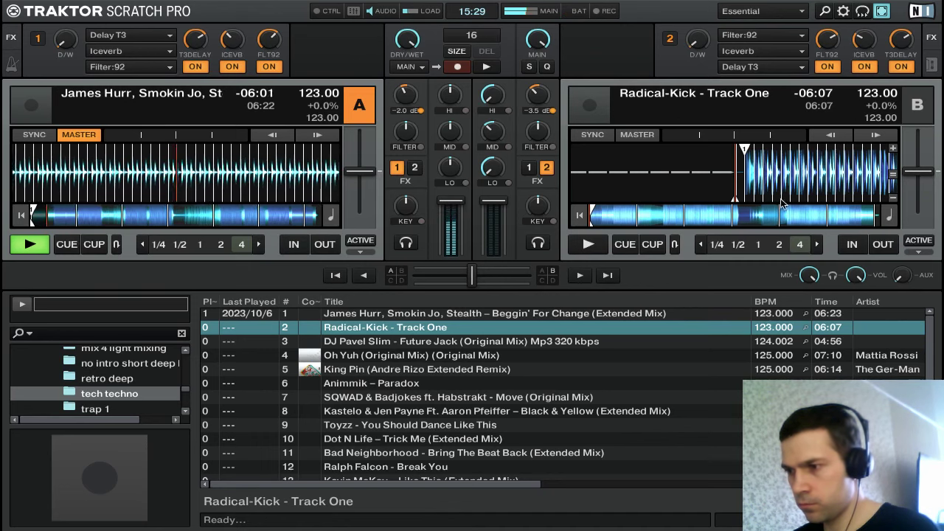
Align deck B's playhead with the first beat marker of Radical-Kick - Track One and look through the tech techno tracks
drag(793, 184, 783, 185)
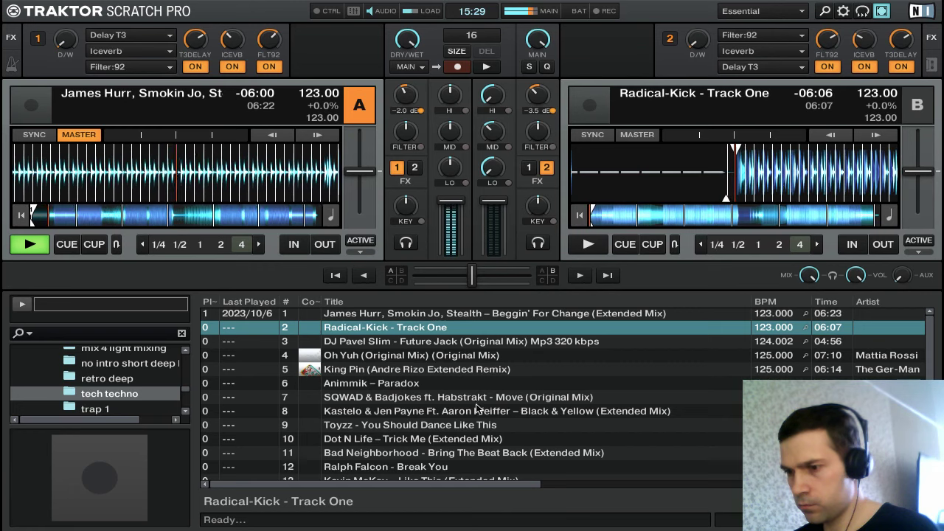
scroll(496, 404, down, 1)
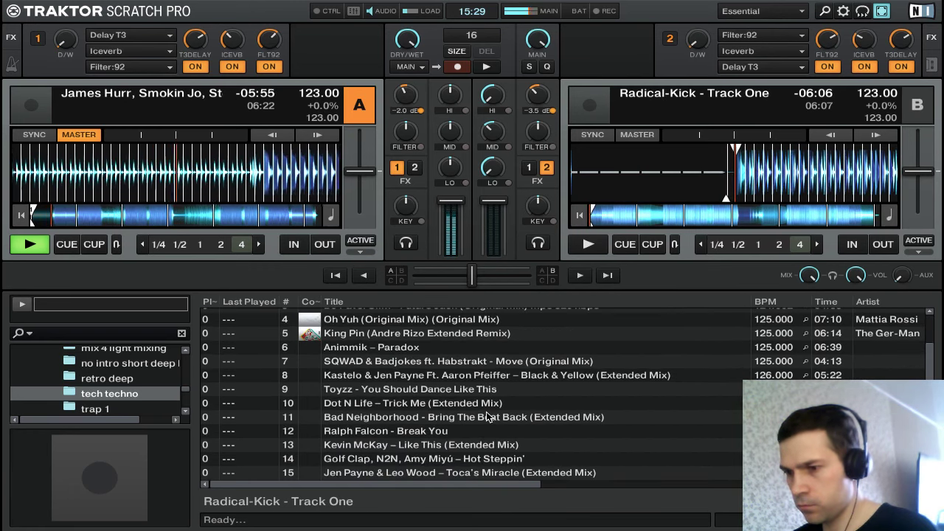
scroll(487, 417, up, 2)
scroll(487, 417, down, 1)
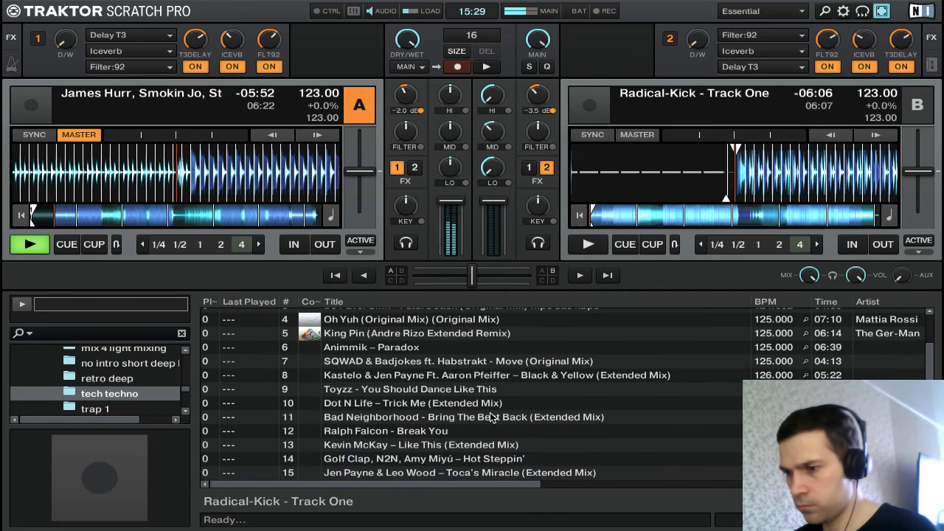
scroll(492, 417, up, 2)
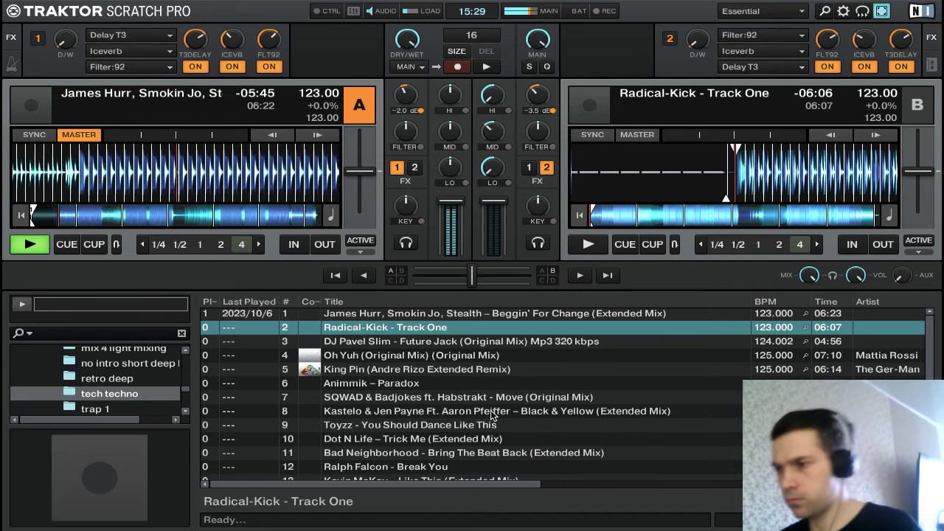
Switch focus to deck B, then set deck A's gain to -1.0 dB and deck B's gain to -2.5 dB
key(Tab)
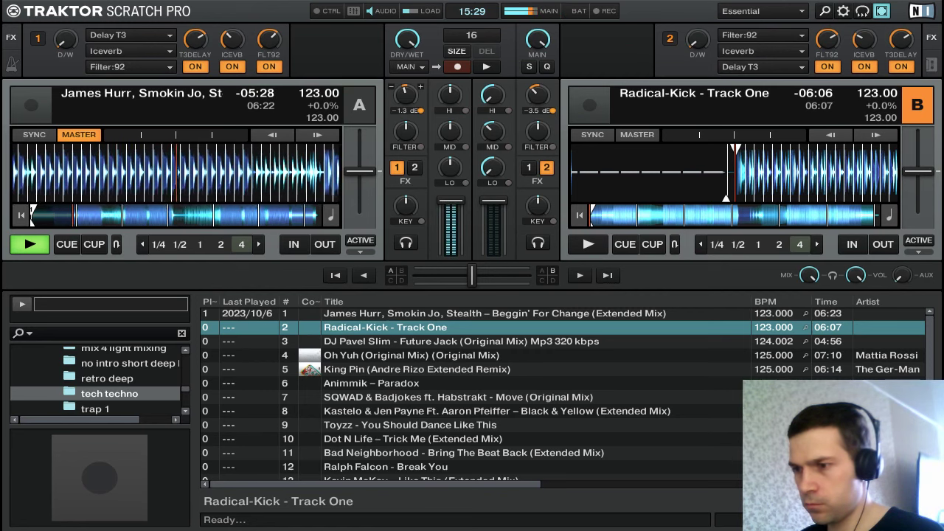
drag(406, 95, 405, 93)
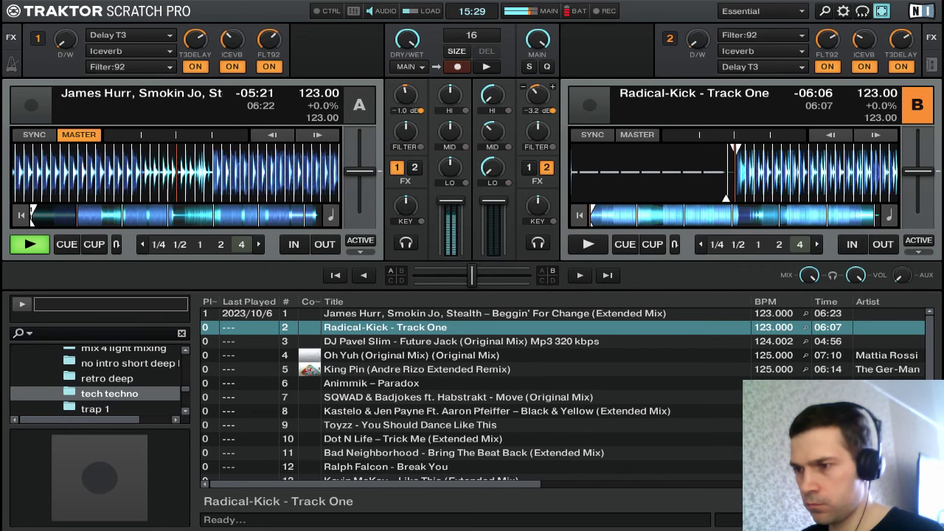
scroll(538, 94, up, 3)
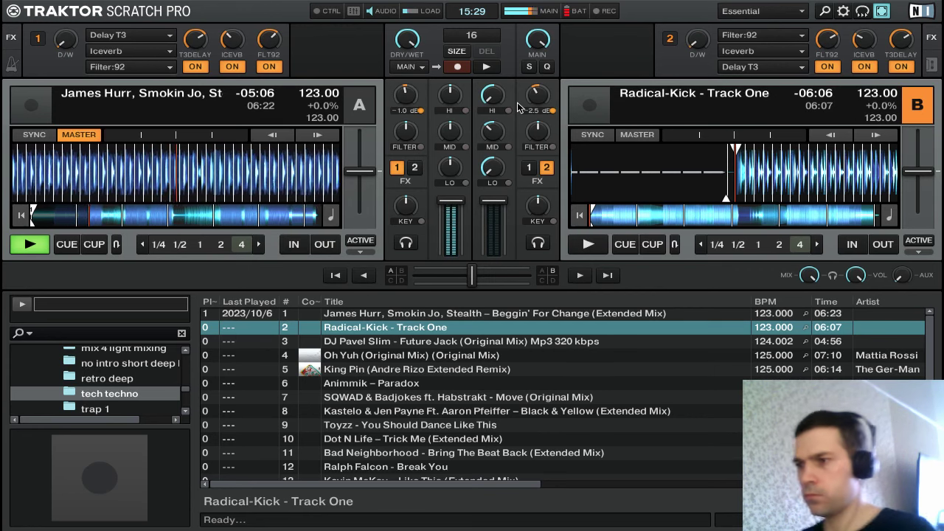
Lower deck B's volume fader to its minimum and look over the tech techno track list
mouse_move(609, 21)
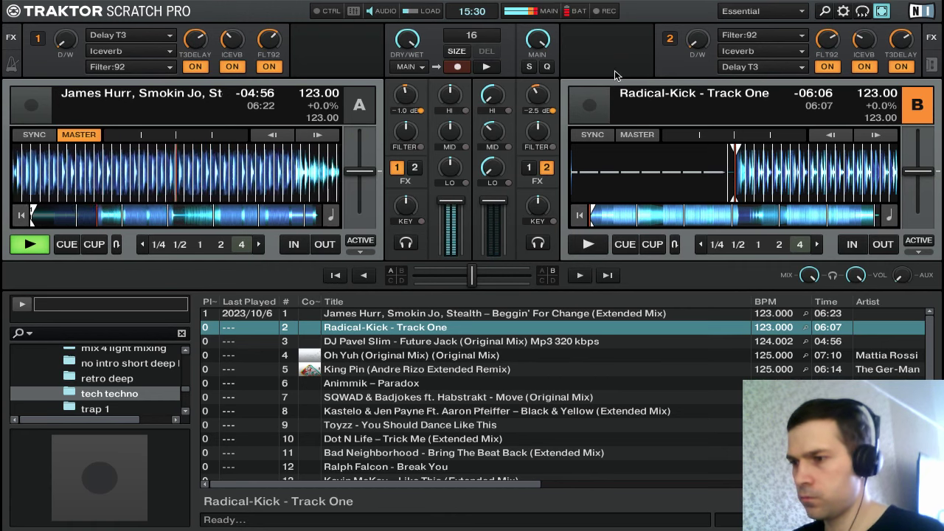
drag(492, 200, 492, 252)
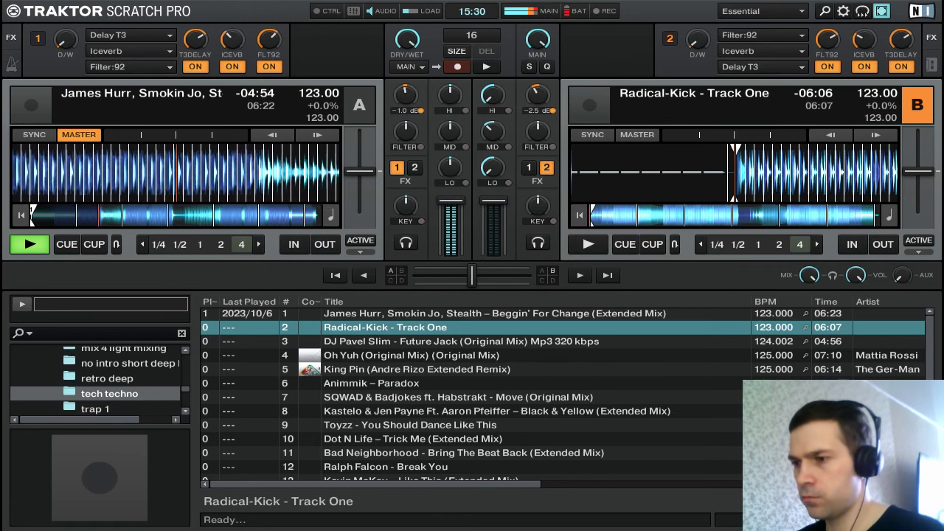
key(l)
key(l)
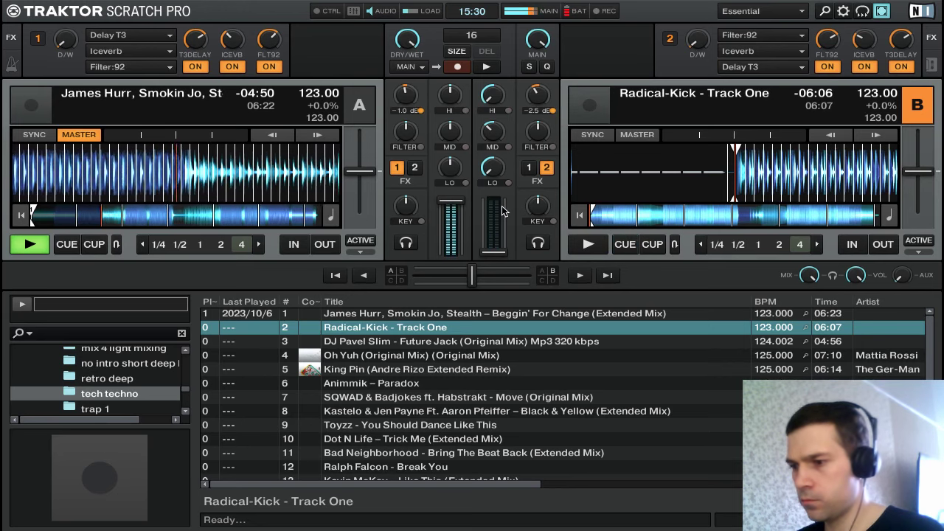
scroll(564, 376, down, 3)
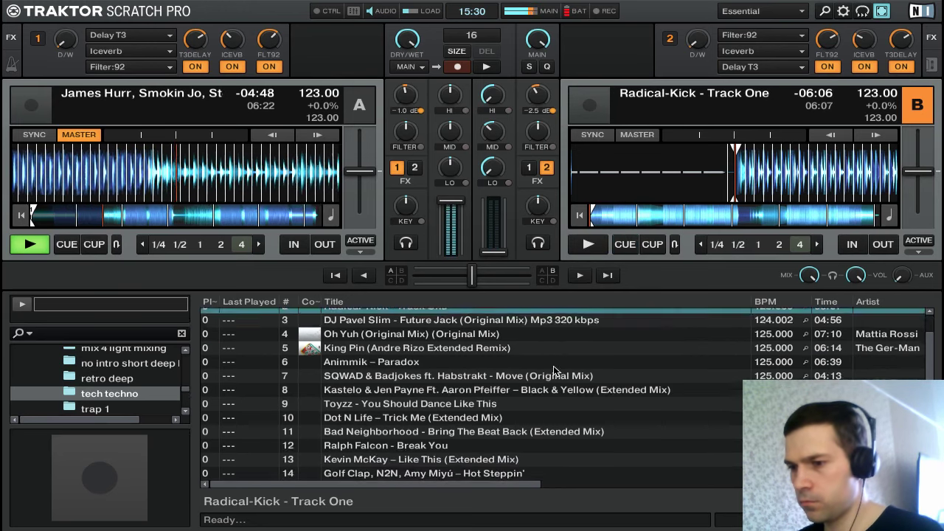
scroll(563, 376, up, 3)
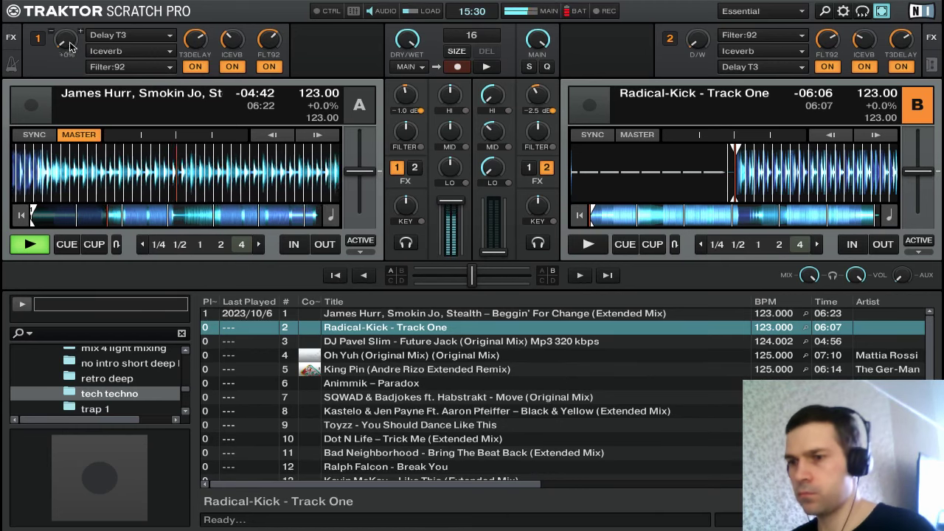
Adjust the dry/wet amount of FX unit 1 and highlight DJ Pavel Slim - Future Jack (Original Mix) in the track list
mouse_move(62, 42)
mouse_down()
mouse_move(63, 1)
mouse_move(65, 51)
mouse_up()
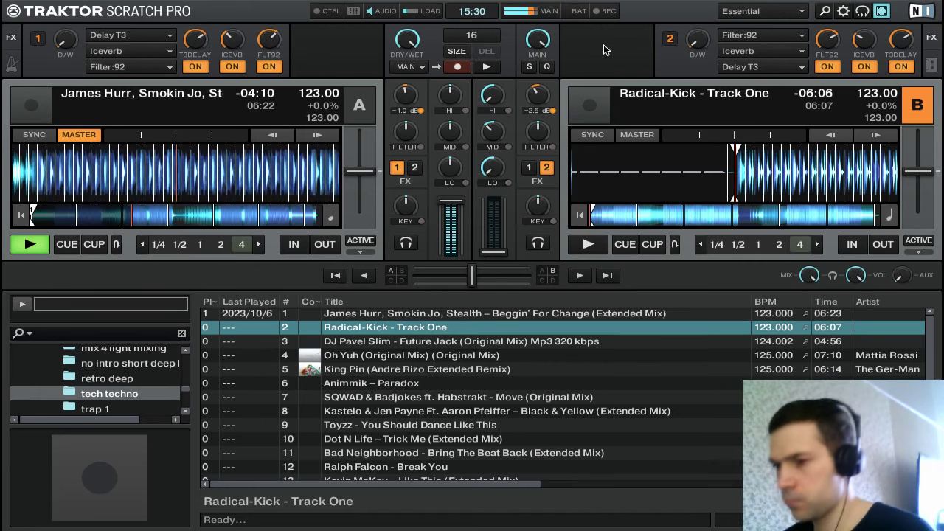
key(Down)
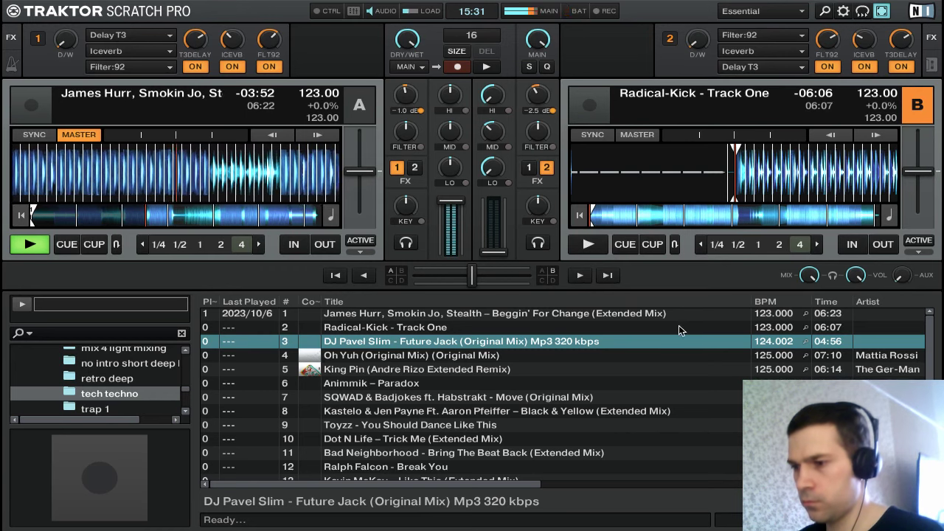
scroll(675, 343, down, 1)
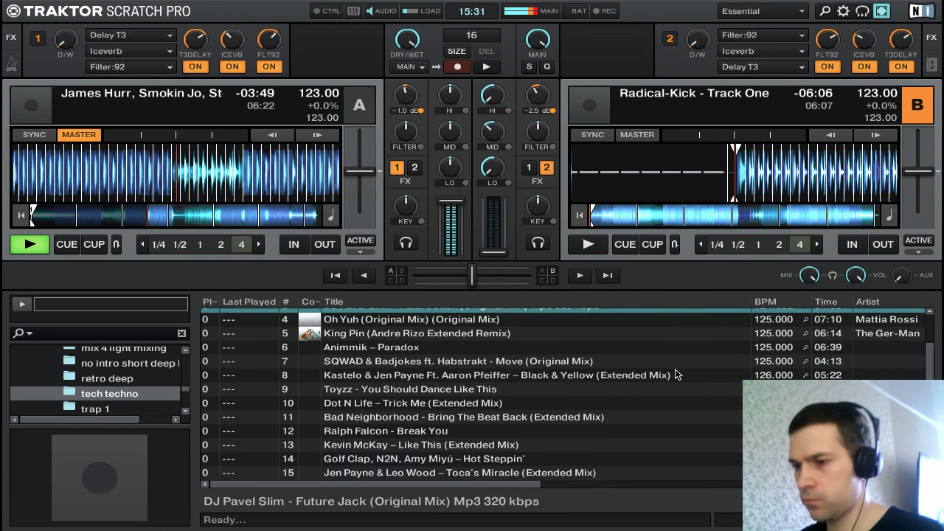
scroll(677, 375, up, 1)
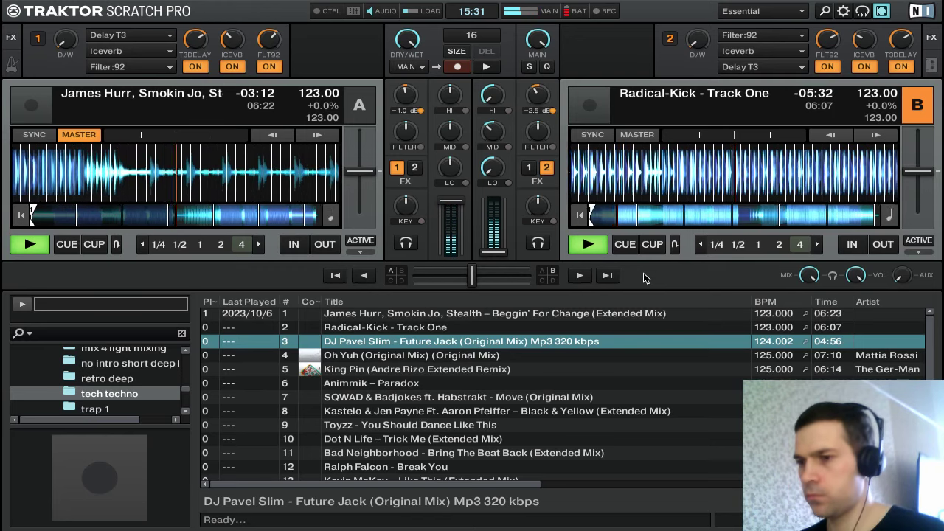
Return deck B to its cue point and sweep FX unit 1's dry/wet amount up to about 49% and back to zero
key(k)
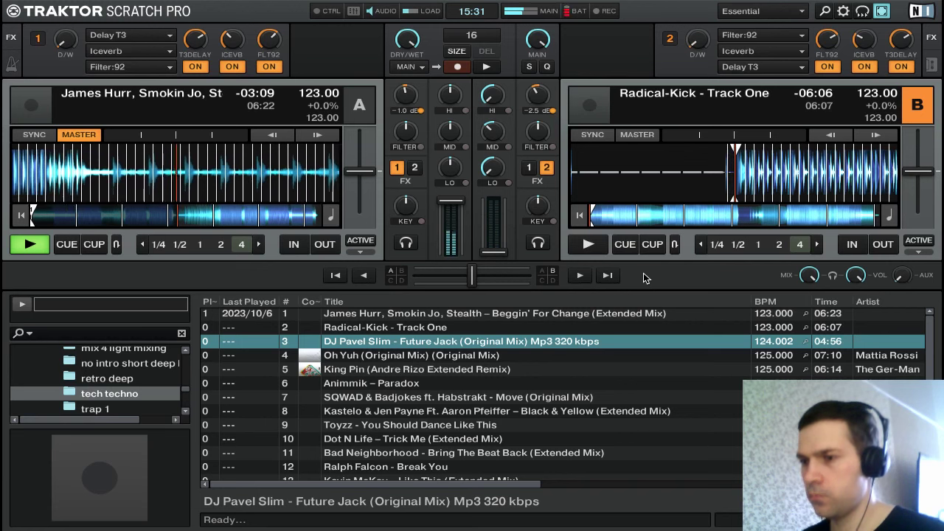
mouse_move(66, 40)
mouse_down()
mouse_move(65, 15)
mouse_move(65, 64)
mouse_move(65, 32)
mouse_up()
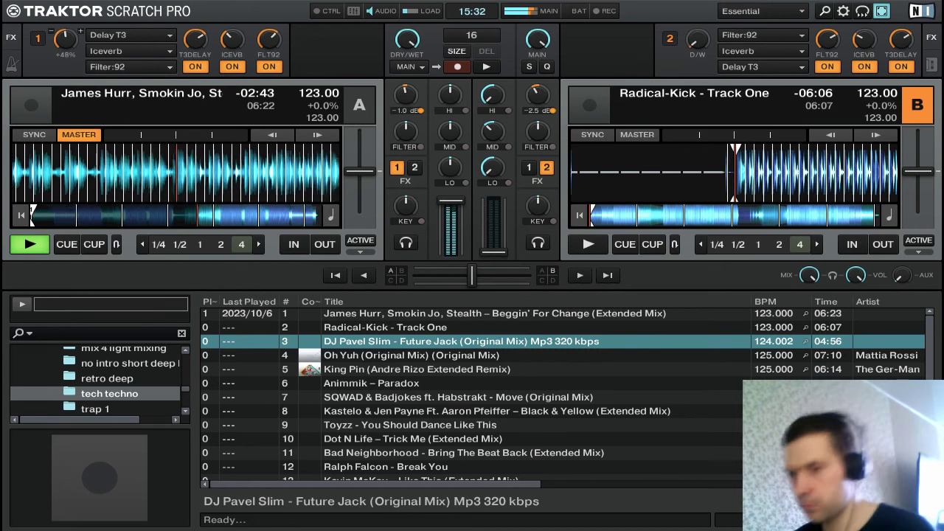
drag(56, 42, 59, 39)
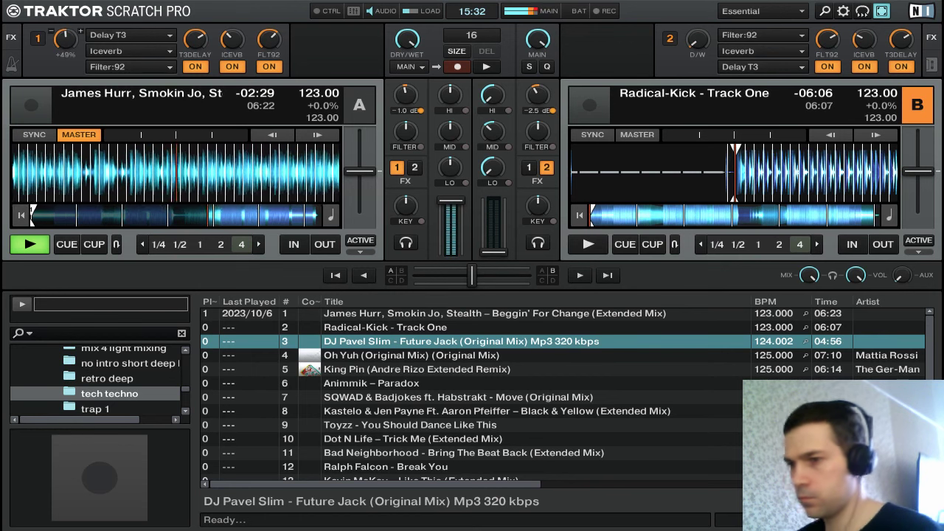
drag(64, 38, 63, 42)
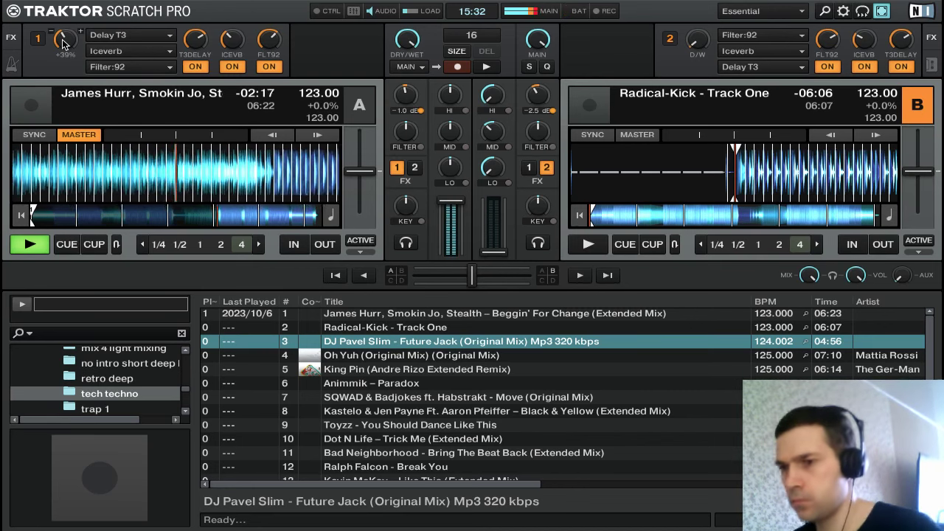
drag(64, 38, 58, 121)
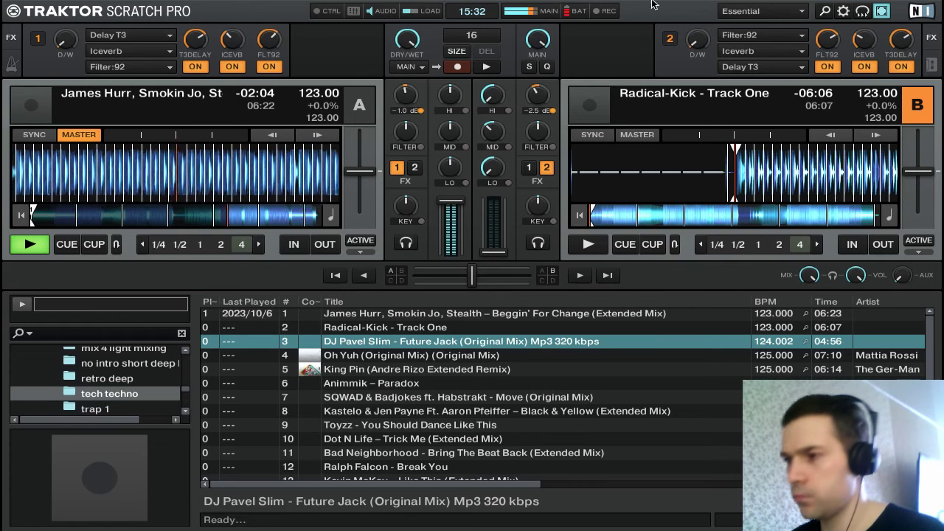
Try starting deck B from its cue point in time with deck A's beat
mouse_move(656, 2)
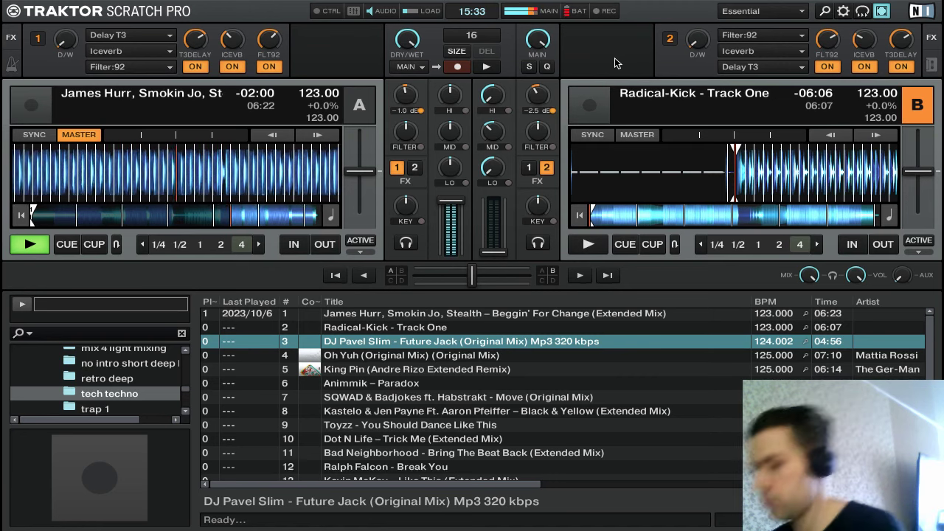
key(l)
key(l)
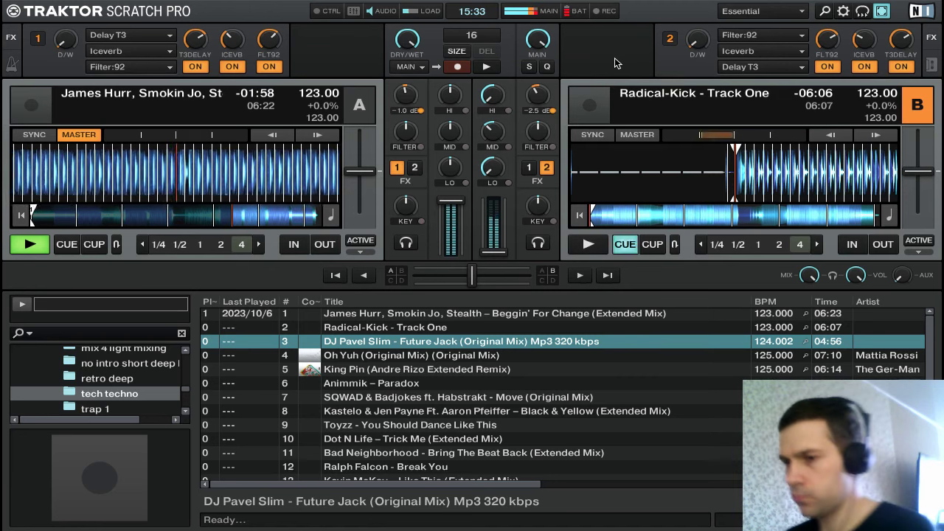
key(k)
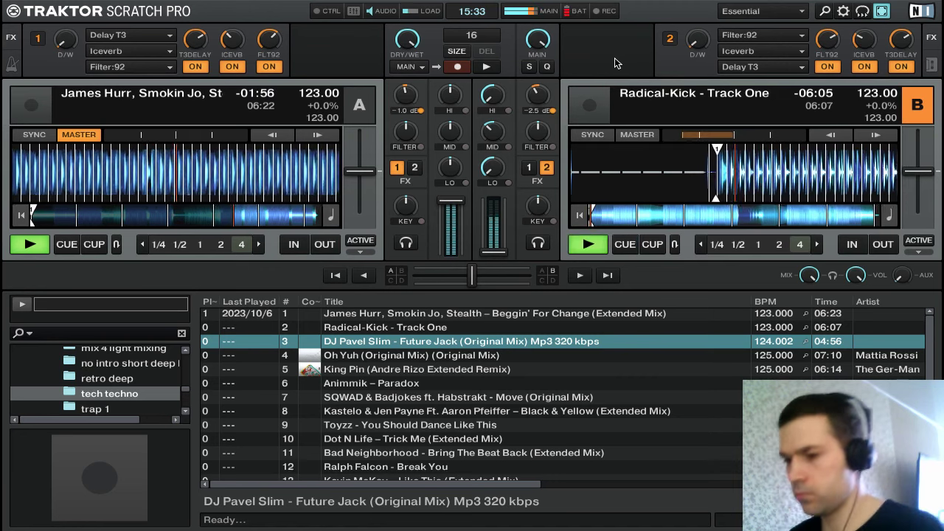
key(p)
key(p)
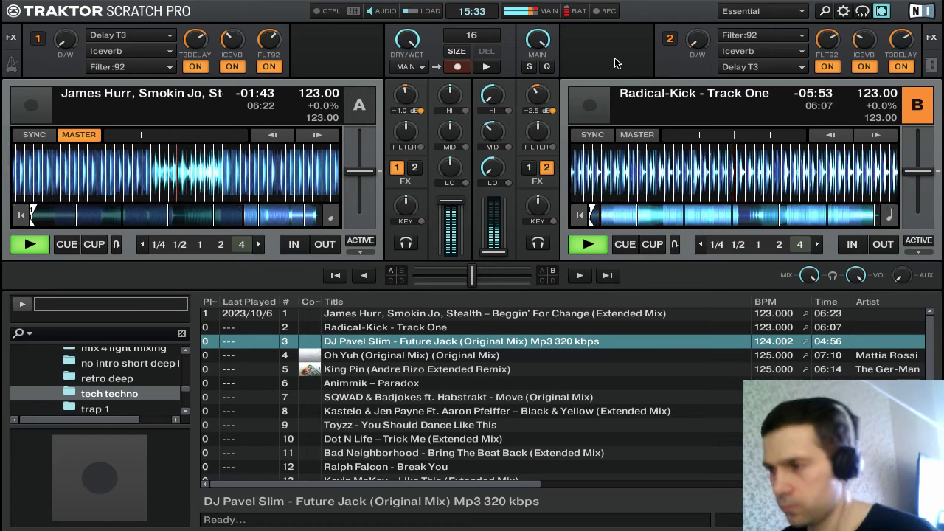
Return deck B to its cue point and restart its playback in time with deck A
key(k)
key(k)
key(k)
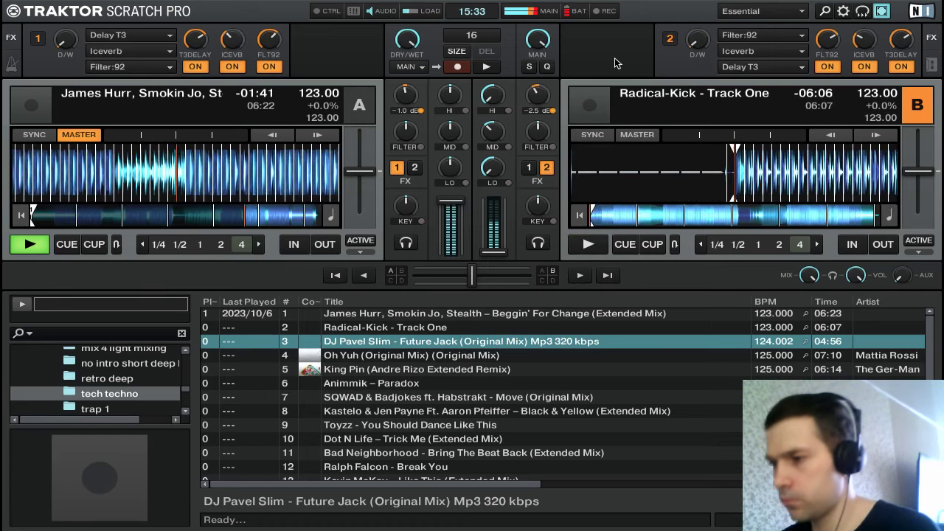
key(j)
key(i)
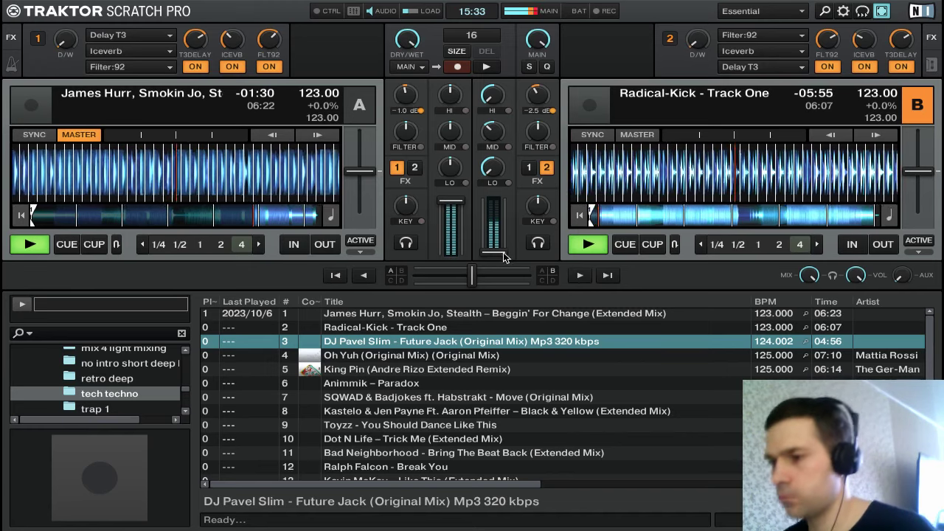
Raise deck B's volume fader to full in stages and set FX unit 1's dry/wet amount to 0%
drag(500, 253, 500, 231)
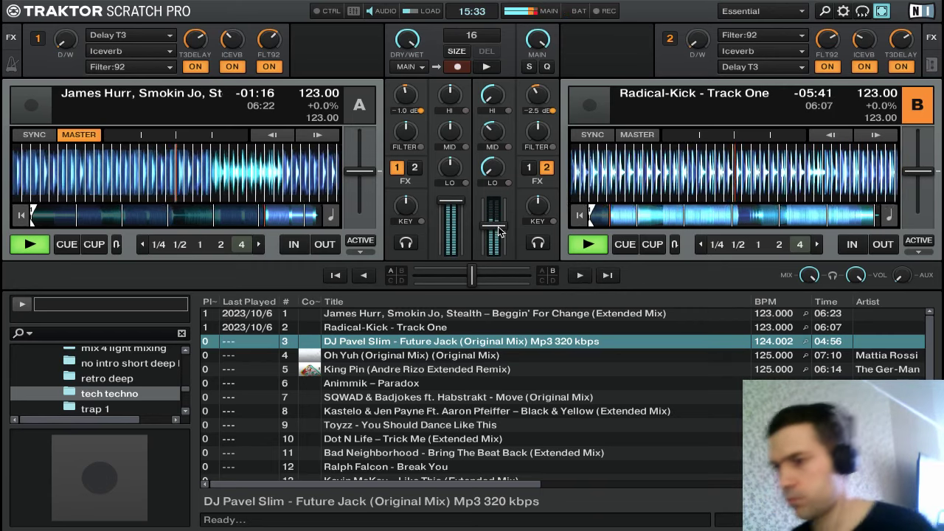
mouse_move(65, 41)
mouse_down()
mouse_move(65, 29)
mouse_move(65, 44)
mouse_up()
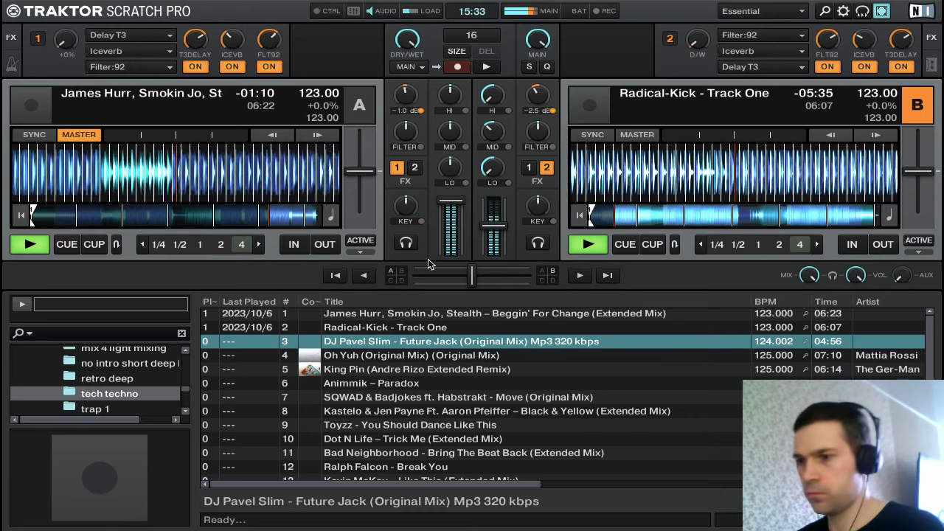
drag(493, 226, 493, 200)
Bring deck B's high, mid and low EQ up to their centre positions, ending with the low band
drag(487, 110, 495, 102)
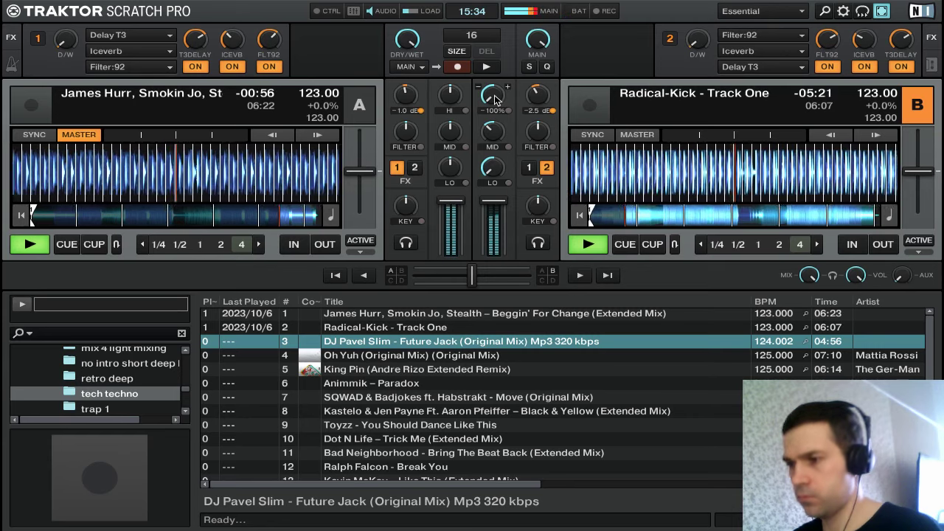
scroll(495, 99, up, 5)
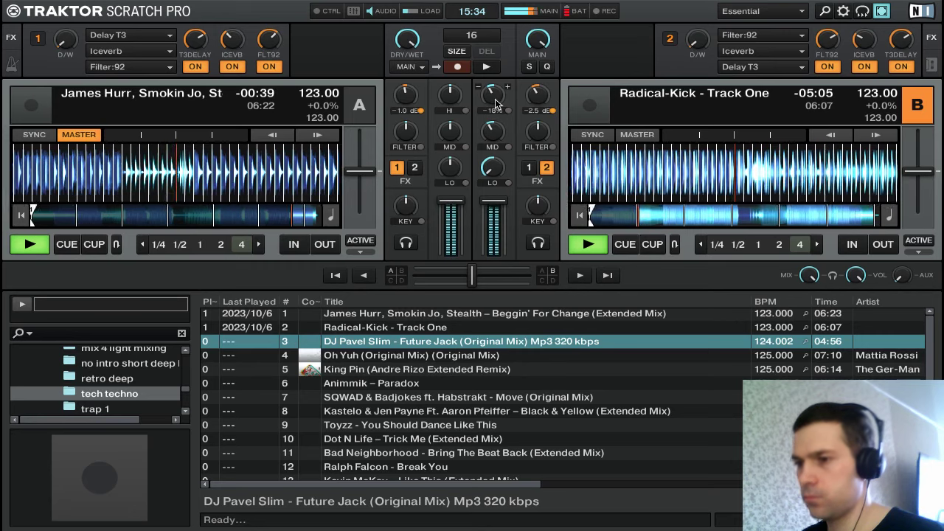
drag(494, 131, 496, 123)
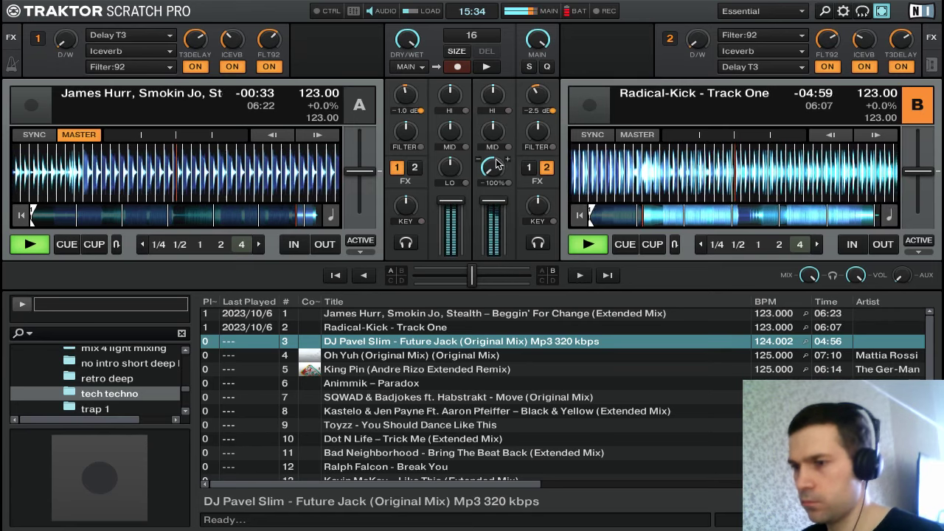
drag(488, 176, 494, 171)
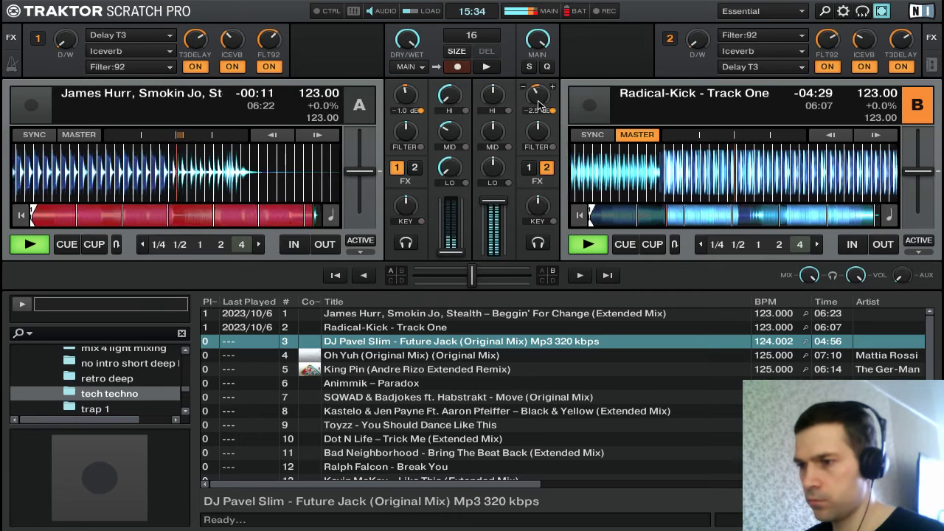
Set deck B's gain to -2.0 dB and highlight Kastelo & Jen Payne Ft. Aaron Pfeiffer – Black & Yellow (Extended Mix) in the track list
drag(538, 97, 538, 93)
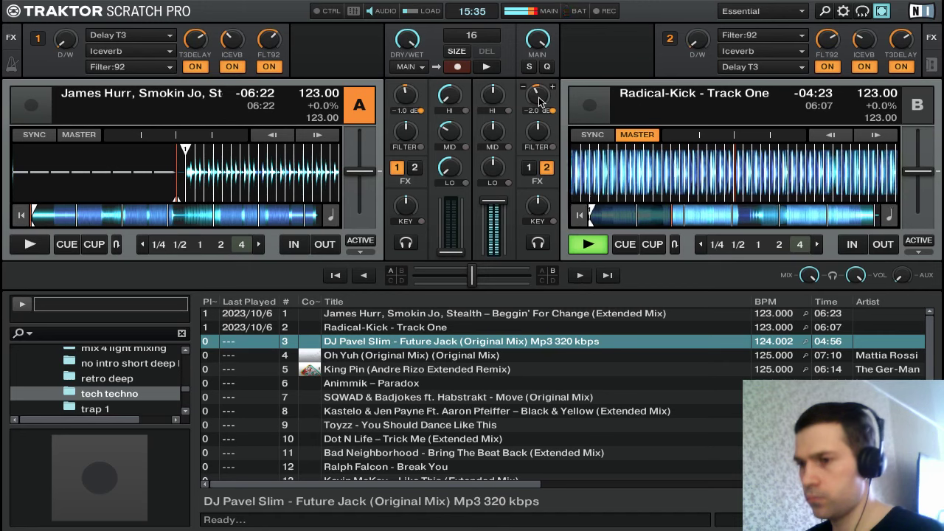
key(Down)
key(Down)
key(Down)
key(Down)
key(Down)
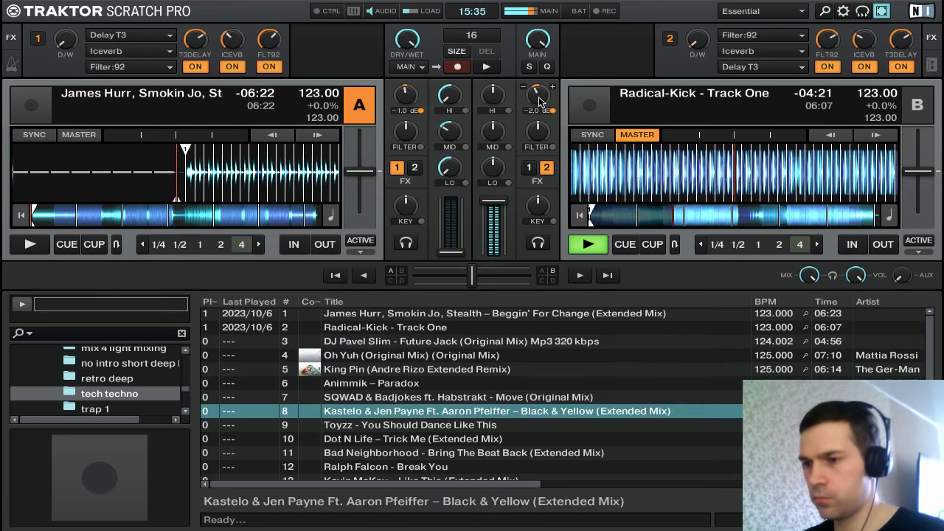
Load DJ Pavel Slim - Future Jack (Original Mix) from the track list into deck A
key(Up)
key(Up)
key(Up)
key(Up)
key(Up)
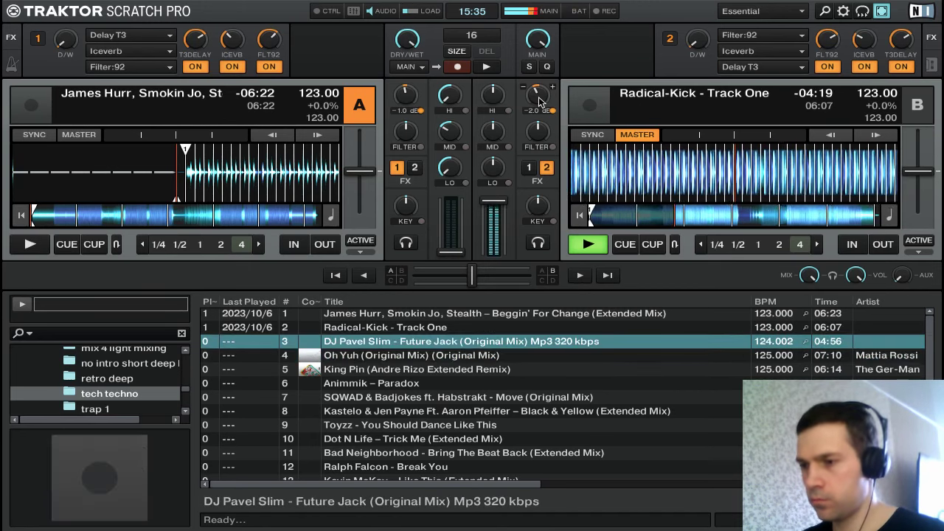
key(ctrl+Left)
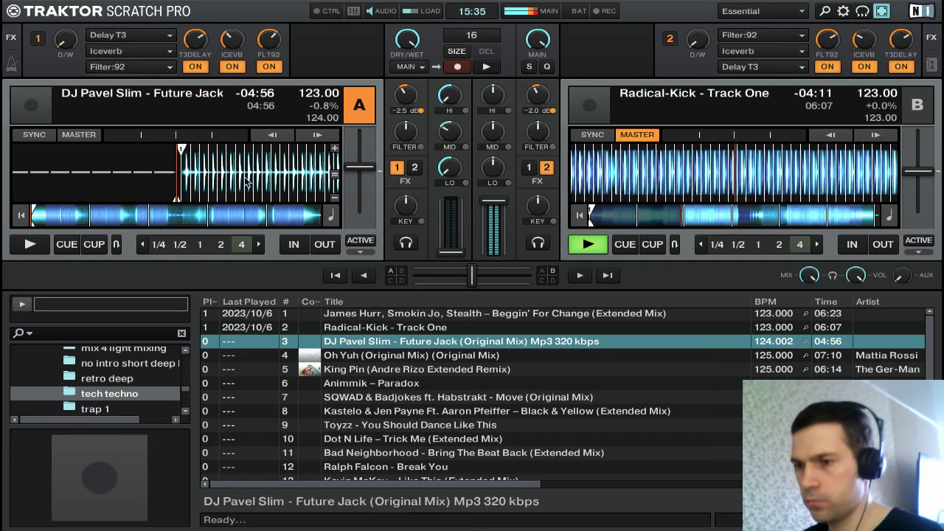
Shift deck A's track to its first beat and set the cue point there
drag(249, 175, 245, 174)
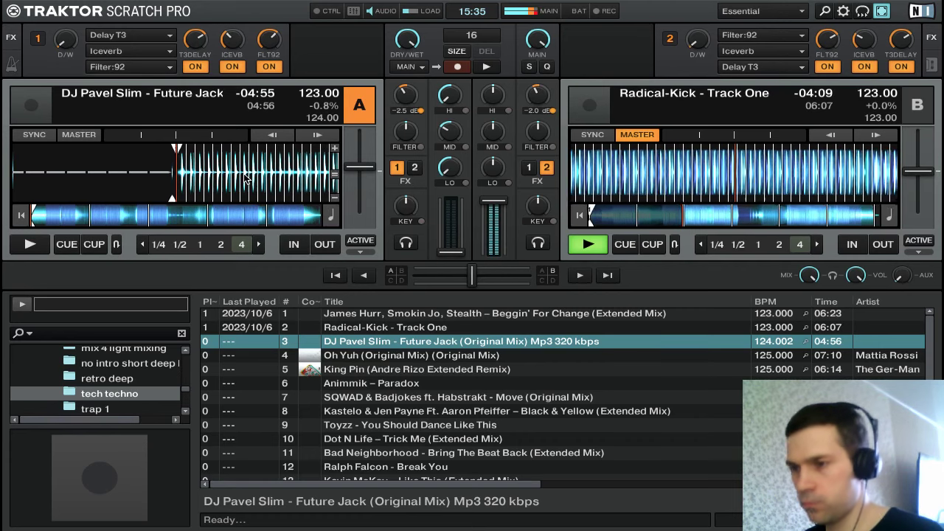
key(a)
key(a)
key(a)
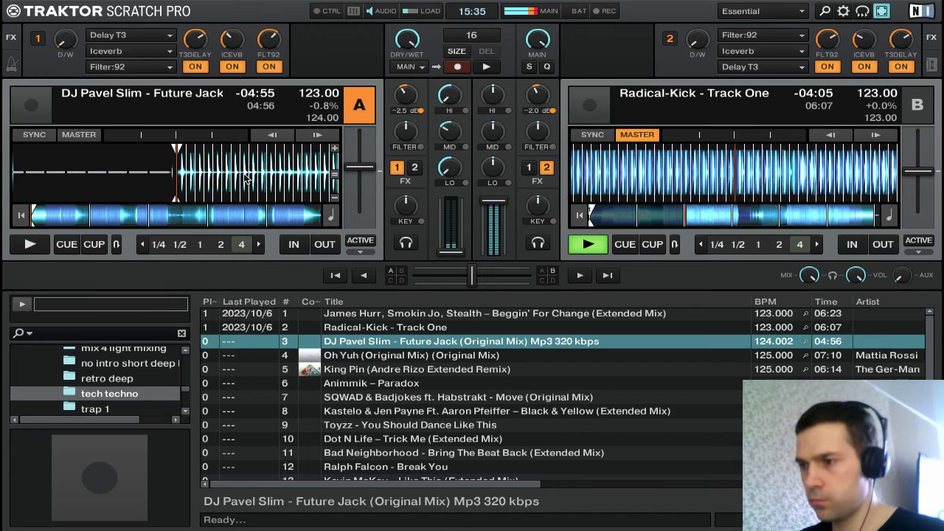
Test deck A's start against deck B's beat several times and return deck A to its cue point
key(a)
key(a)
key(ctrl+a)
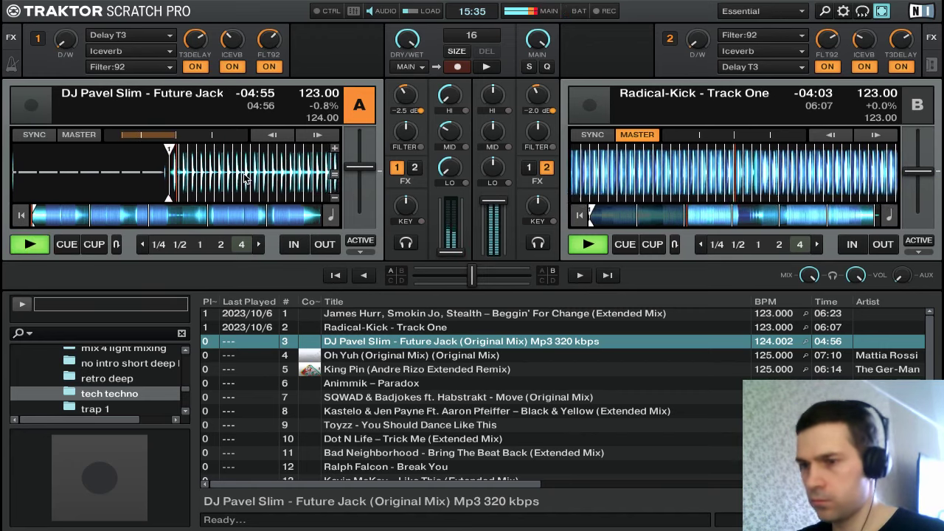
key(a)
key(ctrl+a)
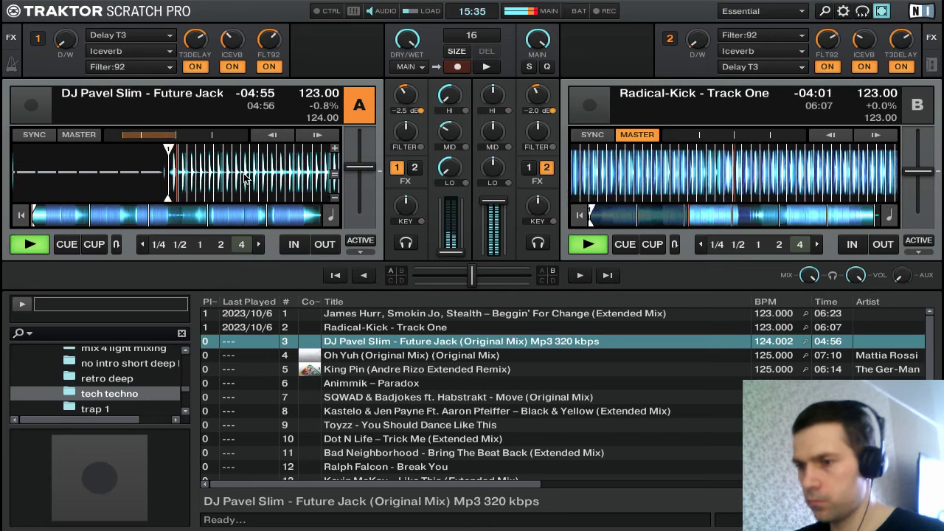
key(a)
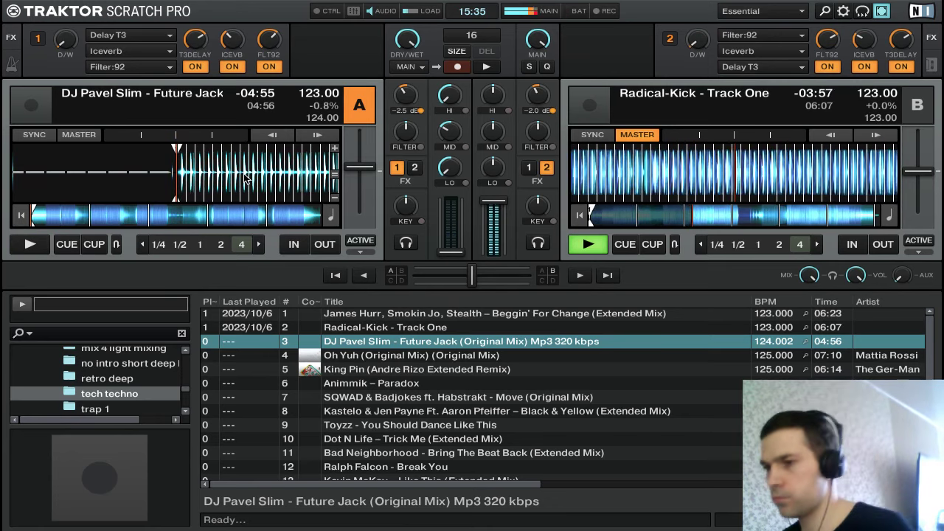
Set deck B's gain to -1.0 dB and deck A's gain to -1.5 dB
mouse_move(483, 133)
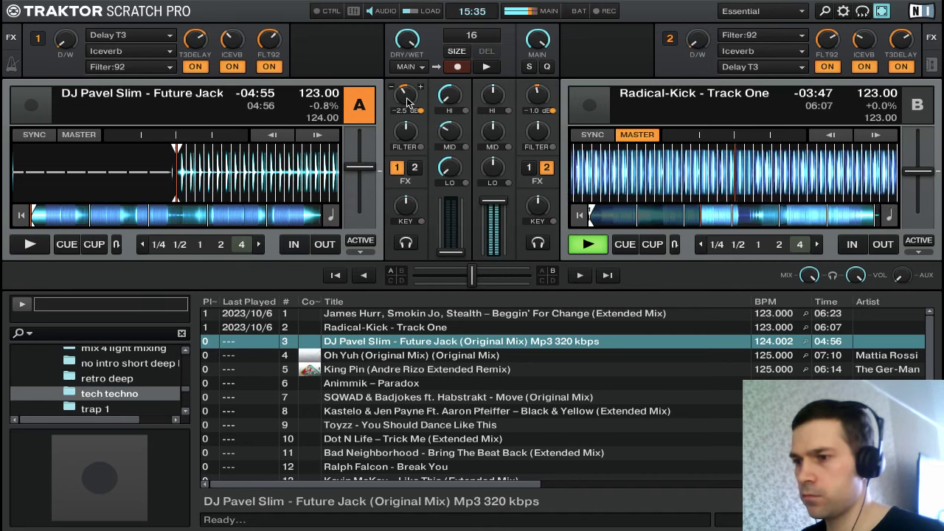
drag(407, 100, 407, 92)
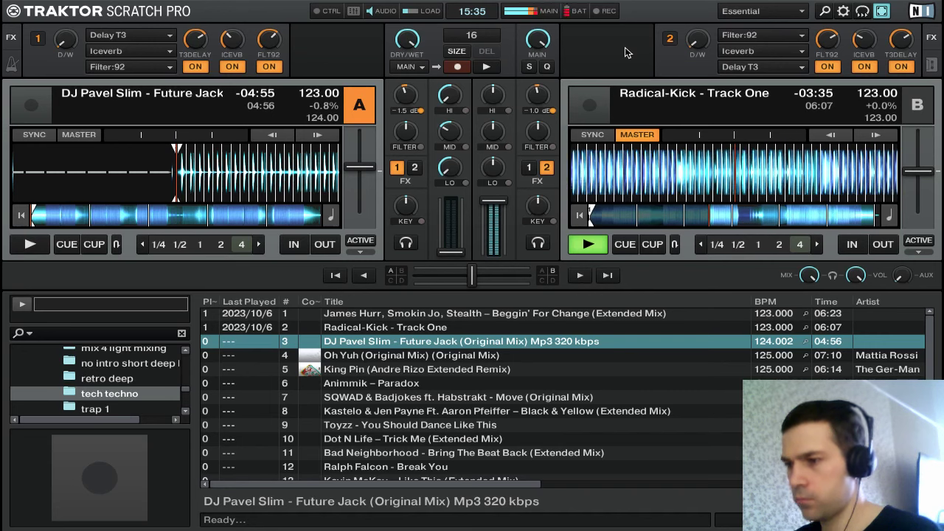
Sweep FX unit 2's dry/wet amount up and back to zero, and highlight King Pin (Andre Rizo Extended Remix) in the track list
scroll(697, 42, up, 10)
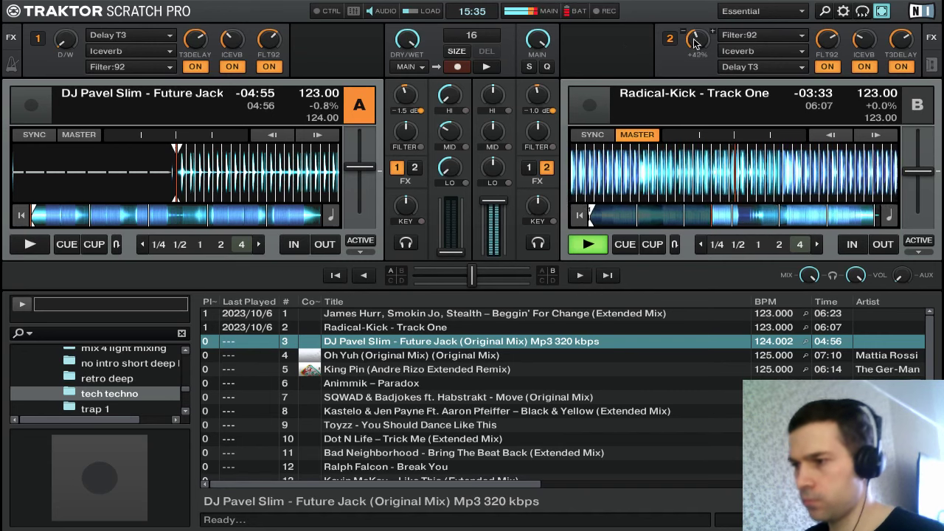
drag(701, 46, 666, 140)
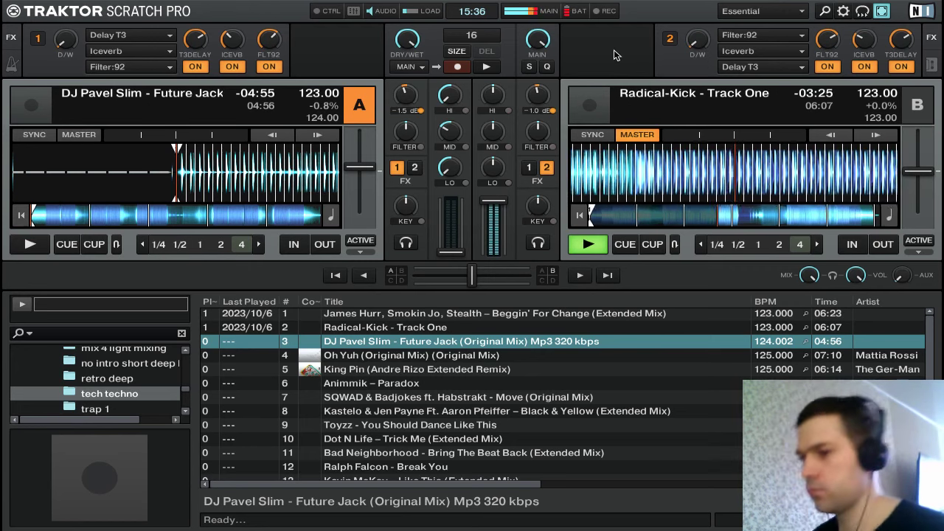
key(Down)
key(Down)
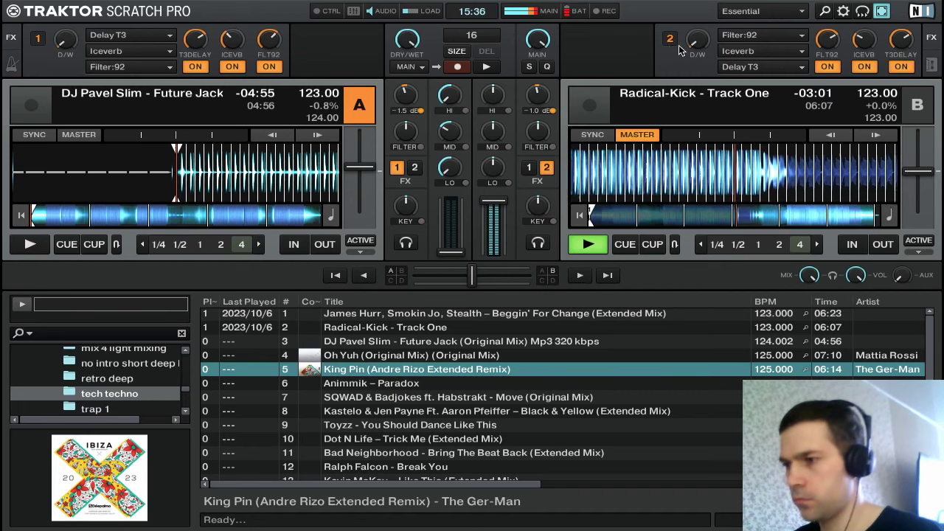
Sweep FX unit 2's dry/wet amount up repeatedly on deck B, reaching 100% before the drop, and return it to zero
mouse_move(687, 46)
mouse_move(687, 48)
mouse_down()
mouse_move(688, 8)
mouse_move(699, 70)
mouse_move(698, 31)
mouse_move(699, 46)
mouse_up()
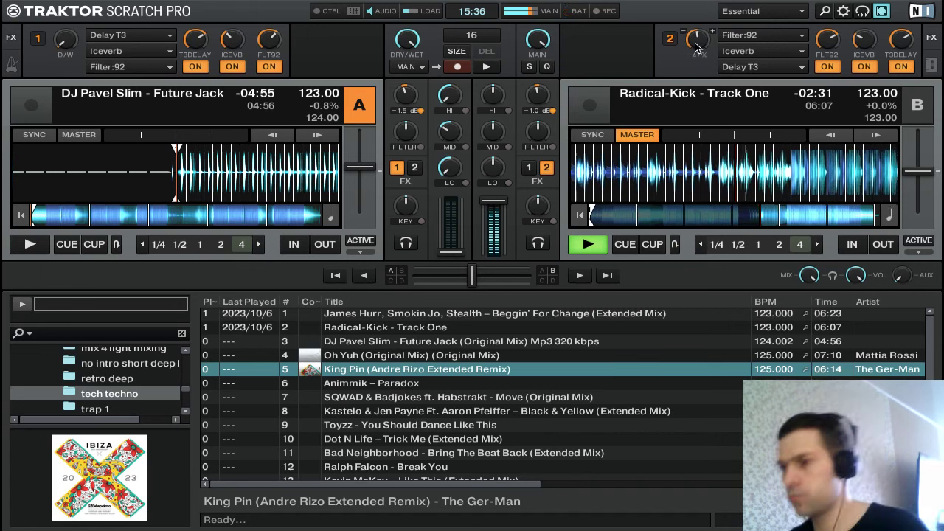
drag(698, 42, 699, 7)
drag(698, 41, 699, 87)
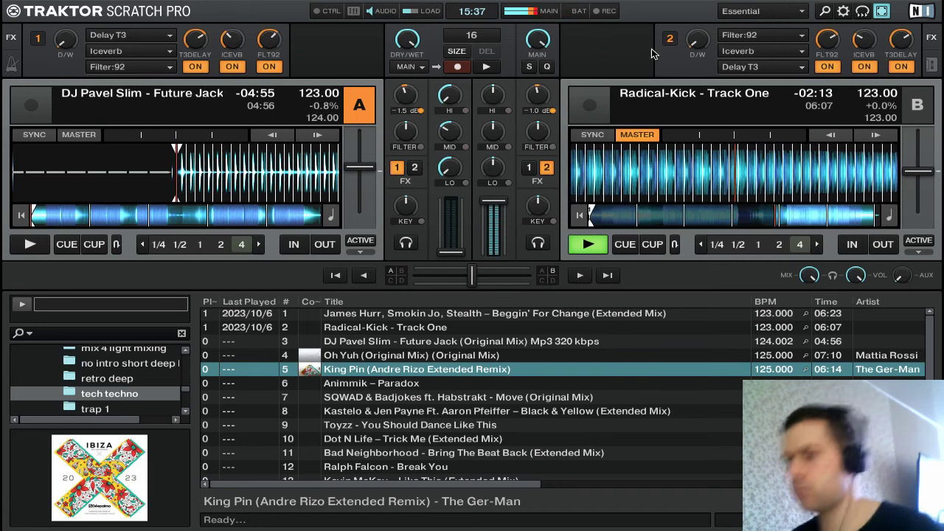
drag(697, 41, 691, 8)
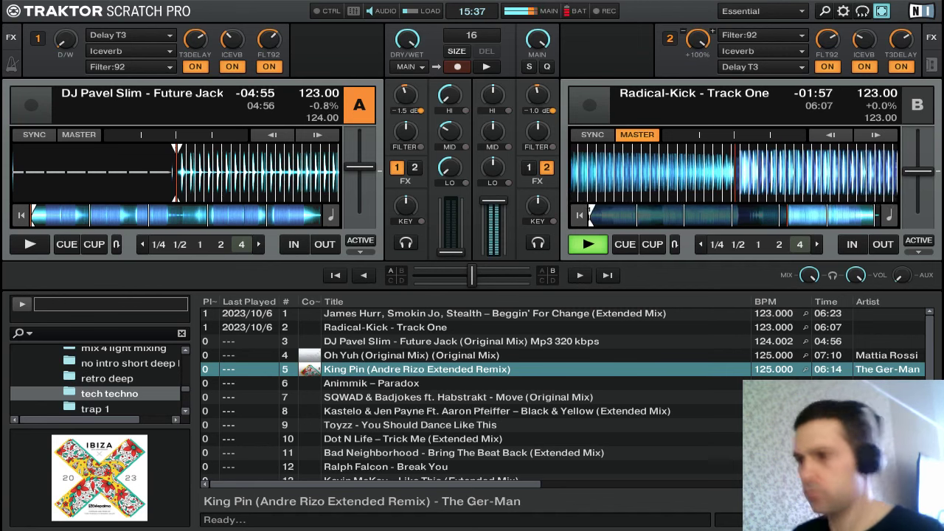
drag(695, 39, 696, 54)
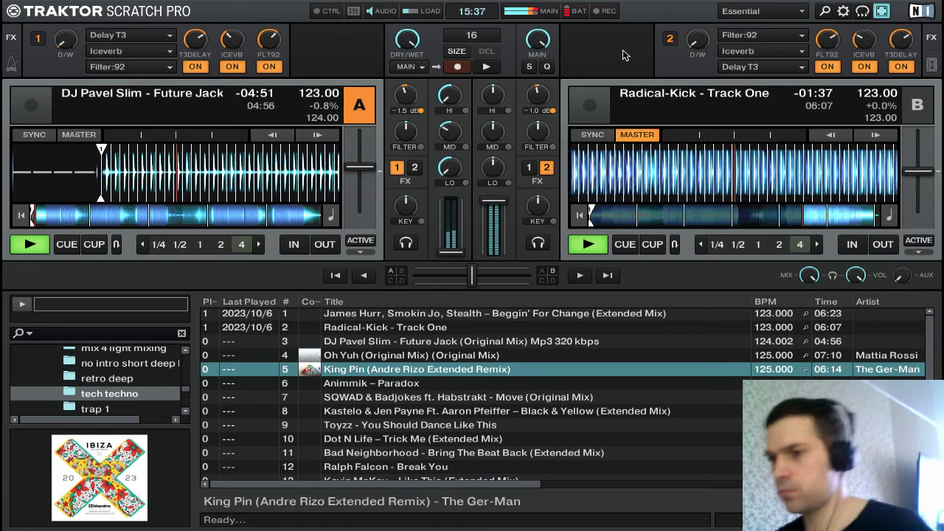
Raise deck A's volume fader to full and bring its high EQ up to centre
drag(453, 251, 450, 199)
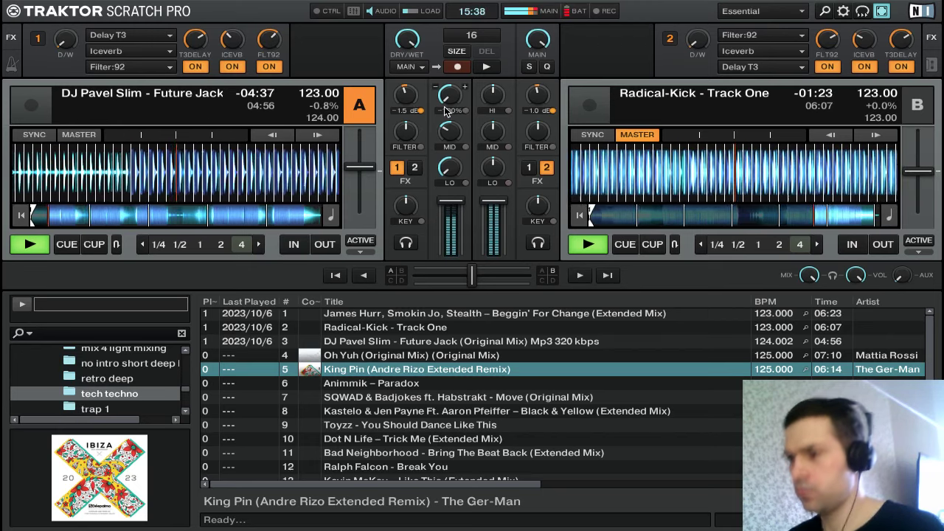
mouse_move(453, 107)
mouse_down()
mouse_move(454, 116)
mouse_move(455, 101)
mouse_up()
mouse_move(696, 45)
mouse_down()
mouse_move(696, 35)
mouse_move(697, 44)
mouse_up()
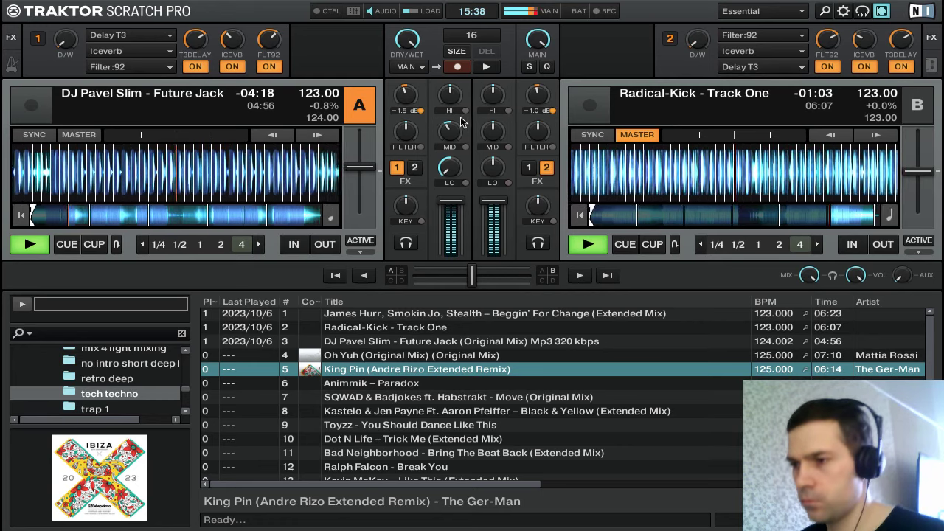
Set the gains of decks B and A to 0.0 dB and bring deck A's mid EQ up to centre
double_click(539, 99)
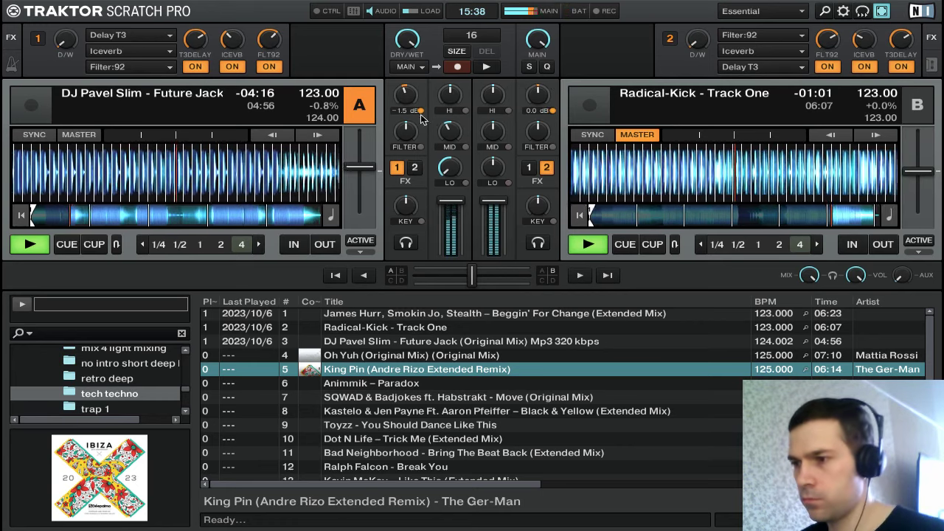
drag(404, 99, 405, 92)
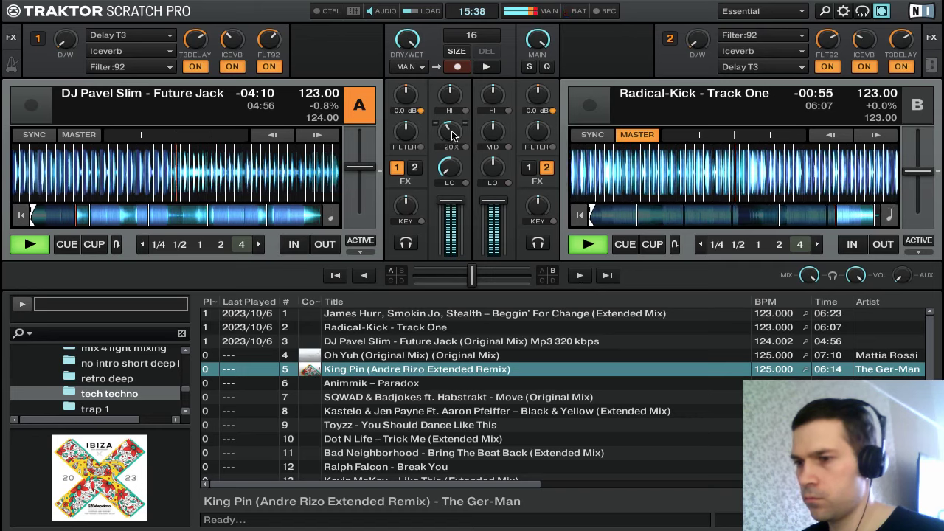
drag(453, 135, 454, 132)
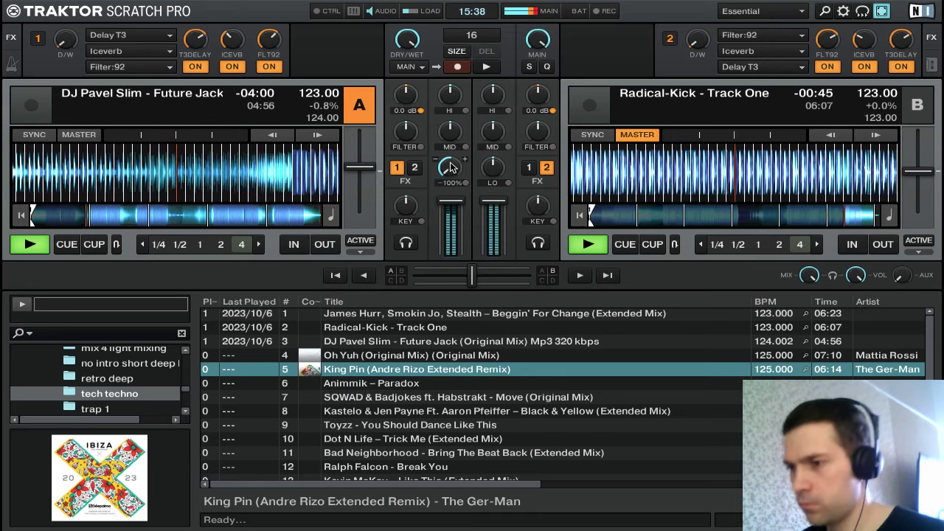
Swap the bass by centring deck A's low EQ and cutting deck B's to -100%, and fade deck B's mid and high EQ down
drag(452, 173, 489, 166)
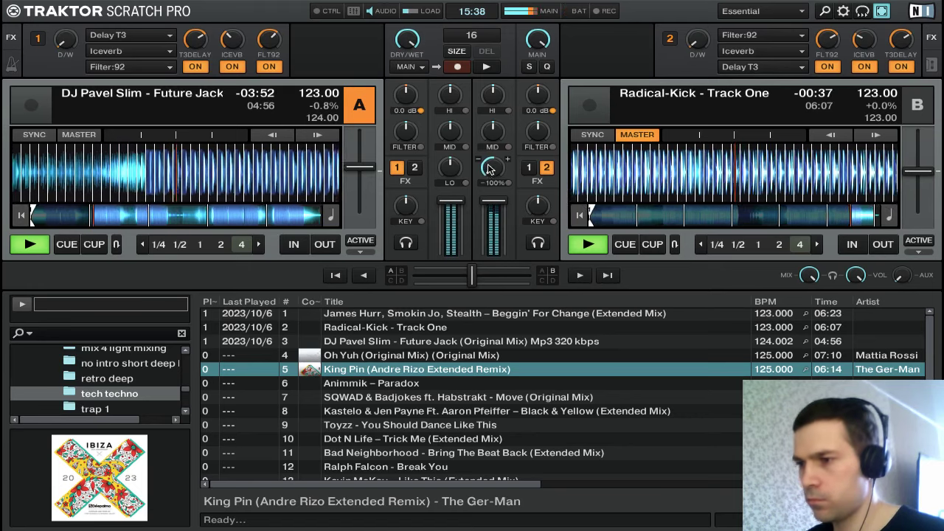
drag(493, 130, 491, 139)
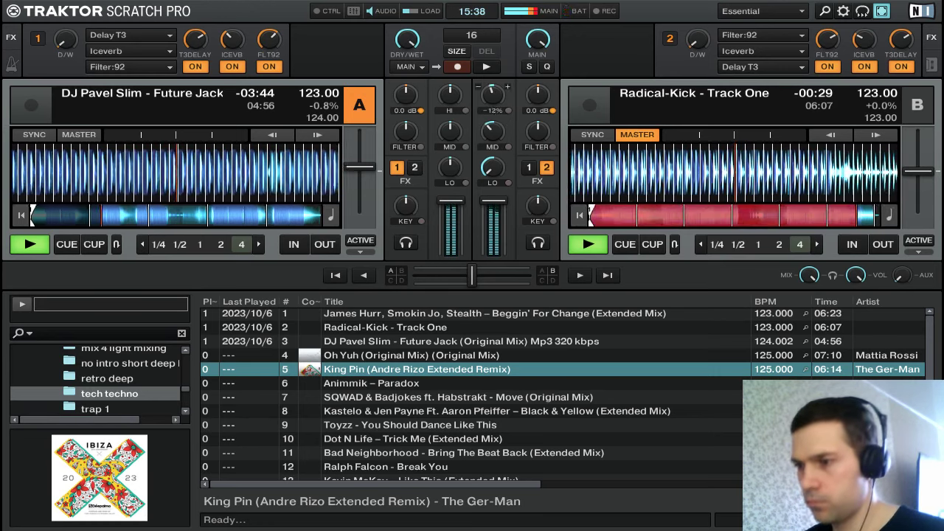
drag(494, 101, 493, 114)
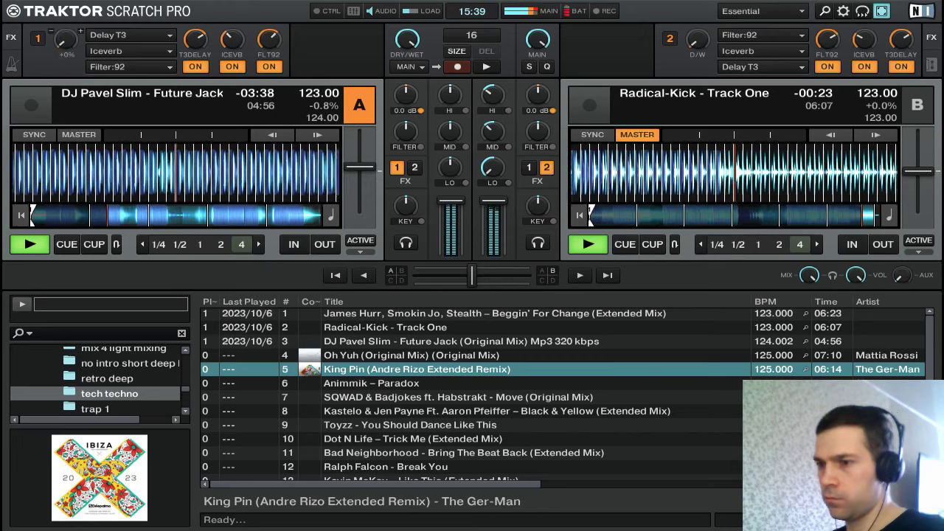
drag(490, 138, 490, 152)
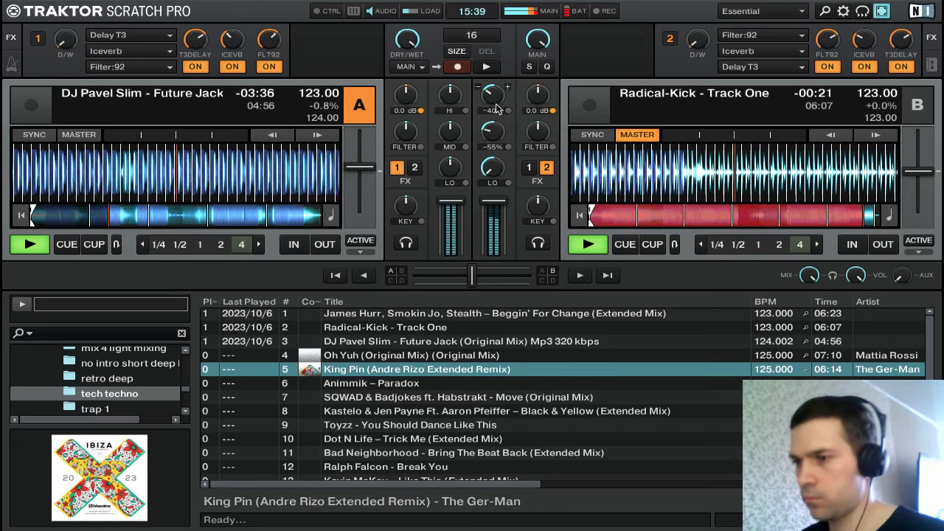
mouse_move(494, 104)
mouse_down()
mouse_move(490, 129)
mouse_move(492, 97)
mouse_move(493, 111)
mouse_up()
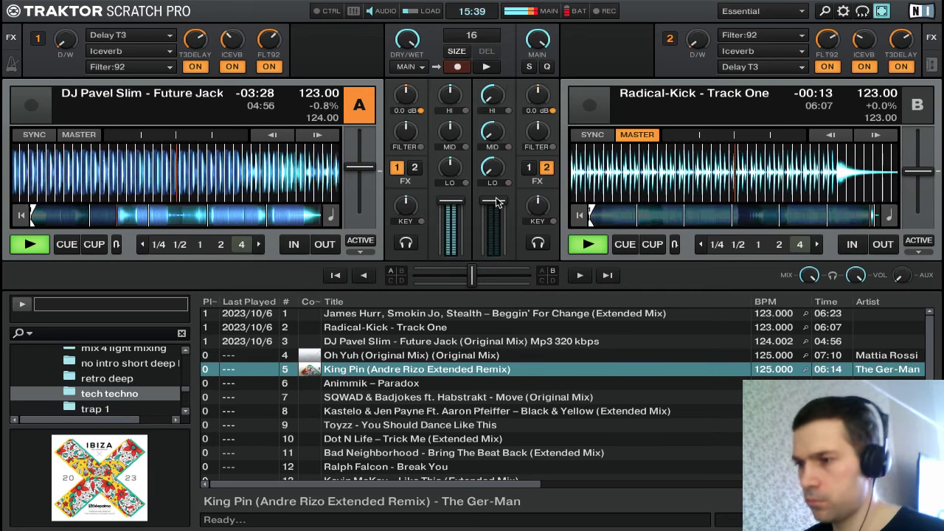
Lower deck B's volume fader fully and stop deck B at its cue point
drag(494, 201, 498, 205)
key(l)
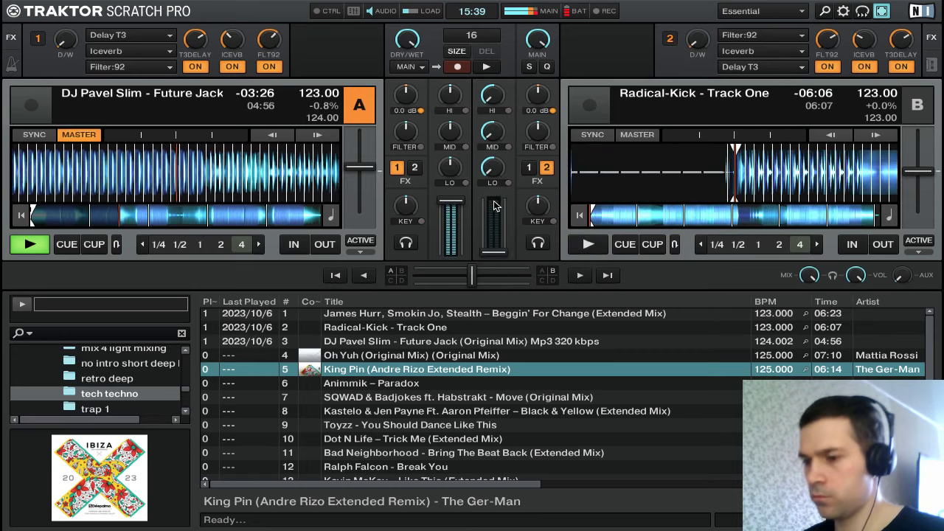
Make deck B the active deck and load Oh Yuh (Original Mix) from the track list into it
key(Tab)
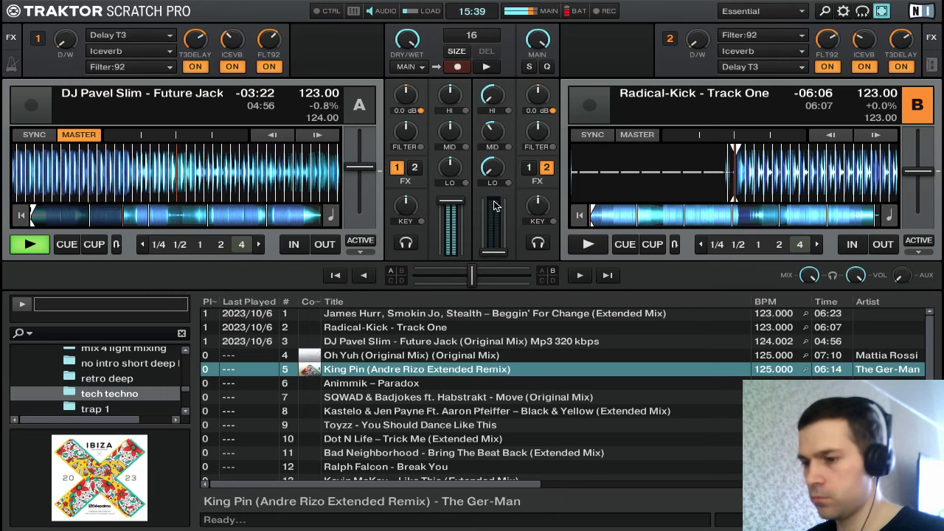
key(Down)
key(Down)
key(Down)
key(Down)
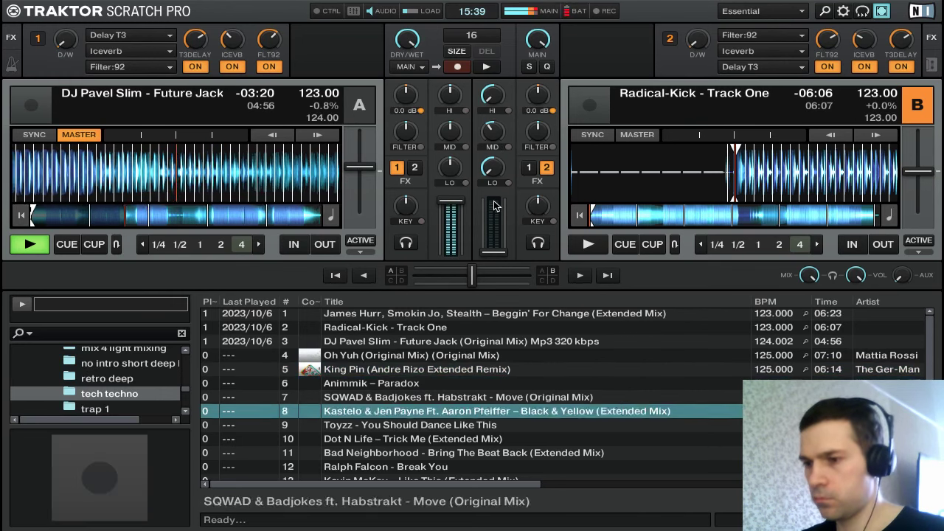
key(Up)
key(Up)
key(Up)
key(Up)
key(Up)
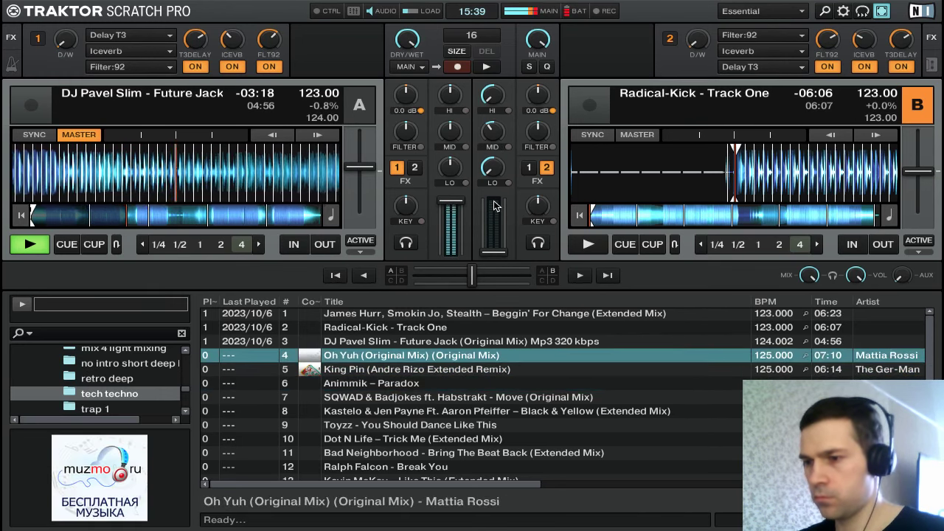
key(ctrl+Right)
Highlight SQWAD & Badjokes ft. Habstrakt - Move (Original Mix) and set deck B's tempo to 123.00 BPM
key(Down)
key(Down)
key(Down)
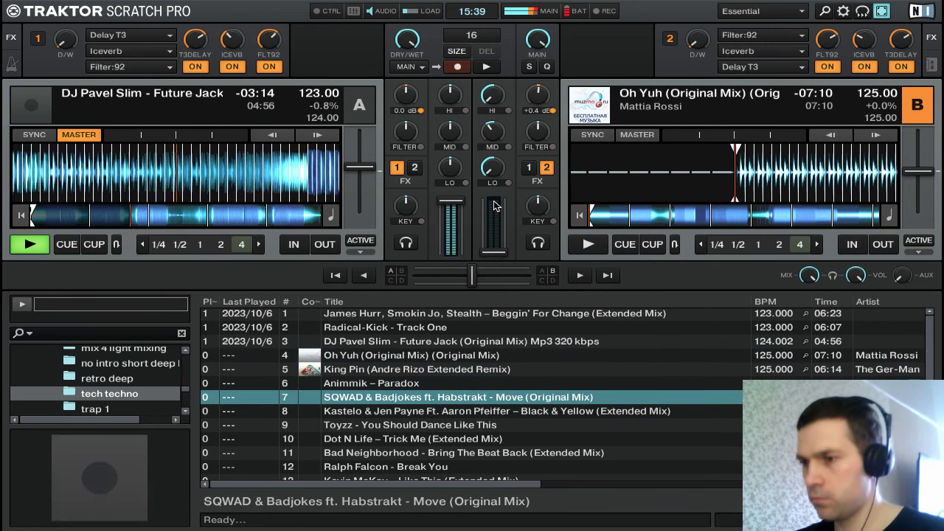
key(l)
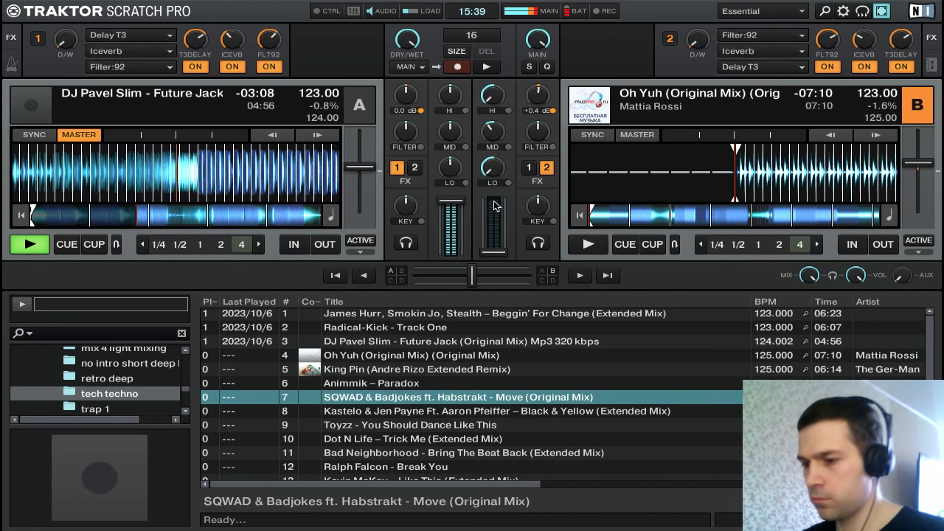
Raise deck A's tempo to 123.31 BPM in small increments and match deck B's tempo to 123.31 BPM
key(Tab)
key(equal)
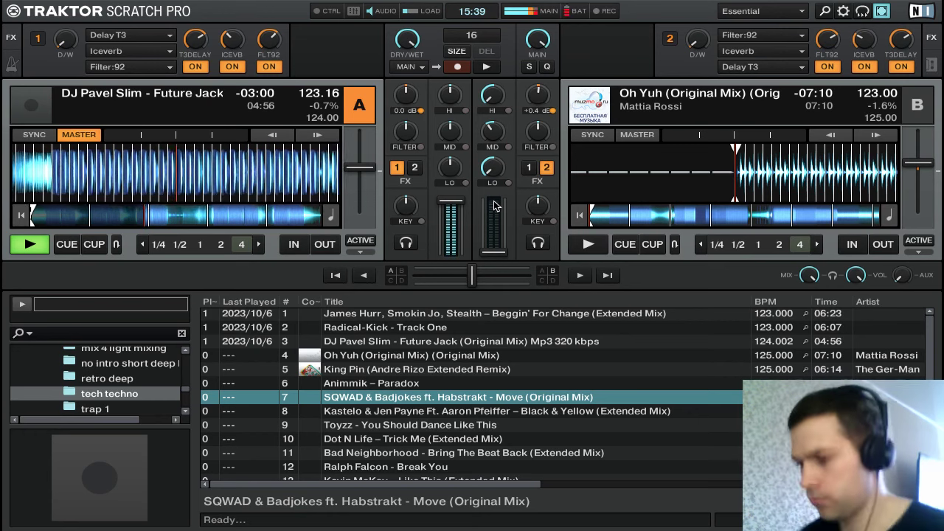
key(equal)
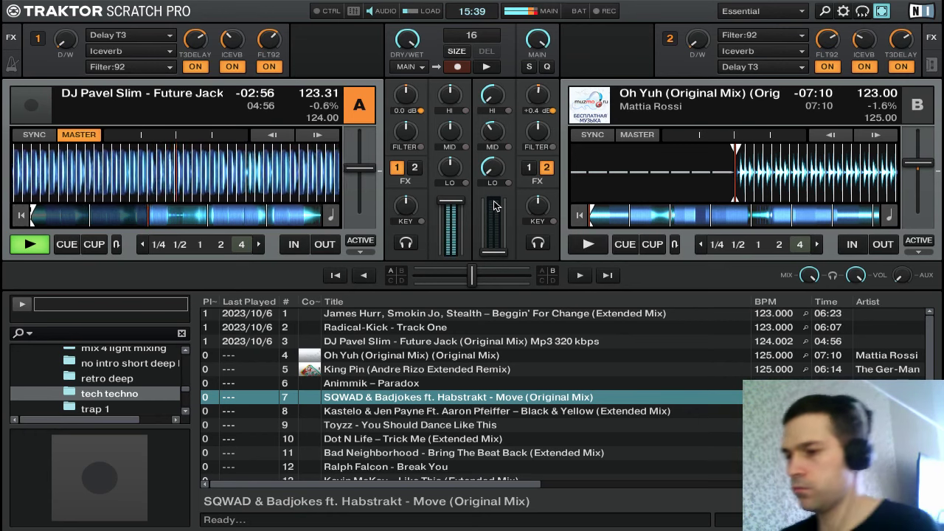
key(Tab)
key(equal)
key(equal)
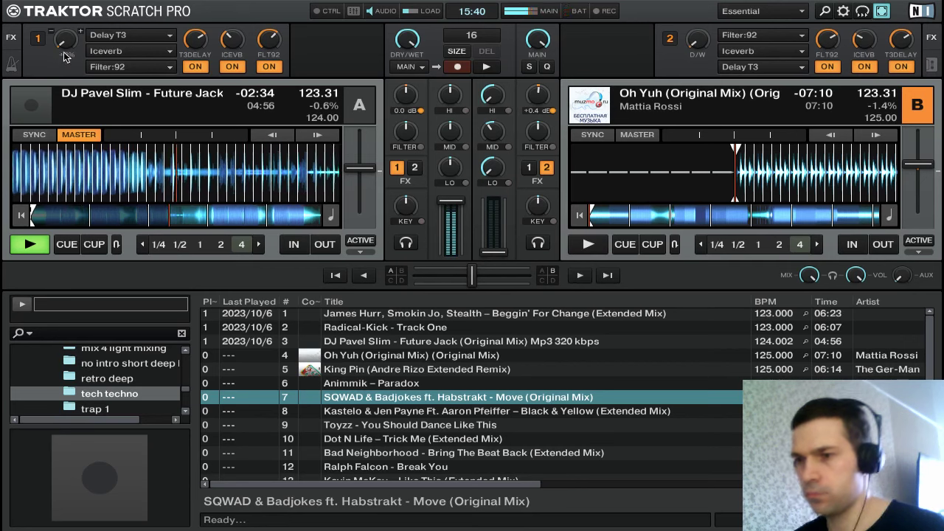
Blend effect unit 1 lightly into deck A by moving its dry/wet amount between about 5% and 8%
drag(63, 43, 64, 55)
scroll(65, 42, down, 2)
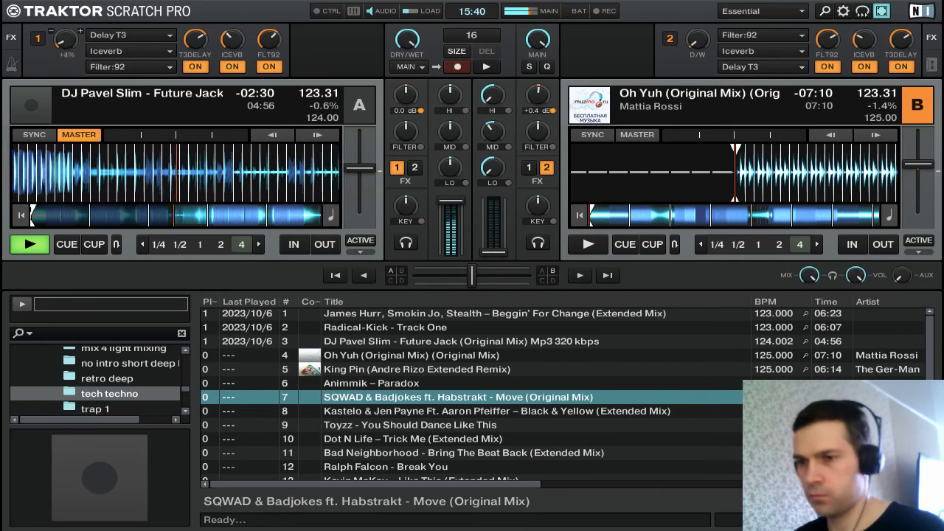
scroll(65, 42, up, 3)
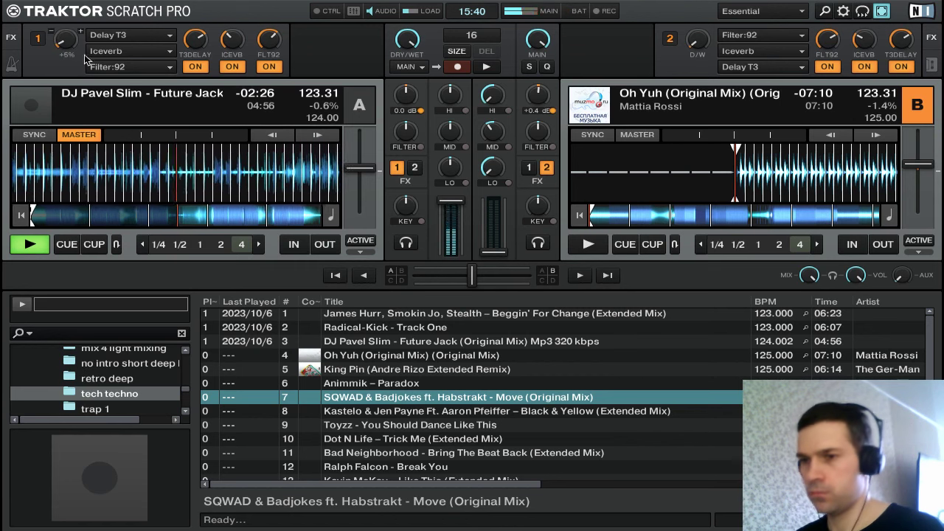
Replace Iceverb with Flanger Pulse in effect unit 1 and sweep its effect knob and dry/wet amount on deck A
click(118, 51)
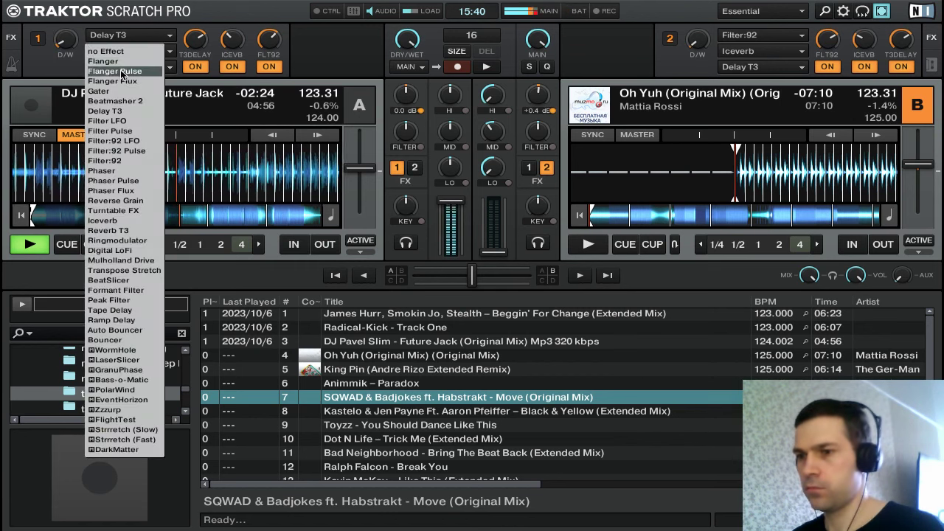
click(126, 70)
scroll(73, 45, up, 5)
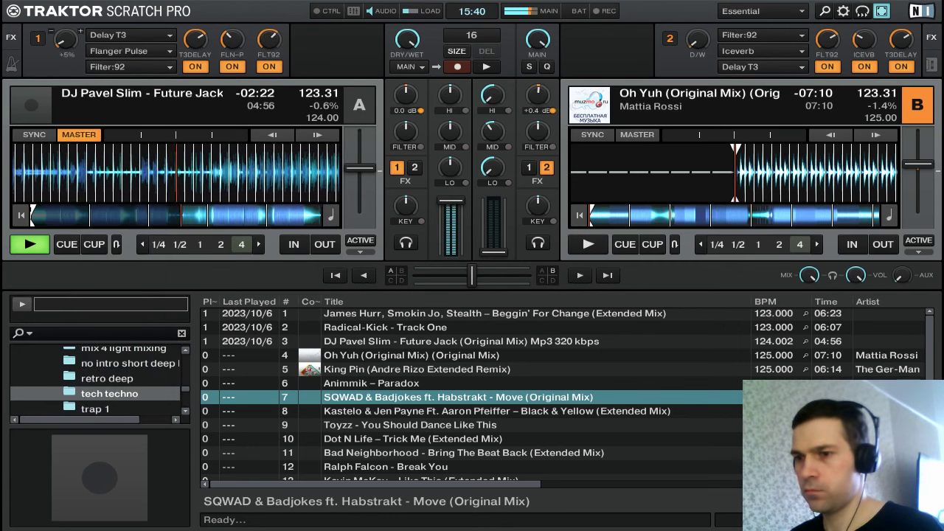
mouse_move(67, 45)
mouse_down()
mouse_move(67, 31)
mouse_move(67, 71)
mouse_move(67, 23)
mouse_move(68, 63)
mouse_up()
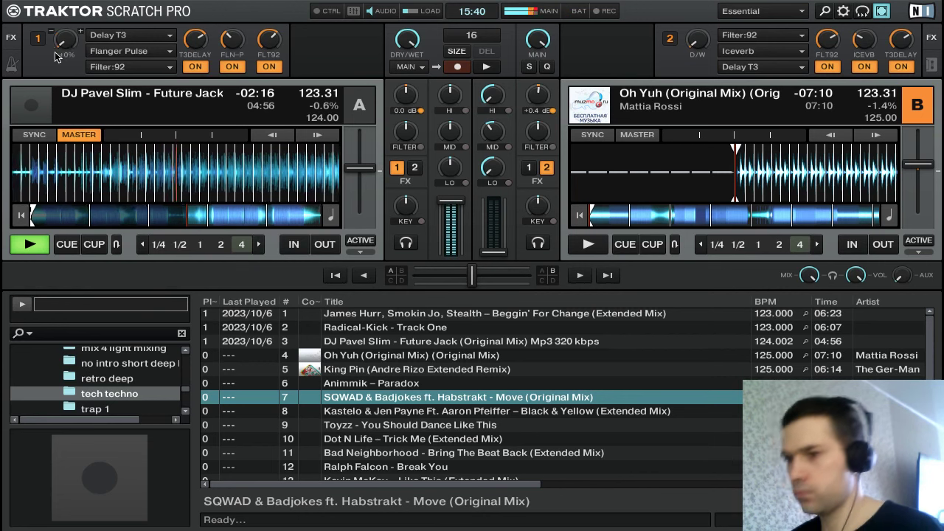
drag(225, 43, 226, 55)
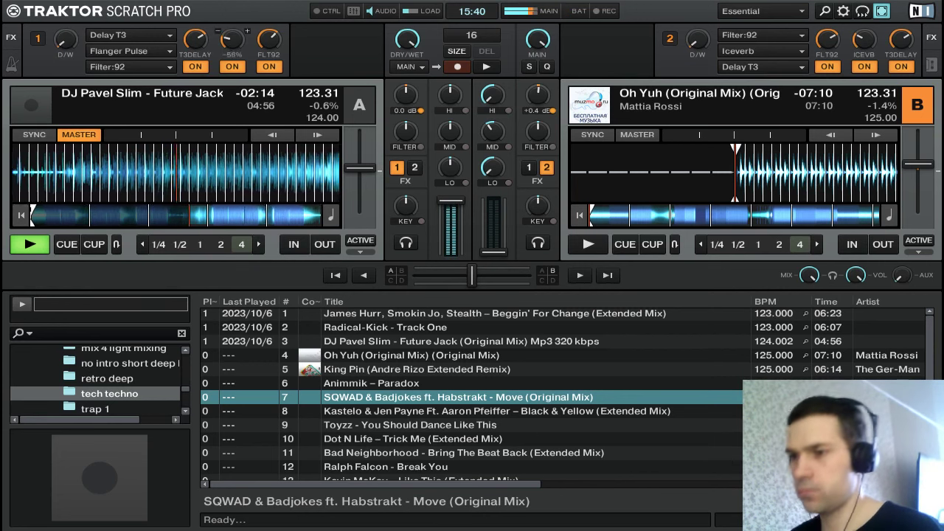
mouse_move(72, 44)
mouse_down()
mouse_move(65, 56)
mouse_move(65, 48)
mouse_up()
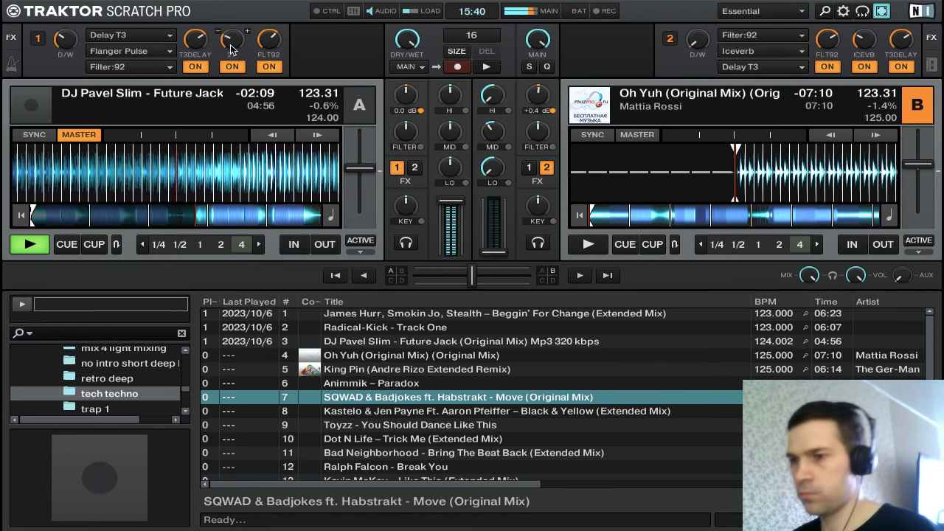
drag(230, 49, 230, 47)
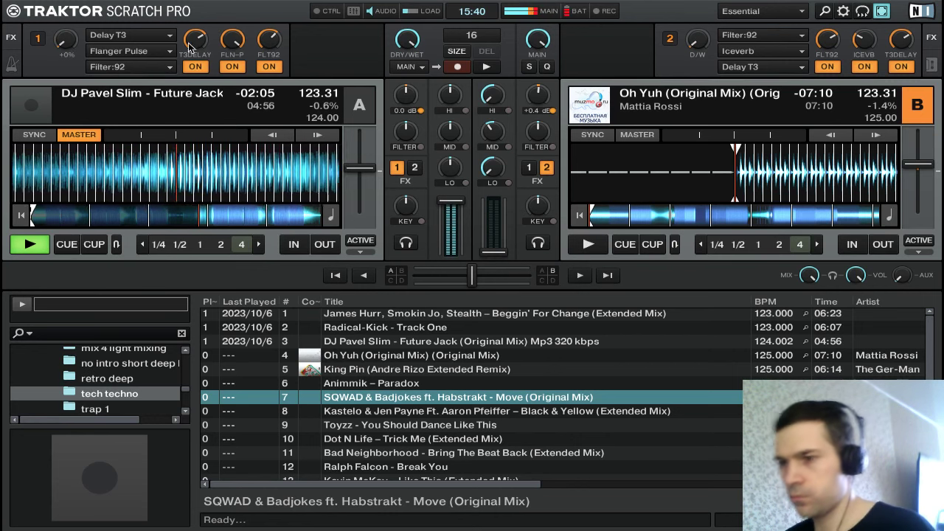
Switch effect unit 1's second effect to Flanger and sweep the dry/wet amount on deck A, returning it to zero
click(152, 50)
click(139, 61)
click(230, 67)
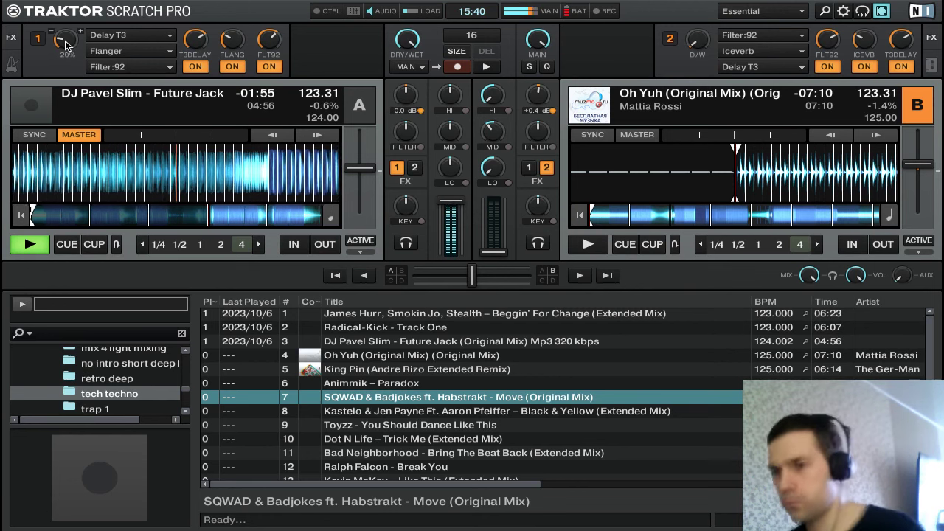
mouse_move(65, 42)
mouse_down()
mouse_move(65, 26)
mouse_move(64, 44)
mouse_up()
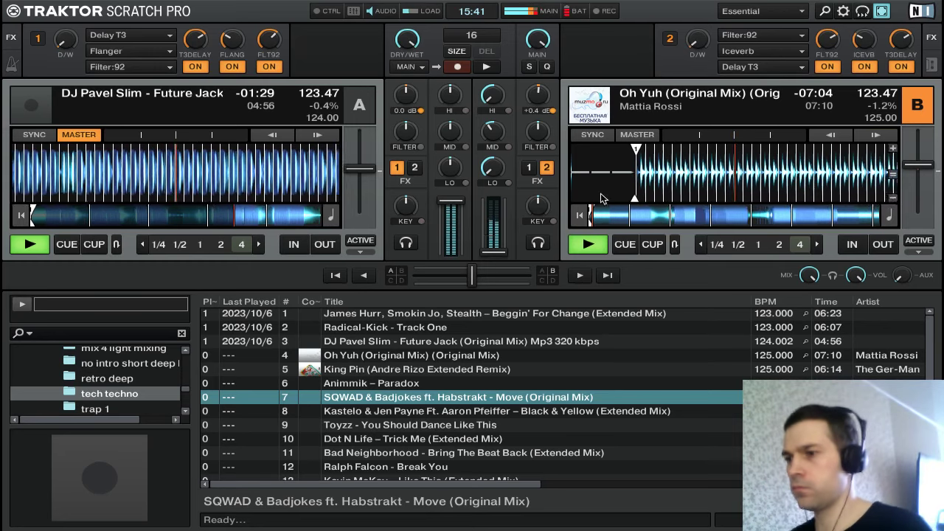
Raise deck B's volume fader fully in stages and bring its high EQ up to about -27%
drag(493, 252, 496, 236)
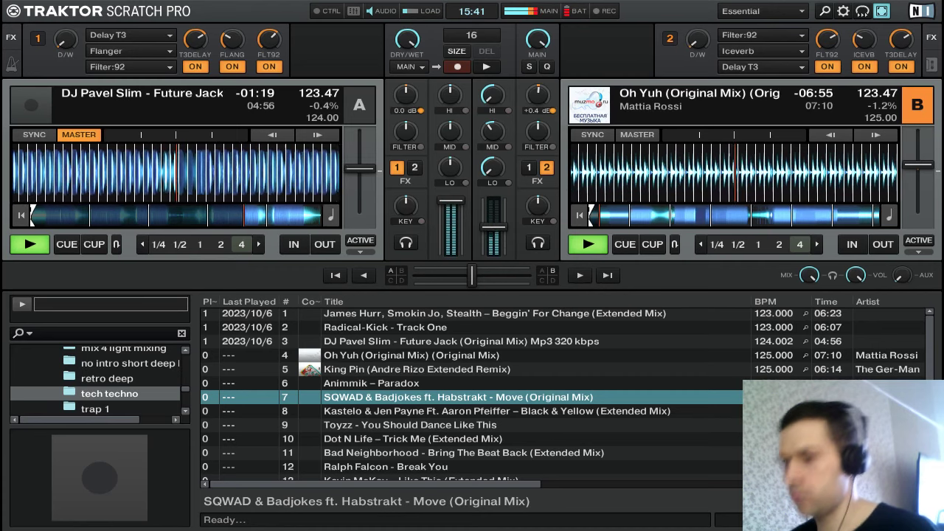
drag(494, 219, 494, 200)
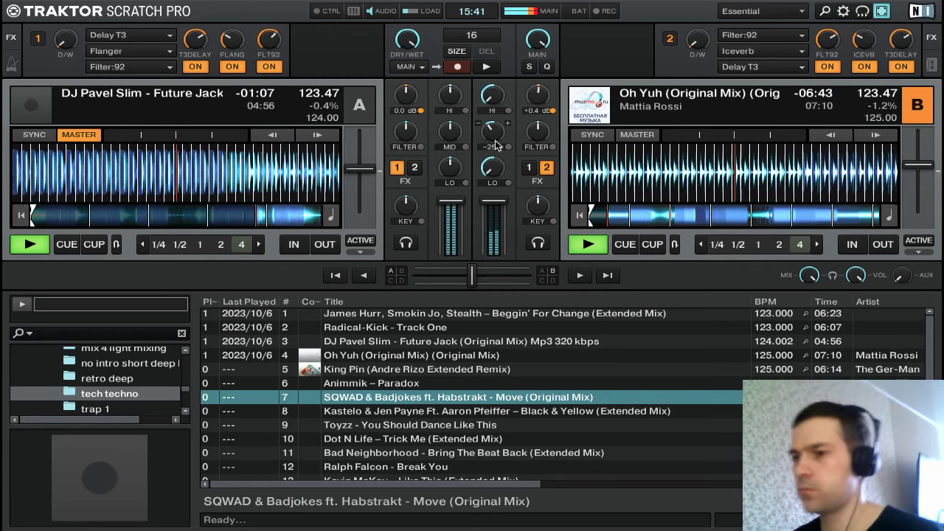
mouse_move(491, 101)
mouse_down()
mouse_move(490, 87)
mouse_move(495, 102)
mouse_up()
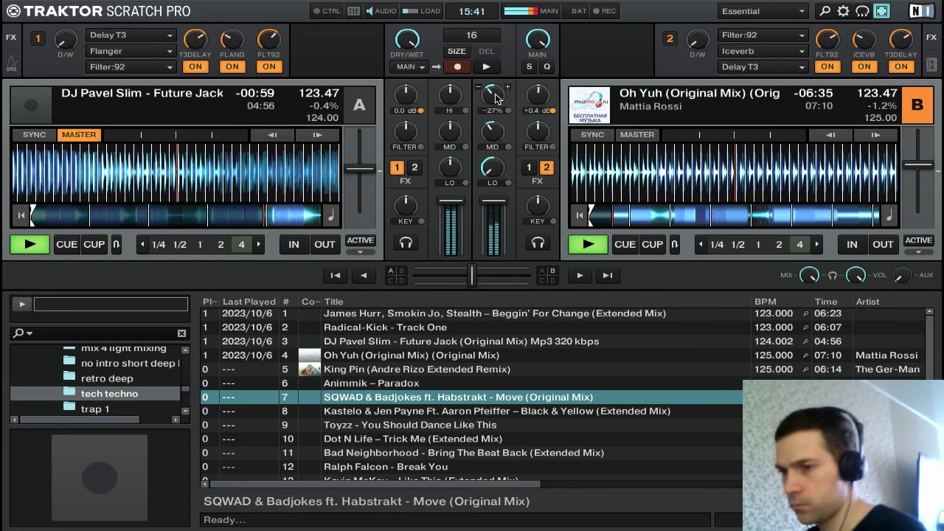
Sweep effect unit 1's dry/wet amount up on deck A, set Delay T3 to 1/32 and return the dry/wet to 0%
drag(63, 46, 64, 9)
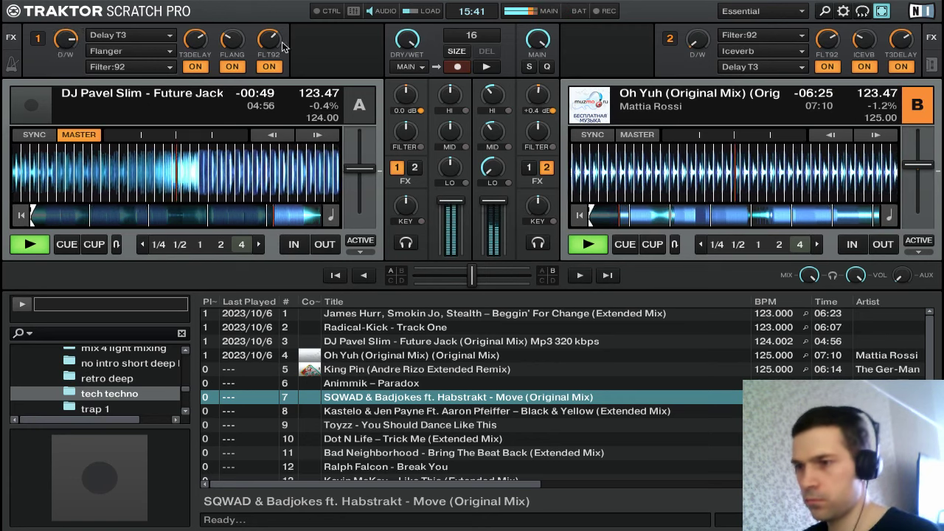
drag(202, 42, 202, 20)
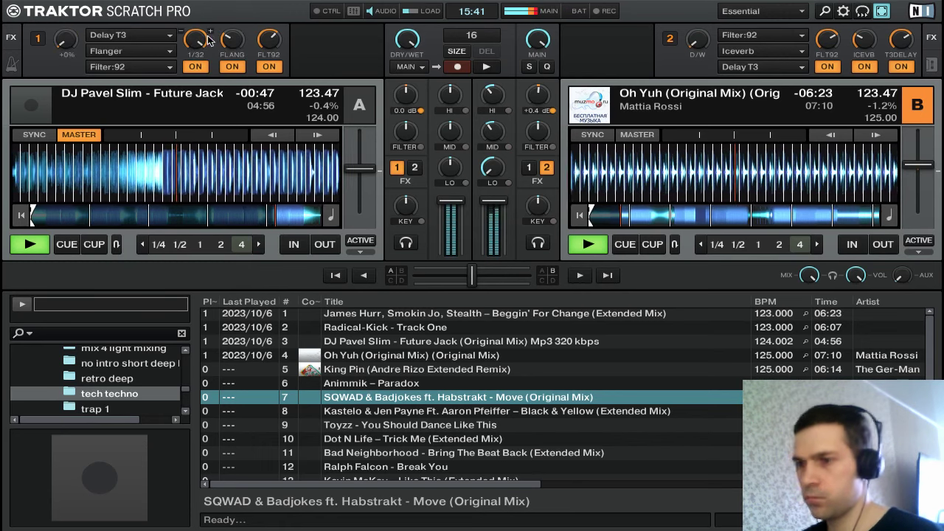
Bring deck B's mid, high and low EQ back to neutral, with the low at 0%
drag(490, 120, 491, 111)
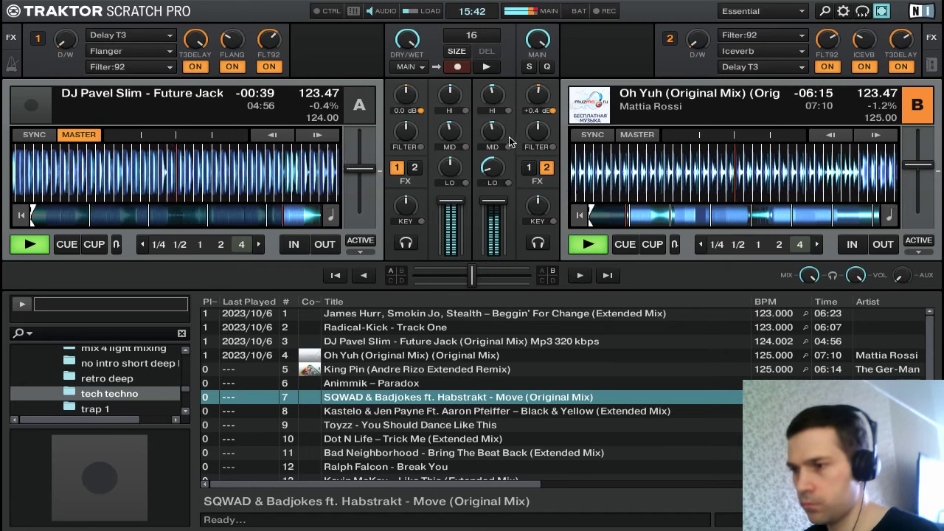
double_click(494, 100)
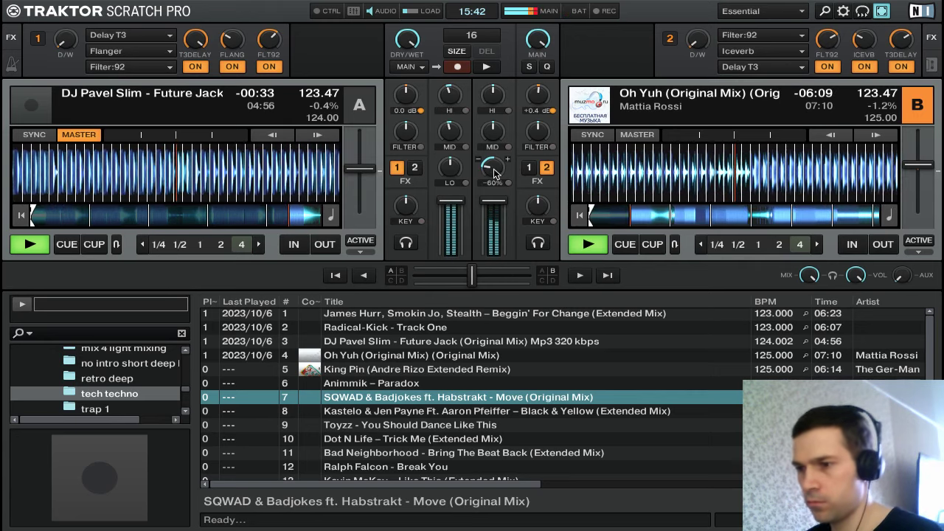
mouse_move(493, 169)
mouse_down()
mouse_move(496, 146)
mouse_move(494, 172)
mouse_up()
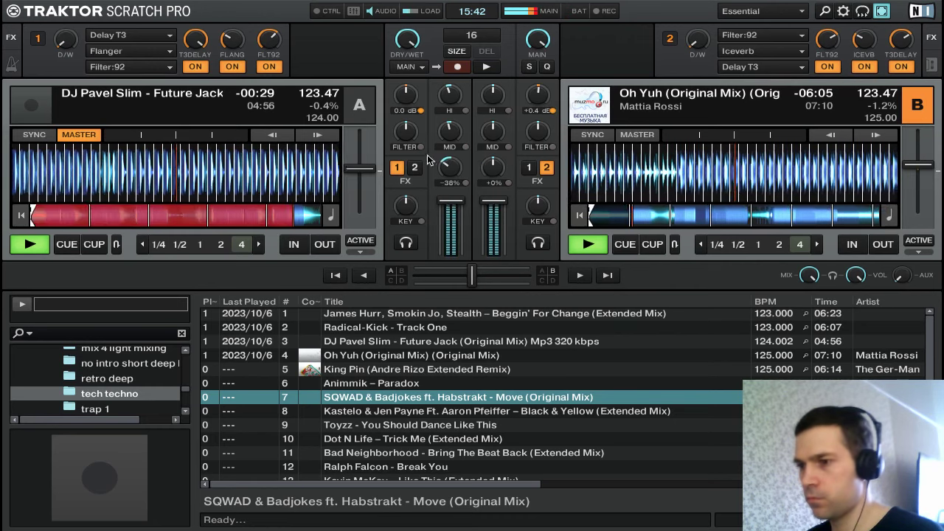
Gradually cut deck A's high, mid and low EQ and bring its volume fader fully down
drag(449, 125, 447, 130)
drag(452, 101, 445, 170)
drag(445, 131, 445, 138)
drag(446, 96, 447, 160)
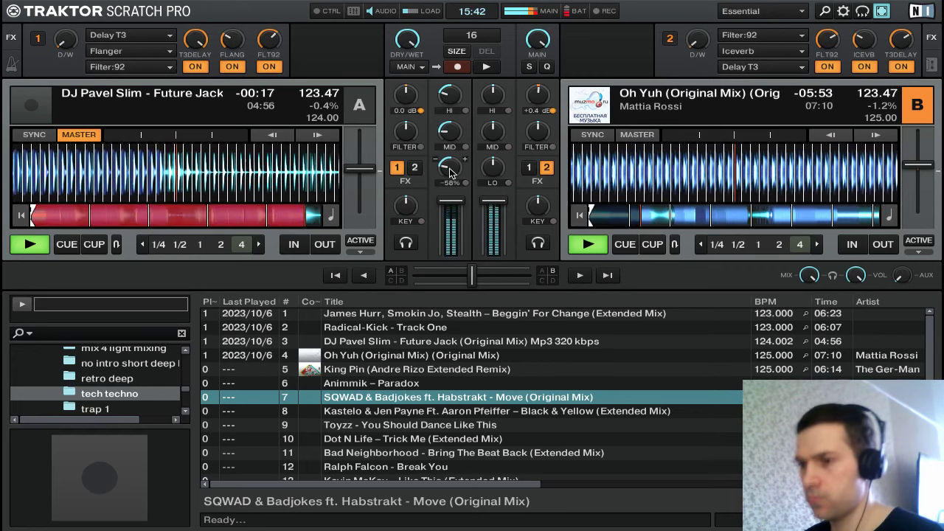
drag(449, 169, 452, 180)
drag(452, 146, 439, 173)
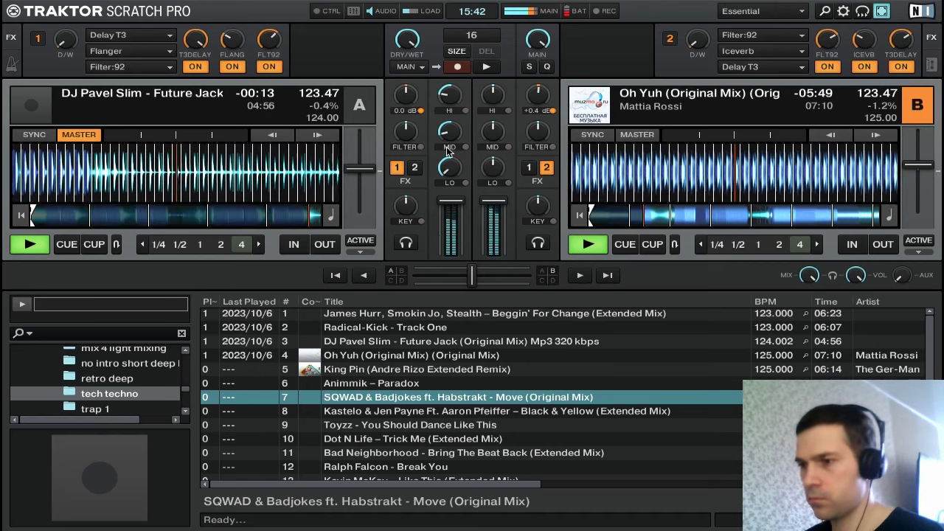
drag(447, 94, 445, 117)
drag(446, 204, 444, 214)
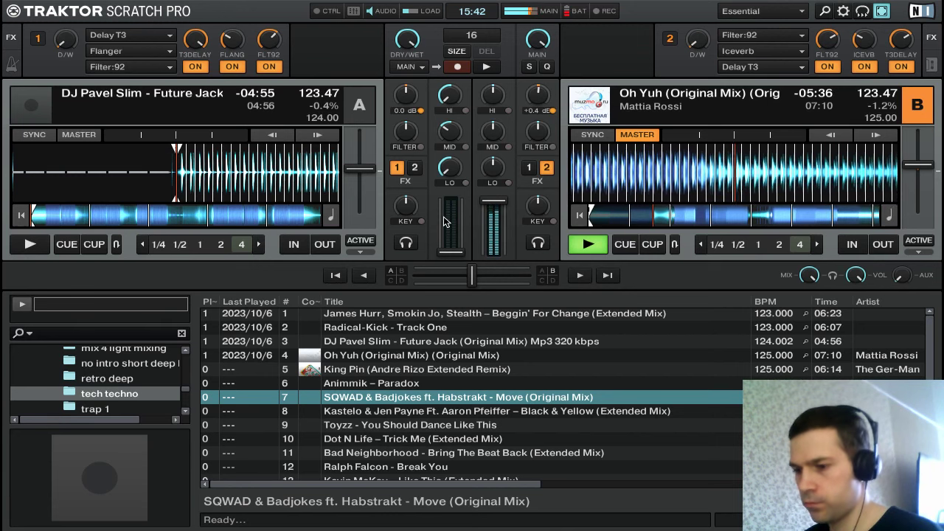
Find King Pin (Andre Rizo Extended Remix) in the track list and load it into deck A
key(Down)
key(Down)
key(Down)
key(Down)
key(Down)
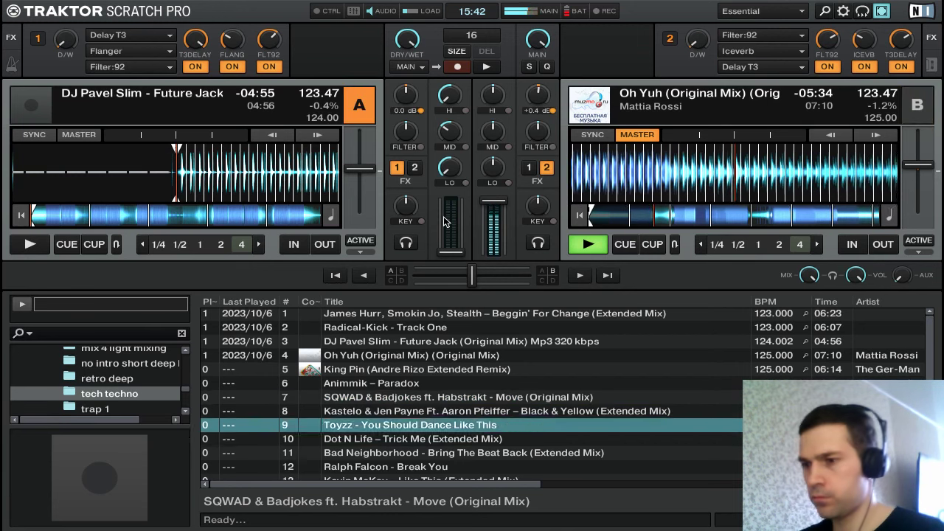
key(Up)
key(Up)
key(Up)
key(Up)
key(Up)
key(Up)
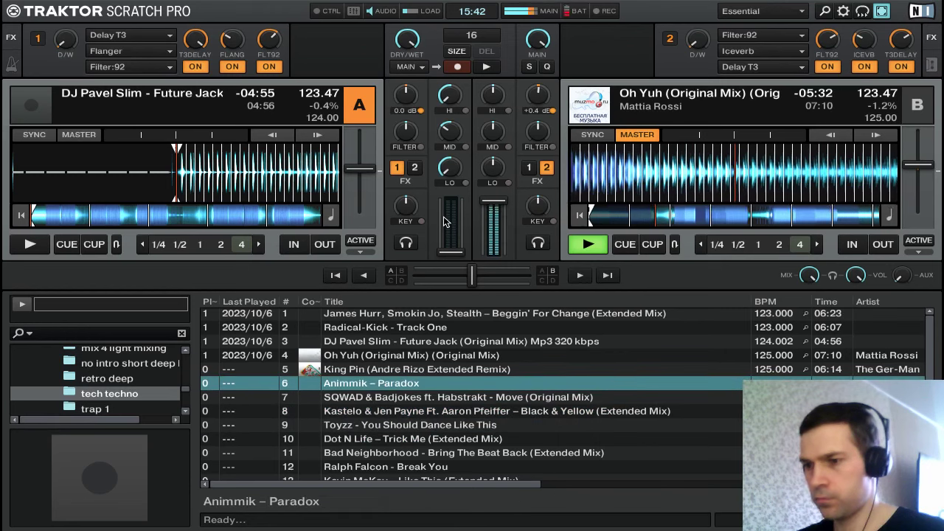
key(Up)
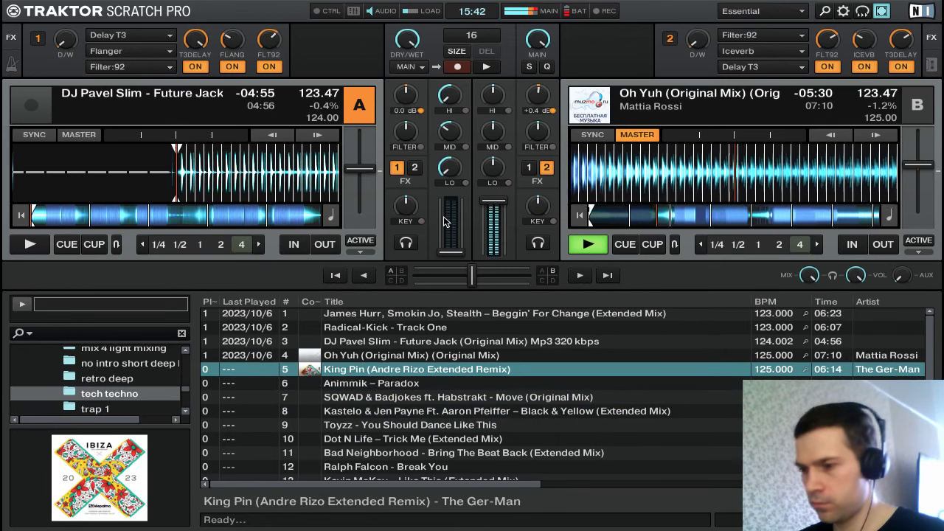
key(ctrl+Left)
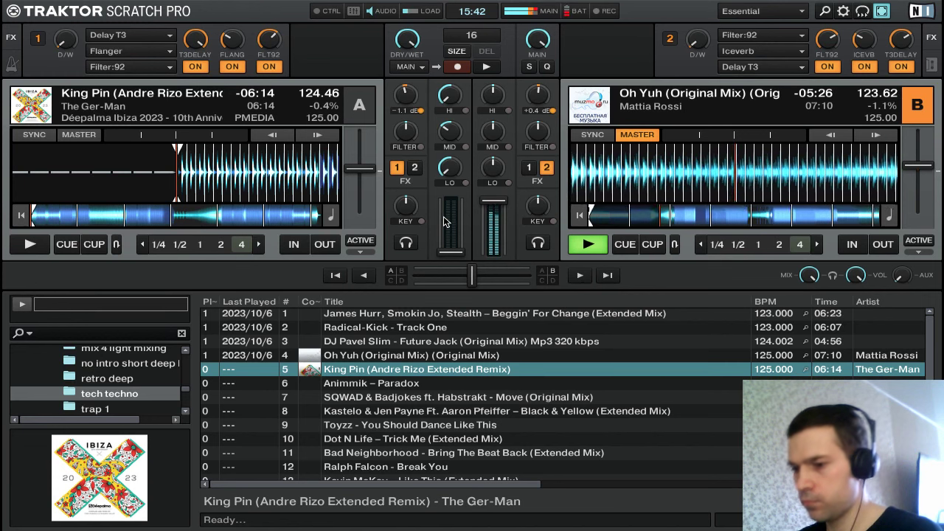
Make deck A the active deck and match its tempo to deck B's 123.62 BPM
key(Left)
key(s)
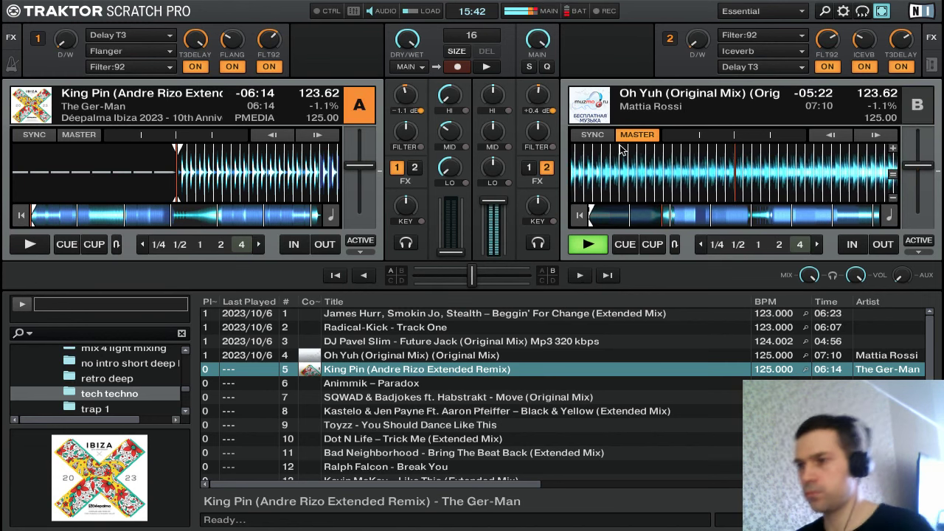
Sweep effect unit 2's dry/wet amount on deck B up to 100% and back down to zero
mouse_move(695, 44)
mouse_down()
mouse_move(696, 5)
mouse_move(697, 29)
mouse_up()
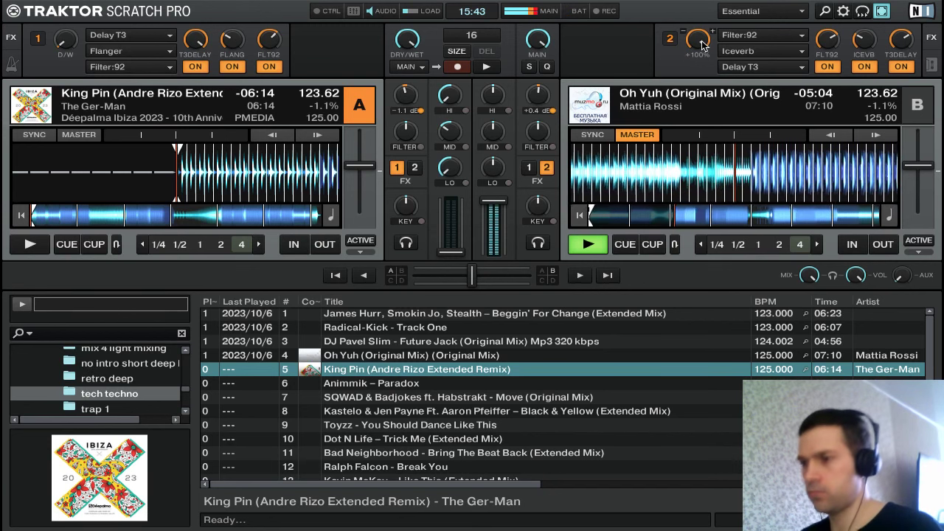
drag(703, 46, 671, 102)
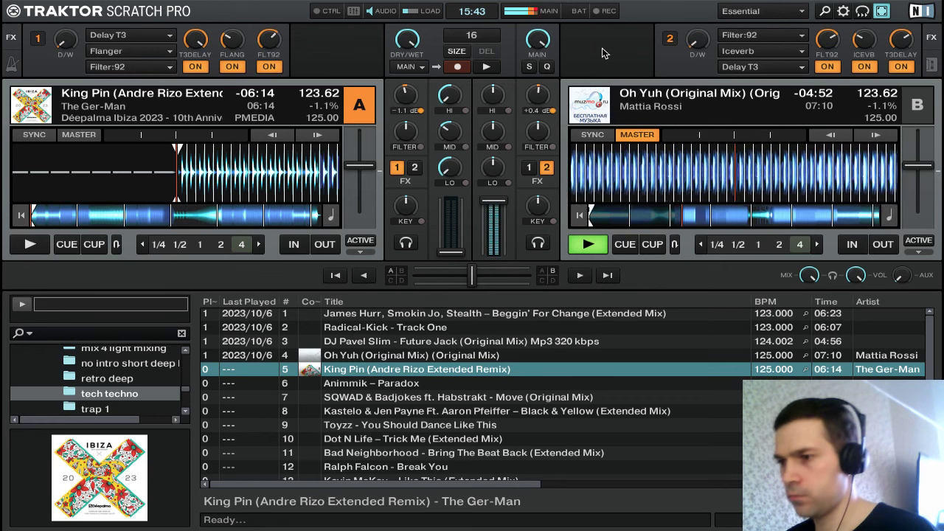
Tap King Pin's first beat repeatedly from deck A's cue point in time with deck B
key(q)
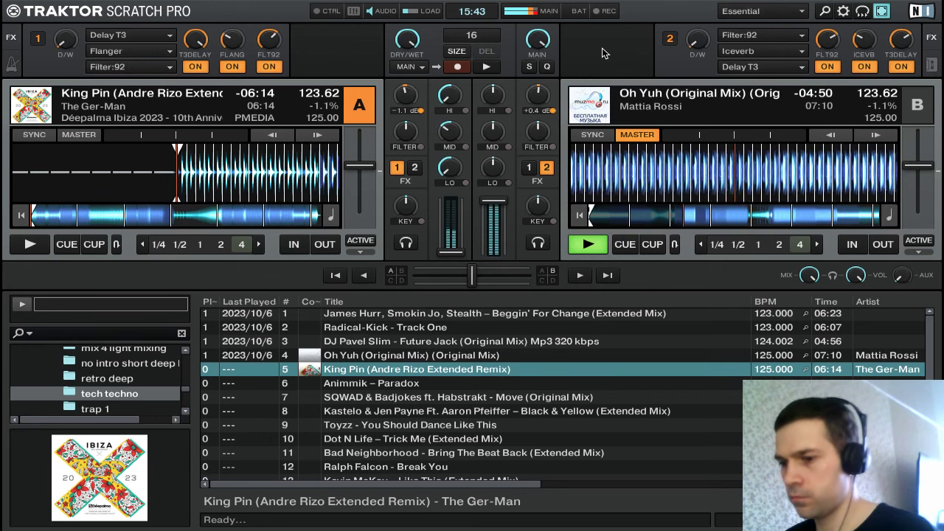
key(q)
key(q)
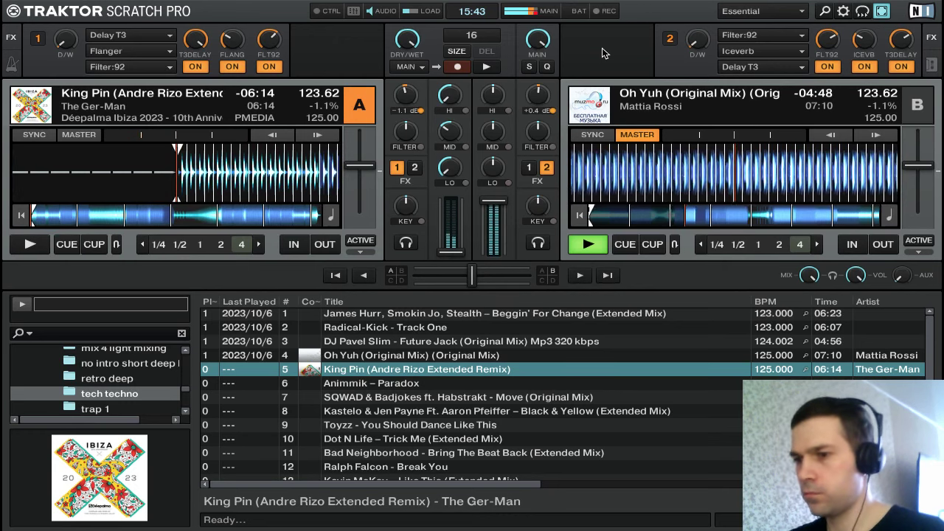
key(q)
key(q)
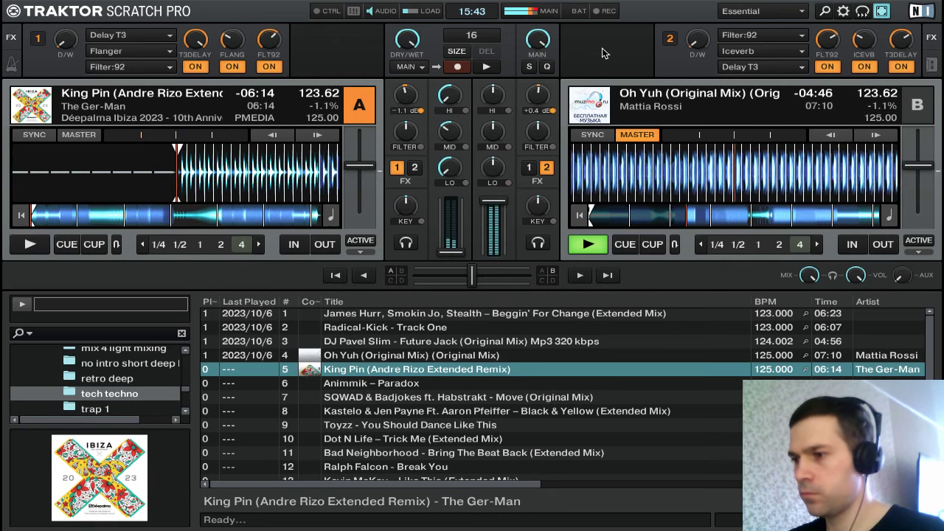
key(q)
key(q)
key(q)
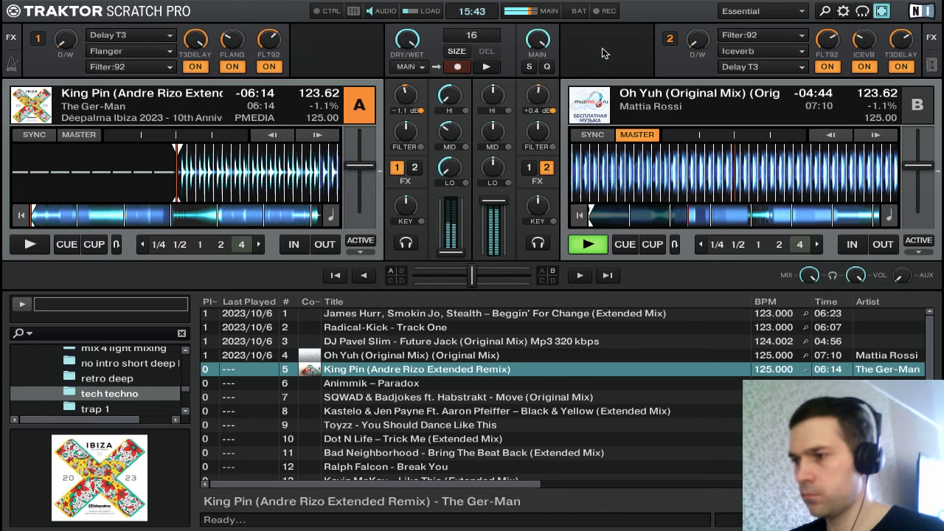
key(q)
key(q)
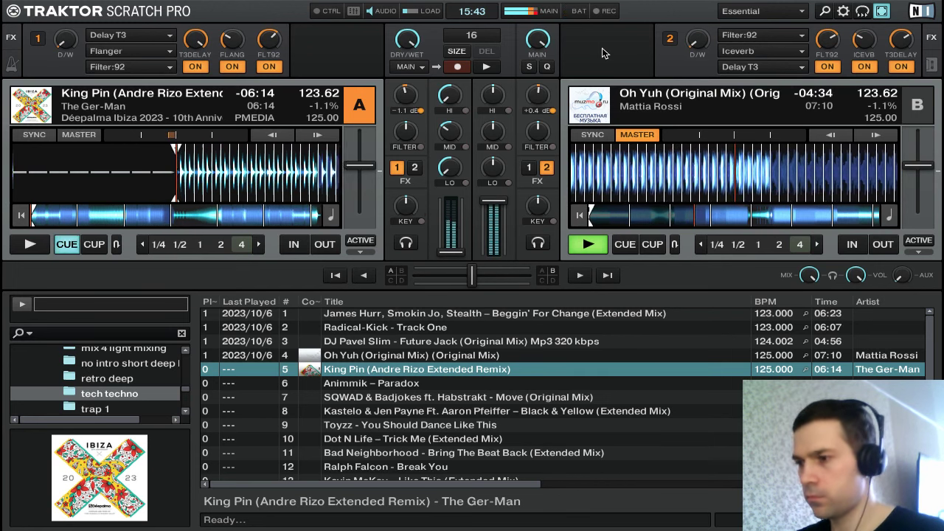
Start King Pin playing on deck A and fade it in by raising its volume fader about halfway
key(a)
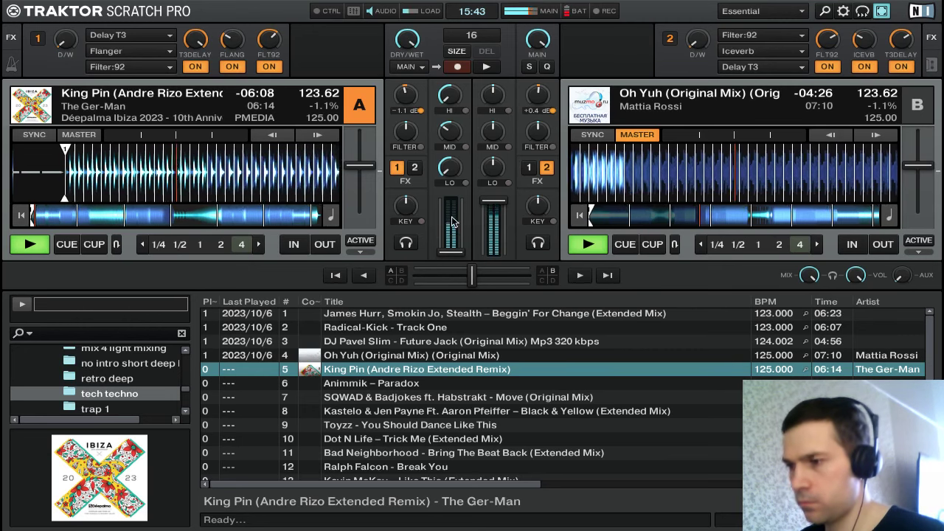
drag(451, 252, 451, 200)
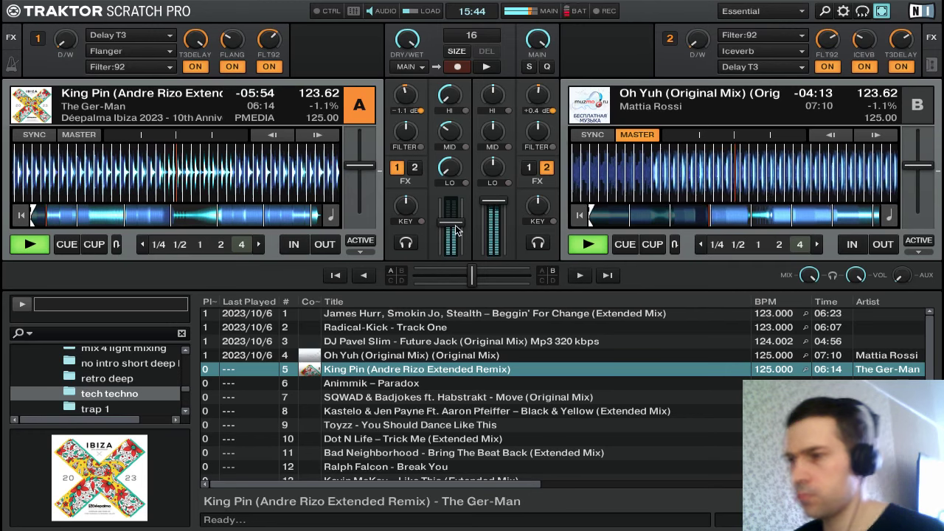
Raise King Pin's volume fader on deck A to full
drag(455, 220, 453, 214)
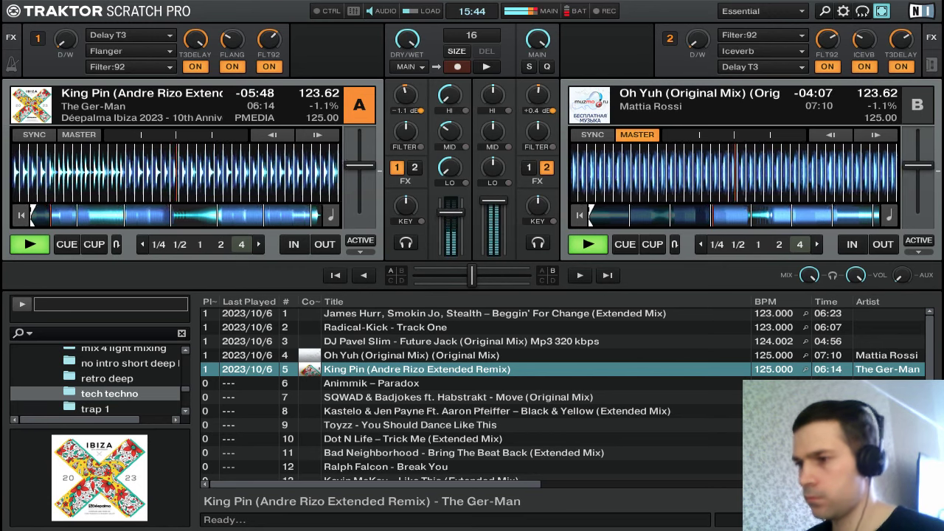
drag(451, 212, 451, 199)
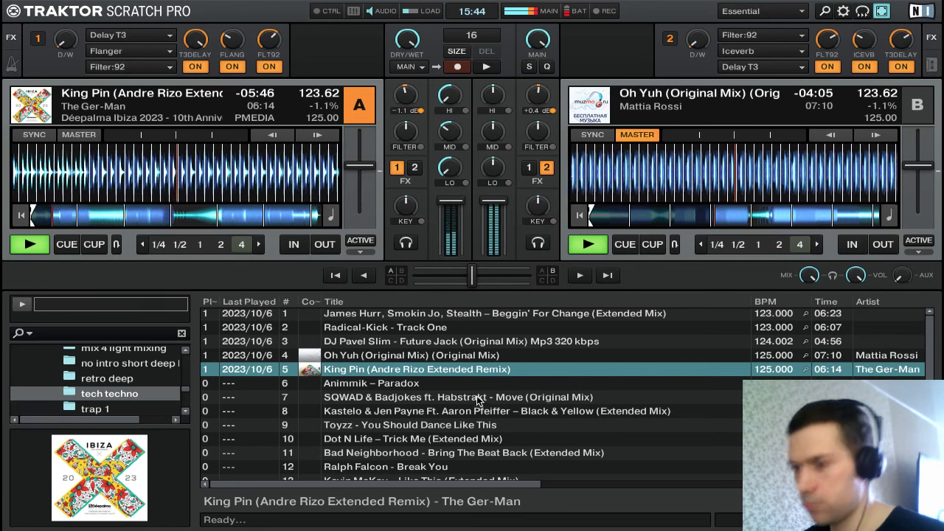
scroll(472, 401, down, 1)
scroll(456, 404, up, 1)
scroll(452, 406, down, 1)
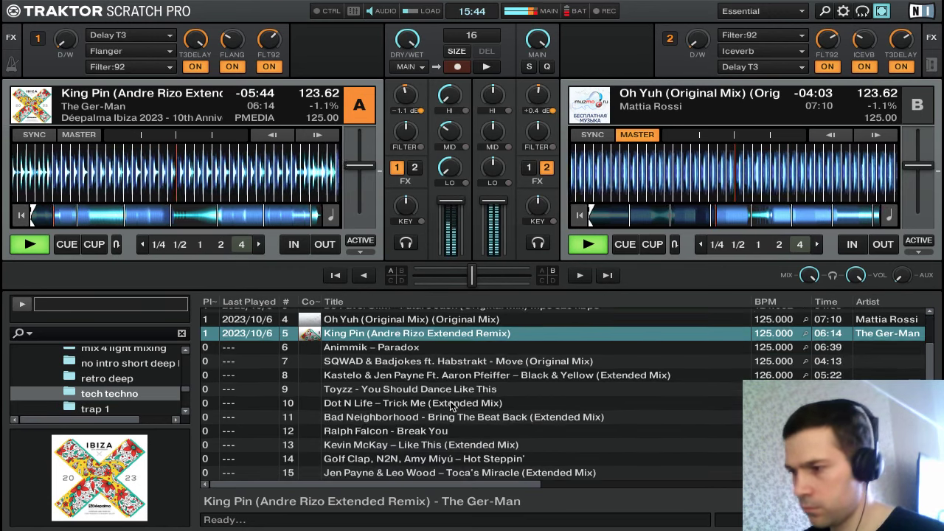
scroll(452, 404, up, 1)
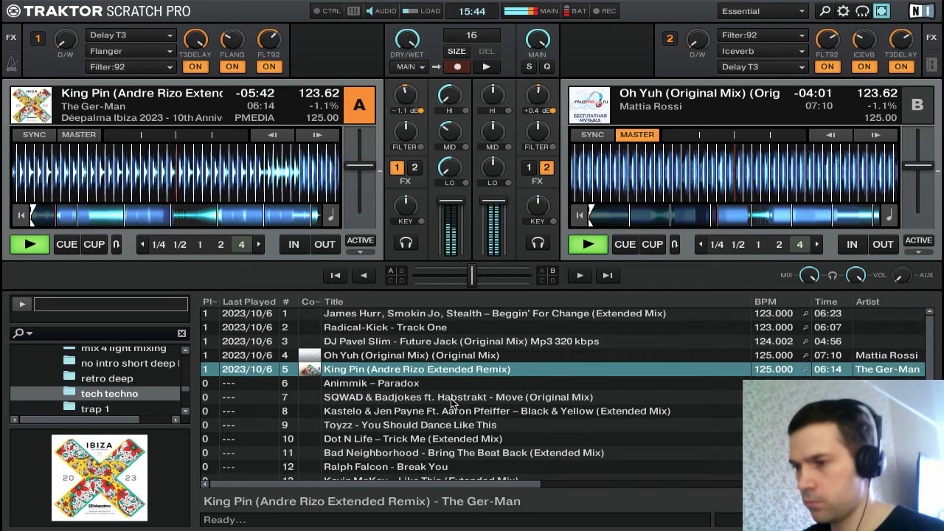
scroll(454, 403, down, 1)
scroll(454, 402, up, 1)
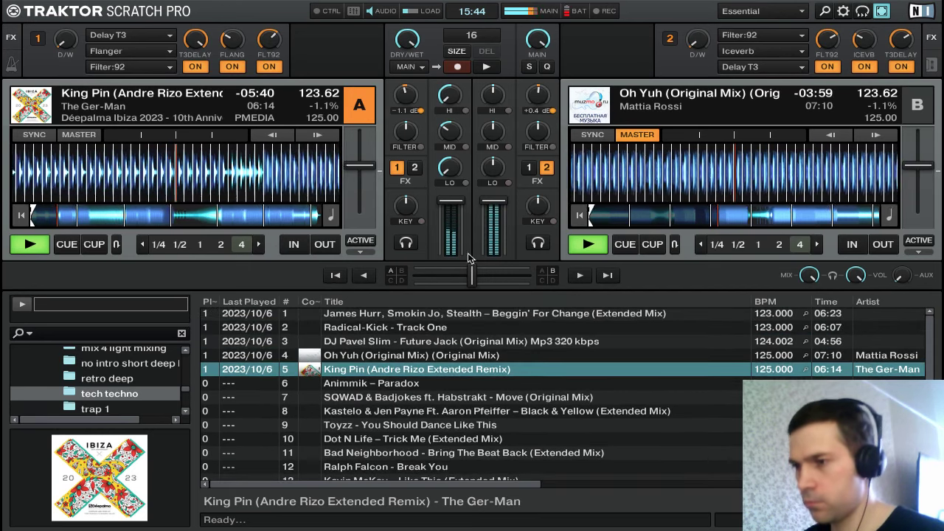
Partly restore deck A's high EQ to about -36% and its mid EQ to about -25%
scroll(448, 94, up, 10)
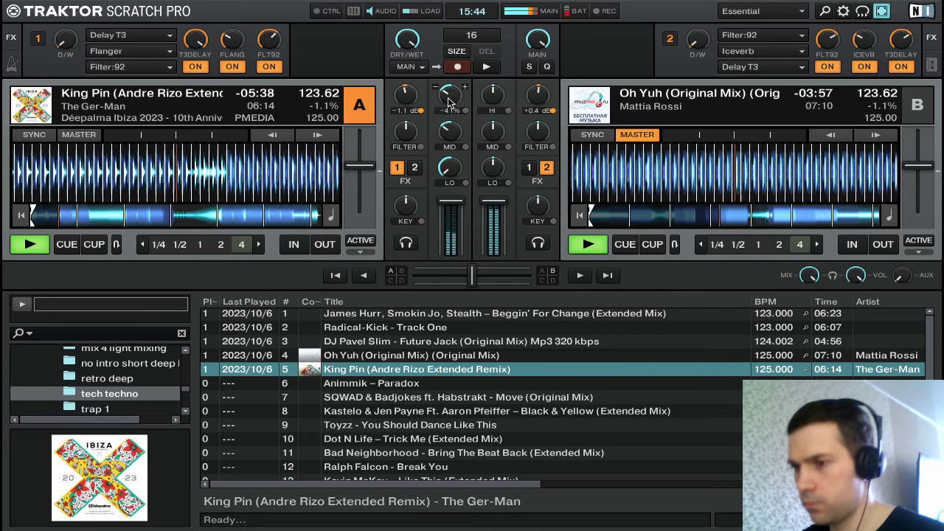
scroll(447, 95, up, 1)
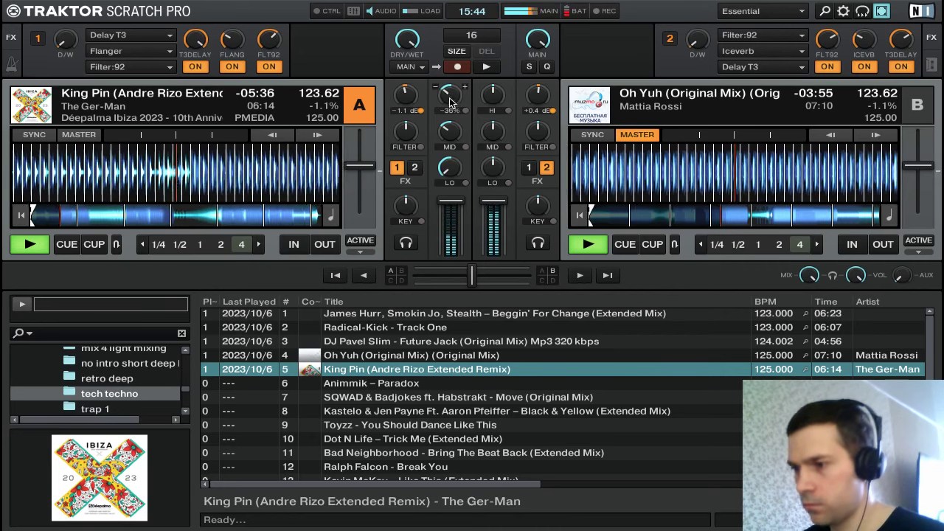
scroll(452, 133, down, 5)
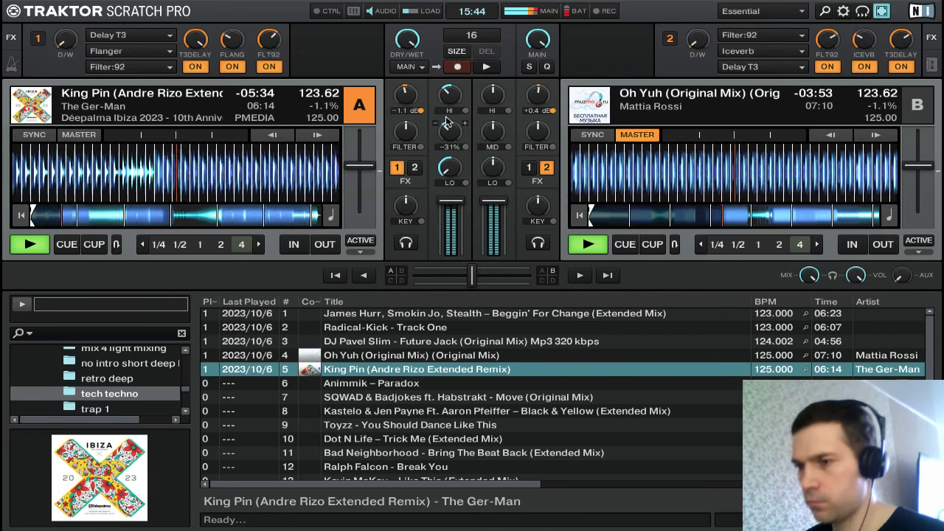
scroll(451, 100, up, 1)
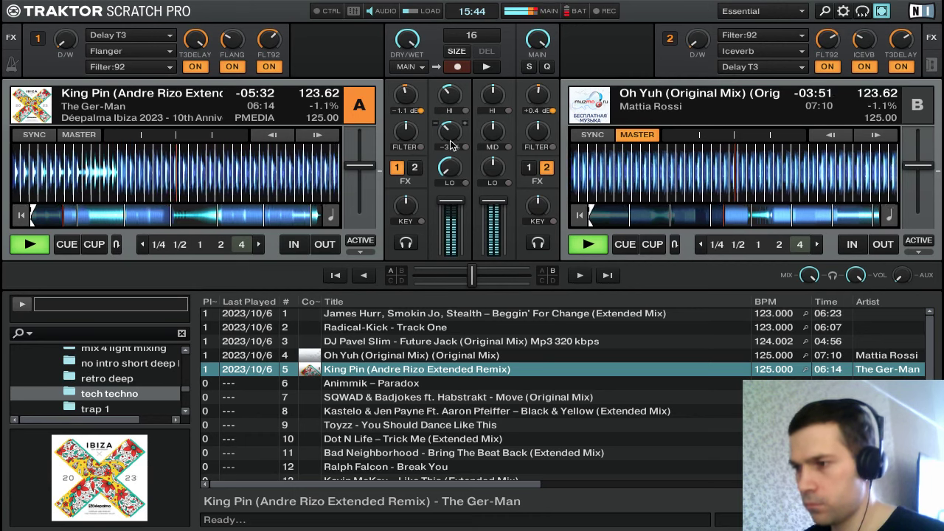
drag(451, 140, 451, 125)
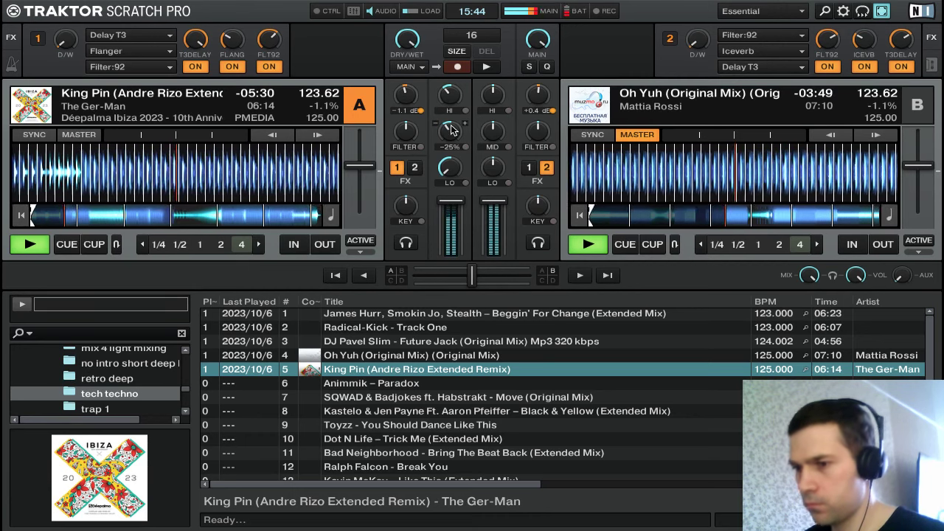
scroll(452, 167, down, 5)
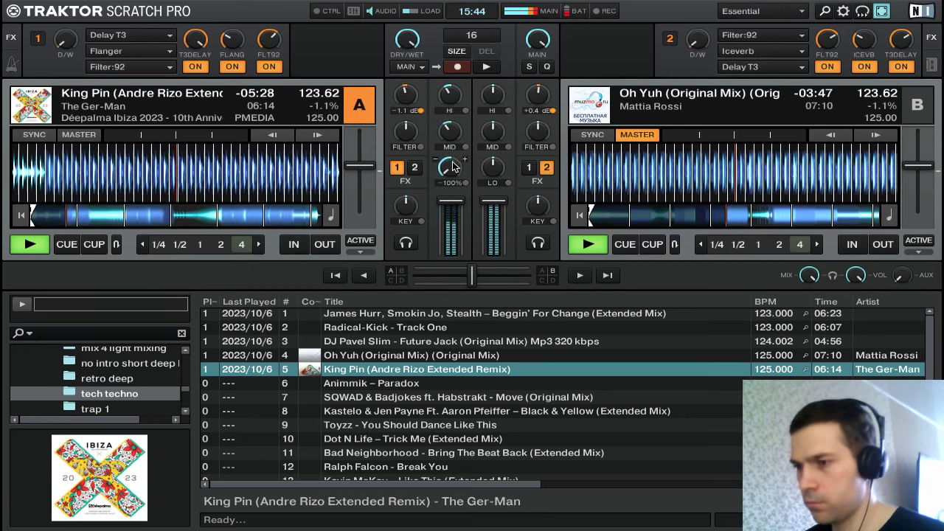
Bring deck A's low EQ gradually up from full cut and return its high, mid and low bands to neutral
drag(453, 167, 450, 122)
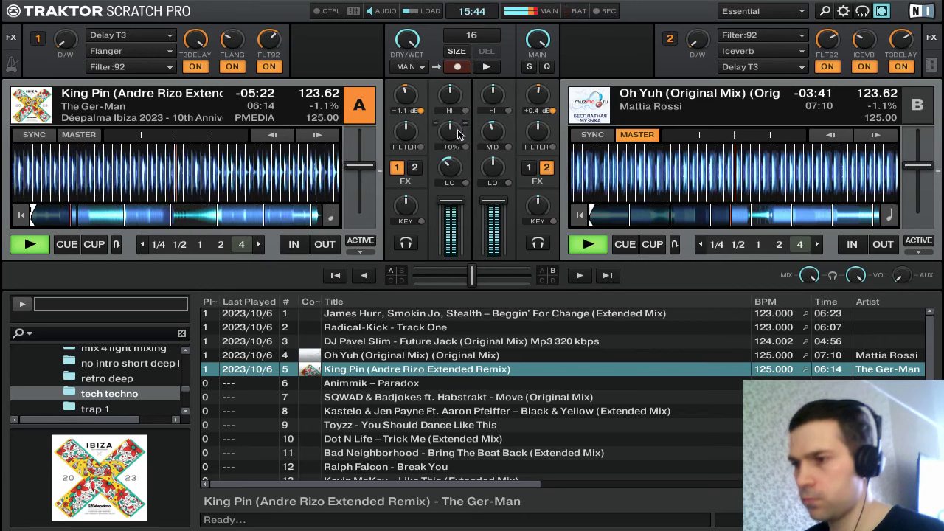
scroll(449, 170, down, 2)
scroll(449, 169, up, 1)
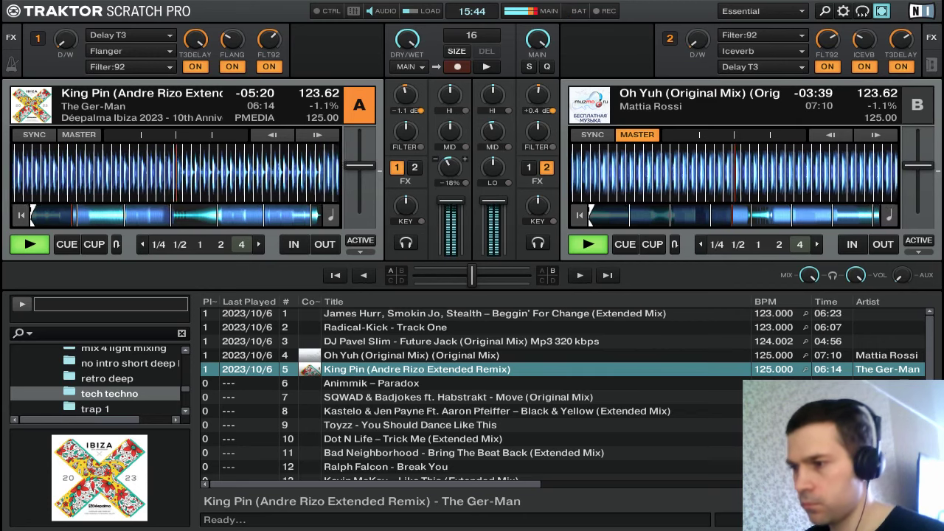
scroll(449, 170, up, 2)
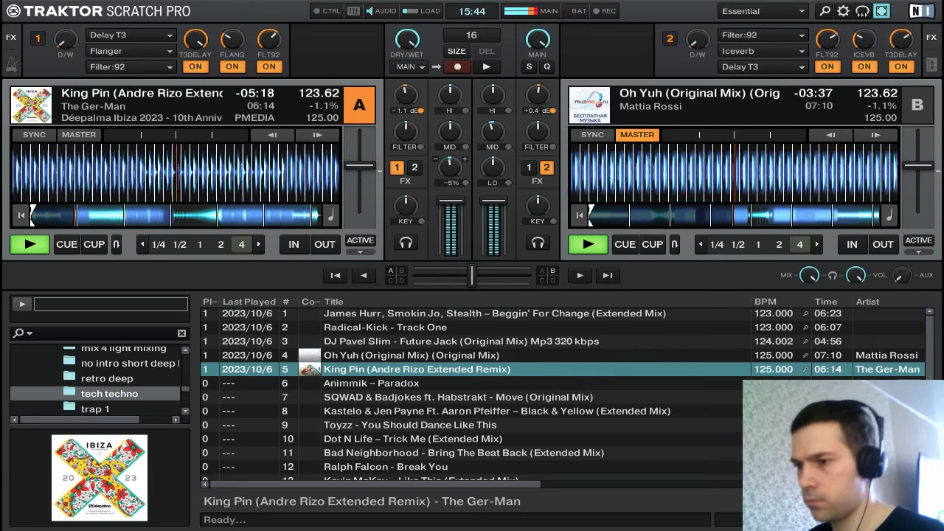
scroll(453, 169, up, 1)
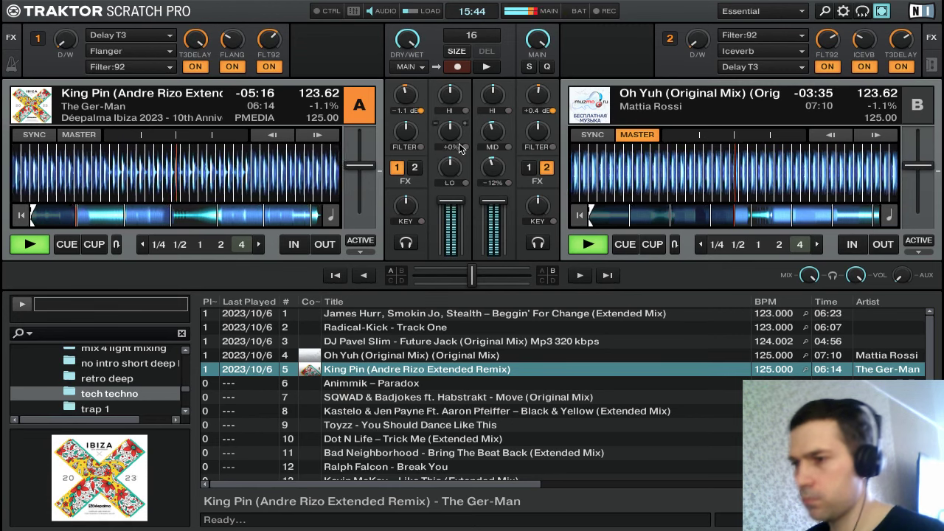
Trim deck B's high EQ to about -5% and slightly lower its mid and low EQ
scroll(493, 131, down, 3)
scroll(493, 168, down, 3)
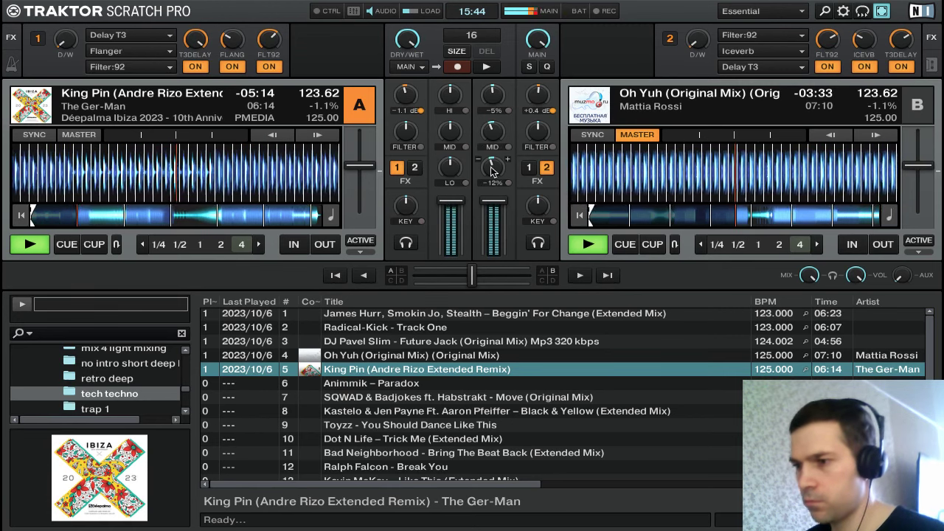
scroll(494, 136, down, 1)
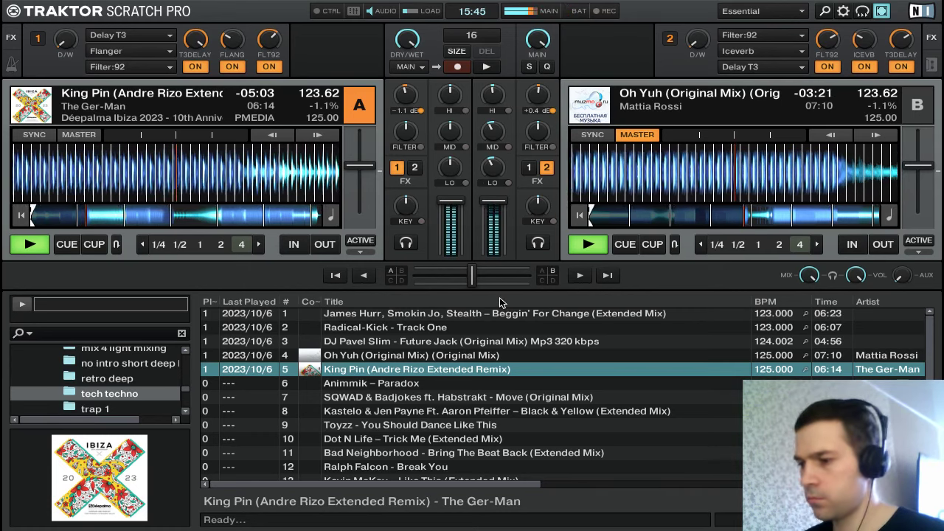
Browse the upcoming tech techno tracks and highlight SQWAD & Badjokes ft. Habstrakt - Move
key(Down)
key(Down)
scroll(488, 413, down, 3)
scroll(490, 410, up, 3)
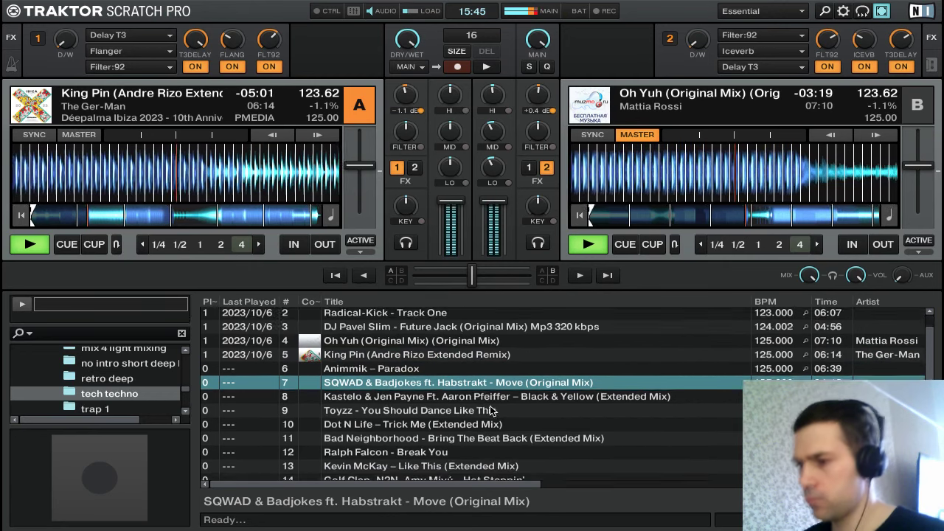
Cut deck B's low EQ to -100% and reduce its mid EQ to about -30%
mouse_move(484, 170)
drag(484, 166, 487, 185)
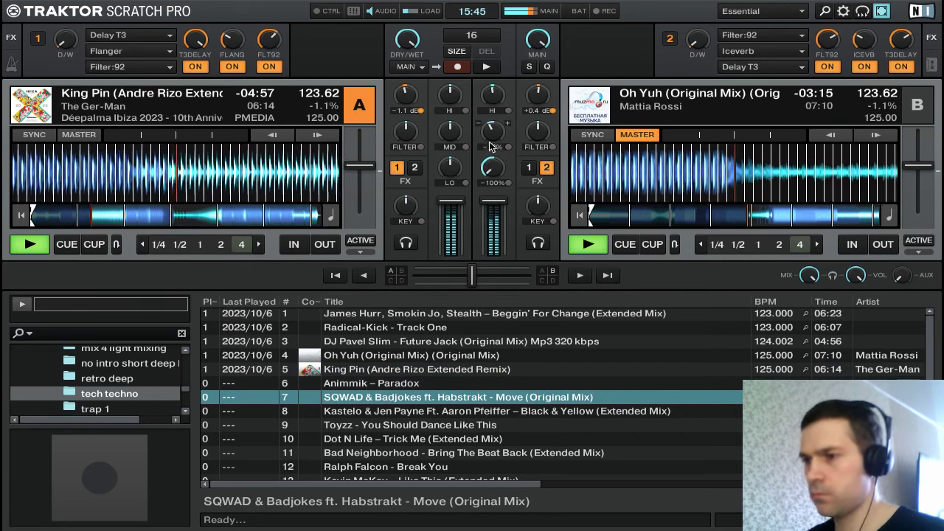
drag(490, 133, 491, 141)
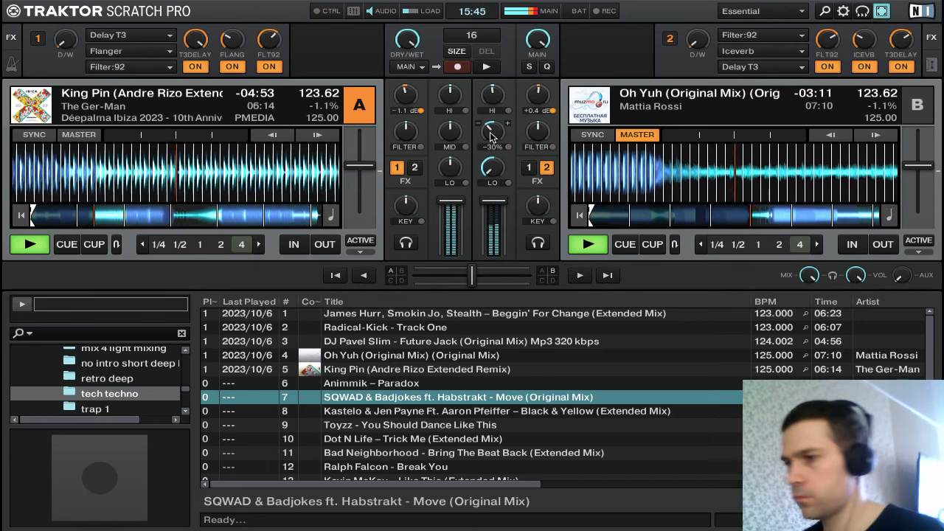
Reset the gain of both deck A and deck B to 0.0 dB
double_click(409, 100)
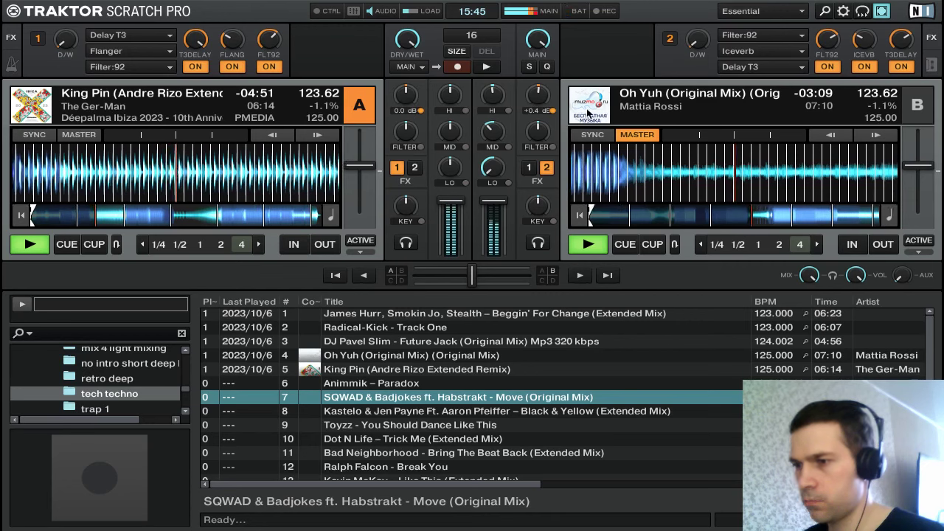
double_click(546, 104)
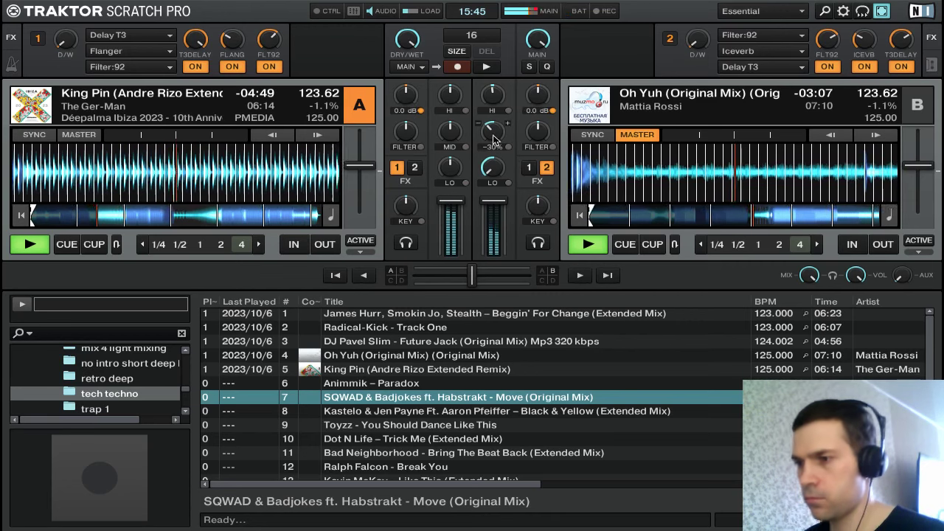
Gradually thin out Oh Yuh by lowering deck B's high EQ to about -69% and its mid EQ past -58%
drag(492, 108, 491, 134)
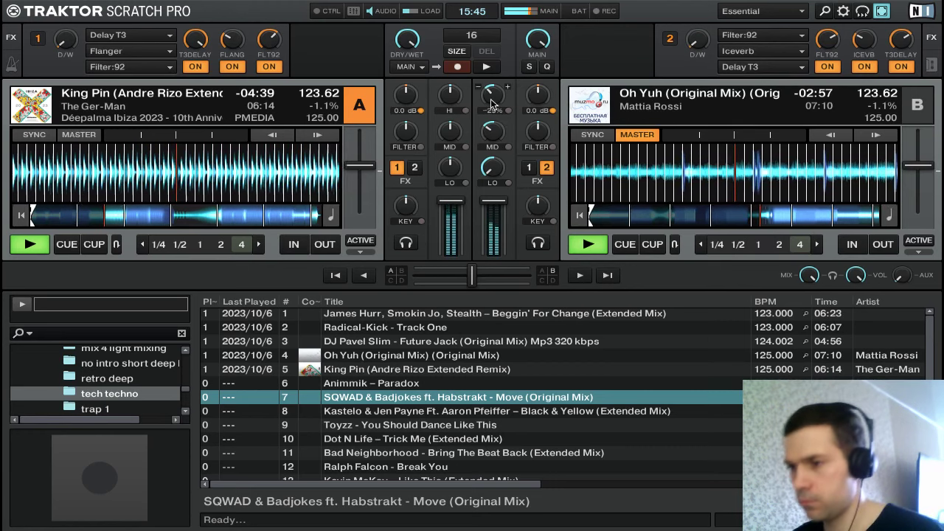
scroll(492, 140, down, 1)
scroll(494, 102, down, 1)
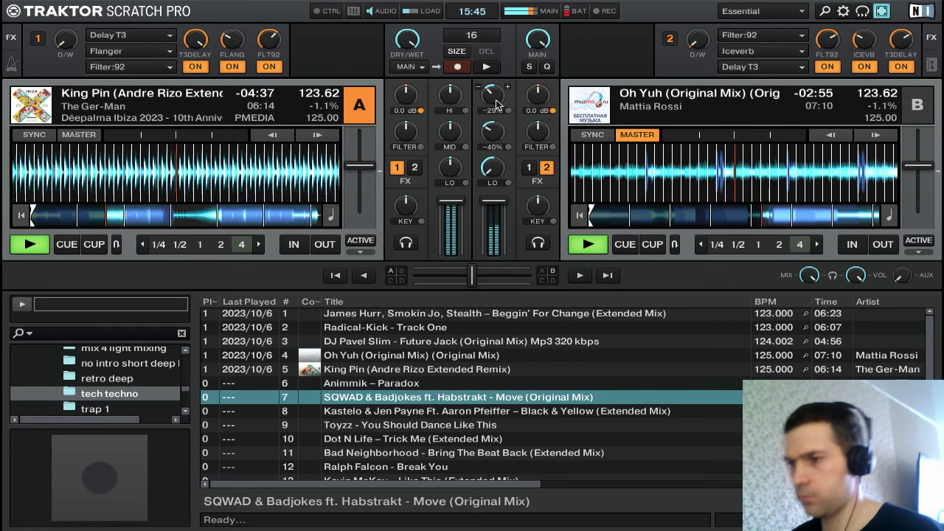
drag(492, 131, 492, 104)
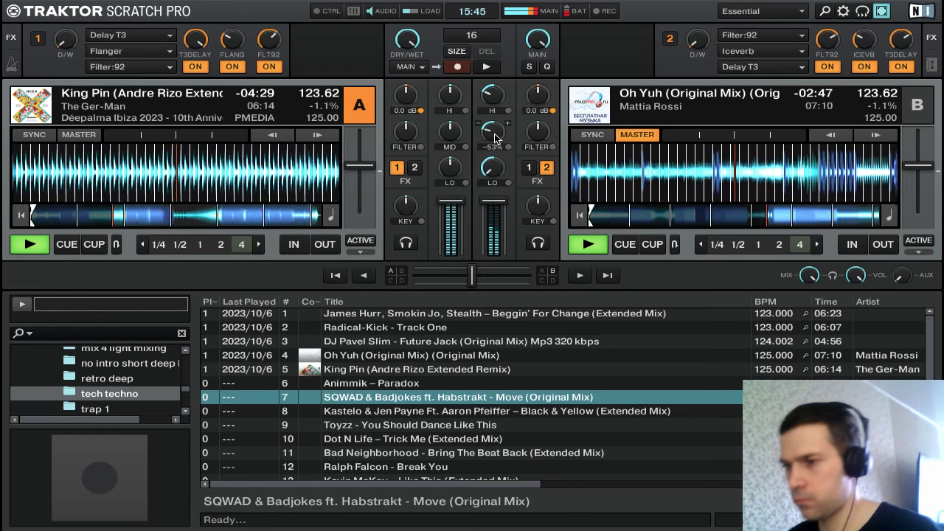
drag(495, 137, 494, 138)
mouse_move(500, 109)
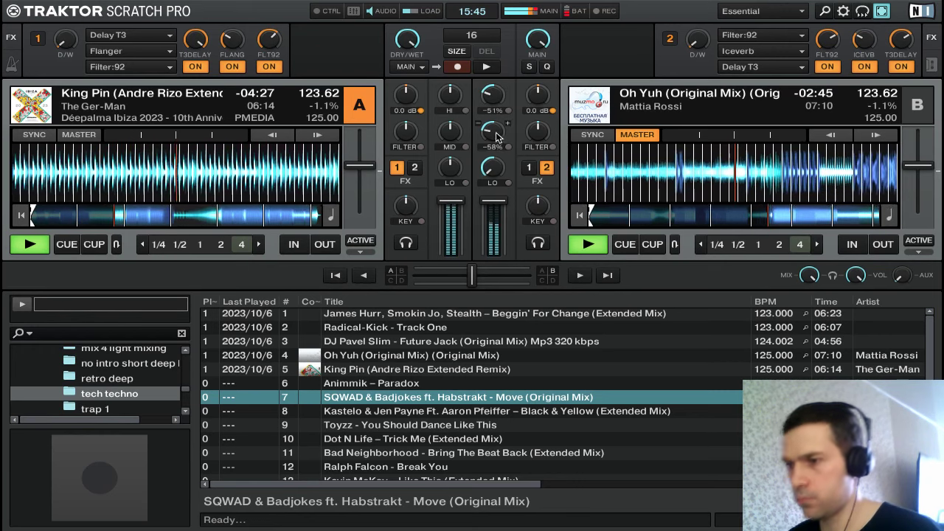
drag(494, 126, 494, 140)
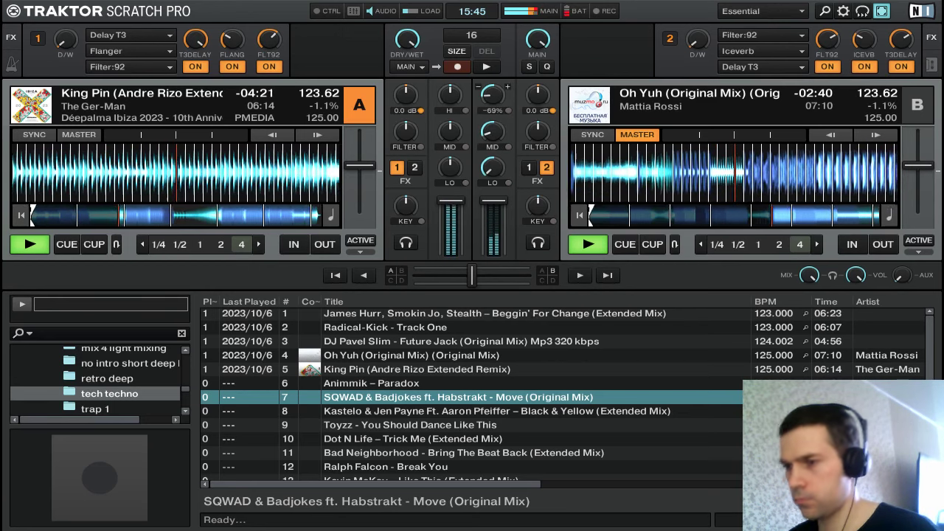
Finish cutting deck B's highs and mids while sweeping effect unit 1's dry/wet on deck A up to 100% and back to zero
drag(504, 124, 504, 134)
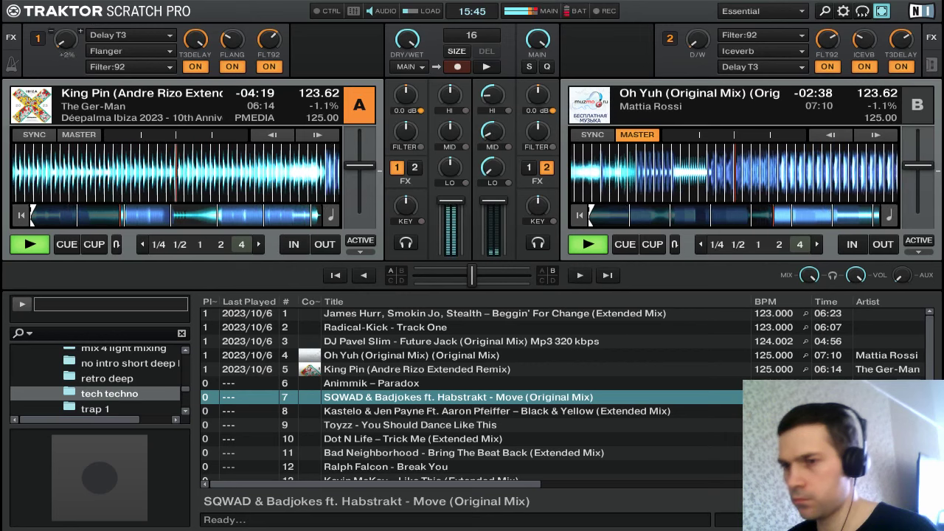
drag(487, 132, 486, 138)
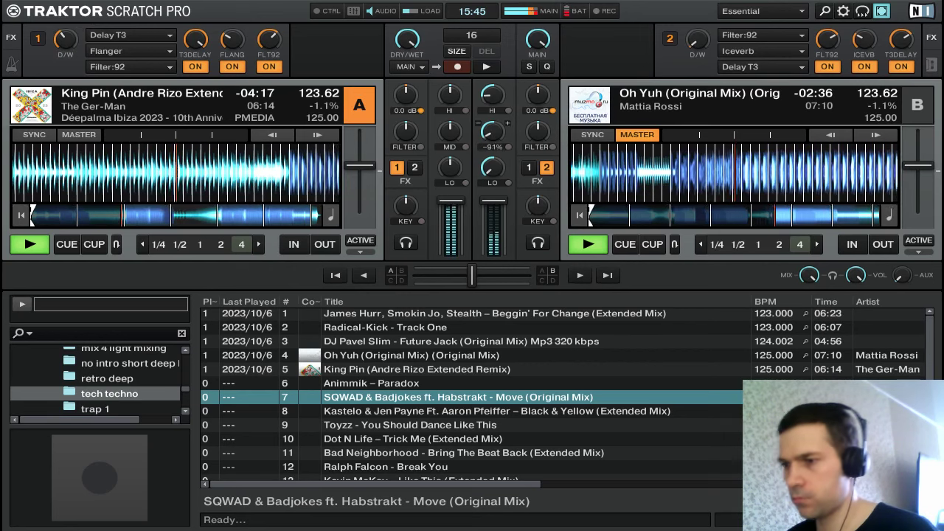
drag(488, 102, 487, 134)
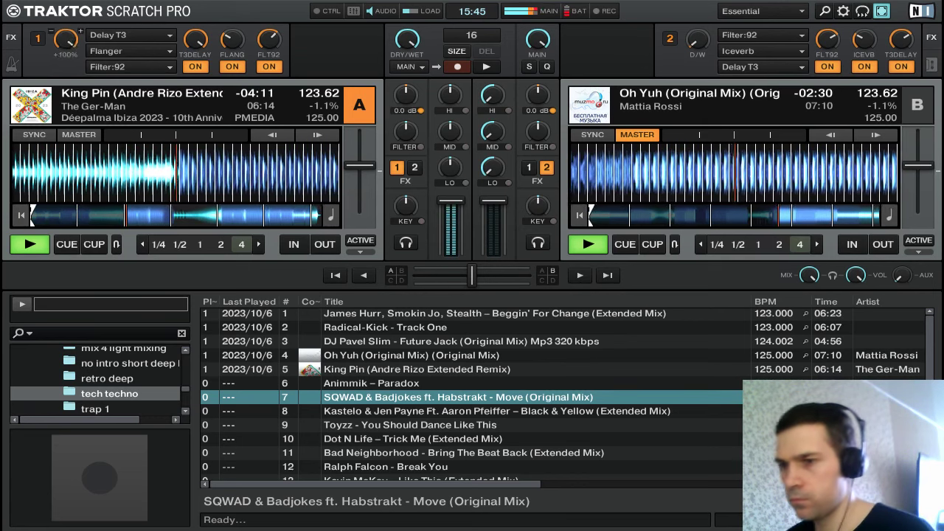
drag(65, 39, 66, 70)
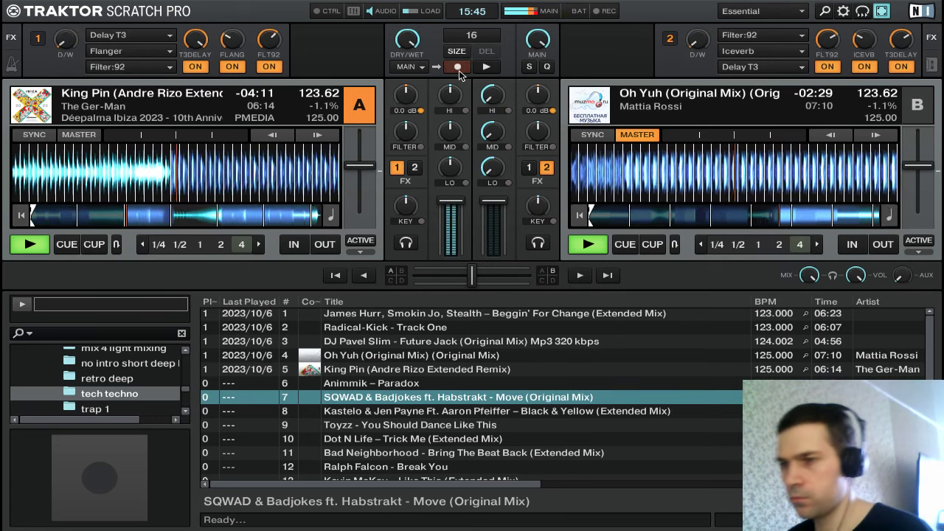
Lower deck B's volume fader to zero, then stop Oh Yuh and return it to its start
click(485, 213)
key(c)
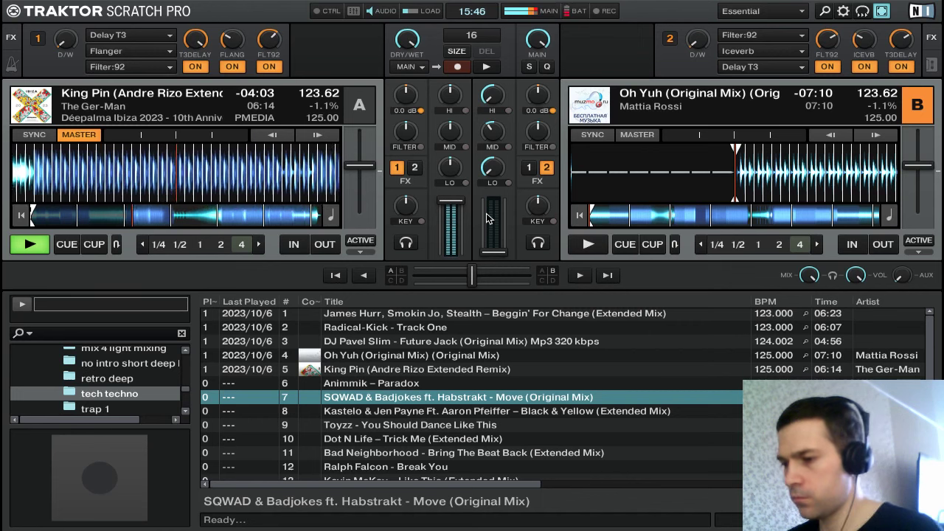
Choose Animmik – Paradox from the tech techno playlist and load it onto deck B
key(Down)
key(Down)
key(Down)
key(Down)
key(Up)
key(Up)
key(Up)
key(Up)
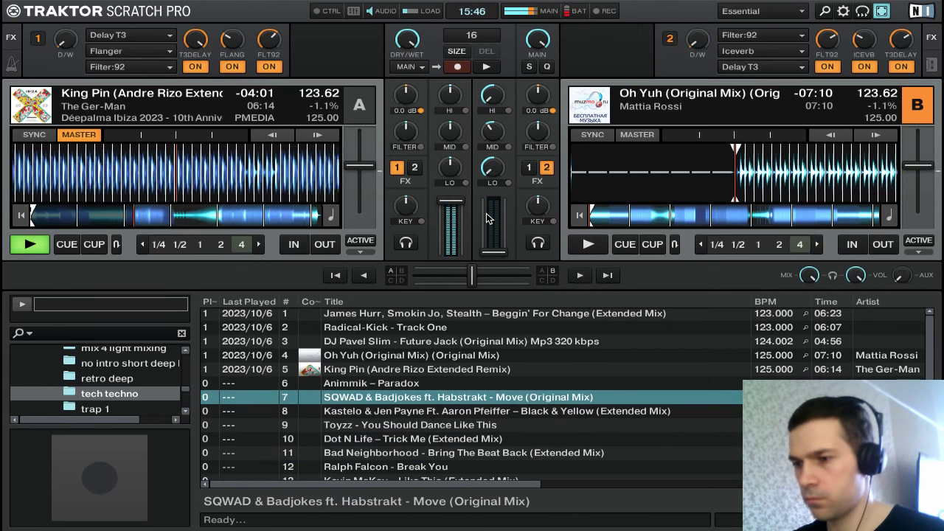
key(Up)
key(ctrl+Right)
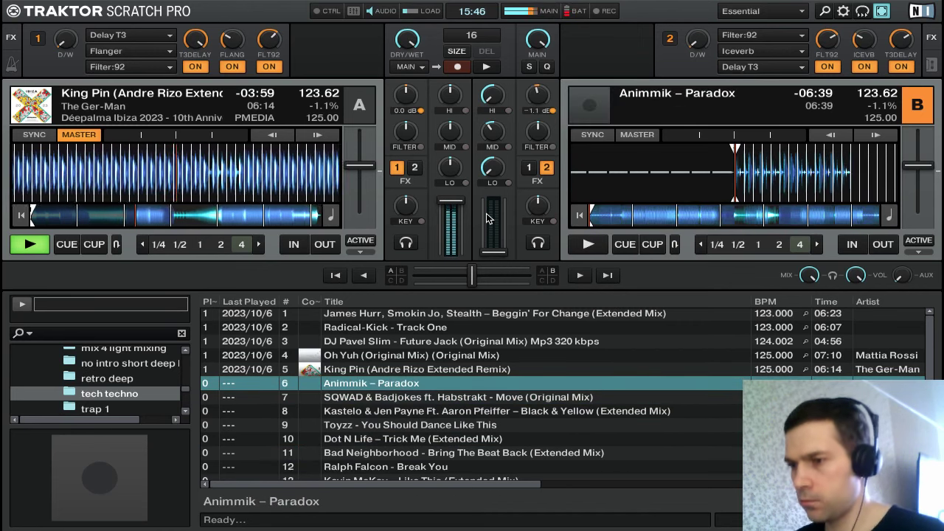
Raise the tempo of decks A and B to 123.78 BPM and highlight the Black & Yellow (Extended Mix) track in the playlist
key(=)
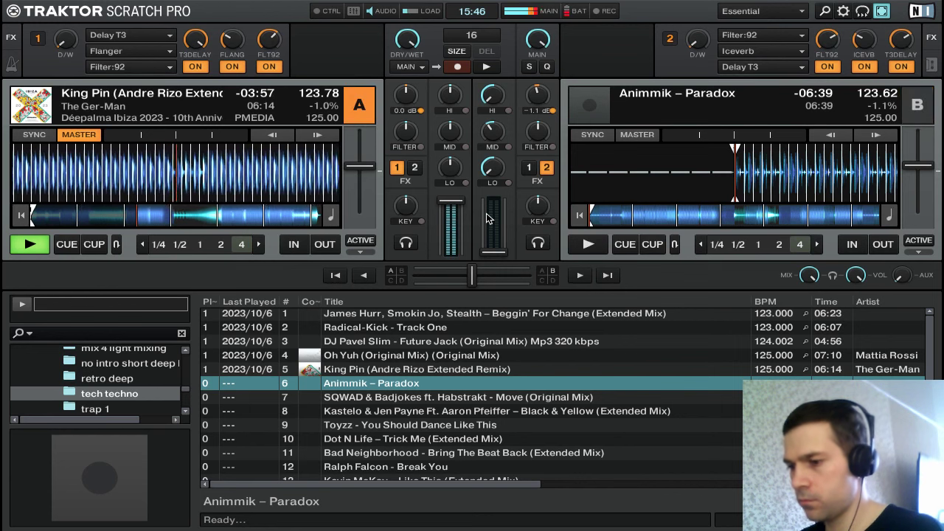
key(=)
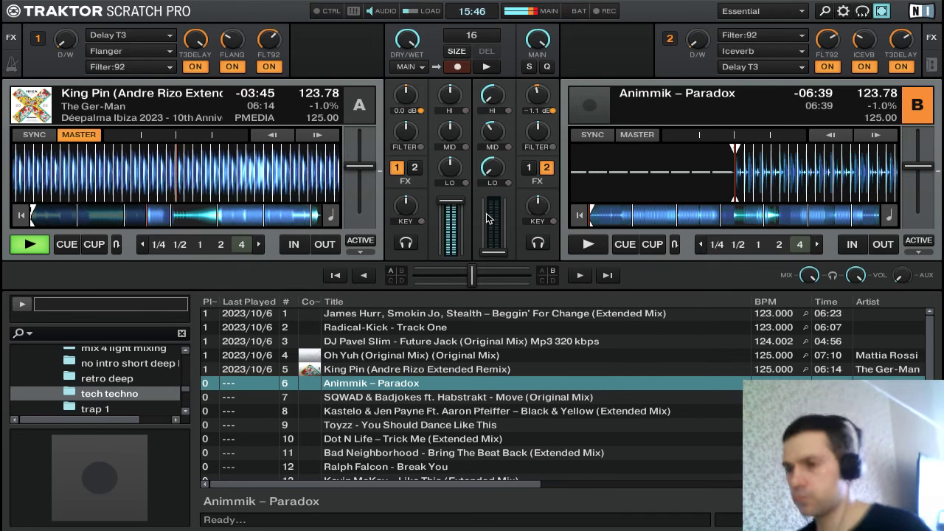
key(Down)
key(Down)
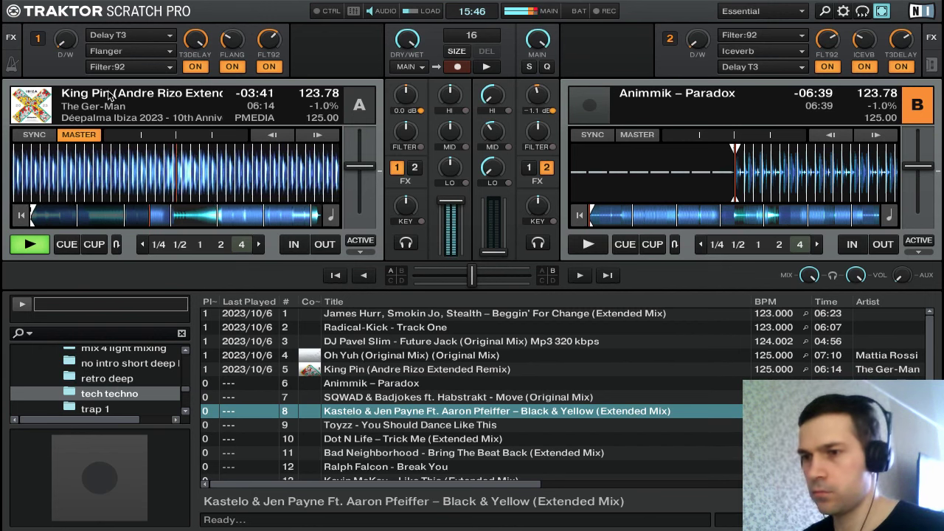
Sweep effect unit 1's dry/wet to 100% and back to zero, then replace its Flanger with an enabled Gater
drag(68, 41, 67, 3)
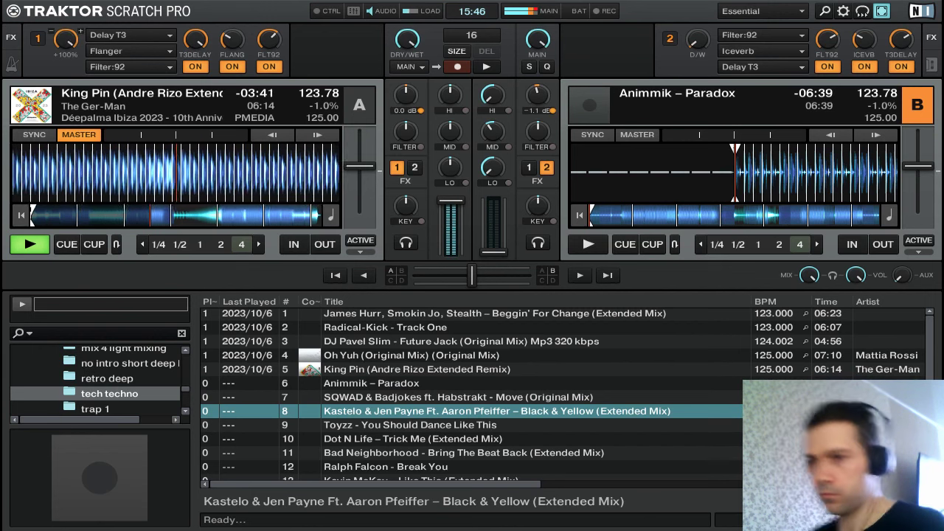
click(105, 53)
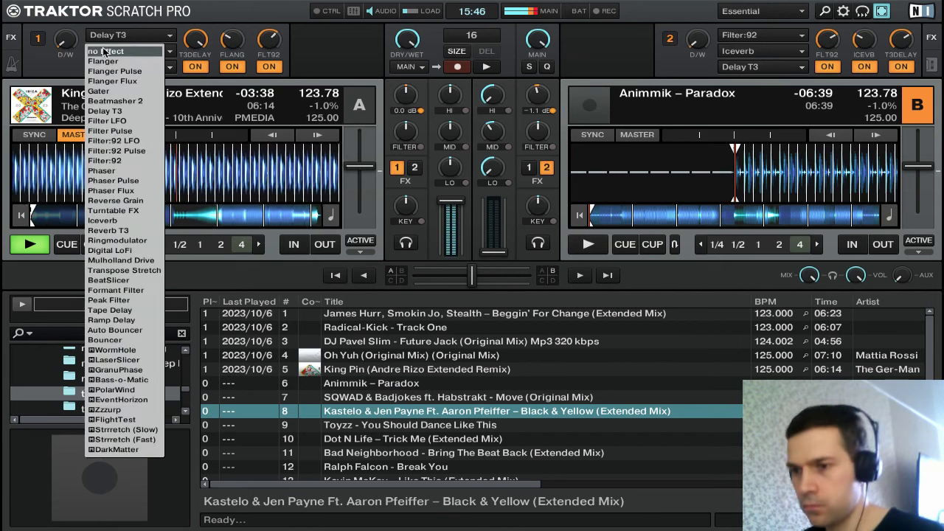
click(98, 91)
click(232, 66)
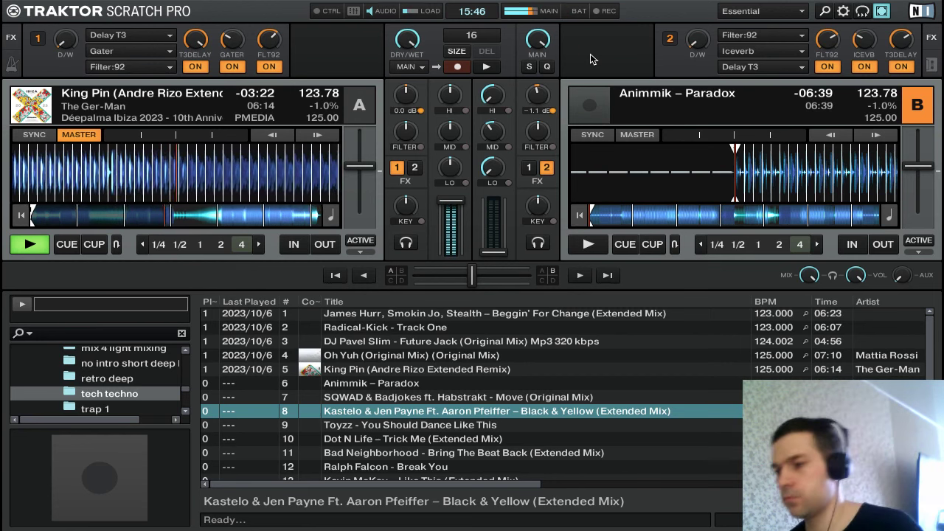
key(Down)
key(Down)
key(Up)
key(Up)
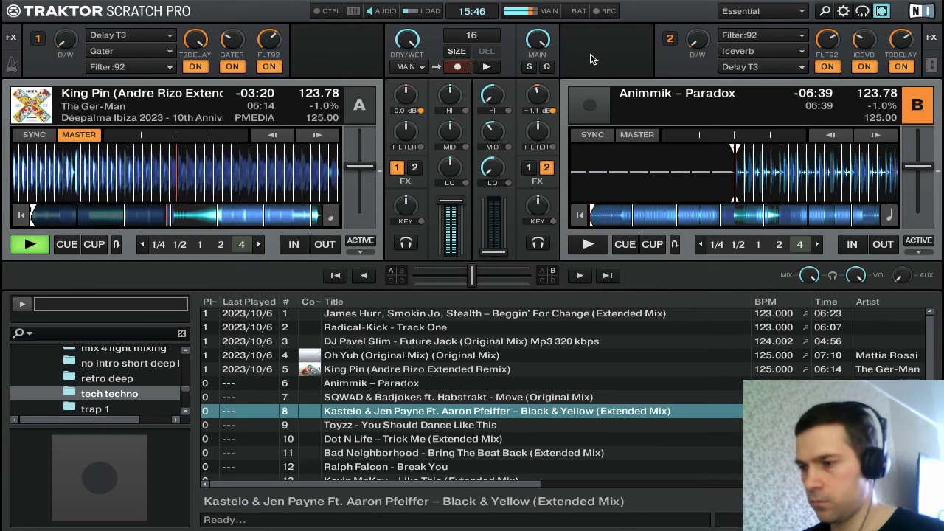
scroll(640, 376, down, 2)
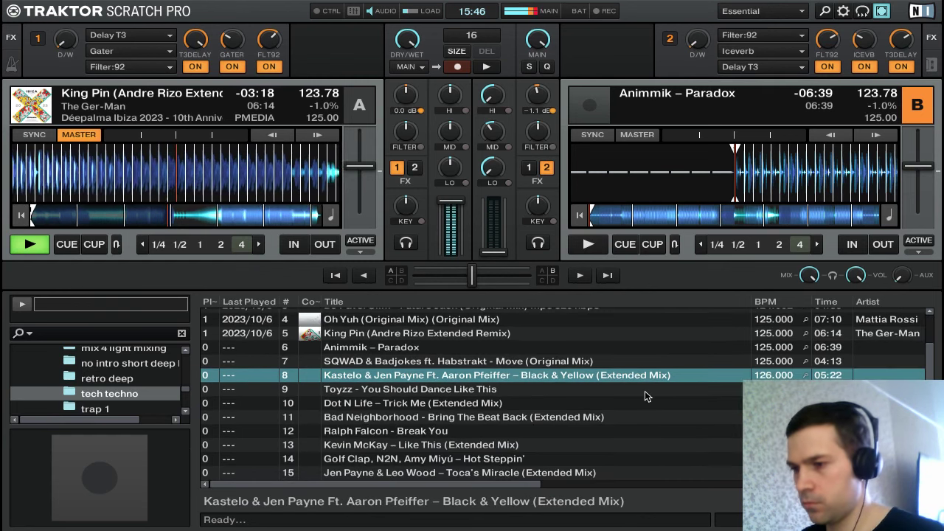
scroll(644, 391, up, 2)
scroll(650, 386, down, 2)
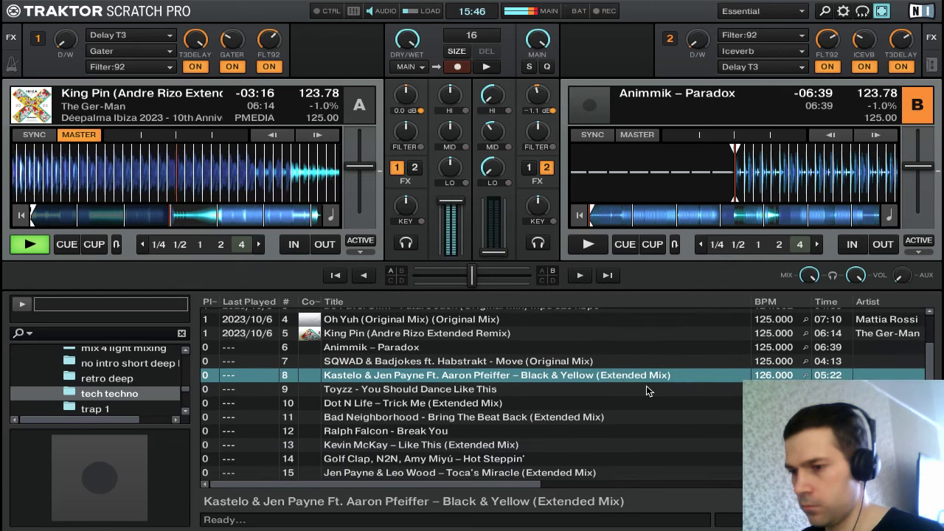
scroll(641, 390, up, 2)
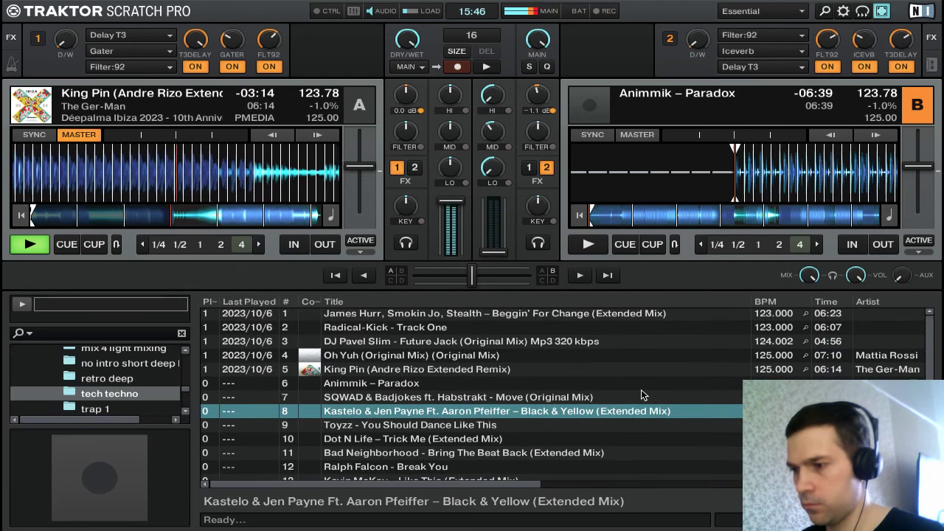
scroll(641, 389, down, 2)
scroll(641, 391, up, 2)
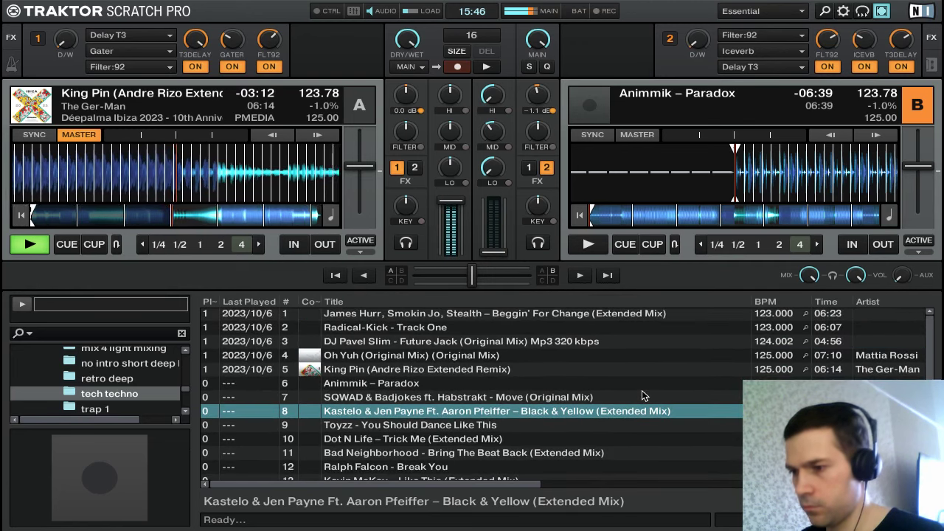
scroll(572, 382, down, 2)
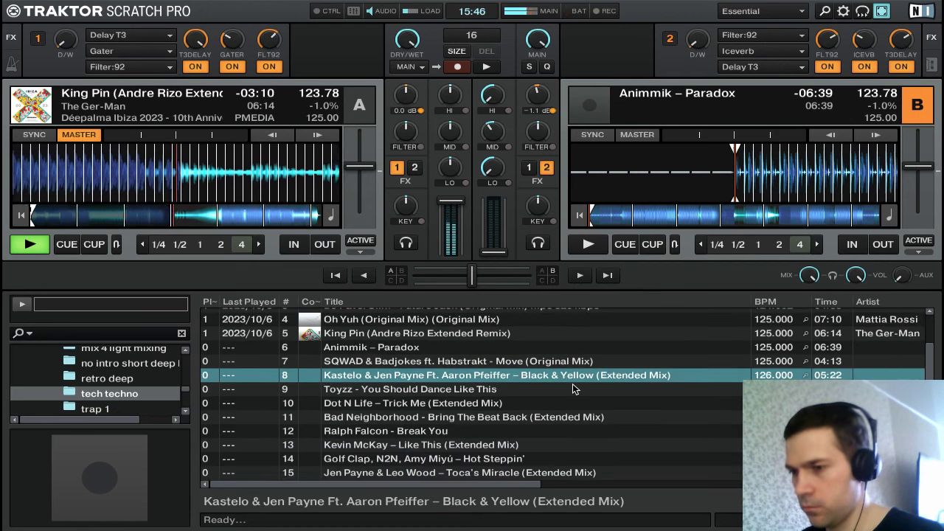
scroll(572, 384, up, 2)
scroll(572, 384, down, 2)
scroll(573, 389, up, 2)
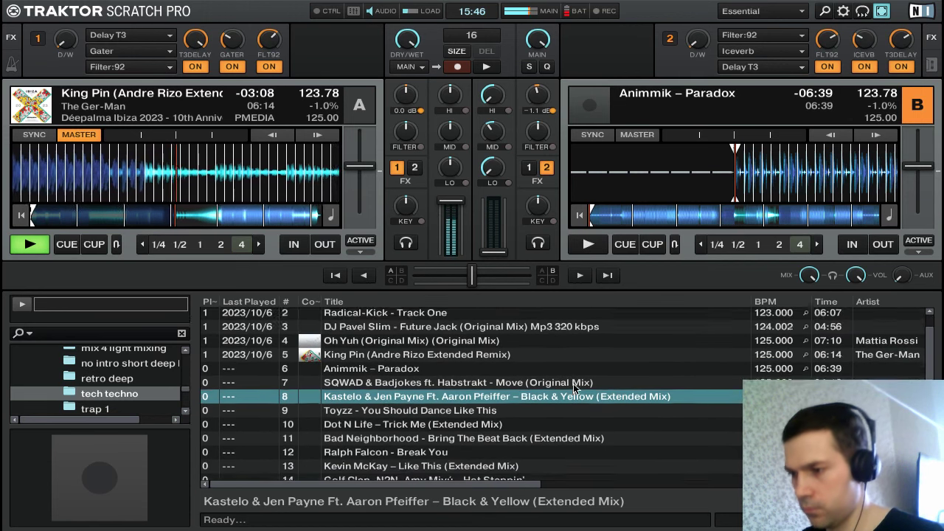
Work the Gater at 1/16 on deck A, varying effect unit 1's dry/wet between about 54% and 38% and lowering the Delay T3 amount past 68%
drag(66, 42, 66, 39)
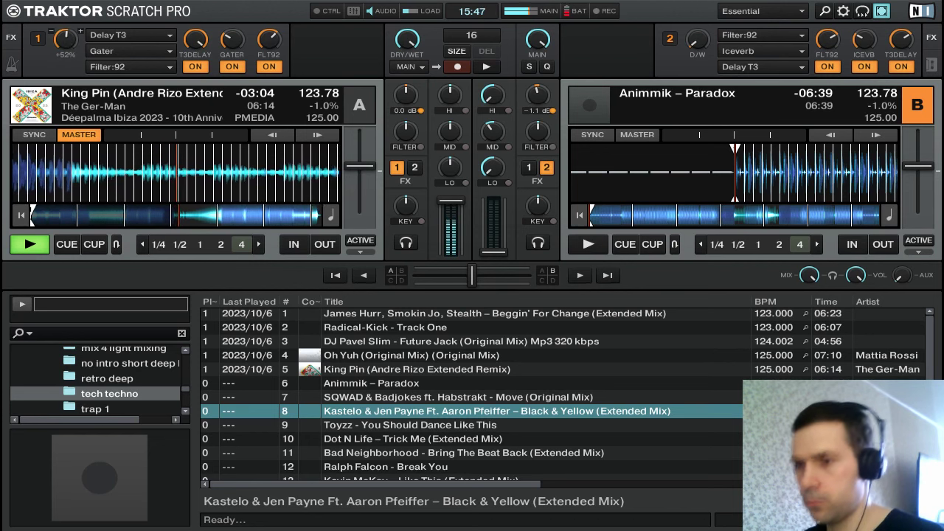
drag(68, 44, 68, 48)
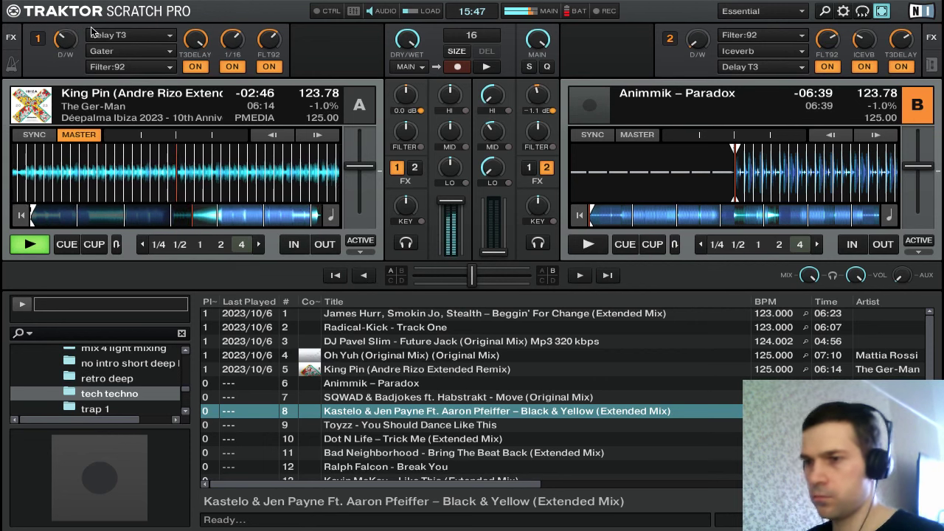
drag(73, 40, 73, 36)
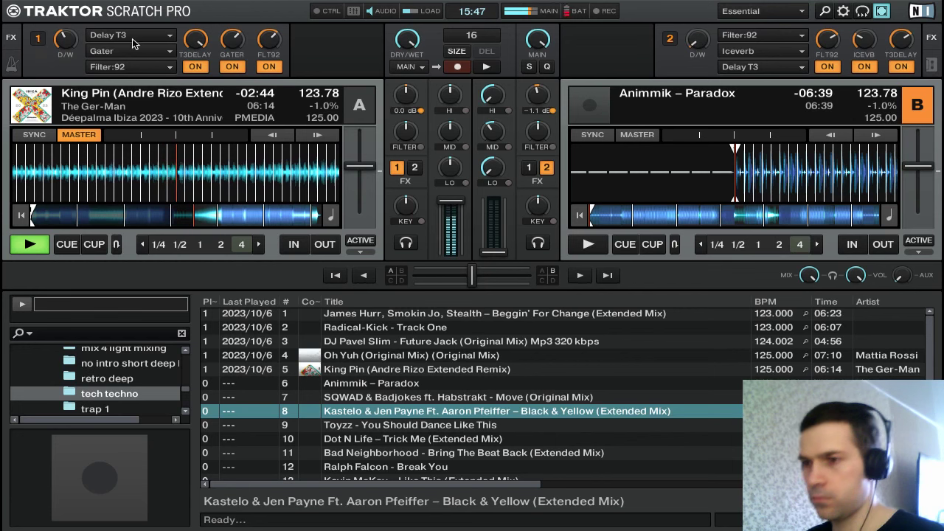
mouse_move(65, 44)
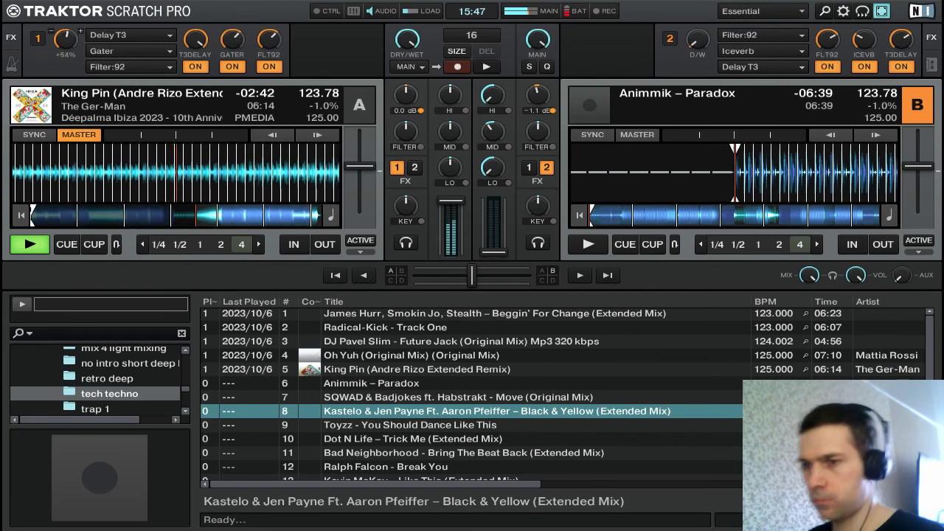
mouse_move(191, 48)
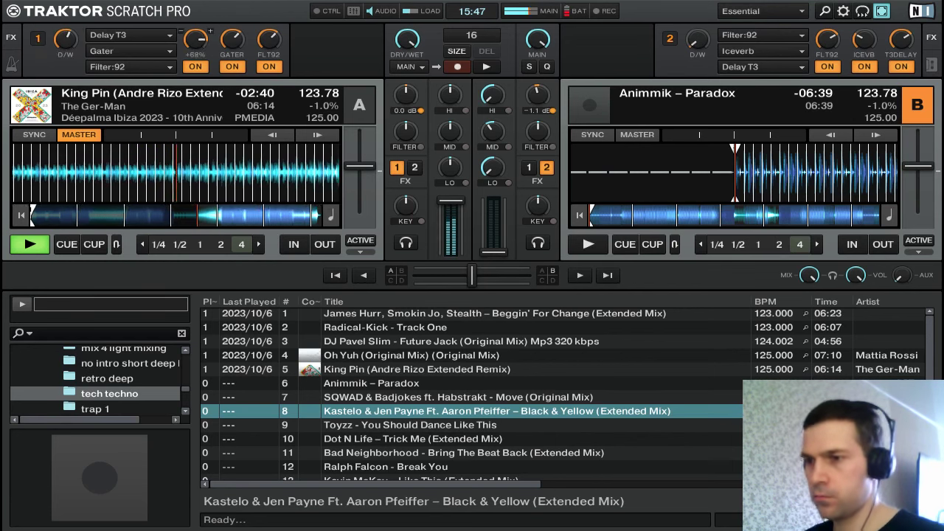
drag(72, 41, 71, 38)
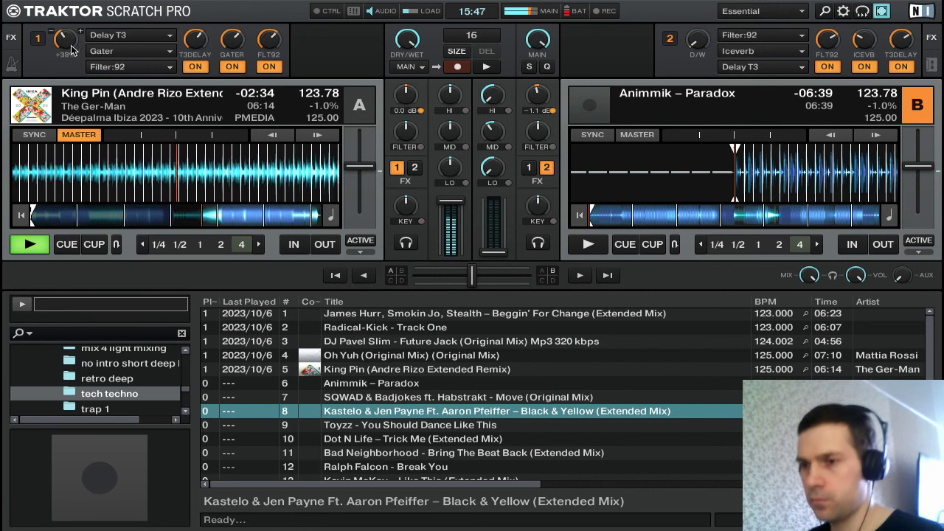
Replace the Gater in effect unit 1 with Filter:92 LFO and lower its knob to about -15%
click(111, 35)
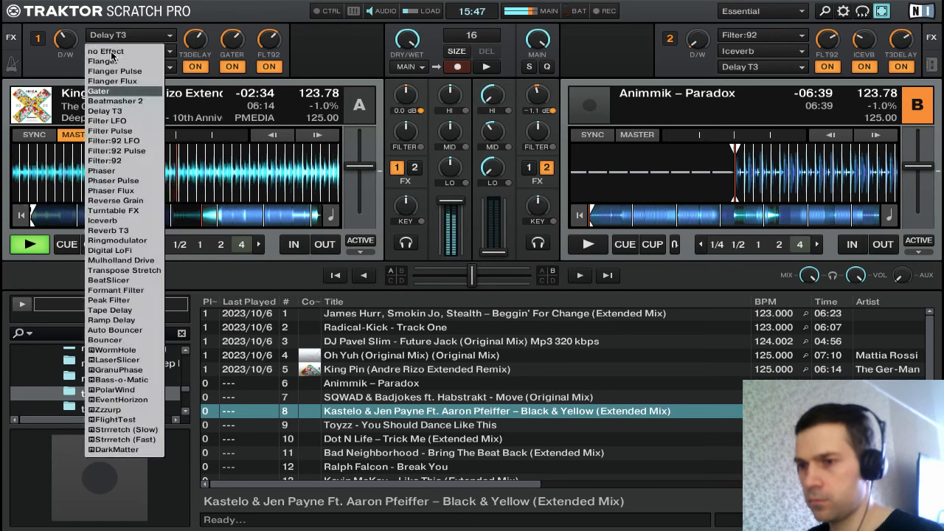
click(113, 140)
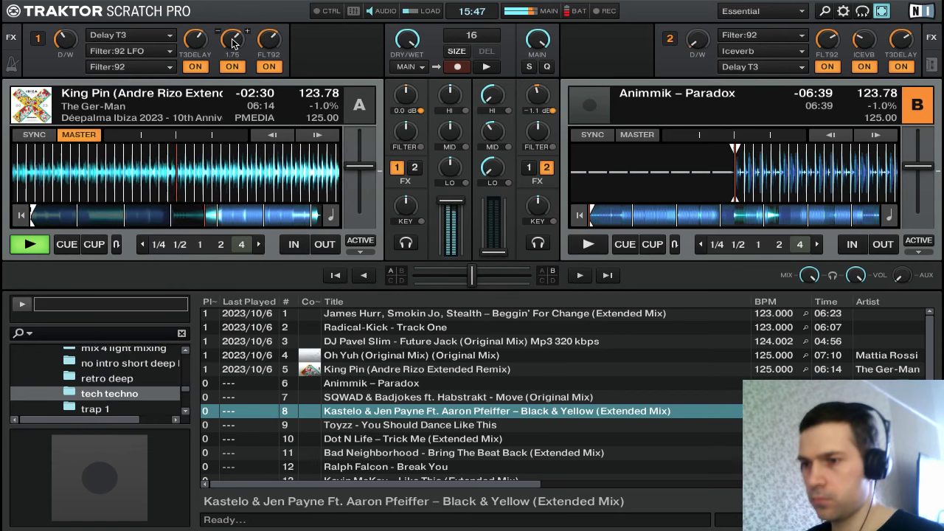
mouse_move(232, 40)
mouse_down()
mouse_move(231, 59)
mouse_move(231, 35)
mouse_move(231, 47)
mouse_up()
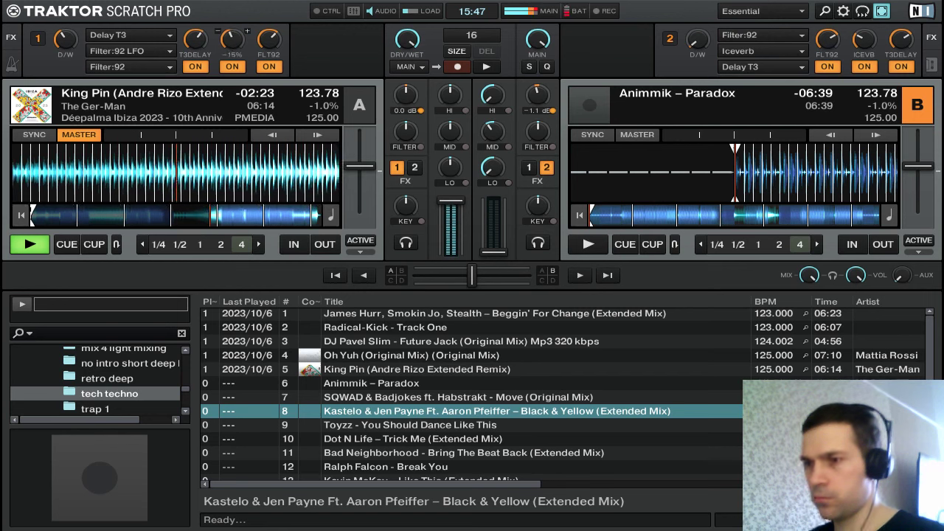
Replace Filter:92 LFO with an enabled Iceverb in effect unit 1, then sweep the dry/wet up to 100% and back to zero
click(106, 51)
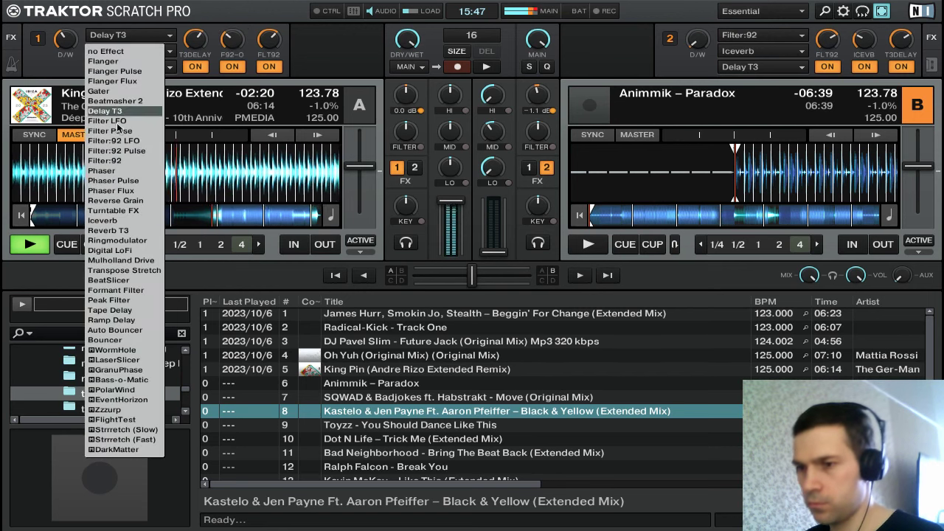
click(120, 220)
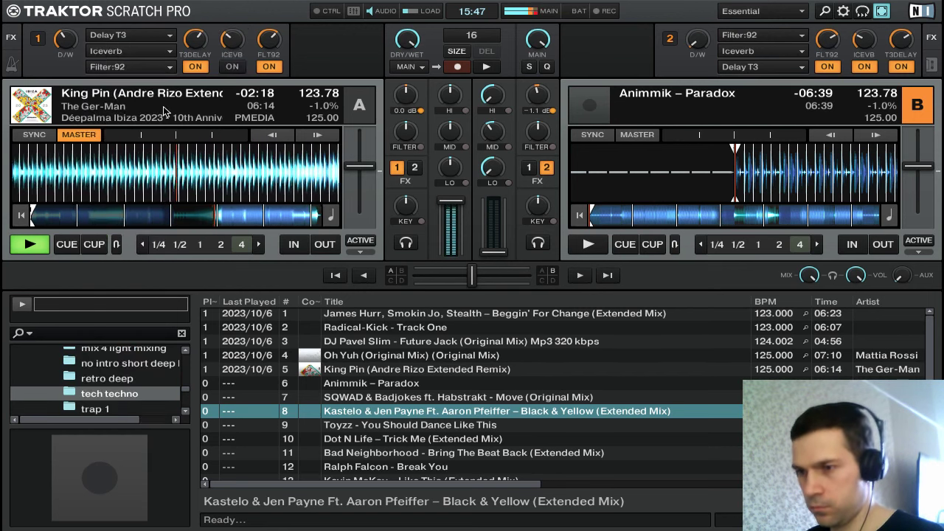
scroll(65, 40, up, 3)
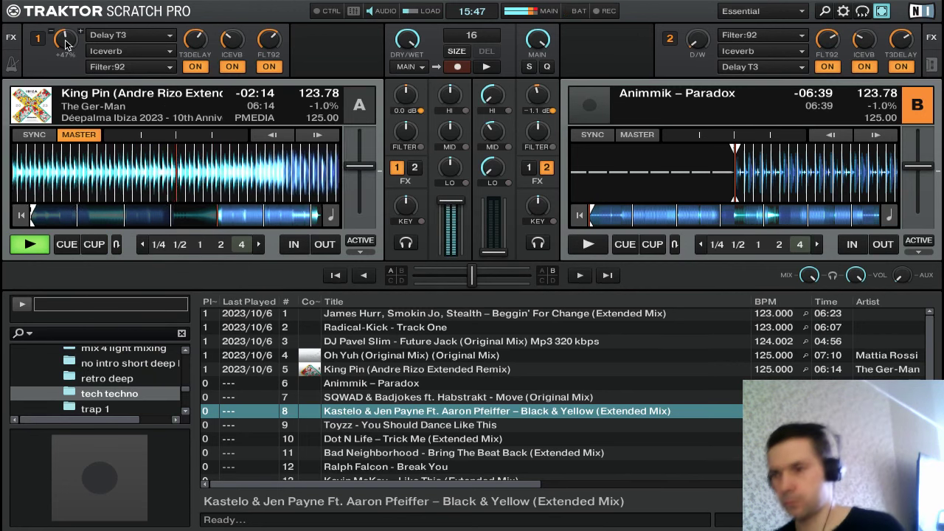
scroll(65, 42, up, 3)
scroll(65, 43, up, 10)
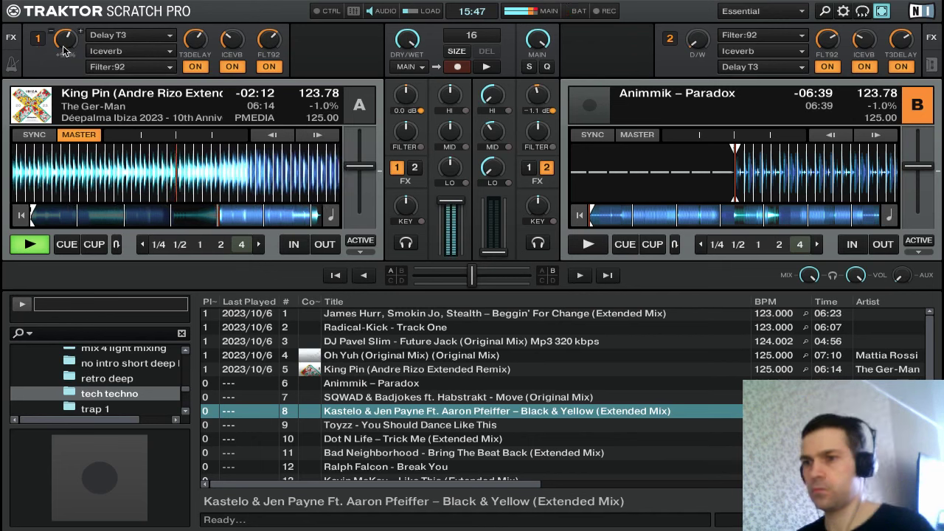
scroll(65, 43, down, 2)
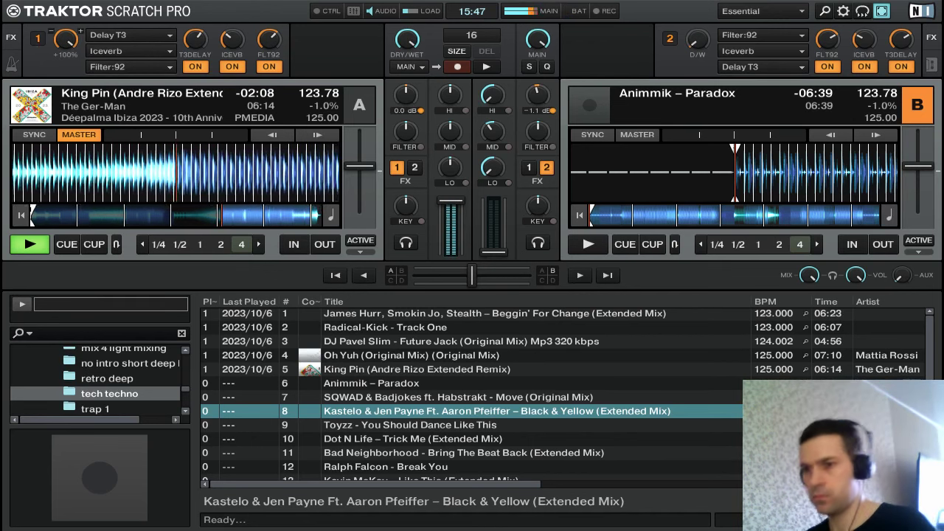
drag(65, 41, 65, 111)
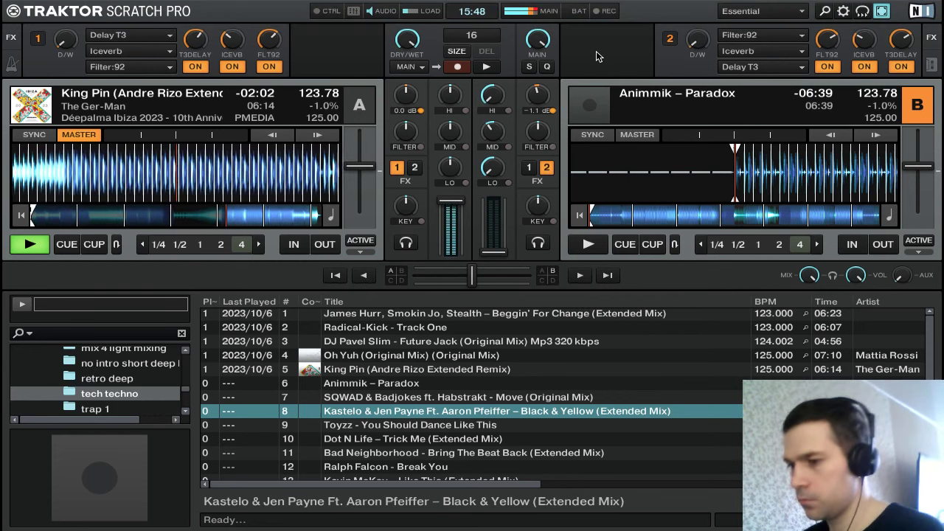
Bring in Animmik – Paradox by playing deck B and raising its volume fader about halfway, with Toyzz - You Should Dance Like This highlighted in the playlist
key(Down)
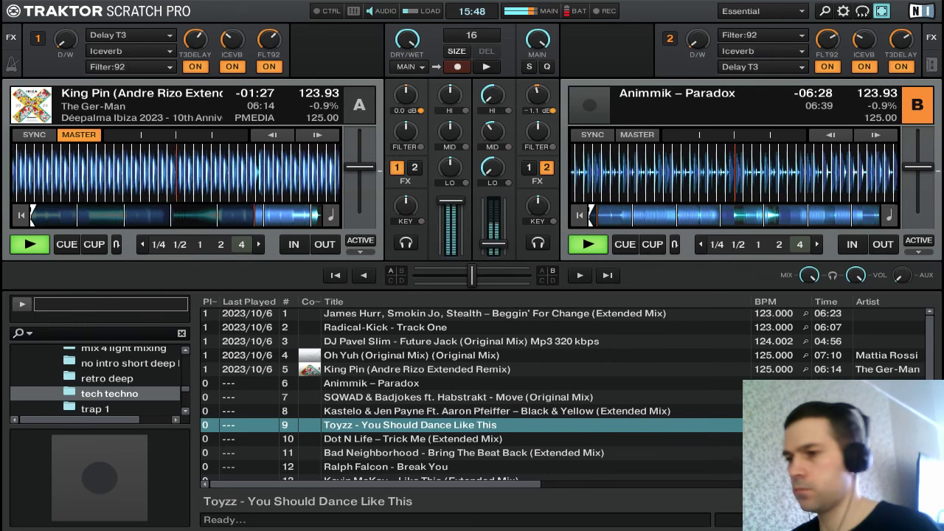
drag(503, 248, 503, 237)
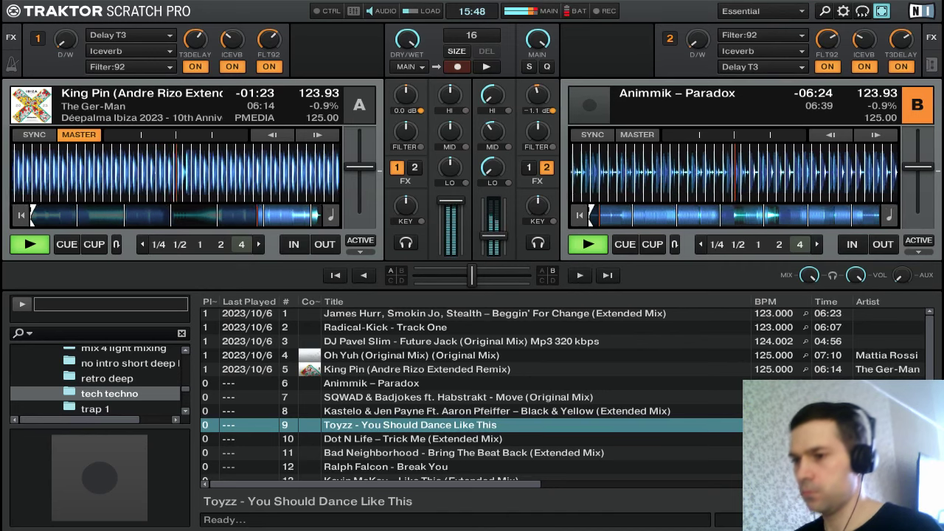
drag(494, 236, 494, 224)
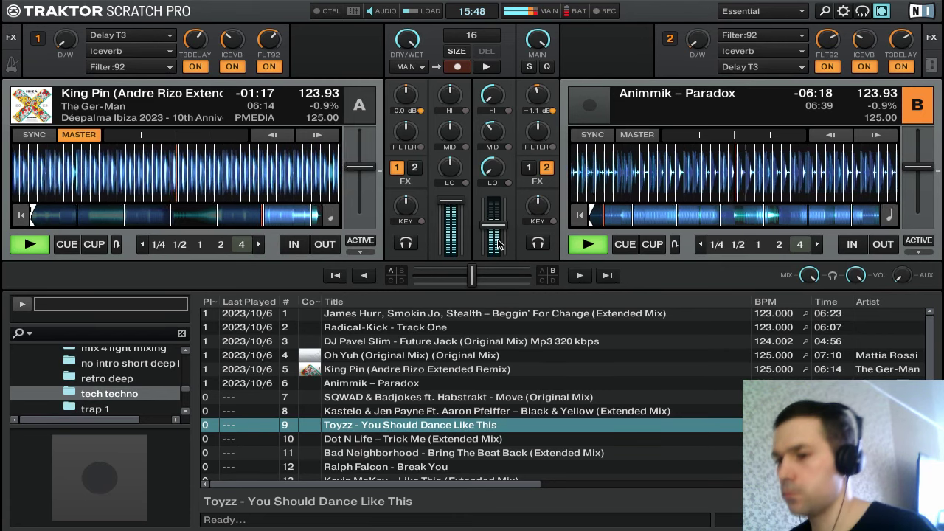
key(Down)
key(Up)
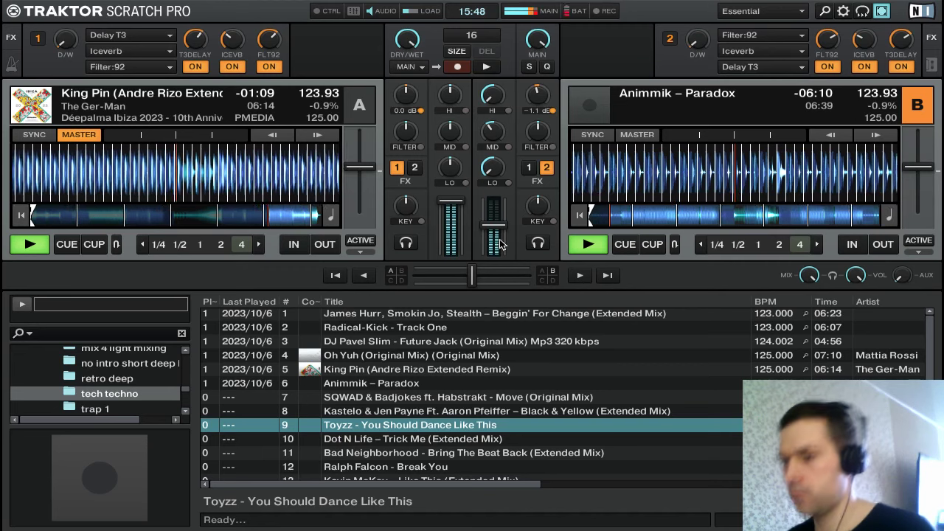
Raise Animmik – Paradox's volume fader on deck B to full and restore its high and mid EQ to neutral
drag(493, 225, 495, 177)
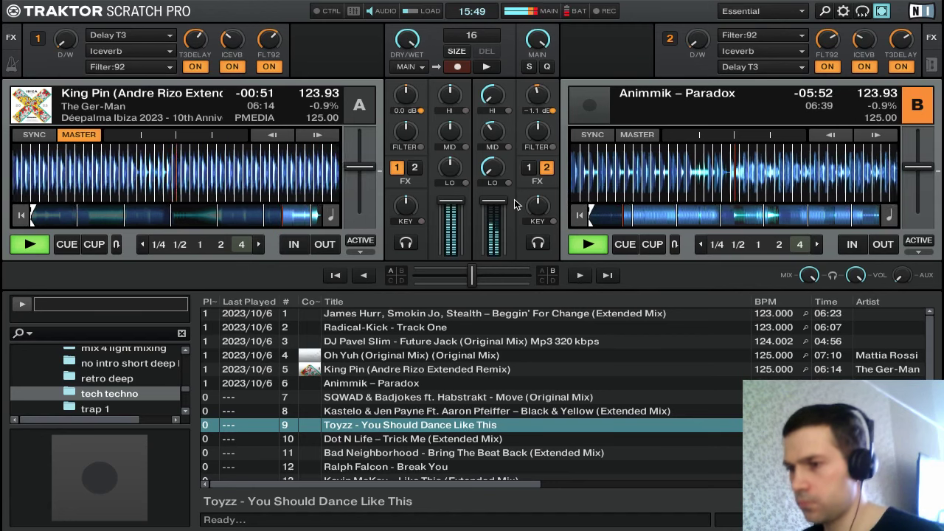
mouse_move(503, 133)
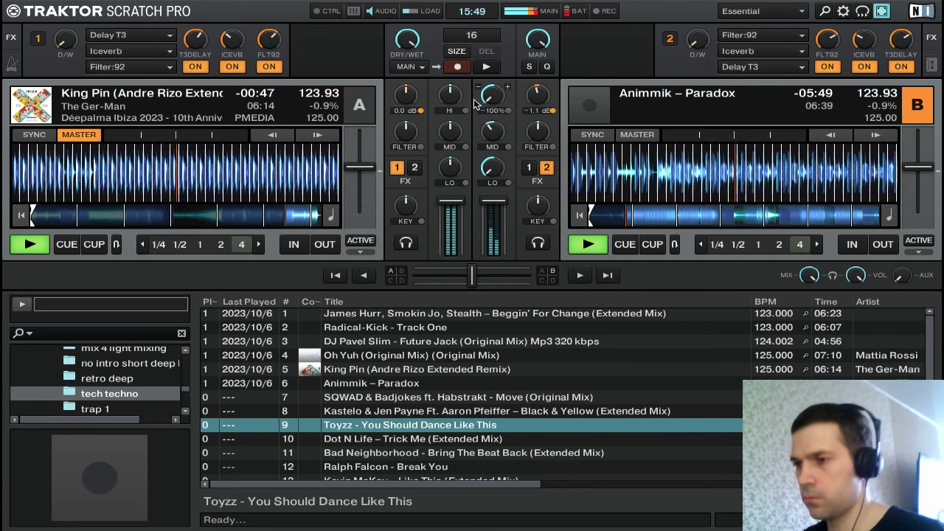
mouse_move(492, 107)
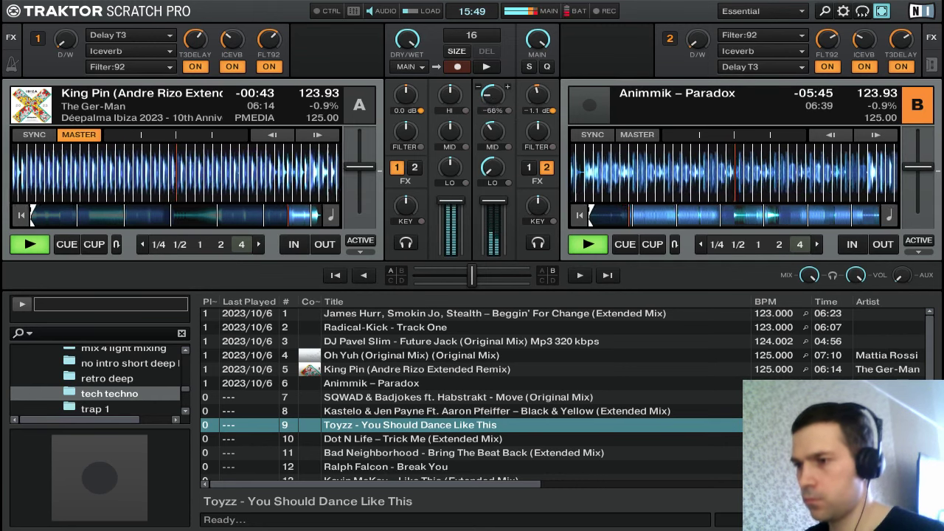
scroll(495, 105, up, 3)
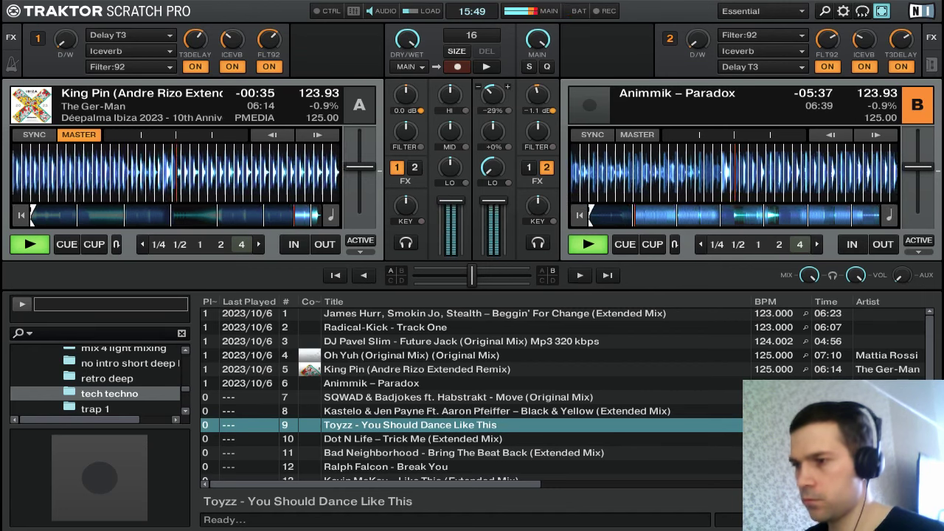
scroll(488, 167, up, 5)
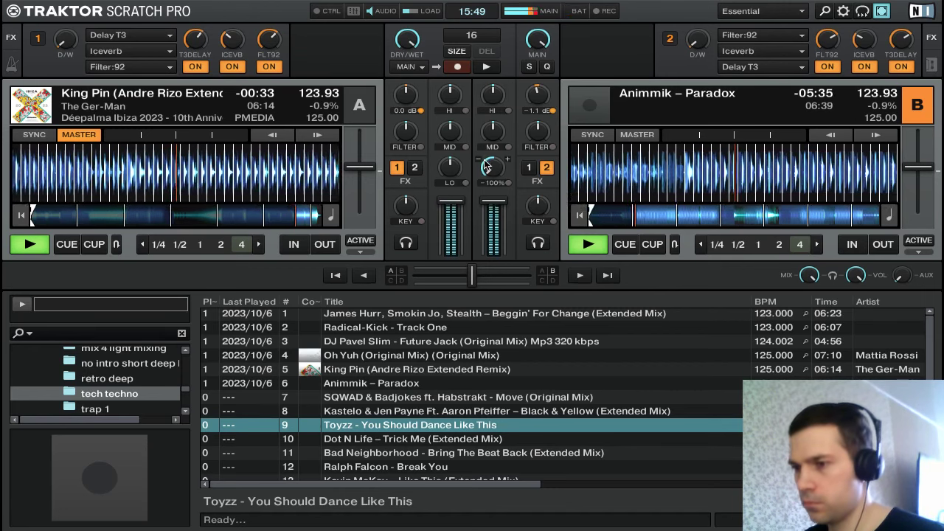
Bring deck B's low EQ up to neutral while starting to lower the low EQ on deck A
scroll(496, 174, up, 2)
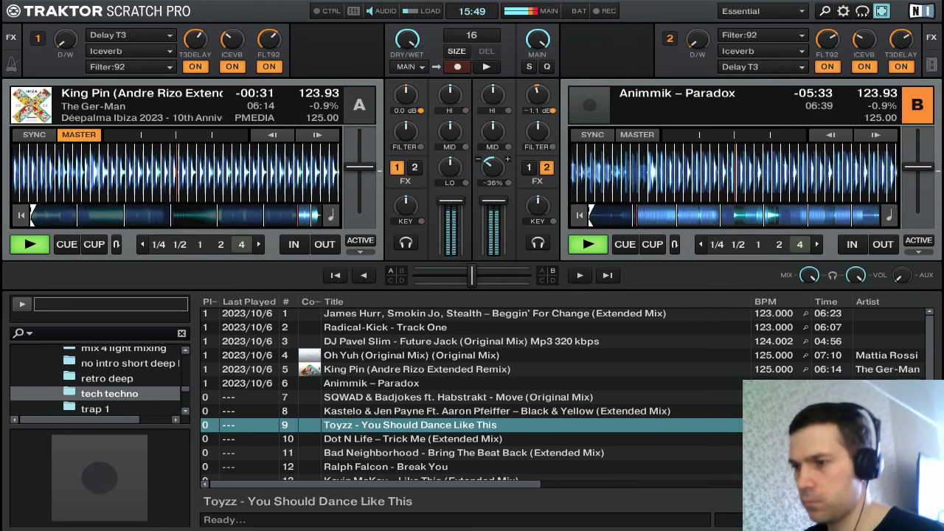
scroll(488, 165, up, 2)
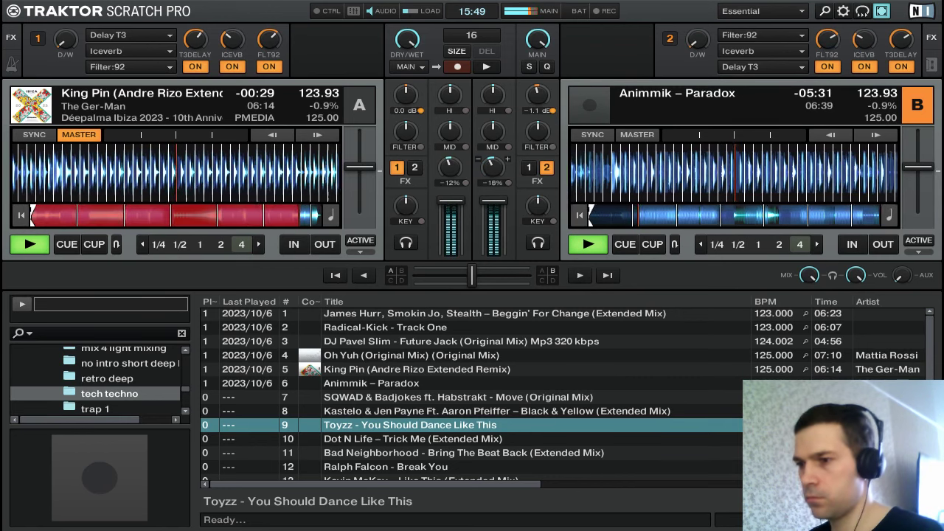
double_click(496, 170)
Gradually reduce King Pin's low, mid and high EQ on deck A, taking the mids down to about -52%
drag(452, 137, 452, 143)
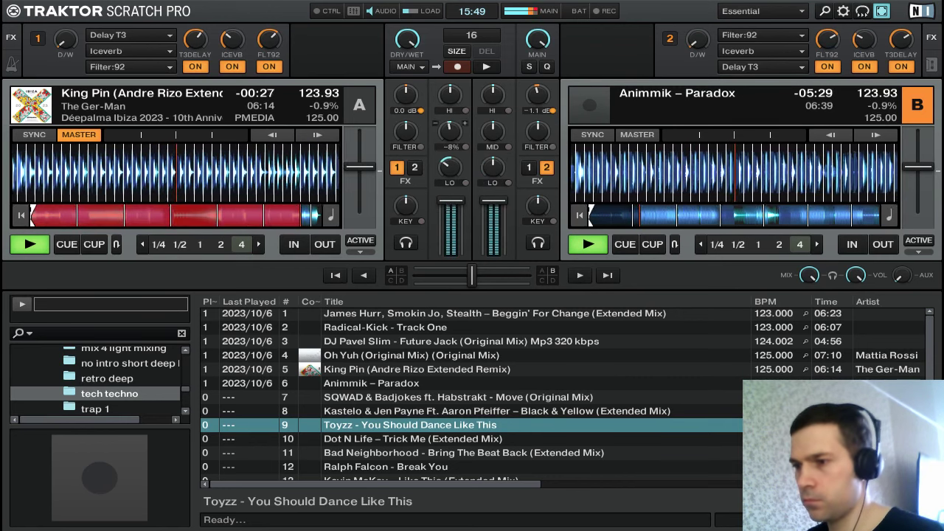
scroll(451, 131, down, 2)
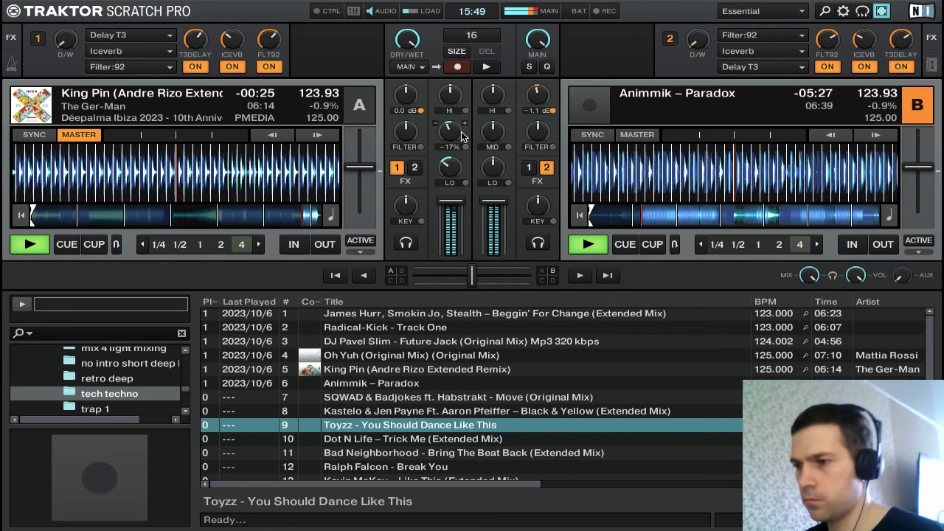
scroll(463, 137, down, 2)
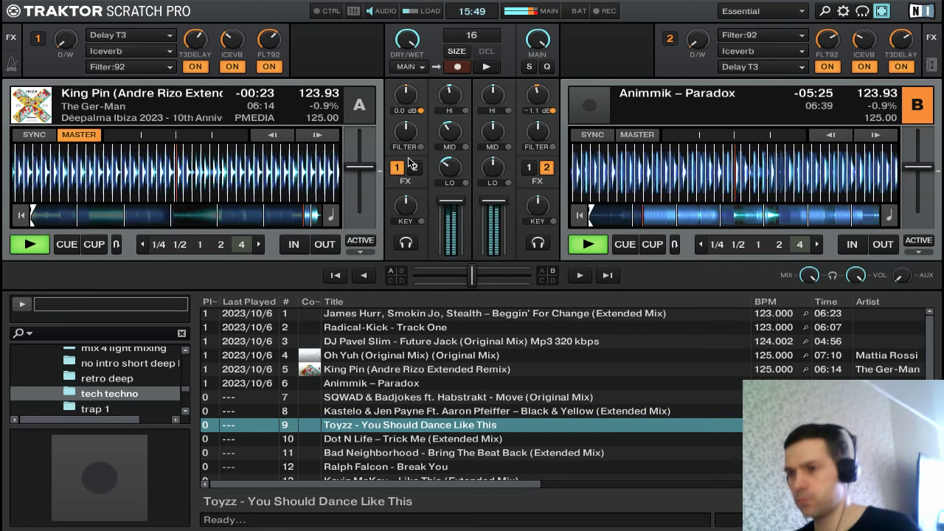
scroll(455, 140, down, 2)
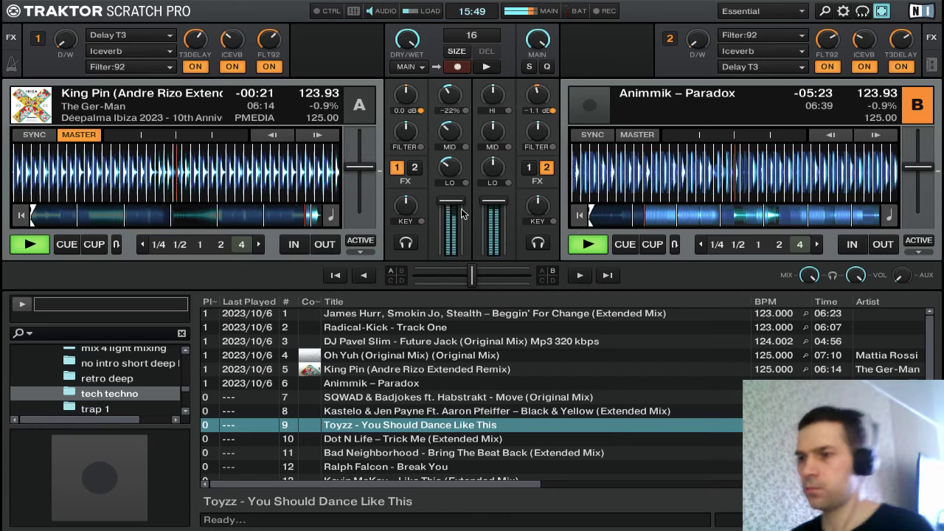
scroll(449, 175, down, 2)
scroll(442, 133, down, 2)
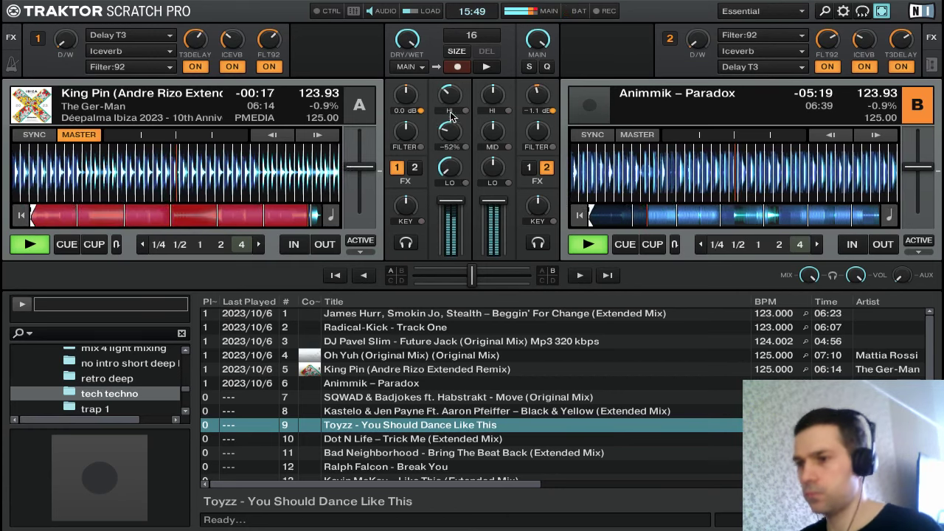
Fade King Pin out by cutting deck A's mids to -100% and highs past -82%, then closing its volume fader
scroll(448, 103, down, 3)
scroll(450, 129, down, 3)
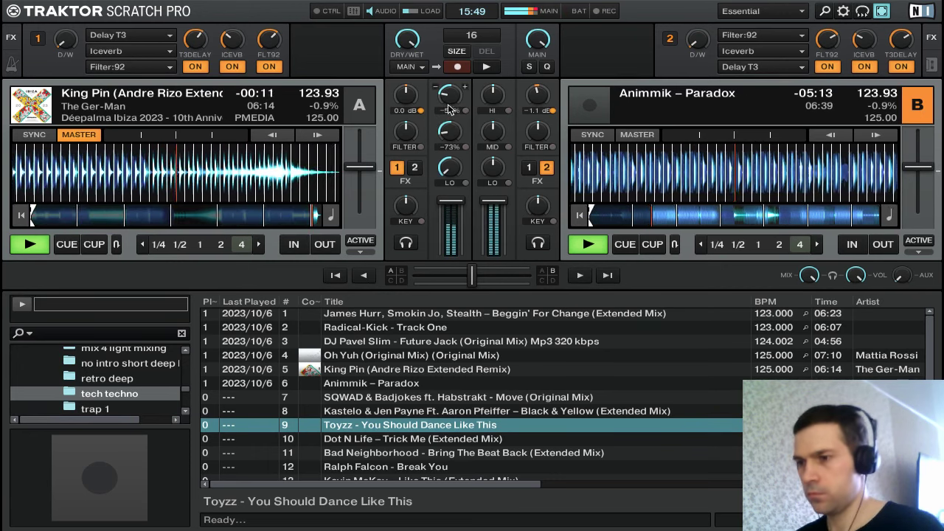
drag(448, 104, 450, 137)
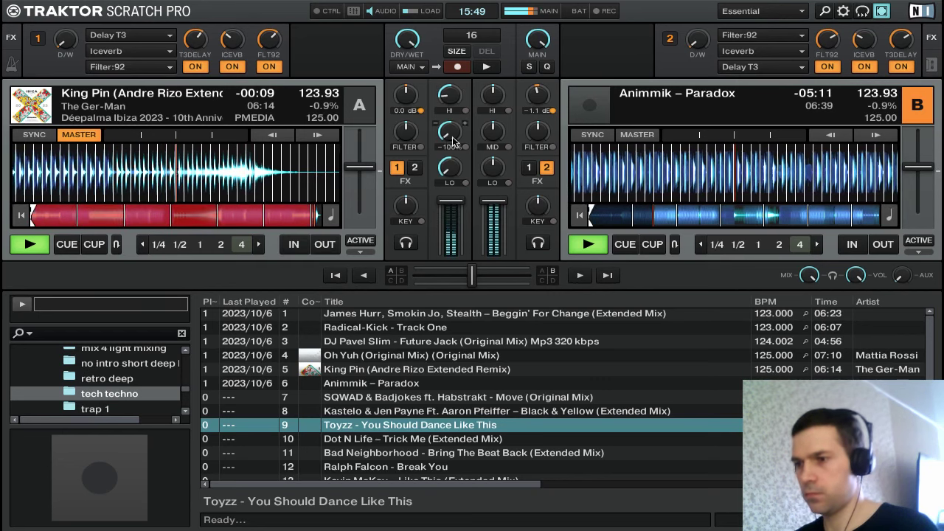
scroll(448, 94, down, 5)
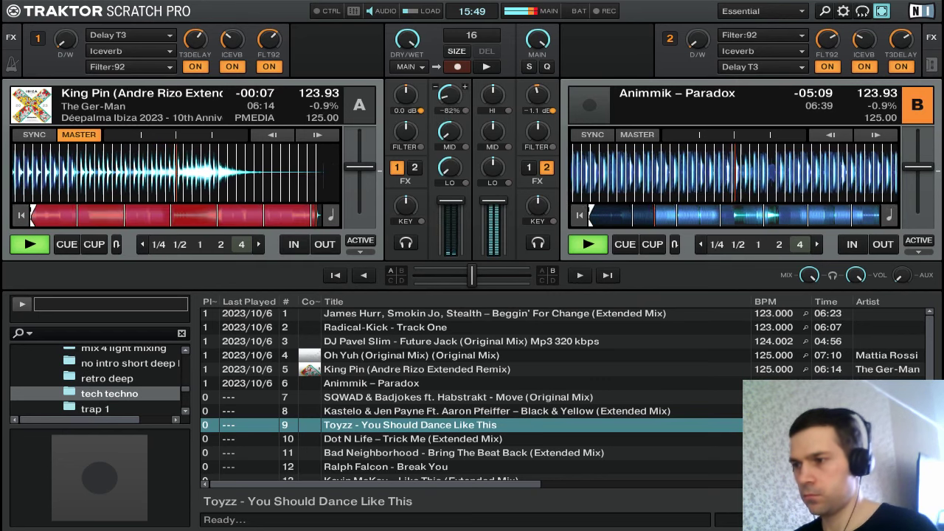
scroll(438, 201, down, 10)
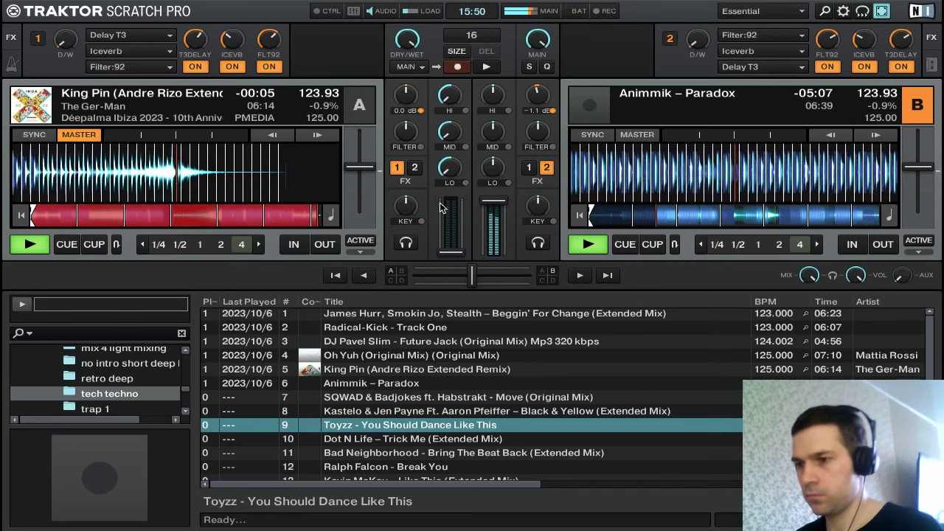
Load SQWAD & Badjokes ft. Habstrakt - Move (Original Mix) from the tech techno playlist into deck A
key(ctrl+Left)
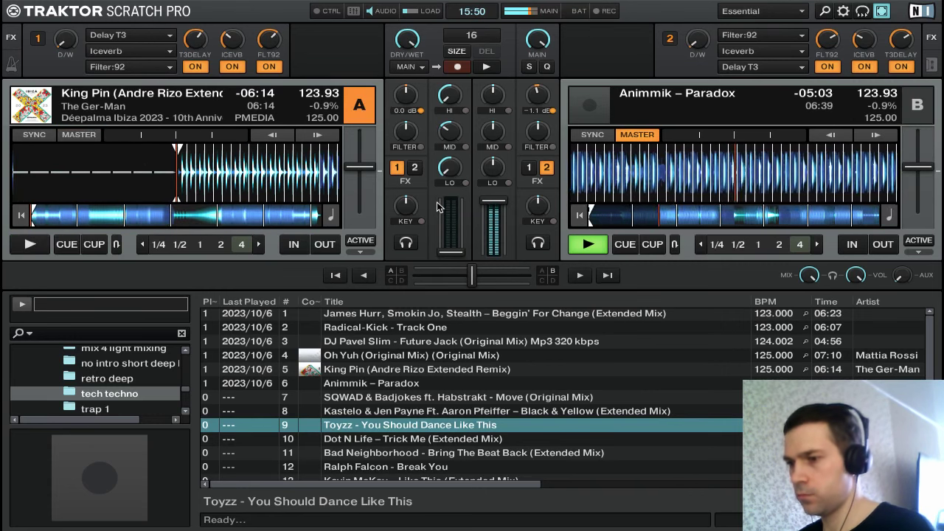
key(Down)
key(Down)
key(Down)
key(Up)
key(Up)
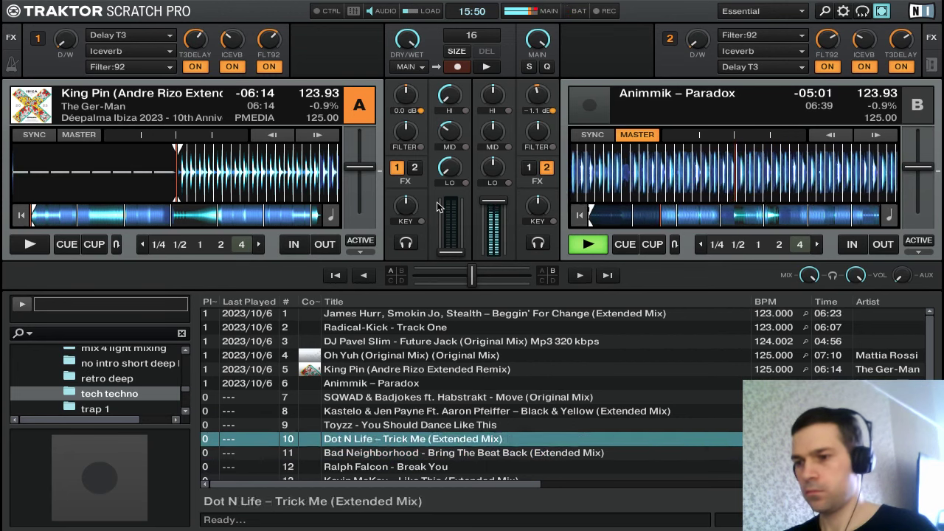
key(Up)
key(Up)
key(Up)
key(ctrl+Left)
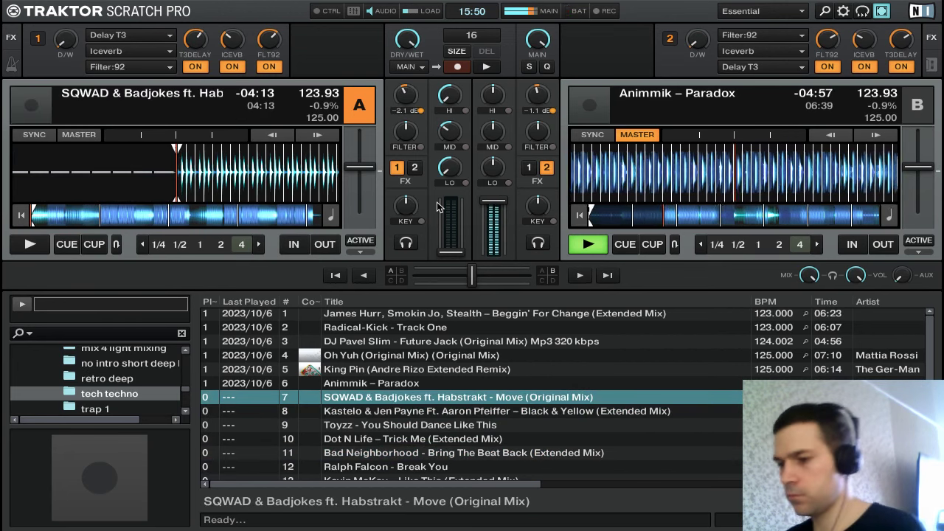
Raise deck B's tempo to 124.09 BPM (-0.7%) and set deck A to the same tempo
key(Tab)
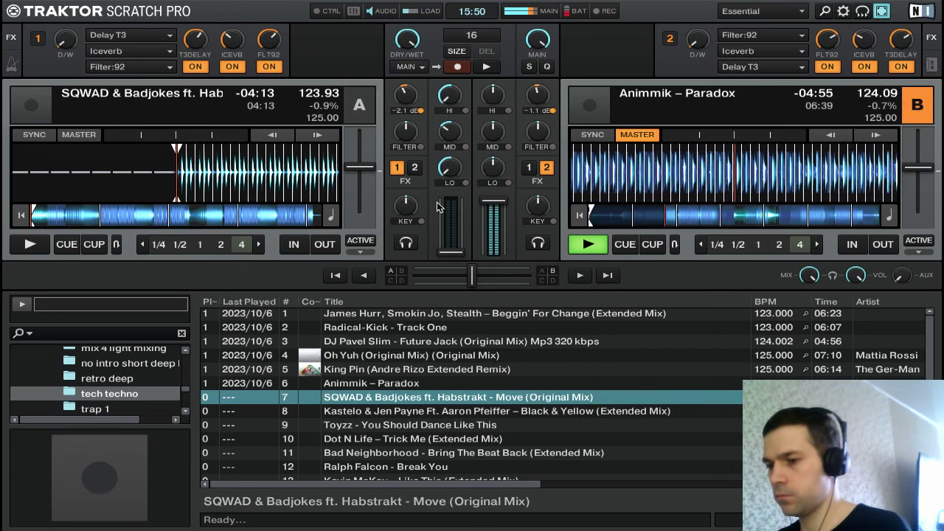
key(ctrl+Left)
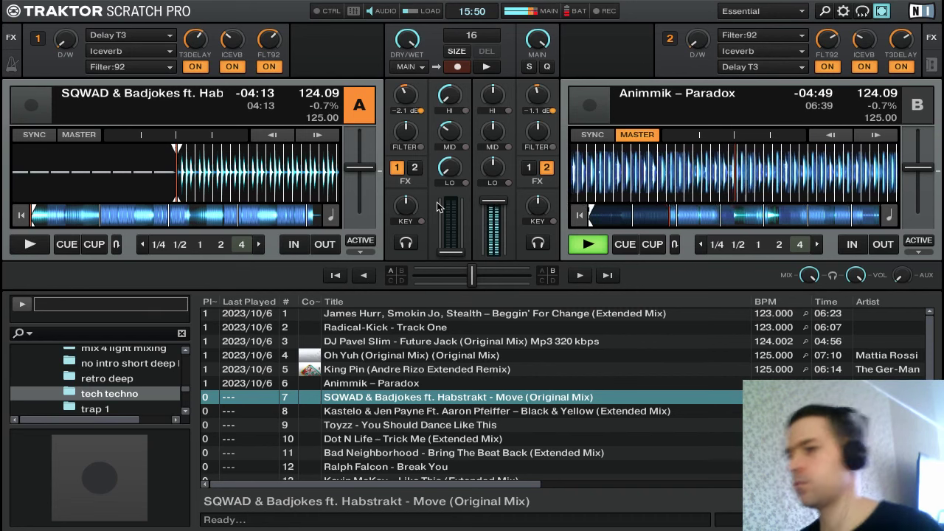
Sweep effect unit 2's dry/wet up to about 68% on deck B, lowering Iceverb to about 21% along the way, and return dry/wet to zero
mouse_move(695, 42)
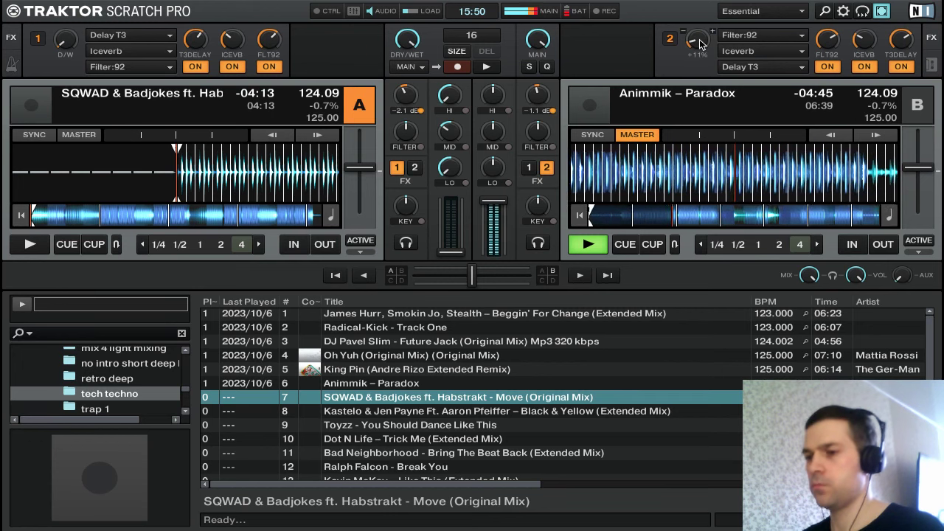
drag(699, 44, 700, 28)
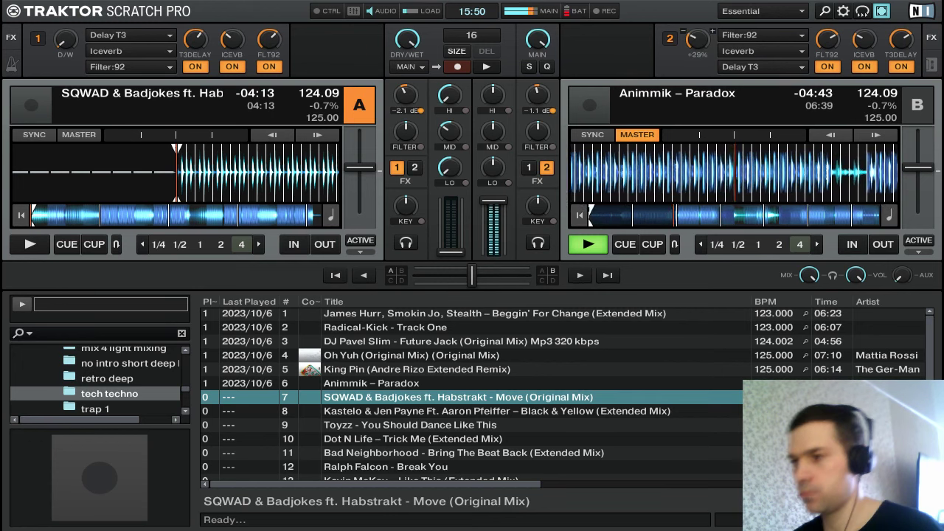
drag(856, 44, 856, 51)
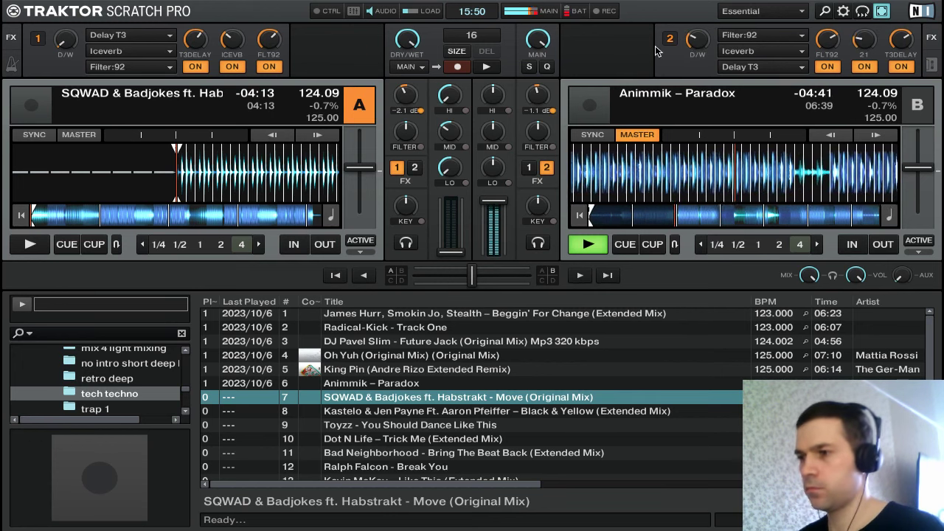
drag(697, 40, 697, 28)
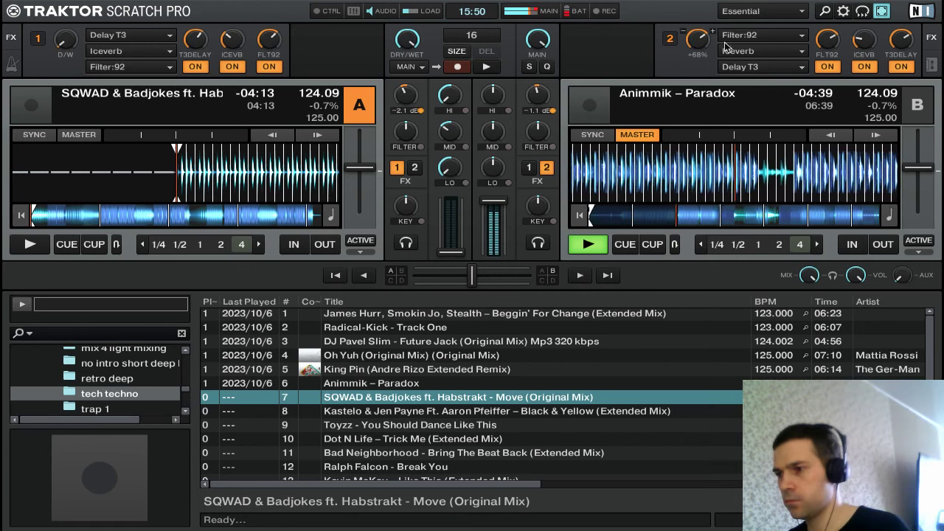
drag(696, 41, 684, 180)
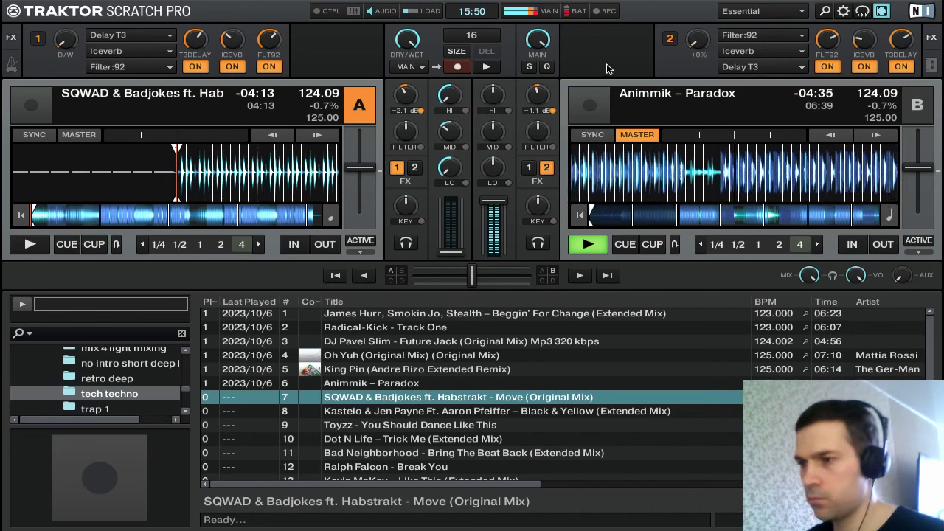
Cue SQWAD & Badjokes ft. Habstrakt - Move from its start on deck A and play it in time with deck B
mouse_move(583, 4)
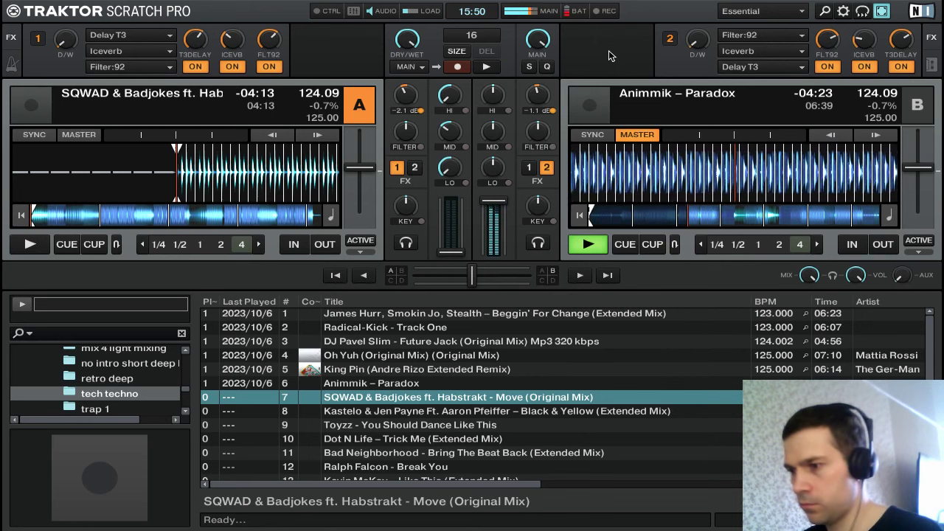
key(s)
key(s)
key(s)
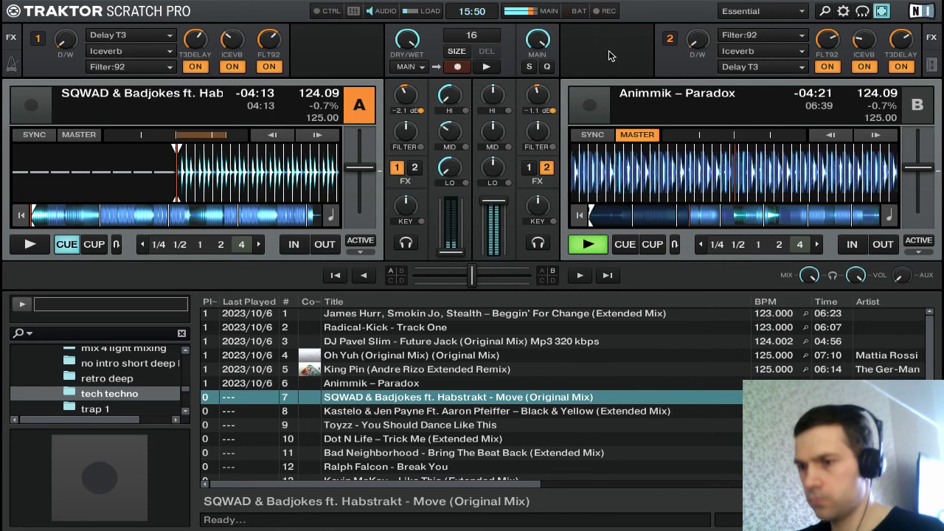
key(a)
key(F4)
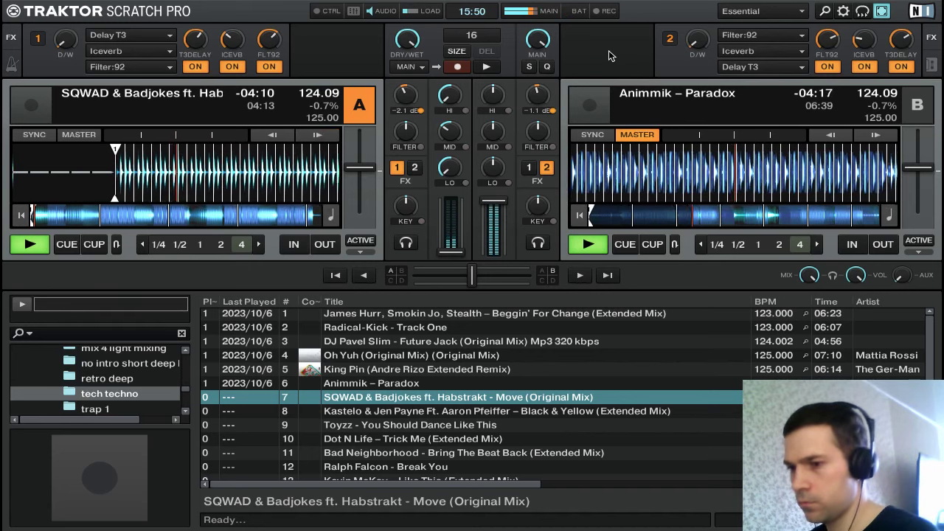
Highlight Toyzz - You Should Dance Like This in the tech techno playlist
scroll(646, 377, down, 1)
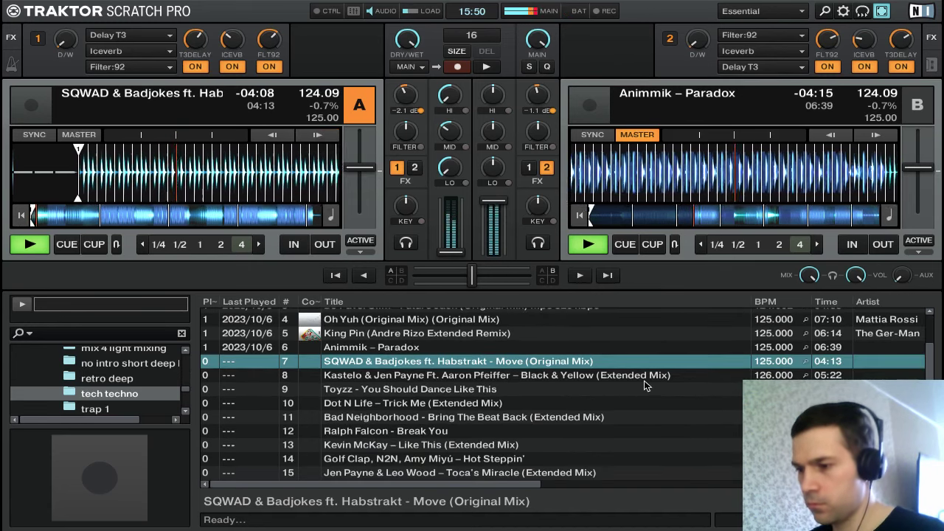
click(645, 382)
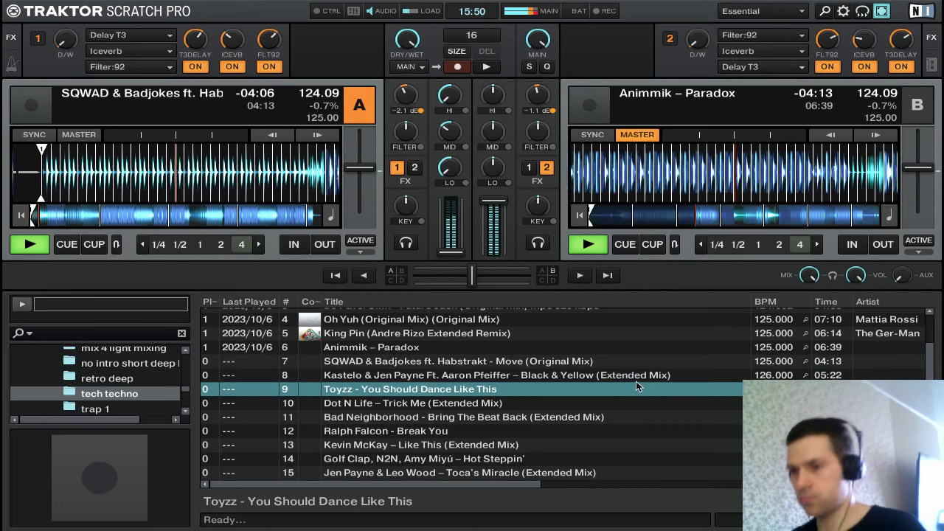
scroll(636, 381, up, 1)
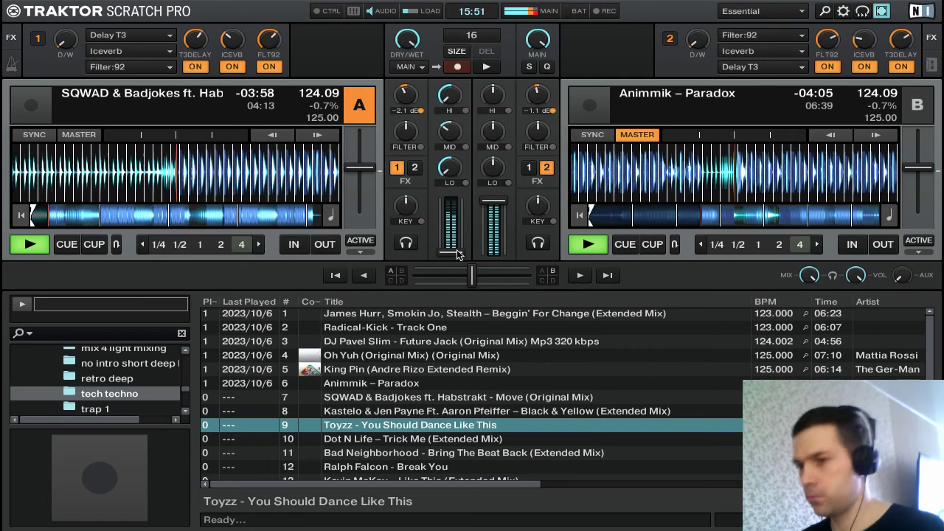
Blend in the track on deck A by raising its volume fader to slightly under halfway
drag(454, 253, 457, 231)
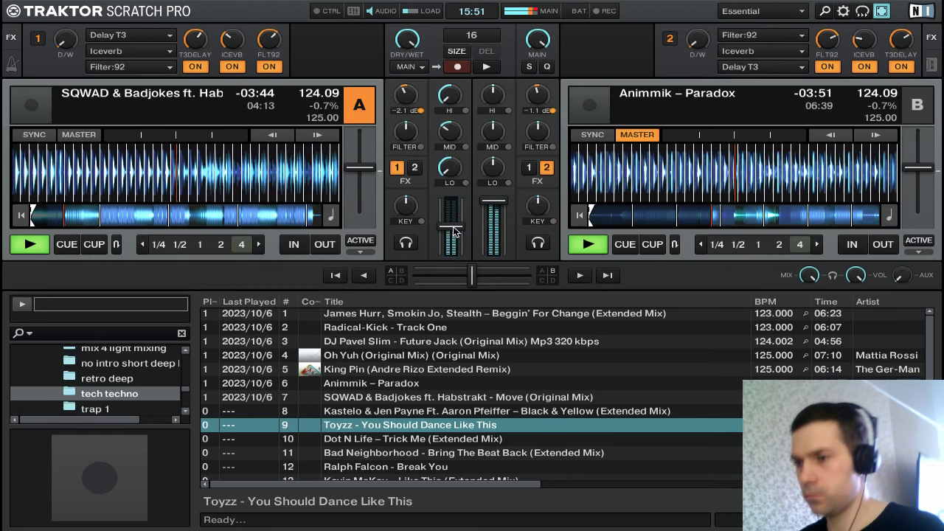
mouse_move(450, 227)
mouse_down()
mouse_move(450, 248)
mouse_move(450, 227)
mouse_up()
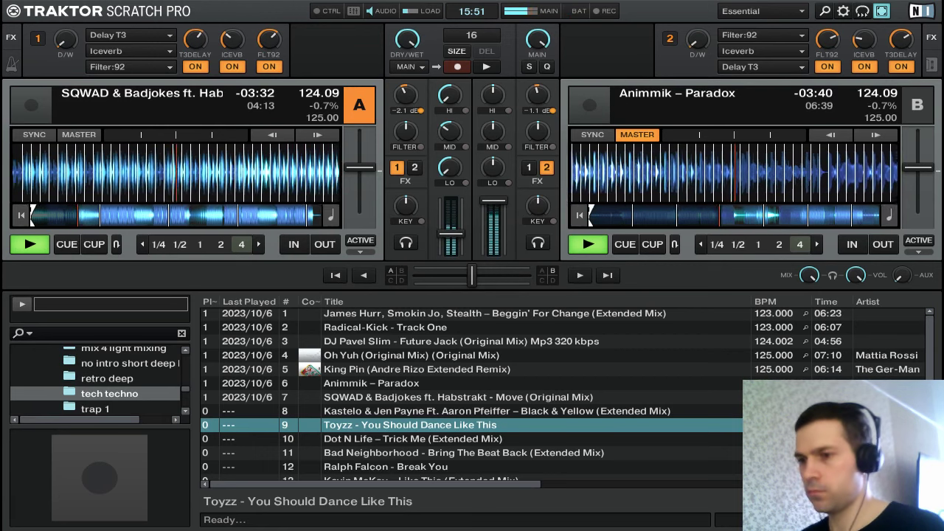
Shift the loop length choices on both decks to the range of 2 to 32 beats
click(258, 244)
click(258, 244)
click(258, 244)
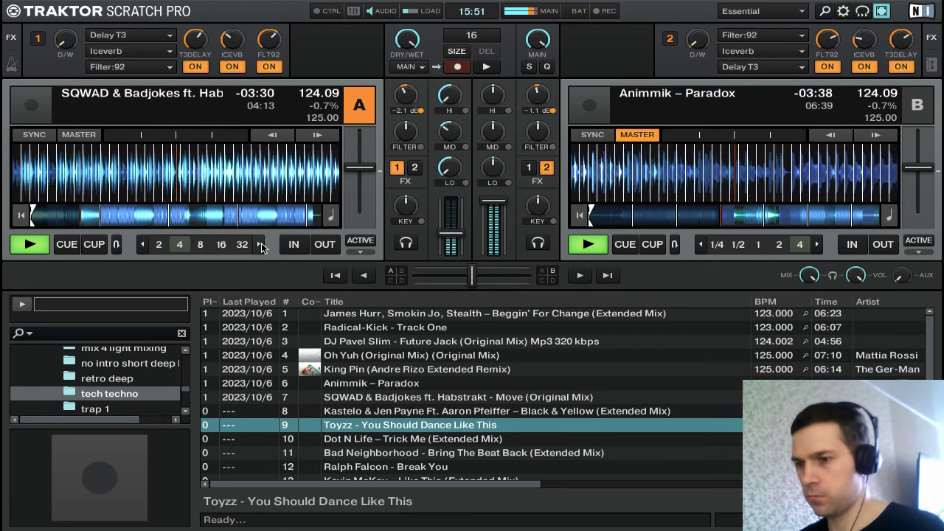
click(817, 245)
click(817, 245)
click(817, 245)
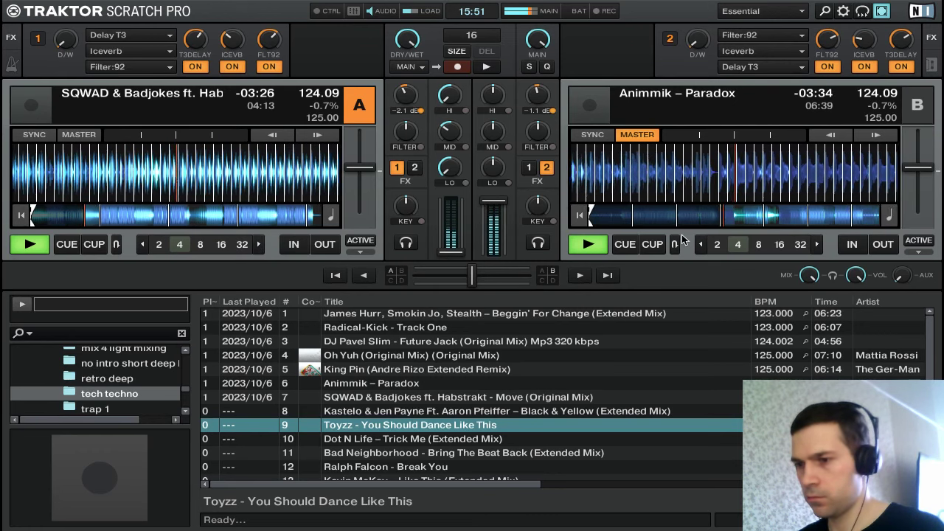
Stop deck A back at its start cue point and raise the tempo of both decks to 124.25 BPM
key(q)
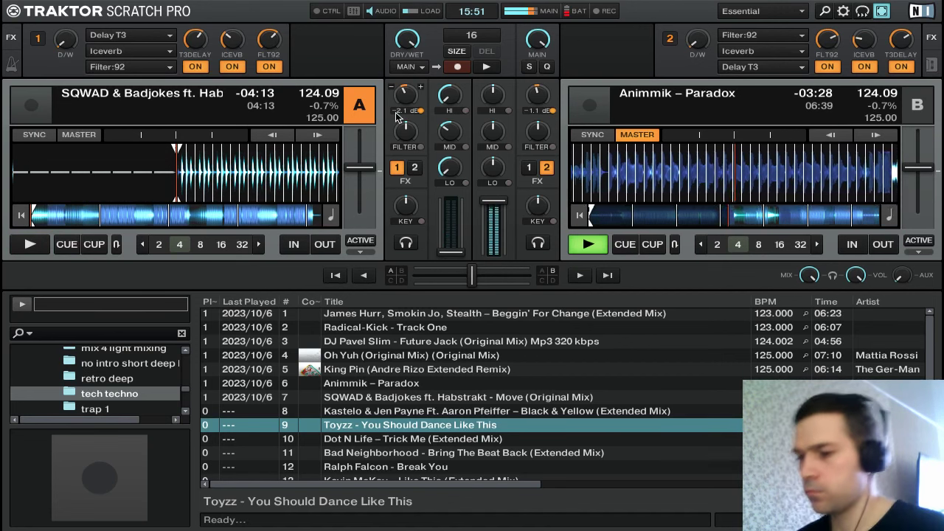
key(Right)
key(Right)
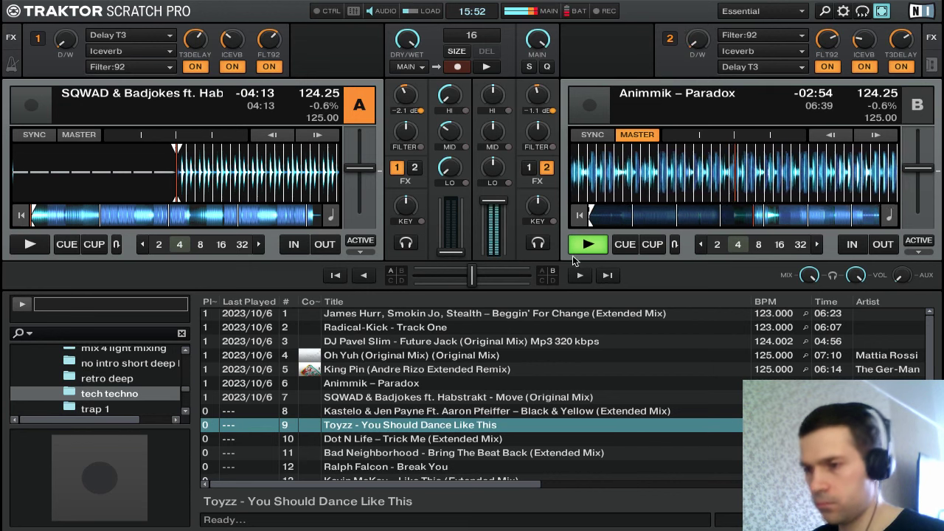
Highlight Dot N Life – Trick Me (Extended Mix) in the tech techno playlist
scroll(565, 391, down, 1)
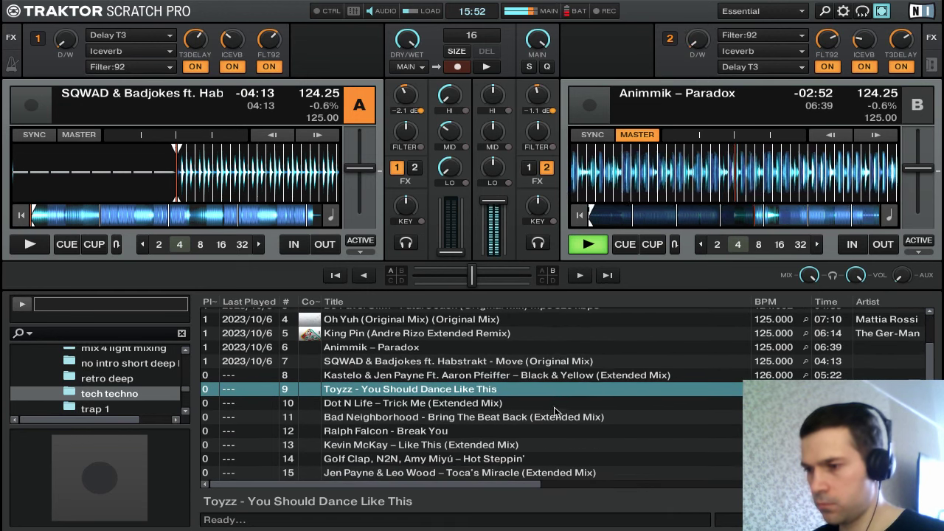
scroll(535, 413, up, 3)
scroll(534, 412, down, 3)
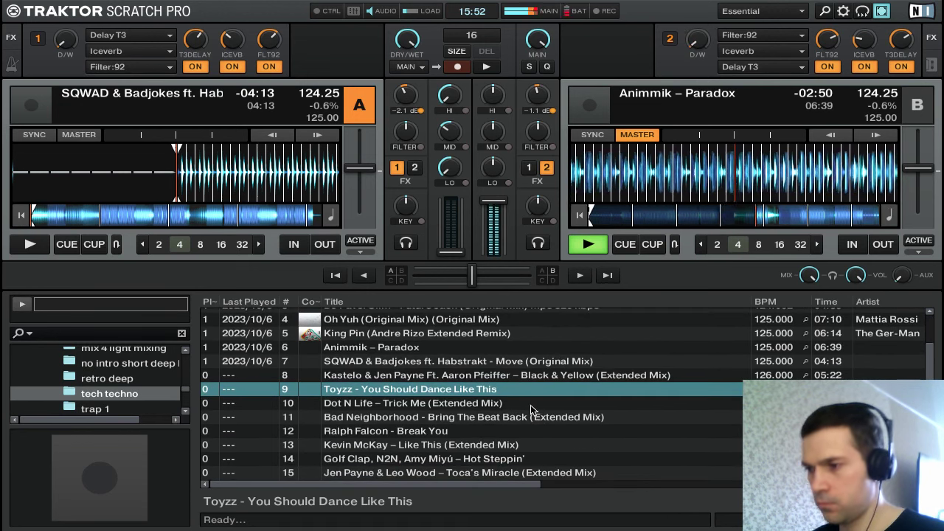
scroll(534, 411, up, 3)
key(Down)
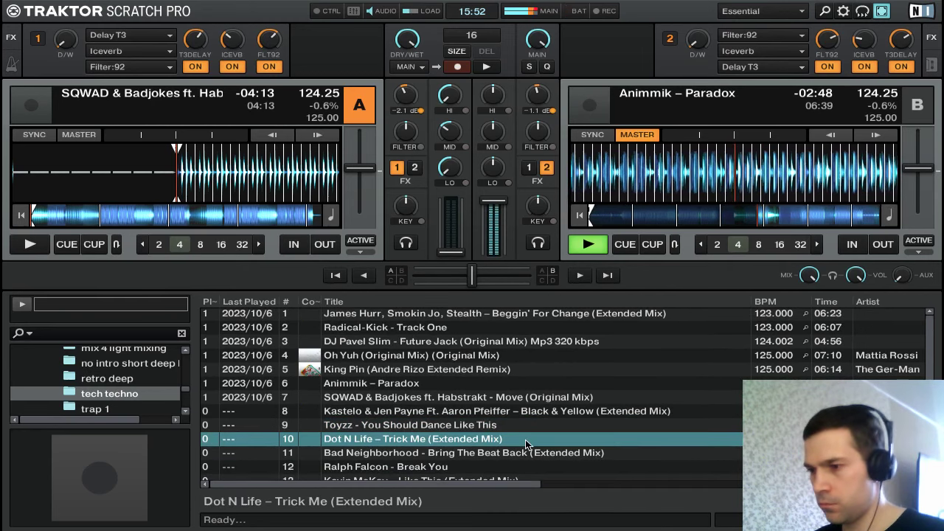
scroll(573, 405, down, 3)
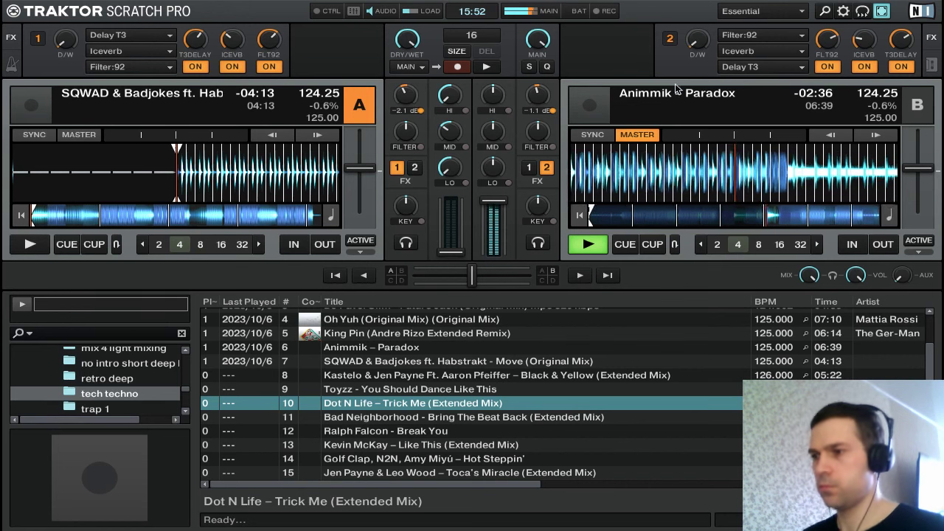
mouse_move(682, 48)
mouse_down()
mouse_move(683, 25)
mouse_move(683, 53)
mouse_up()
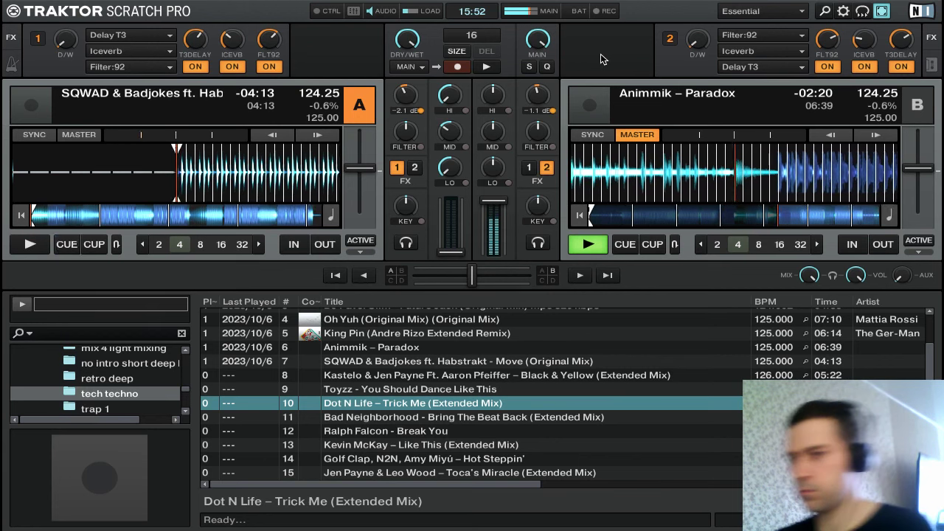
Play deck A's track from its start in time with deck B and gradually raise its volume fader to full
key(q)
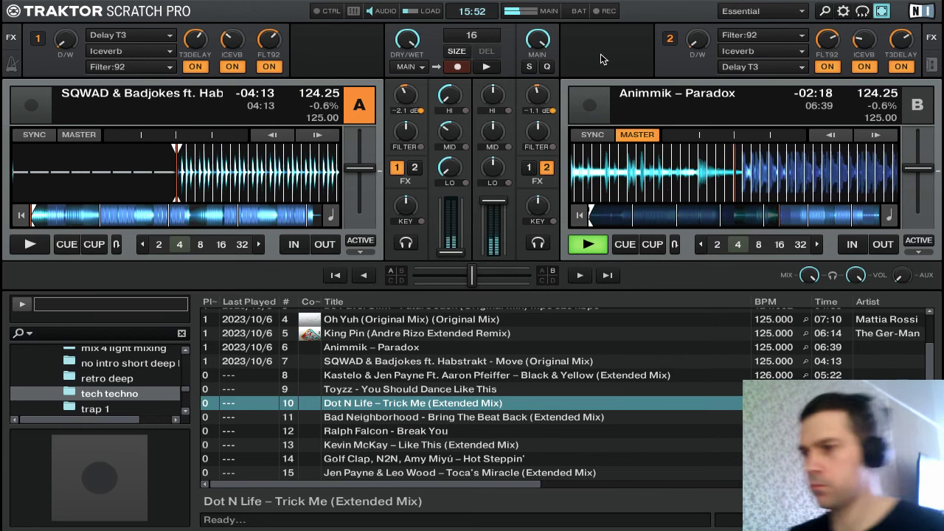
key(a)
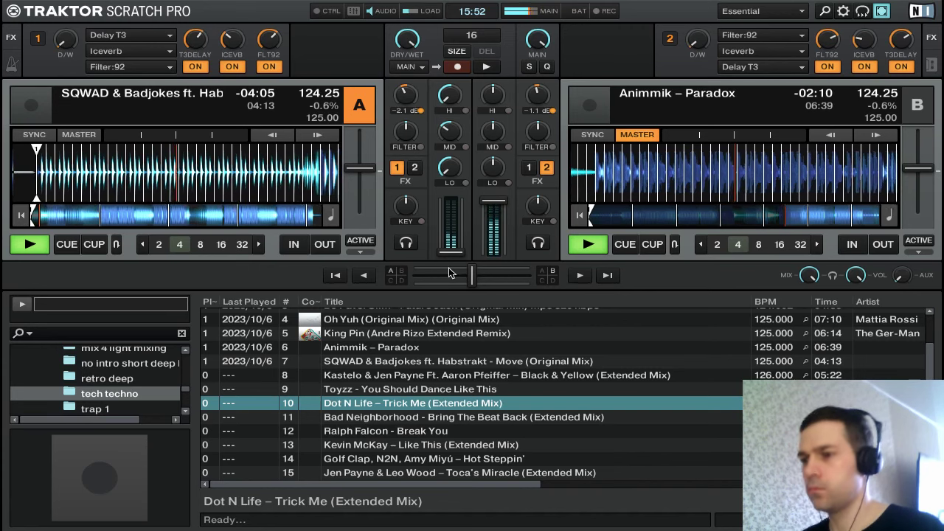
scroll(454, 252, up, 1)
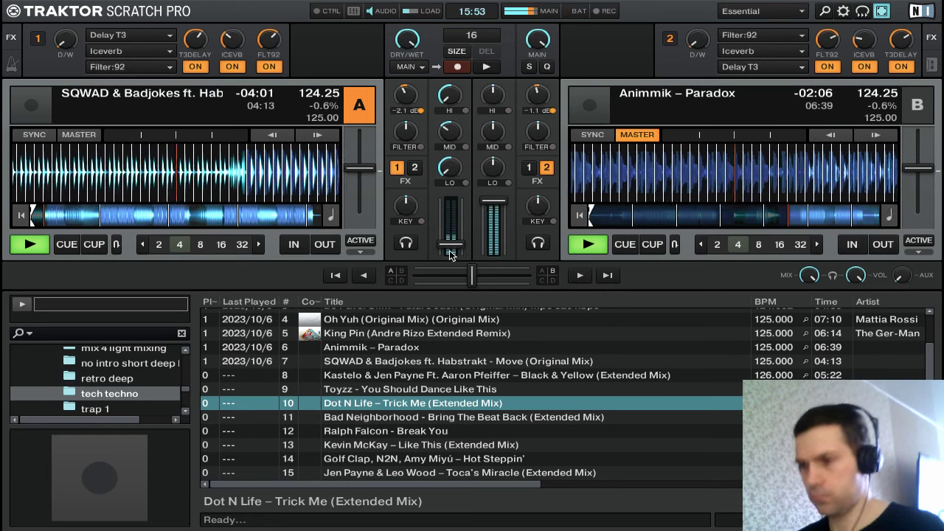
drag(453, 245, 452, 228)
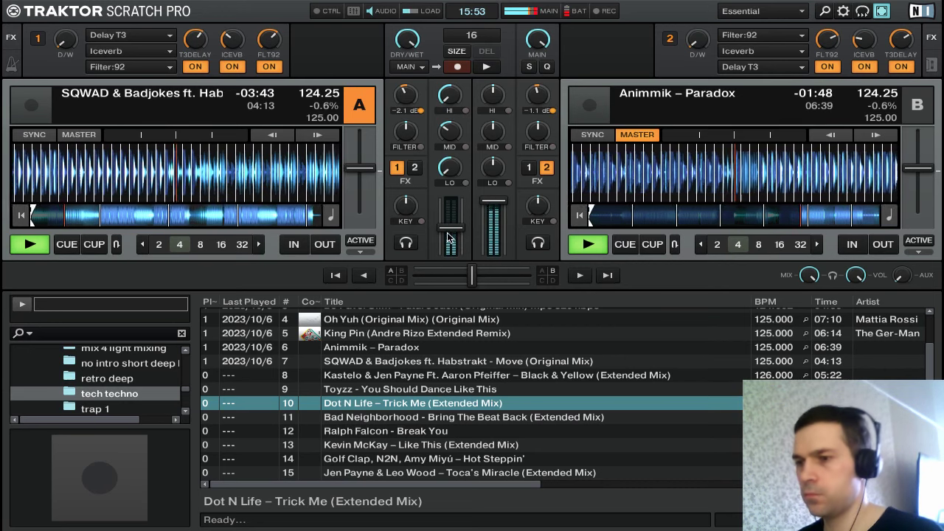
drag(452, 228, 452, 223)
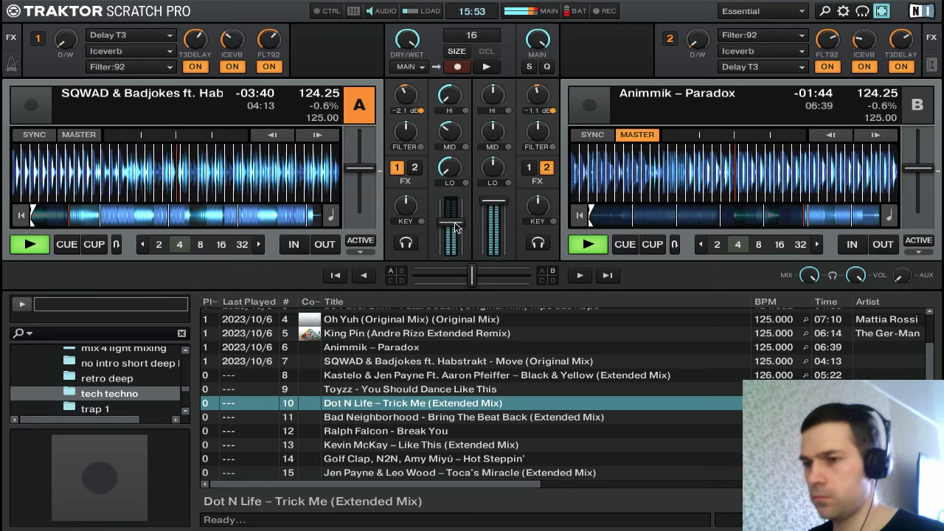
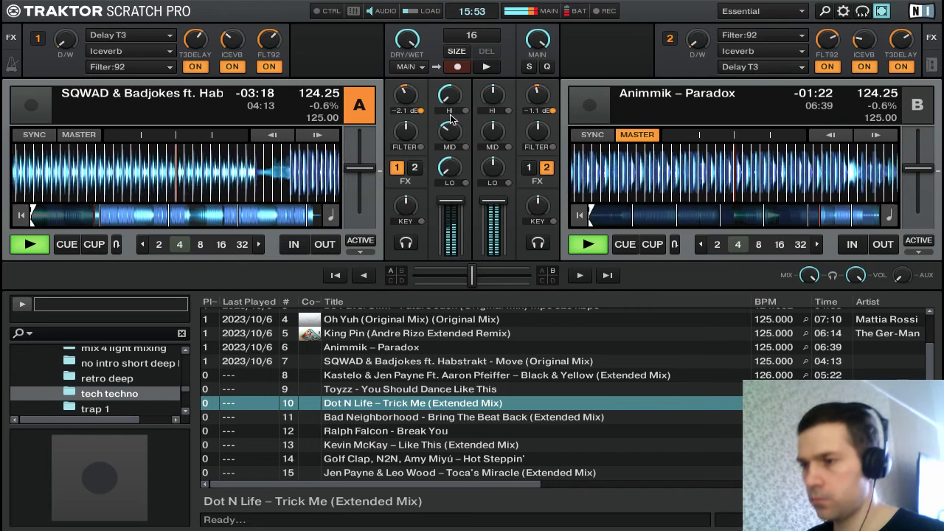
Open up deck A's equalizer, raising HI to -30% and bringing MID and LO back to neutral
mouse_move(452, 103)
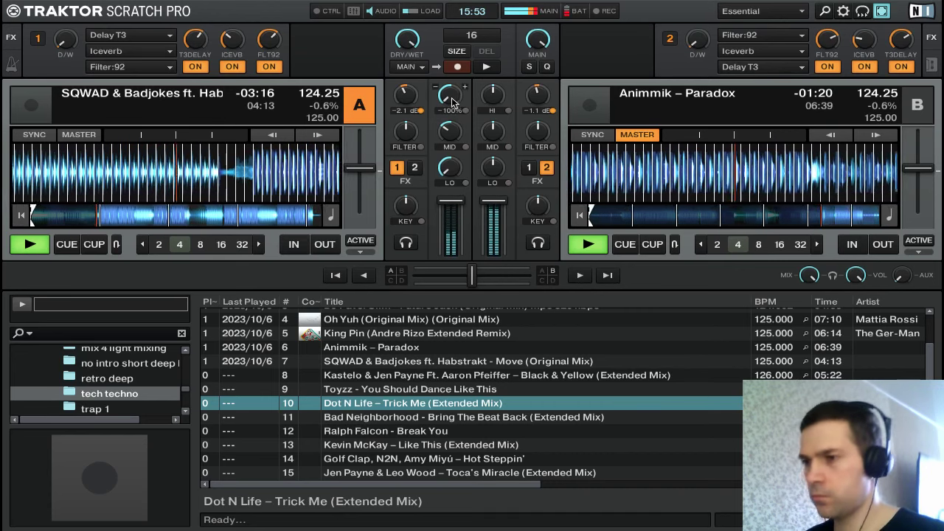
drag(452, 99, 451, 65)
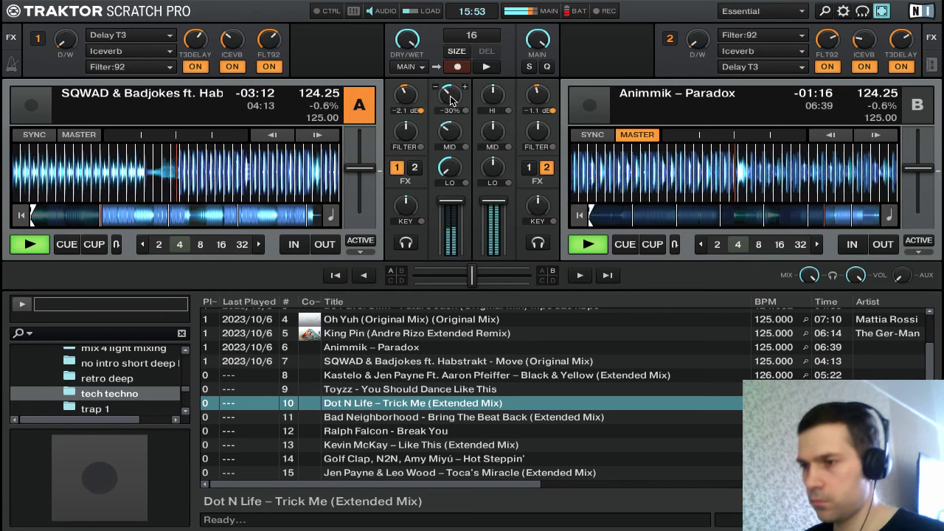
drag(452, 132, 452, 127)
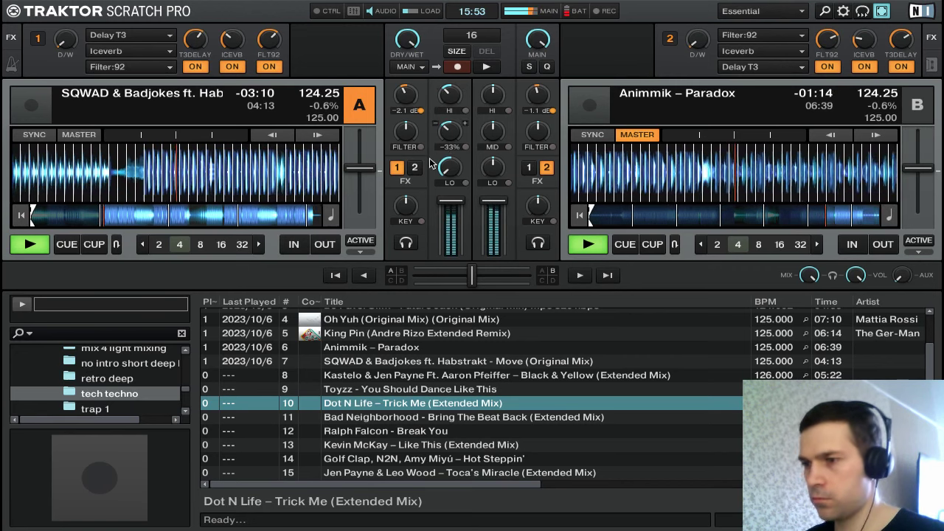
drag(442, 170, 442, 137)
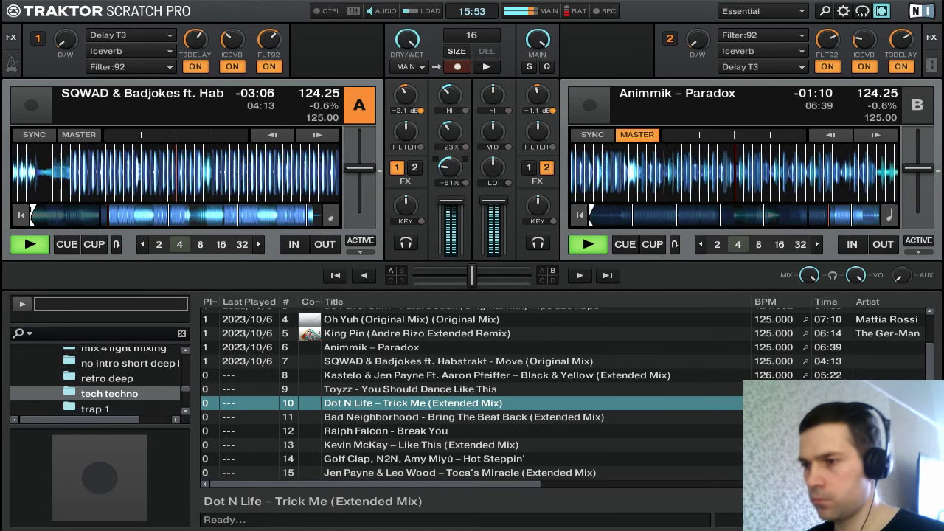
scroll(457, 168, up, 3)
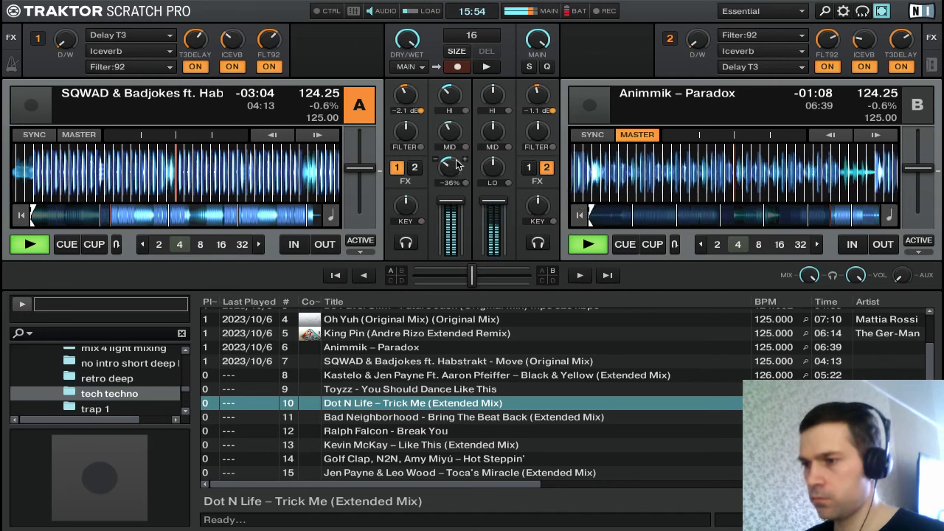
scroll(455, 171, up, 4)
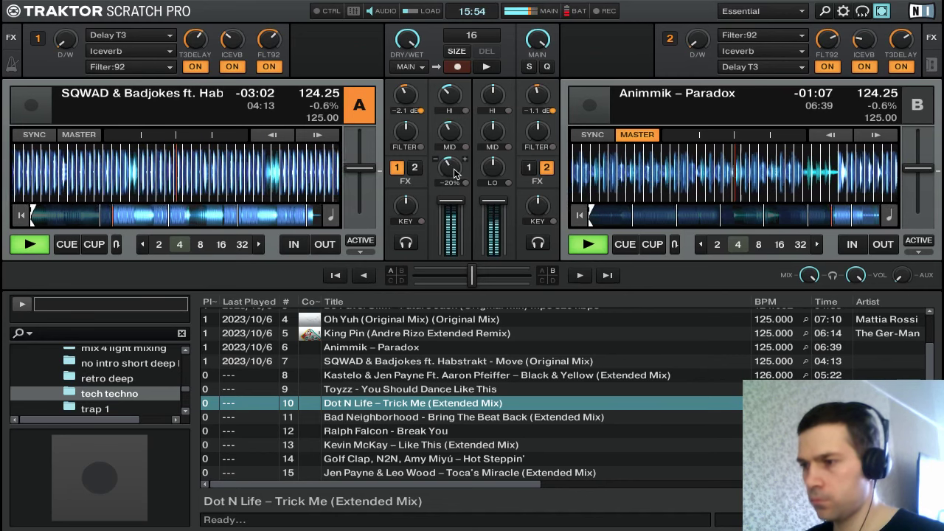
scroll(456, 171, up, 3)
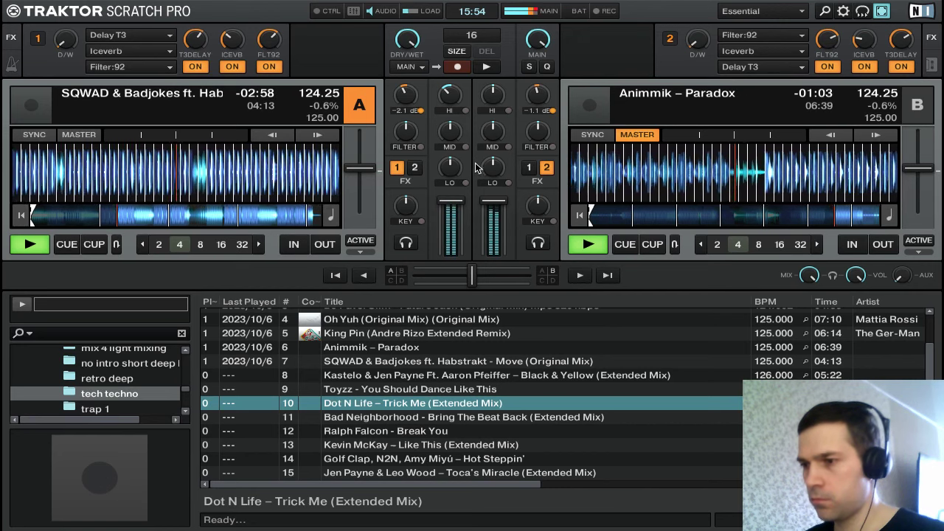
Cut deck B's LO to -100% and pull down its MID and HI, while returning deck A's HI to neutral
scroll(494, 171, down, 10)
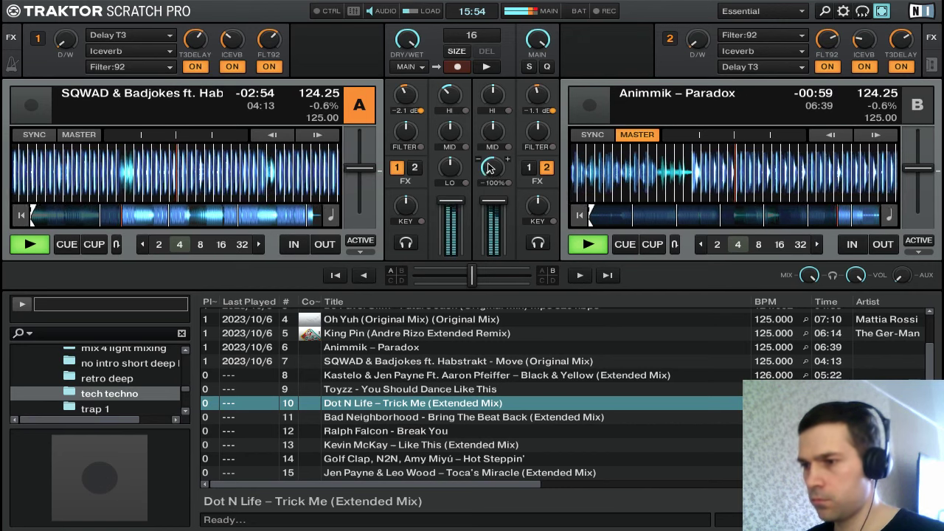
scroll(440, 105, down, 3)
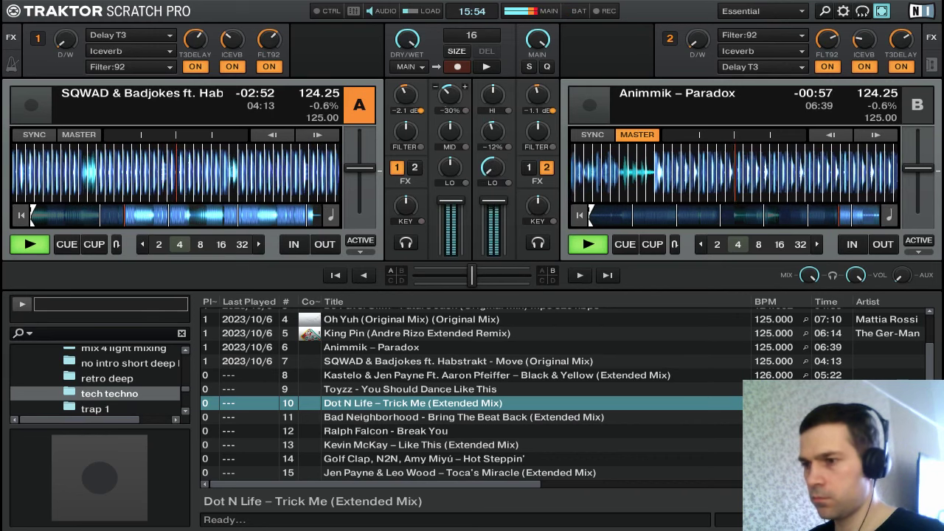
scroll(440, 105, up, 1)
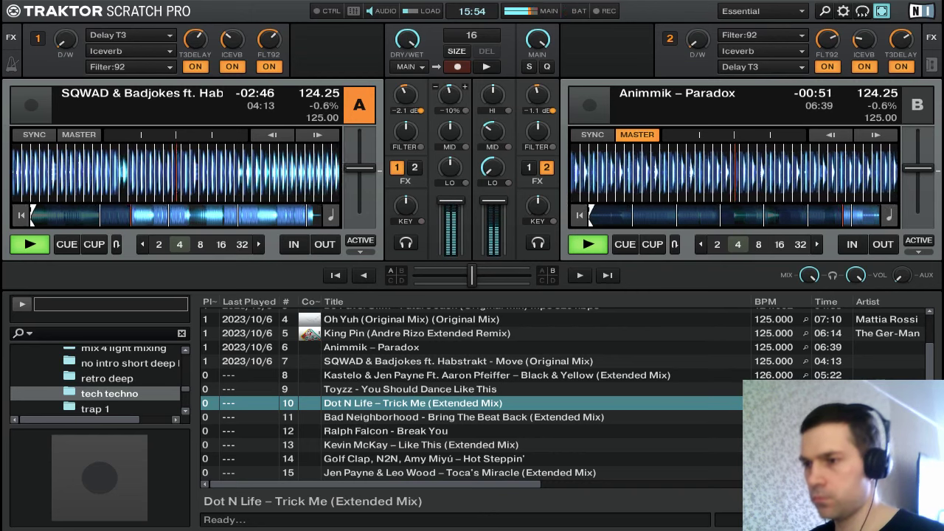
drag(449, 97, 449, 91)
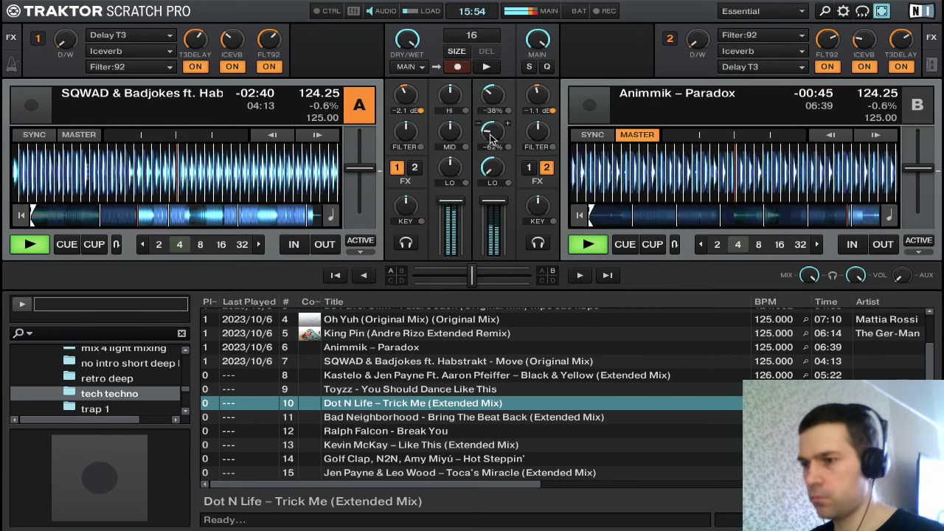
drag(491, 133, 491, 143)
drag(492, 98, 492, 145)
drag(492, 96, 492, 113)
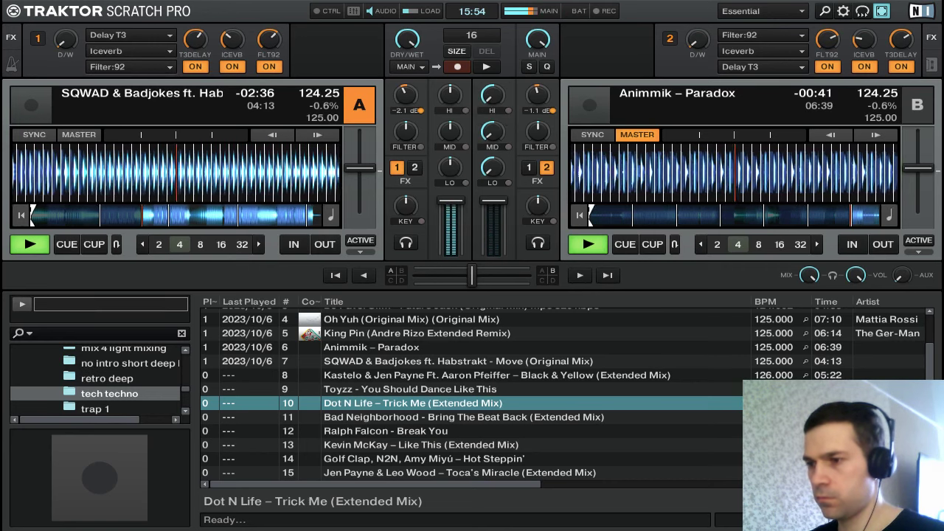
Fade deck B's volume out completely and stop it at its start, handing tempo master to deck A
drag(500, 205, 500, 257)
key(Tab)
key(c)
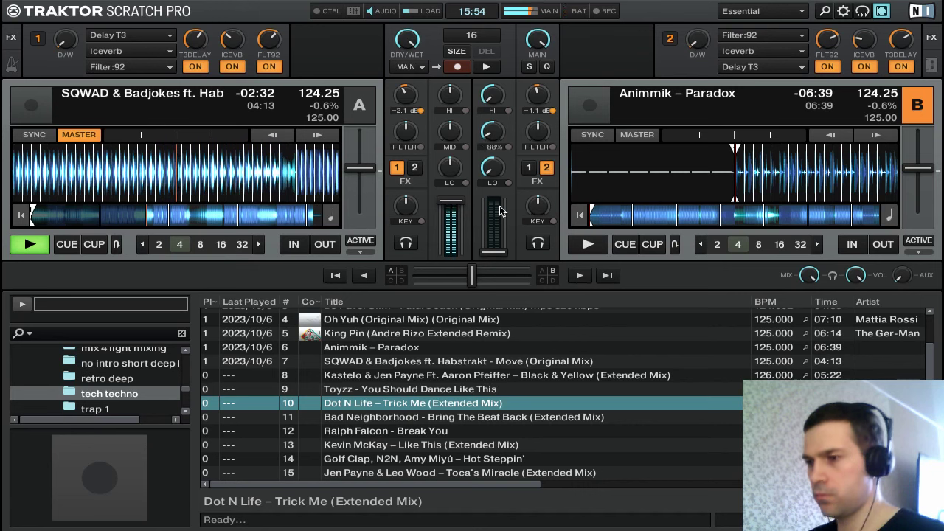
Load Kastelo & Jen Payne Ft. Aaron Pfeiffer – Black & Yellow (Extended Mix) from the playlist onto deck B
key(Down)
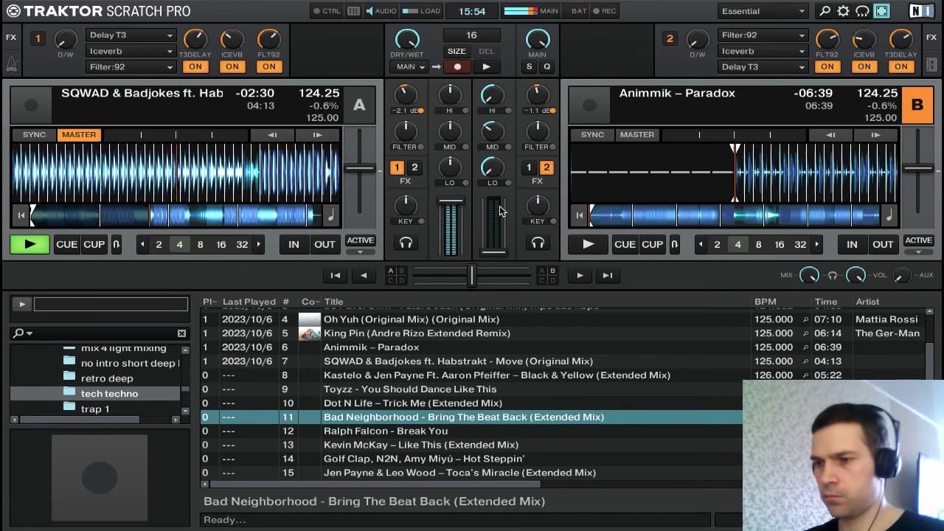
key(Up)
key(Up)
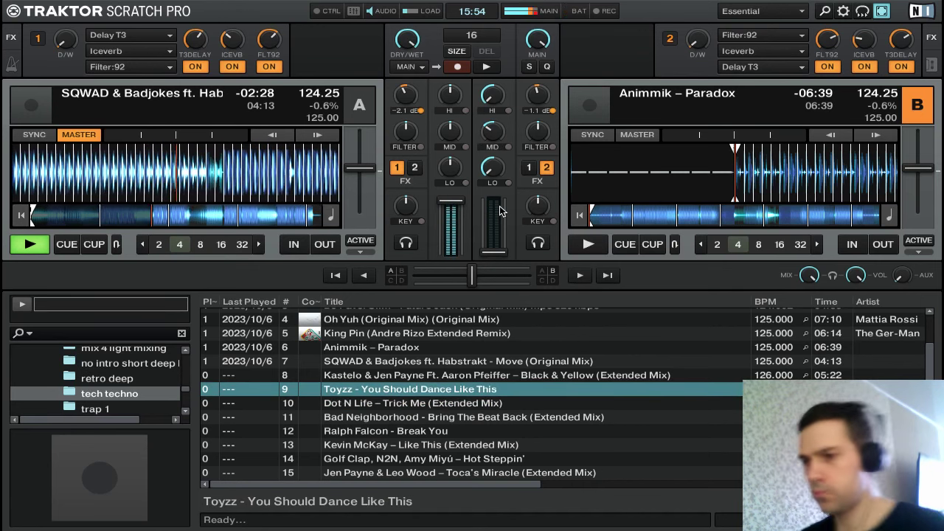
key(Down)
key(Down)
key(Down)
key(Down)
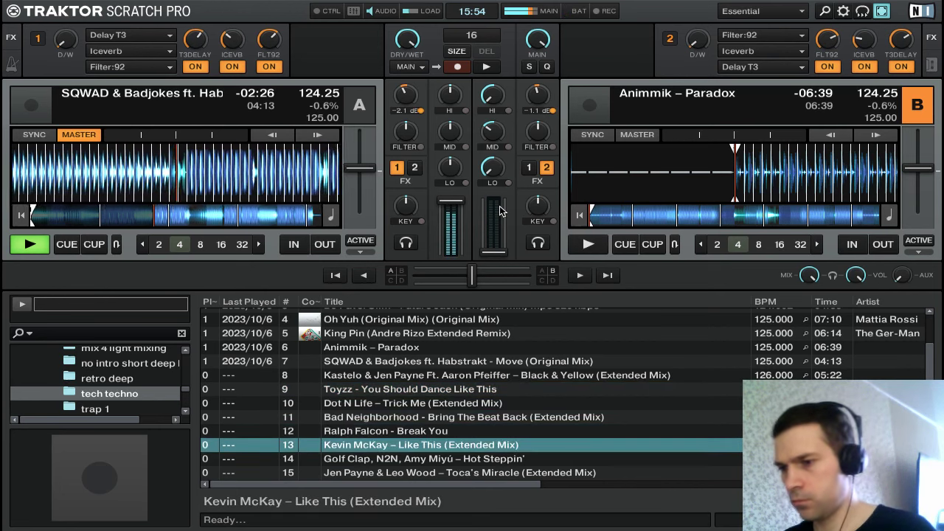
key(Up)
key(Up)
key(Up)
key(Up)
key(Up)
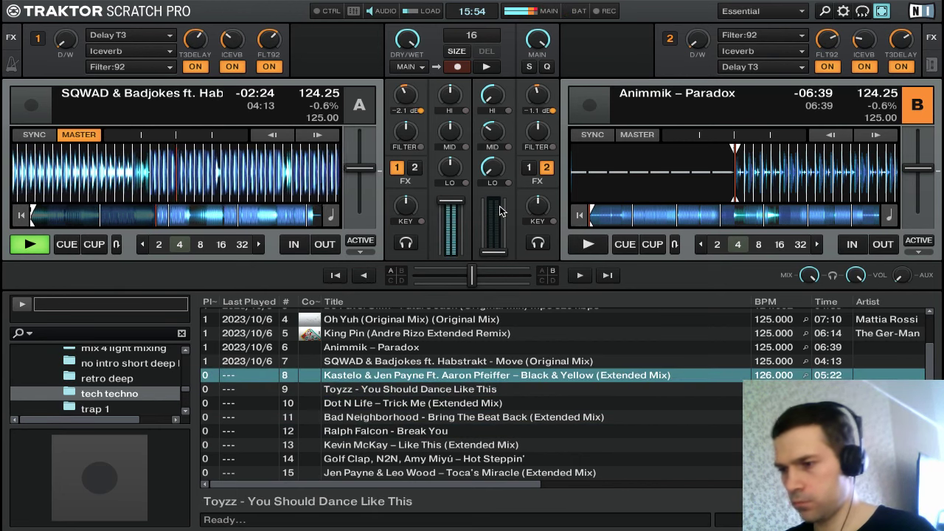
key(ctrl+Right)
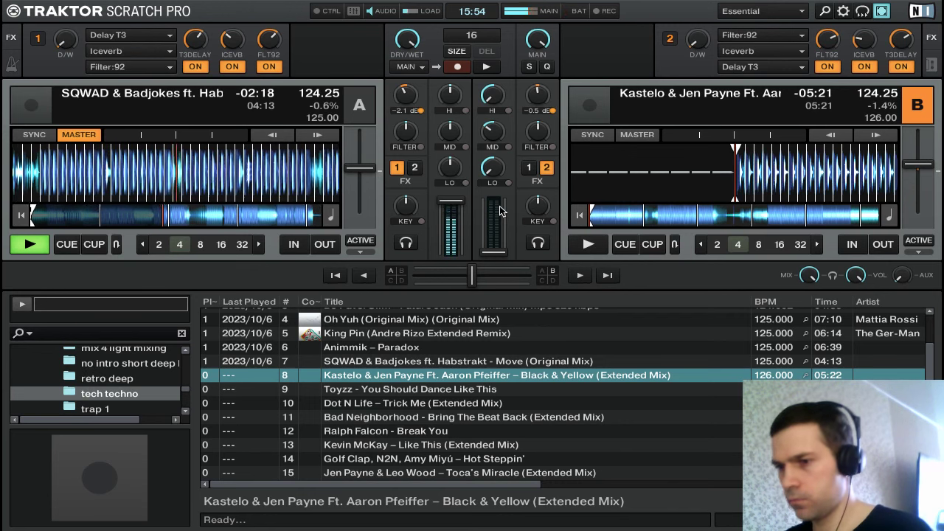
Preview deck B's opening beat and look through the upcoming tracks in the tech techno playlist
key(Down)
key(Down)
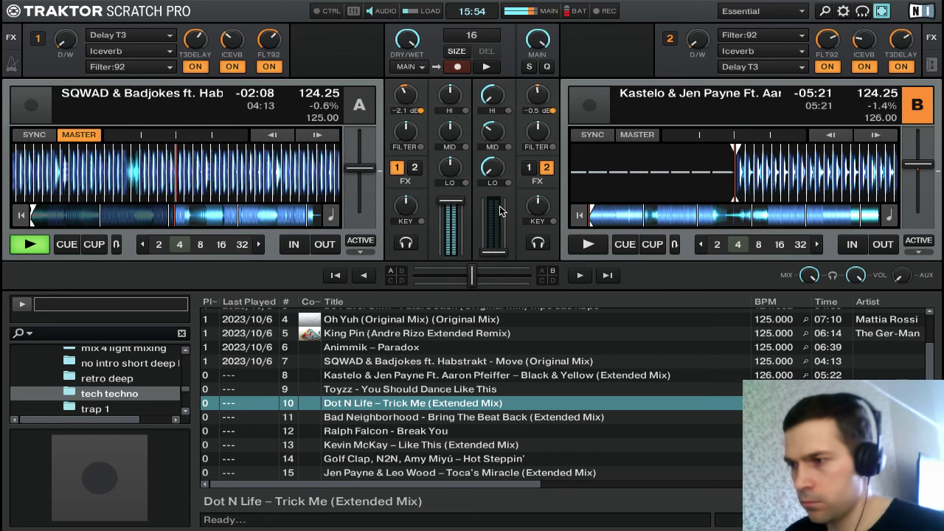
key(l)
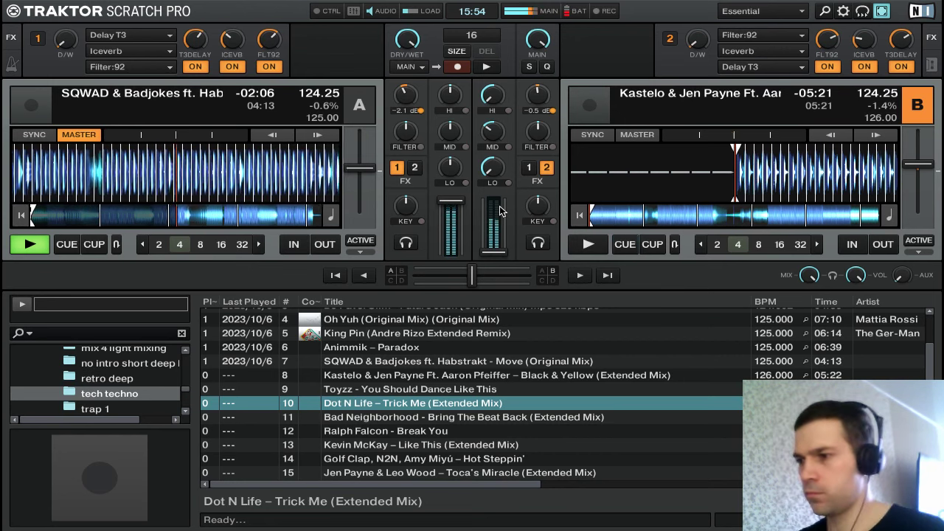
key(l)
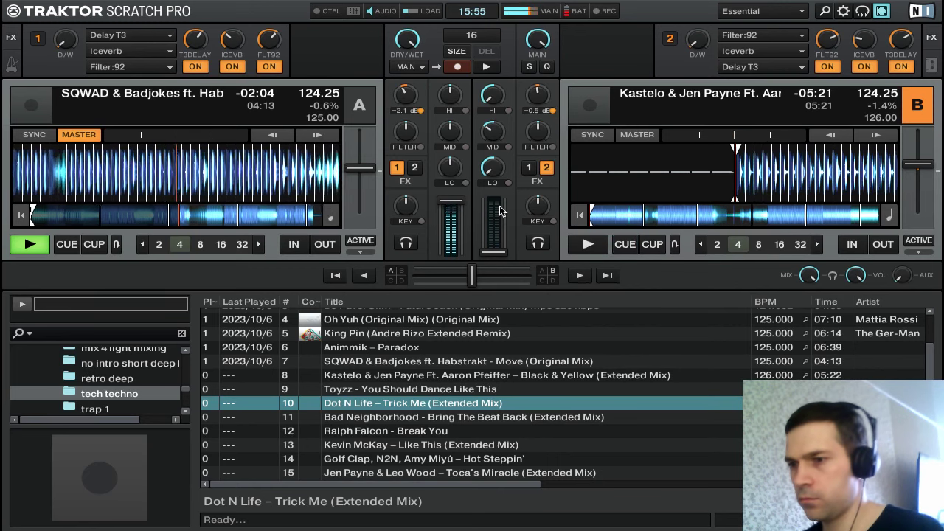
mouse_move(65, 51)
mouse_down()
mouse_move(65, 37)
mouse_move(65, 55)
mouse_up()
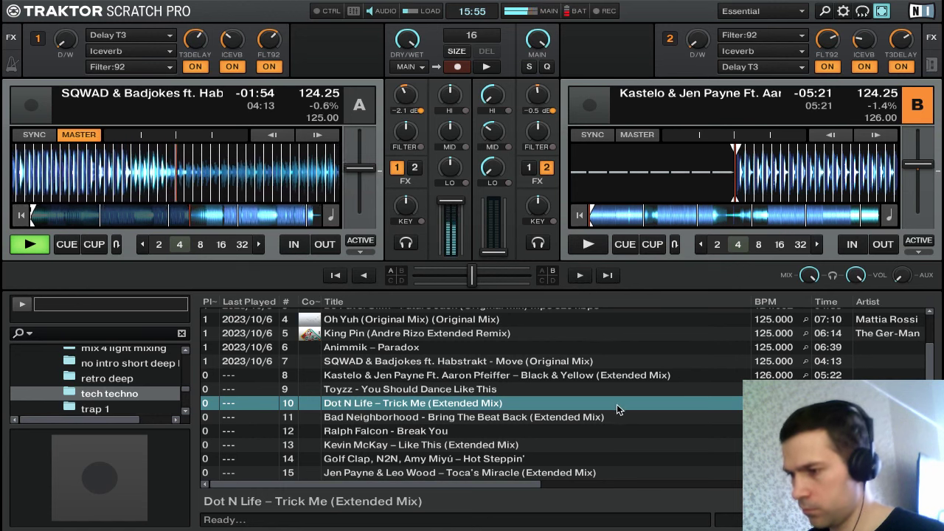
scroll(619, 418, up, 2)
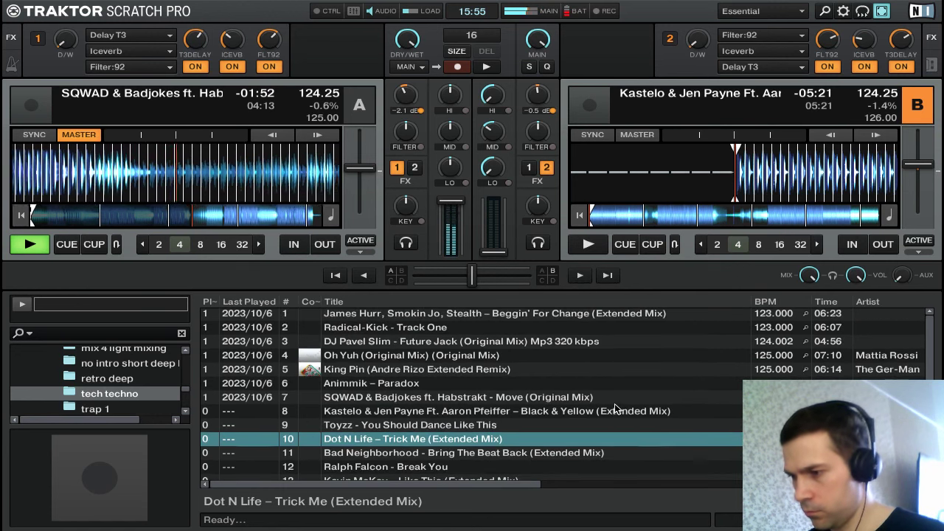
scroll(618, 415, down, 2)
scroll(623, 411, up, 2)
scroll(630, 412, down, 2)
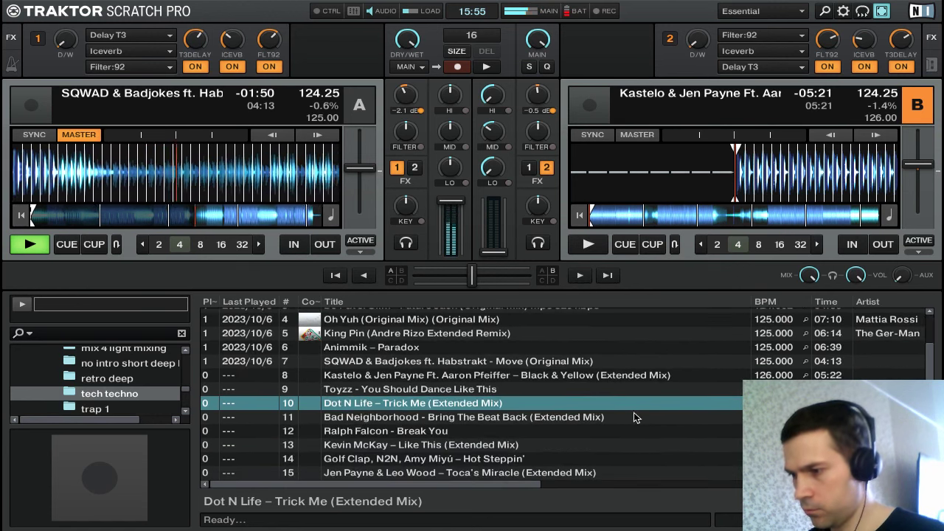
scroll(633, 418, up, 2)
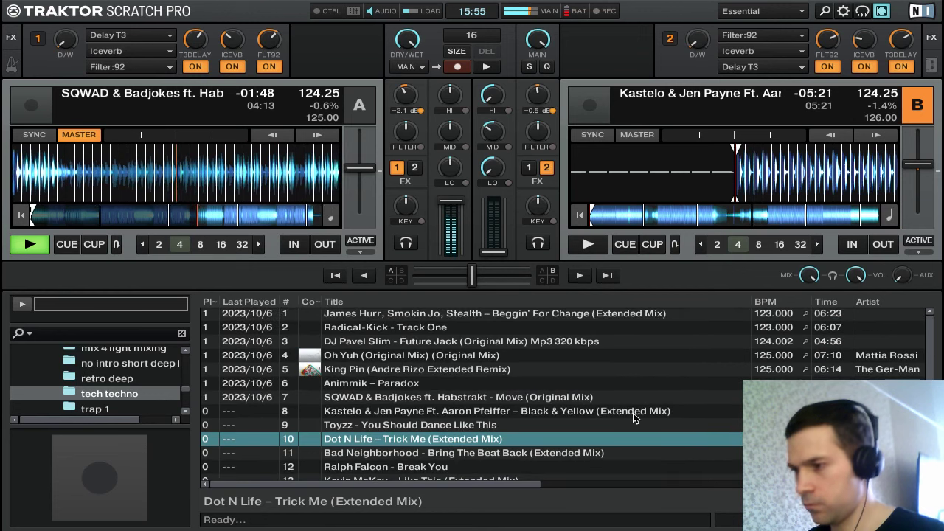
scroll(633, 418, down, 2)
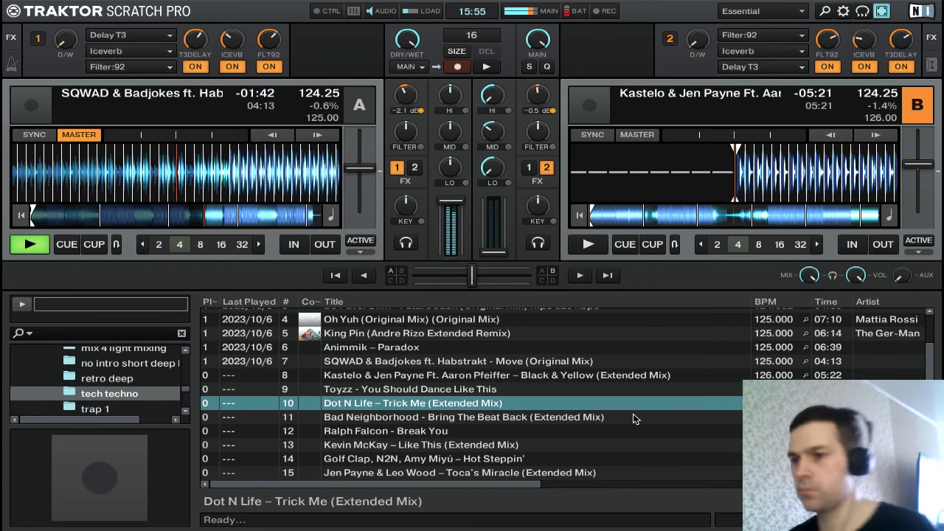
Sweep FX unit 1's dry/wet mix up on deck A, raise the Iceverb amount slightly, and return the unit to dry
drag(66, 40, 66, 96)
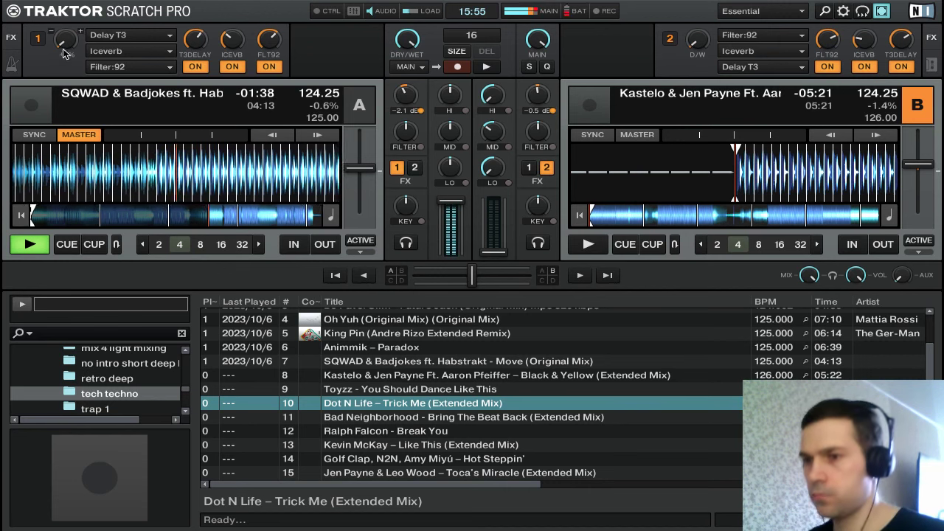
drag(65, 39, 65, 27)
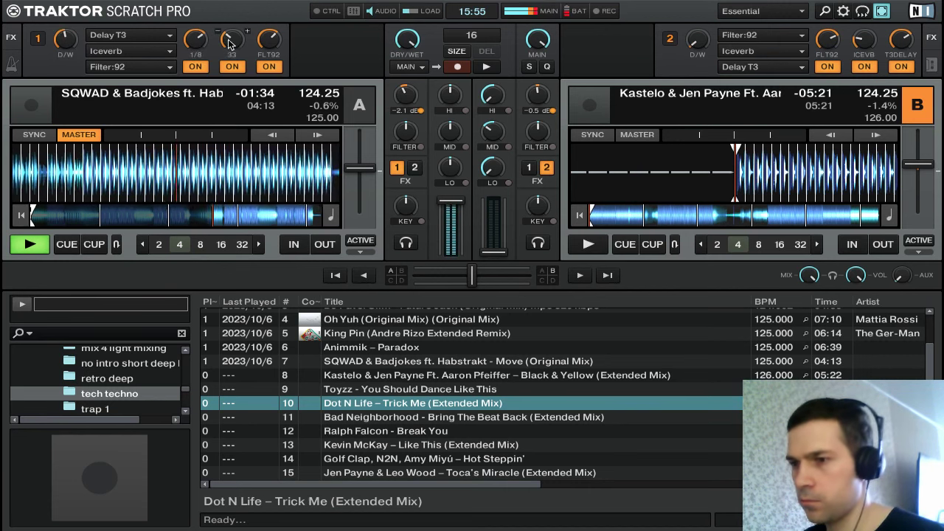
drag(230, 40, 265, 37)
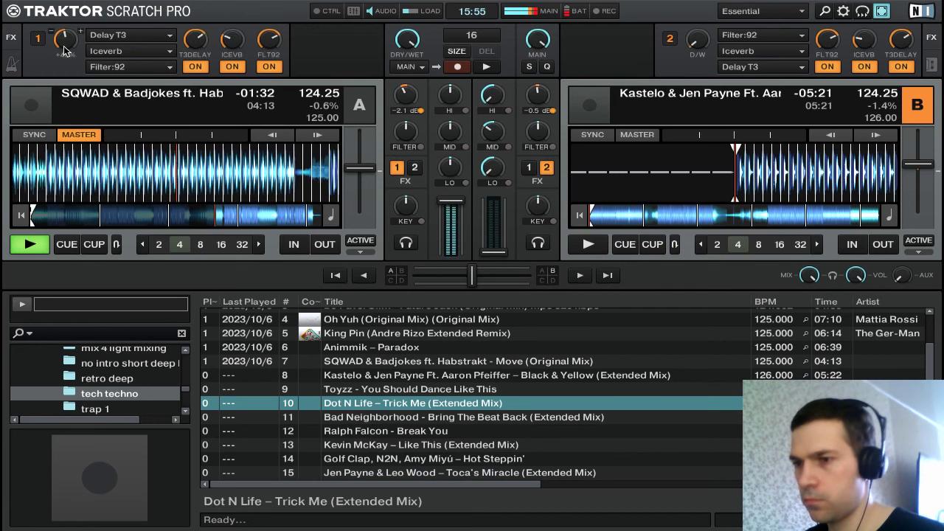
drag(64, 43, 65, 38)
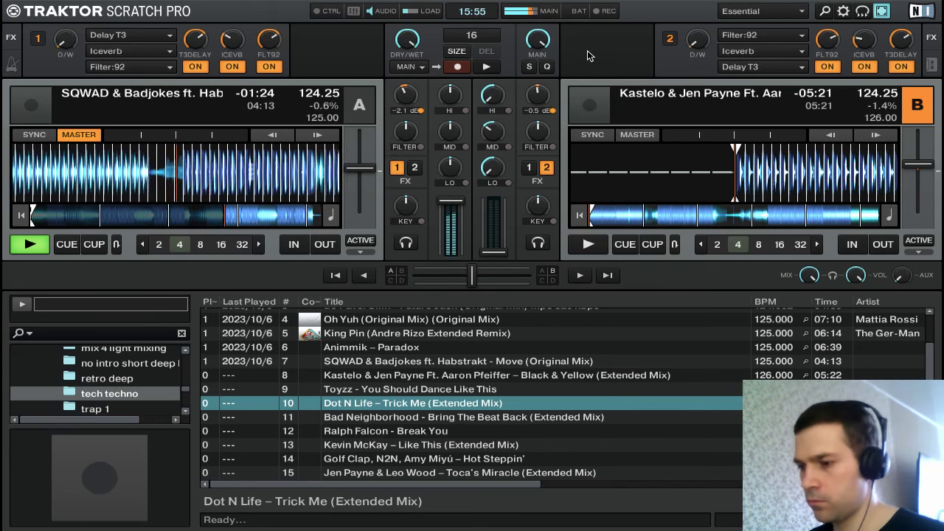
Start deck B in time with deck A and bring its channel volume up to full
key(k)
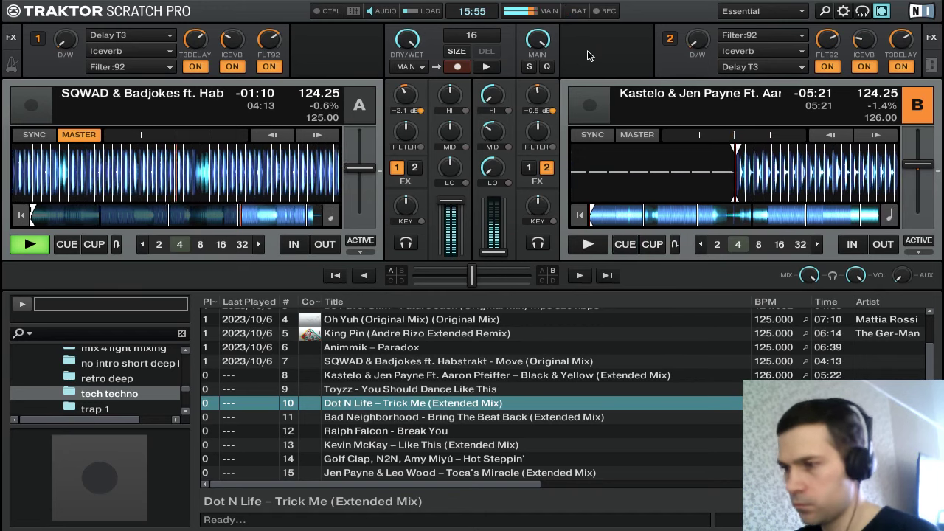
key(space)
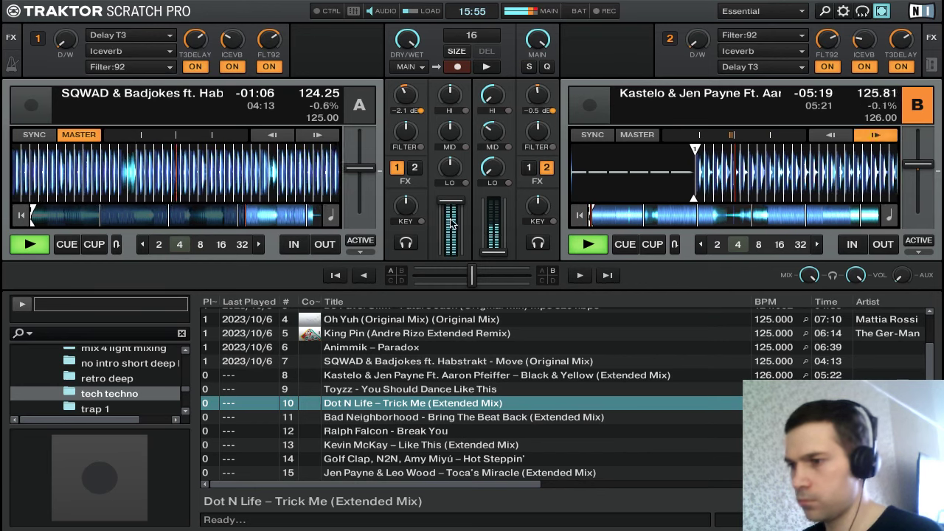
drag(490, 251, 493, 223)
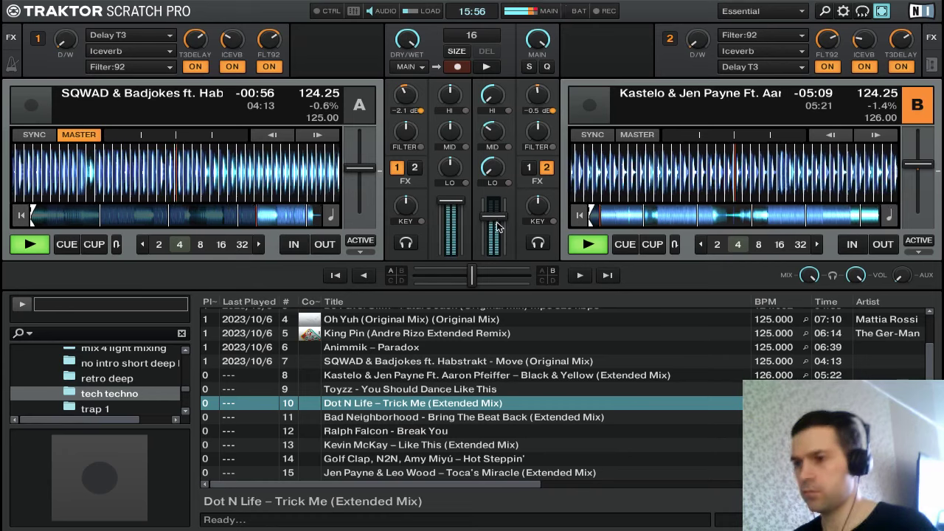
drag(497, 222, 496, 206)
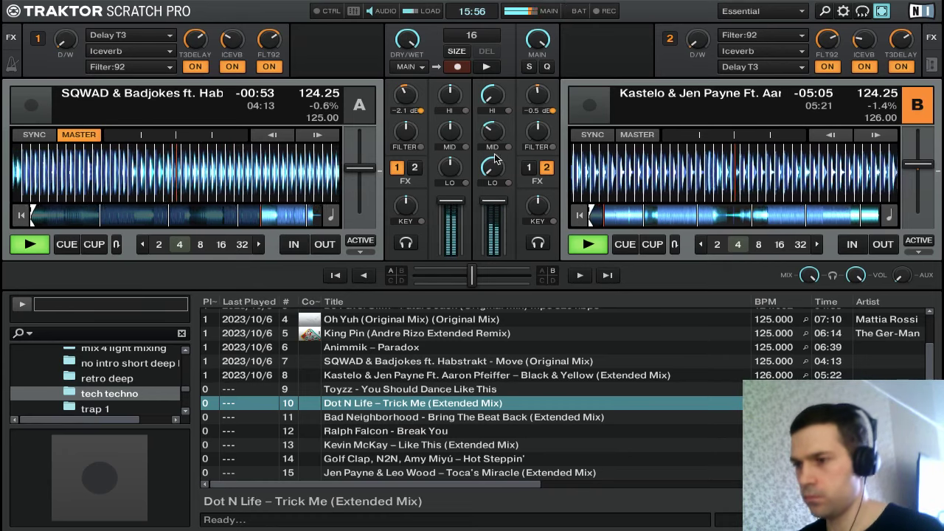
Raise deck B's HI to -20% with a little more MID, and sweep FX unit 1's dry/wet to 88% and back to dry
mouse_move(498, 143)
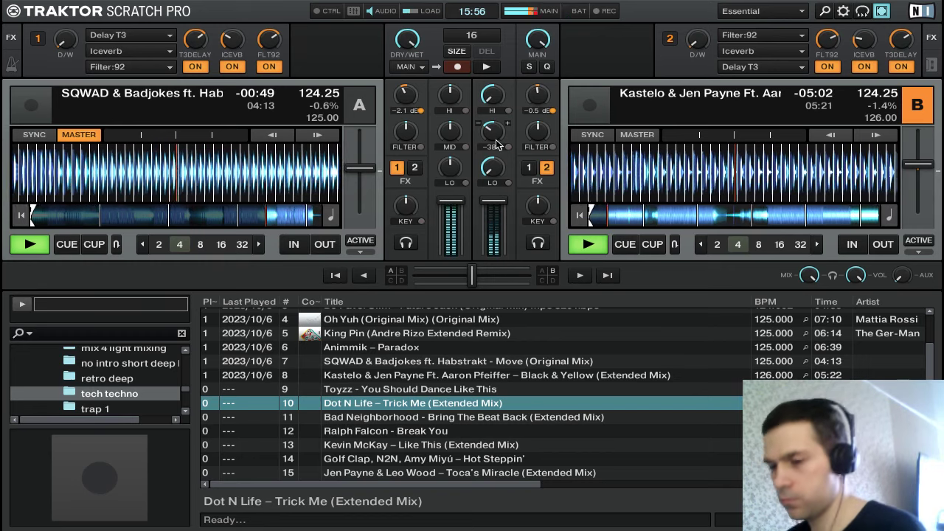
drag(492, 94, 494, 108)
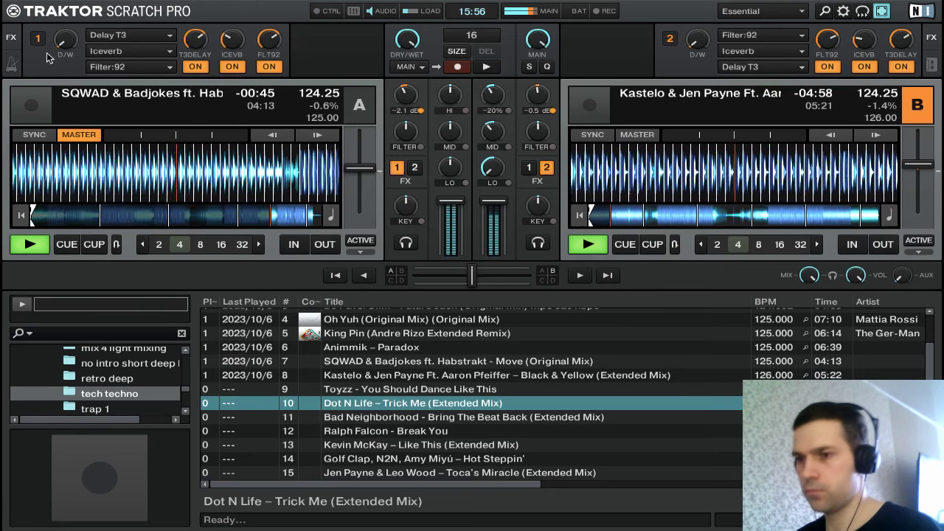
drag(65, 38, 66, 20)
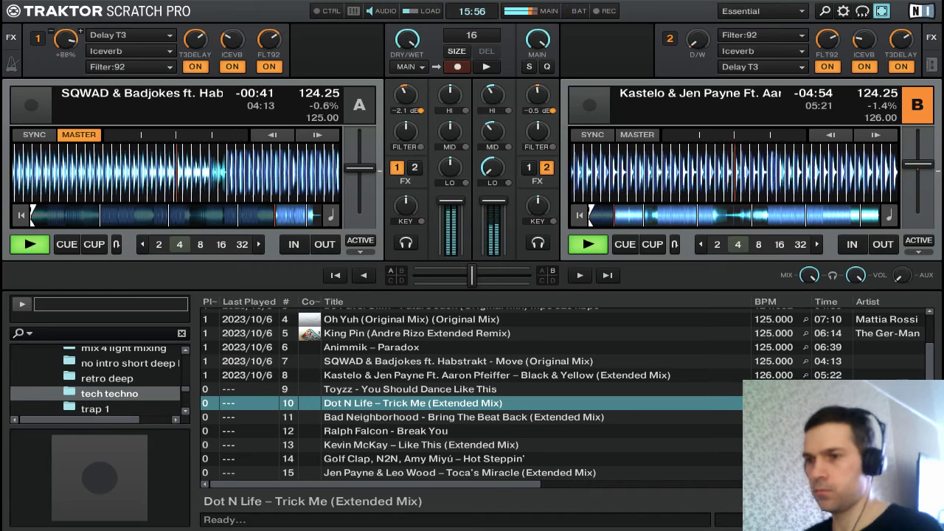
double_click(70, 41)
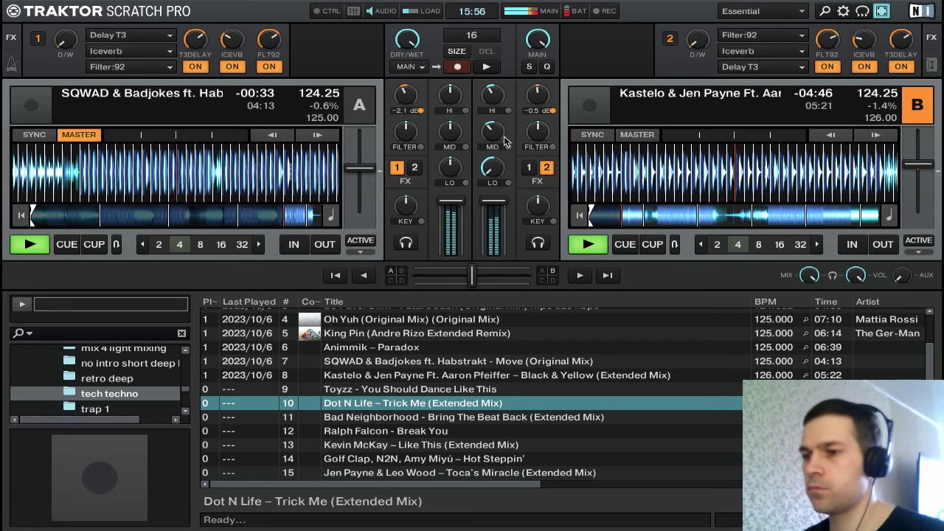
Bring deck B's MID and HI to neutral and hold deck A's ending in a 16-beat loop
scroll(494, 138, up, 3)
scroll(494, 140, up, 5)
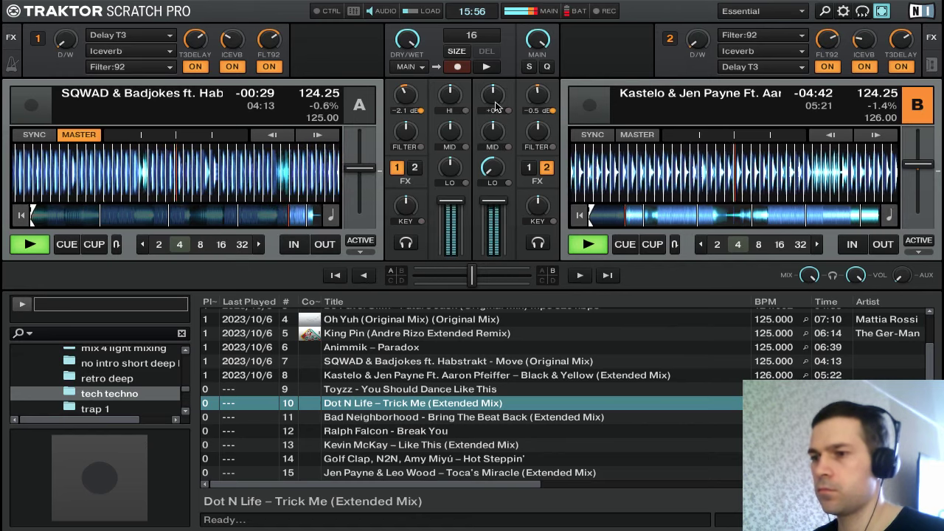
click(243, 245)
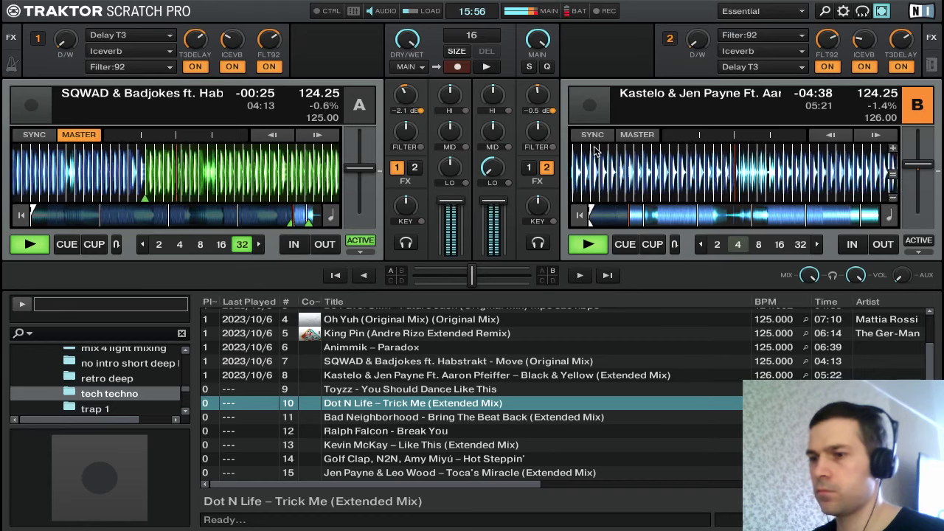
click(221, 244)
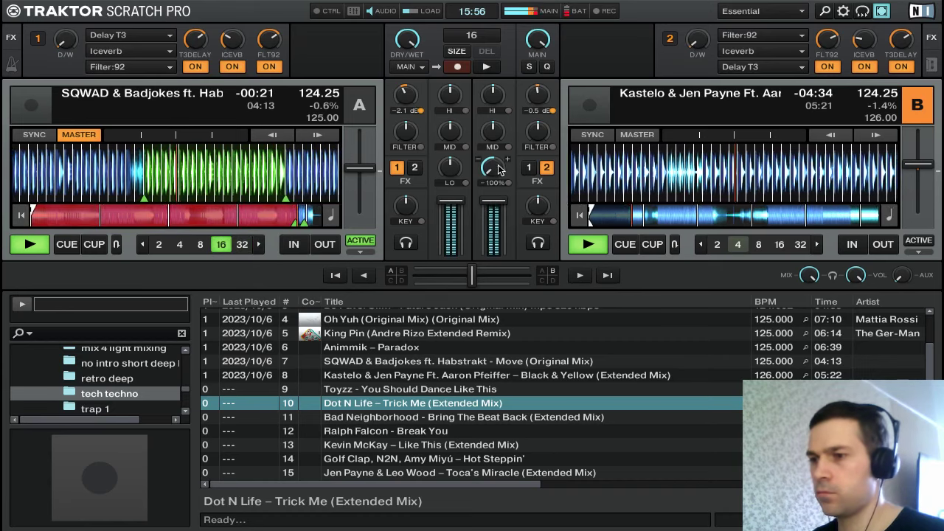
Swap the bass by raising deck B's LO to neutral while cutting deck A's LO
scroll(486, 174, up, 4)
scroll(490, 168, up, 2)
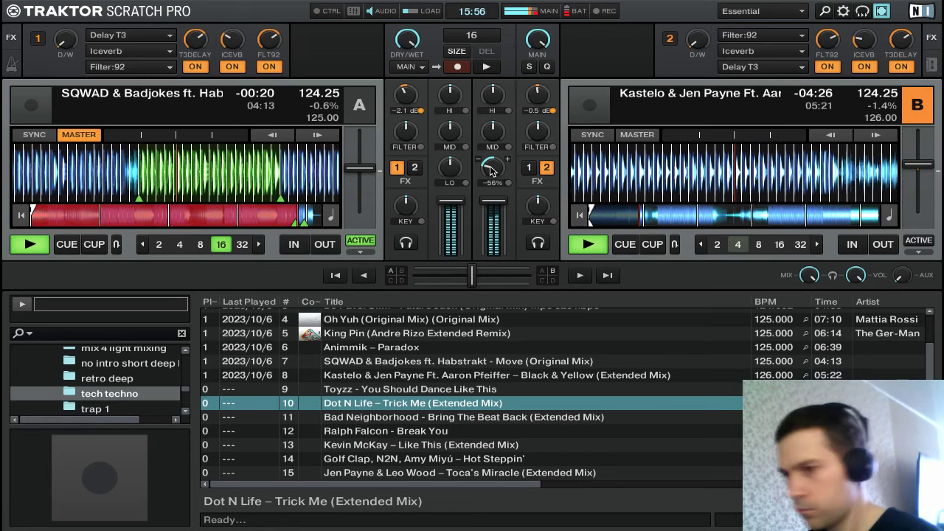
drag(493, 169, 450, 176)
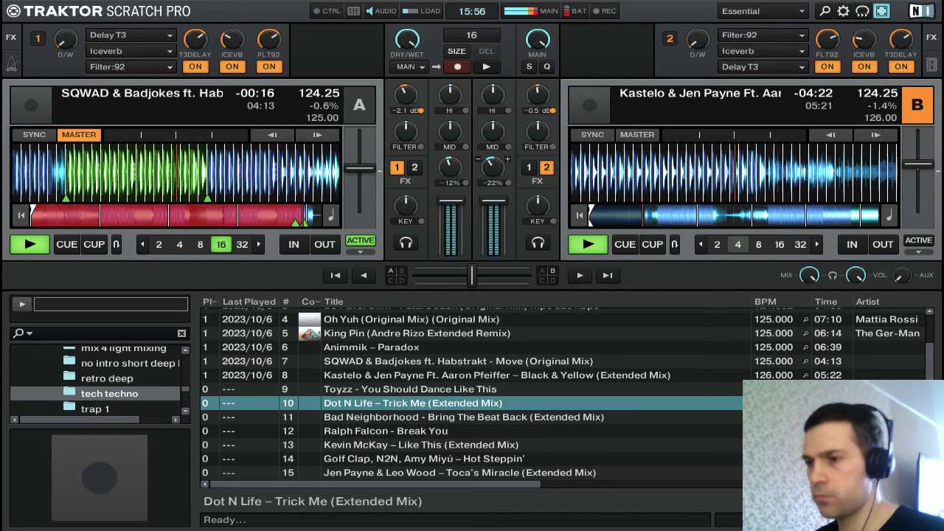
double_click(490, 166)
Pull down deck A's MID and HI and stop the deck, handing tempo master to deck B
drag(449, 132, 450, 141)
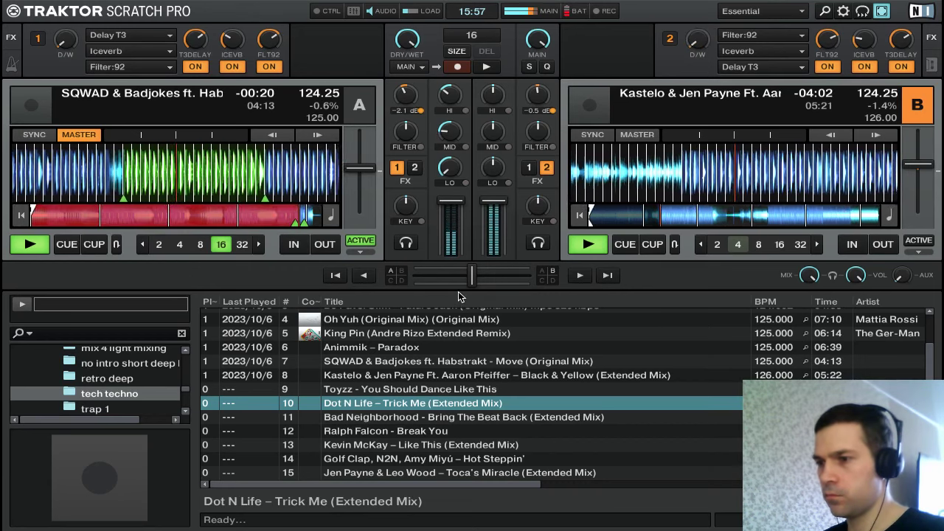
mouse_move(452, 135)
mouse_down()
mouse_move(452, 165)
mouse_move(448, 122)
mouse_move(448, 133)
mouse_up()
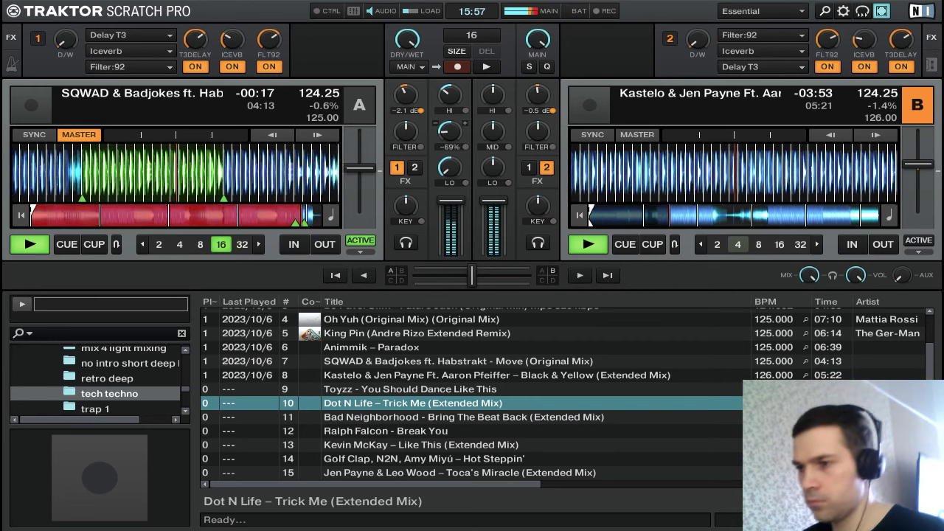
drag(447, 101, 446, 151)
mouse_move(573, 5)
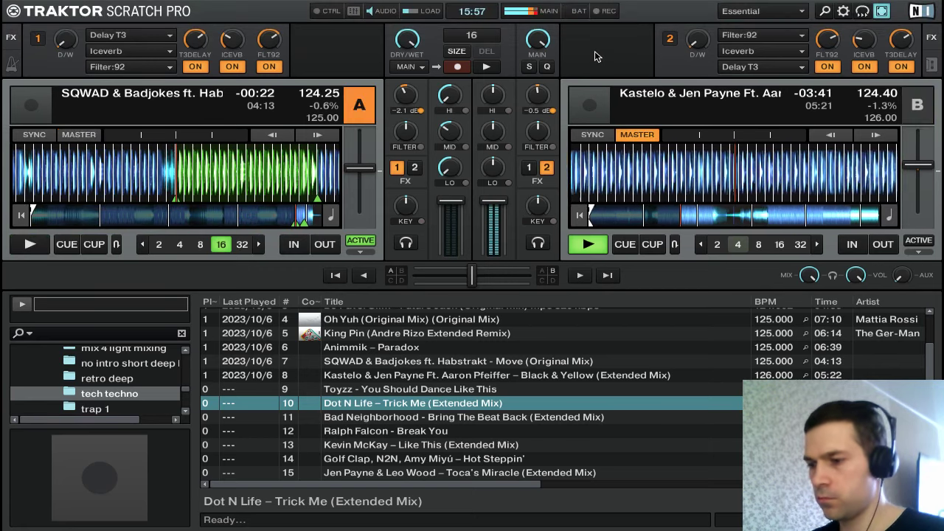
Load Toyzz - You Should Dance Like This onto deck A with its loop off and its tempo matched to 124.40 BPM
key(Down)
key(Down)
key(Down)
key(Up)
key(Up)
key(Up)
key(Up)
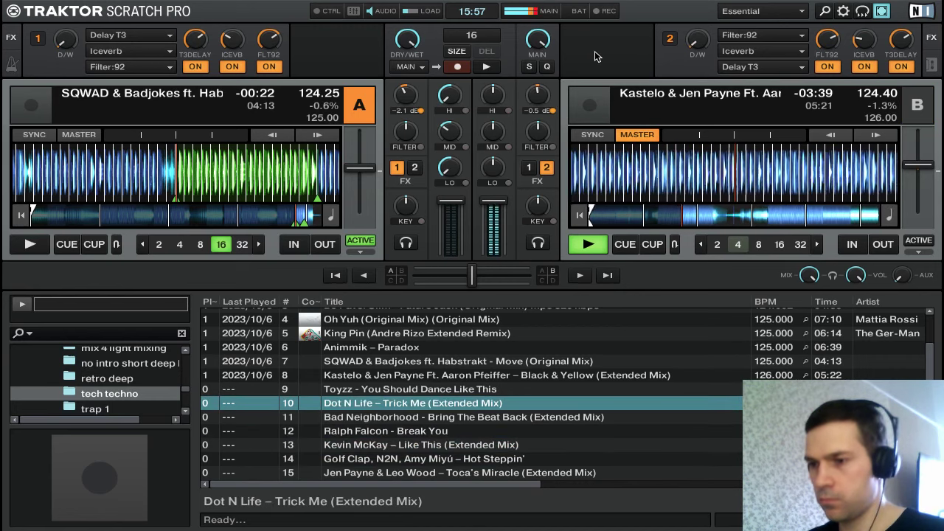
click(221, 245)
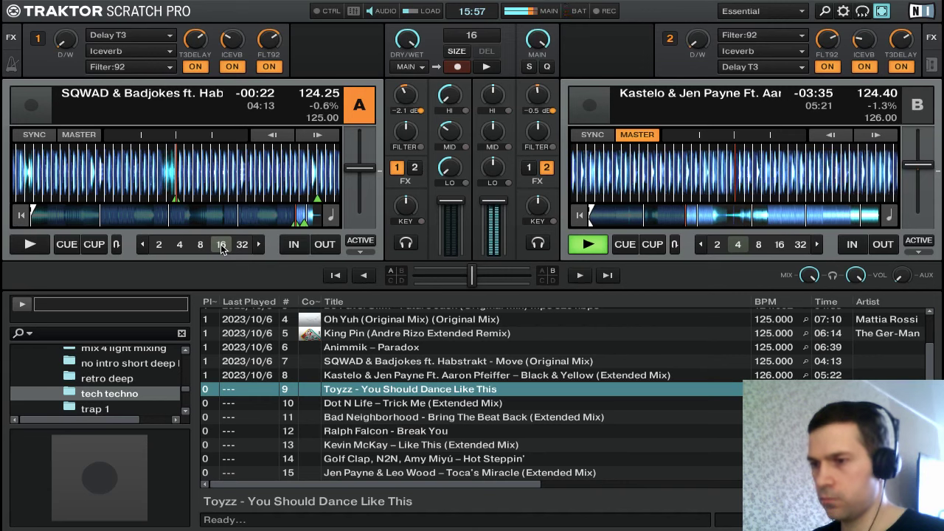
key(ctrl+Left)
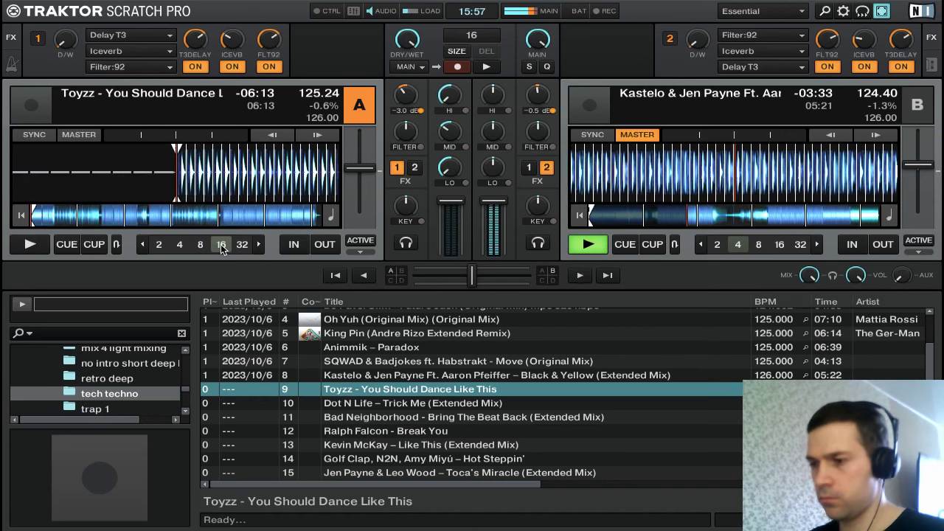
key(s)
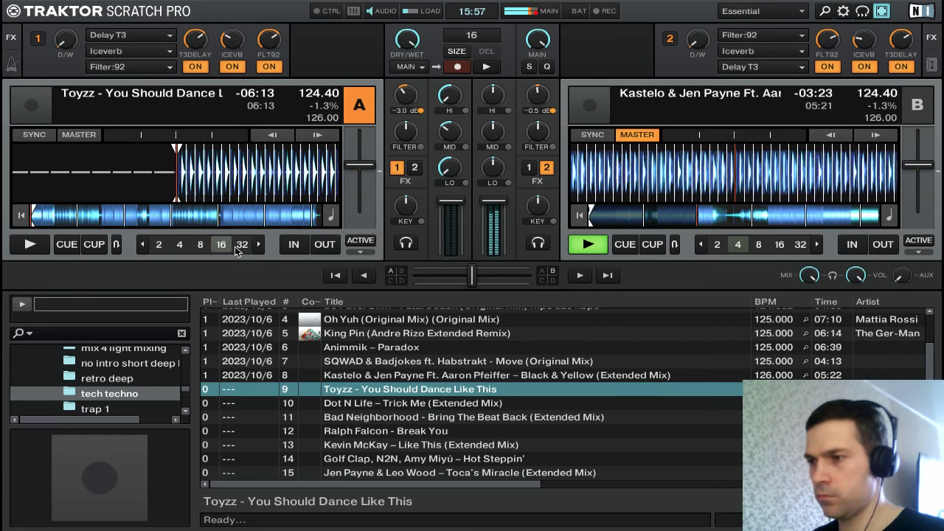
Sweep FX unit 2's dry/wet mix on deck B up to 100% and back to fully dry
drag(697, 40, 697, 4)
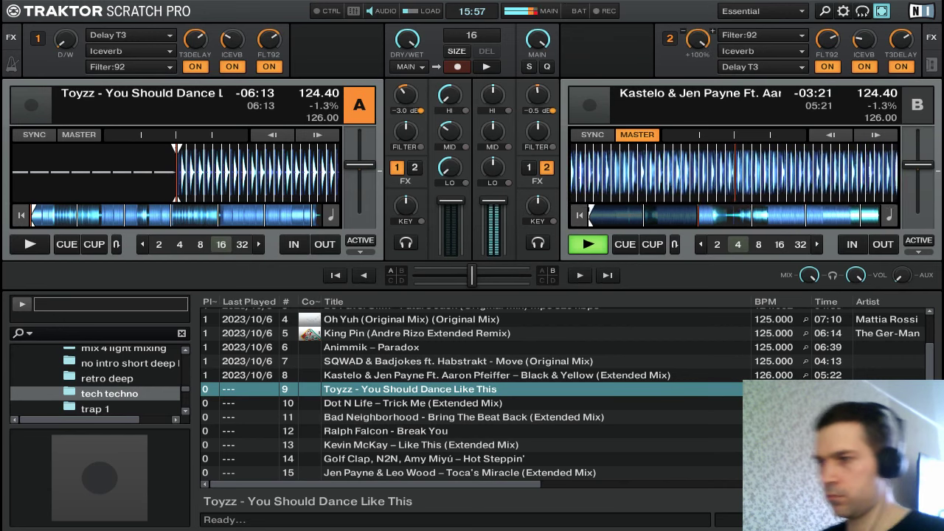
drag(697, 39, 698, 81)
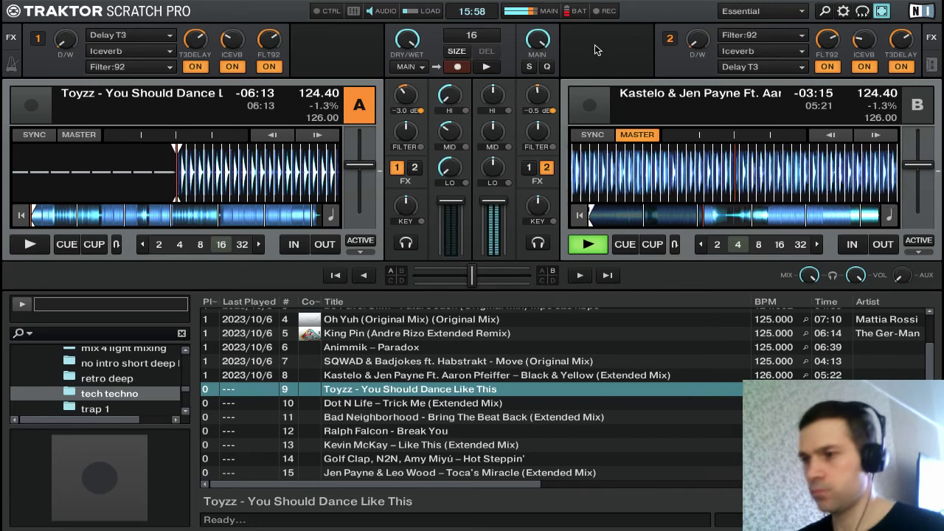
Look ahead in the playlist to Ralph Falcon - Break You
key(Down)
key(Down)
key(Down)
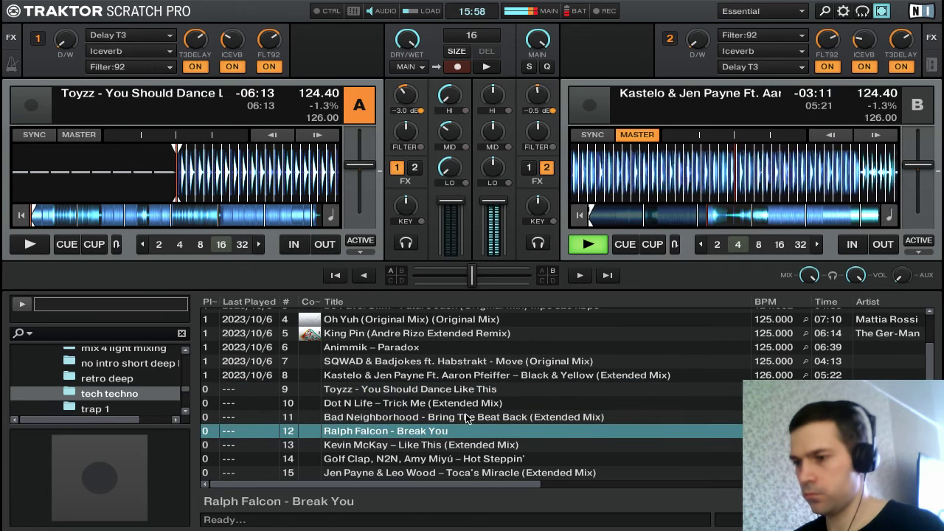
Sweep FX unit 2's dry/wet mix up to 100% over deck B's breakdown and bring it back down
scroll(466, 419, up, 1)
scroll(464, 418, down, 1)
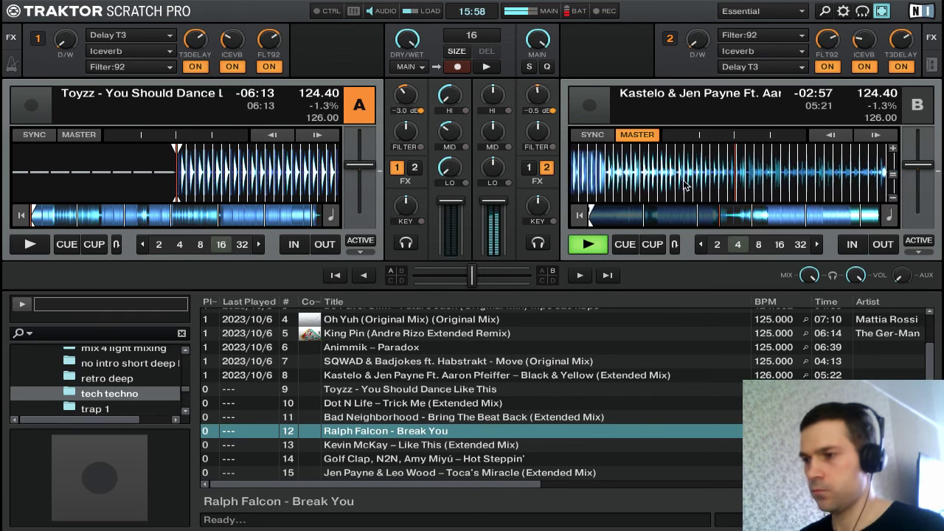
drag(694, 42, 693, 34)
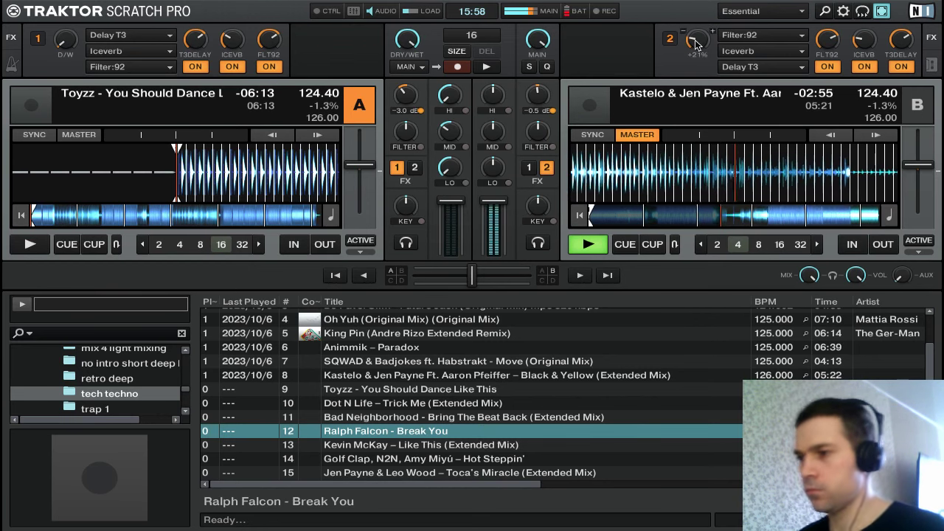
scroll(695, 43, up, 8)
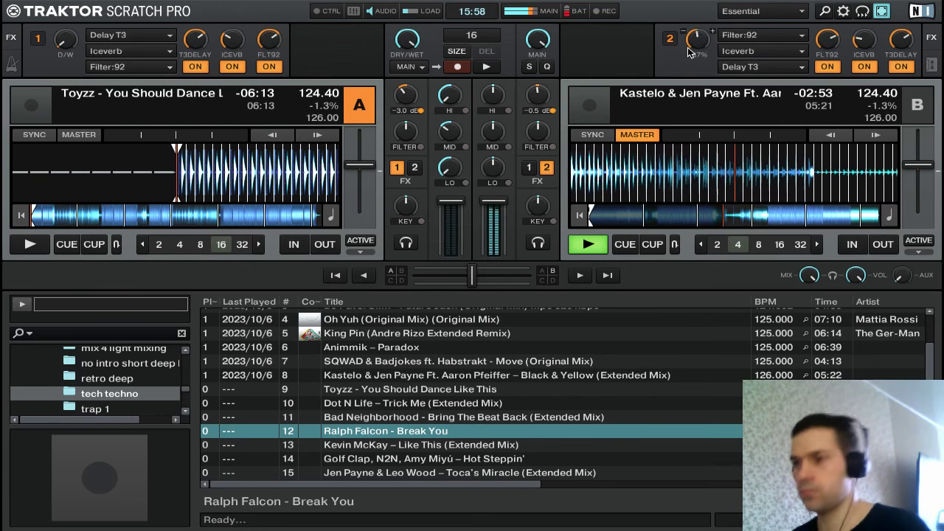
drag(695, 42, 695, 34)
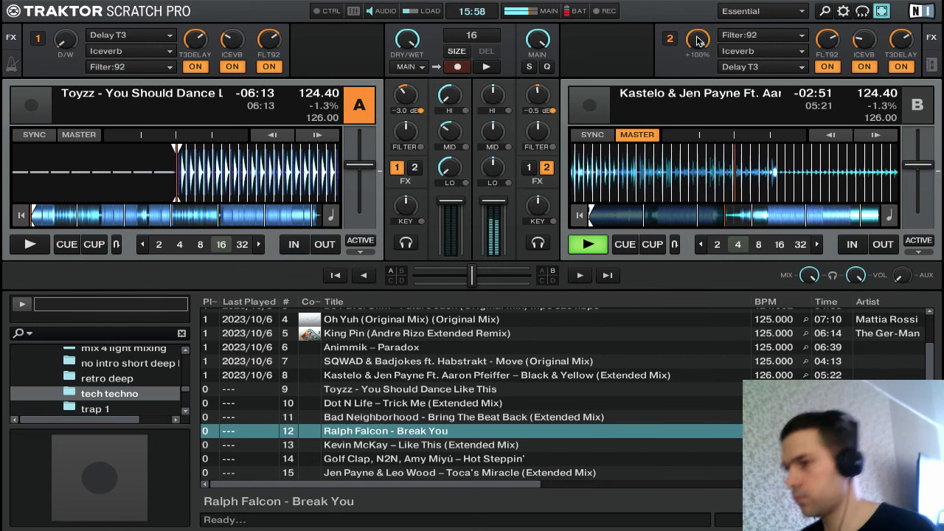
drag(835, 43, 835, 49)
drag(694, 44, 694, 51)
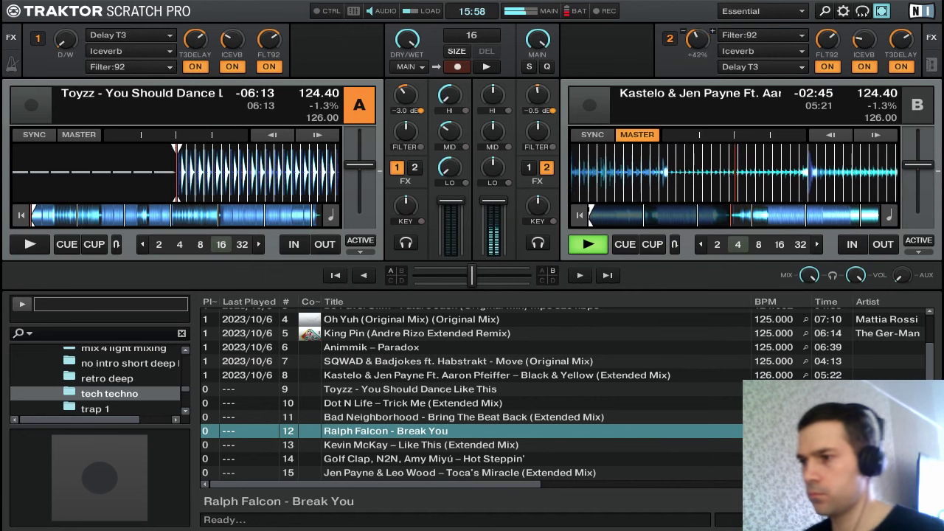
Replace Iceverb with Flanger in FX unit 2's second slot and switch the effect on
click(723, 53)
click(746, 68)
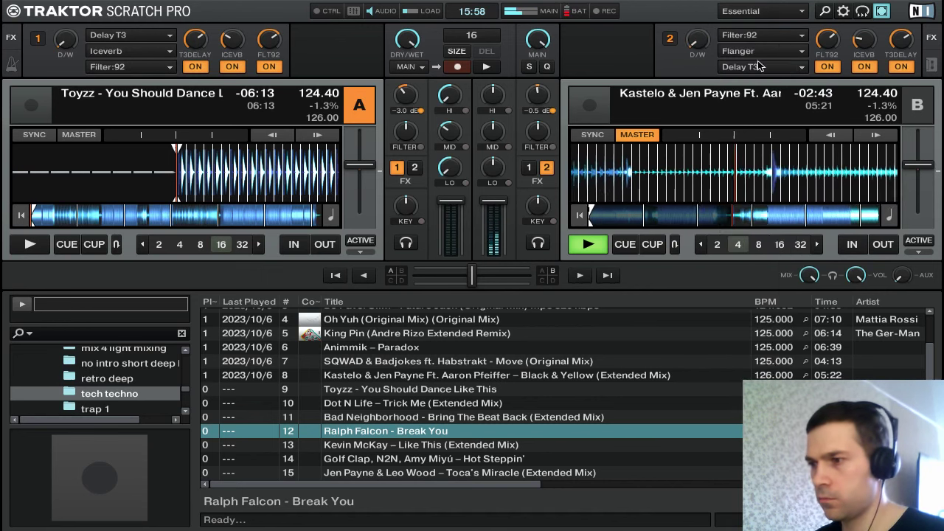
click(863, 66)
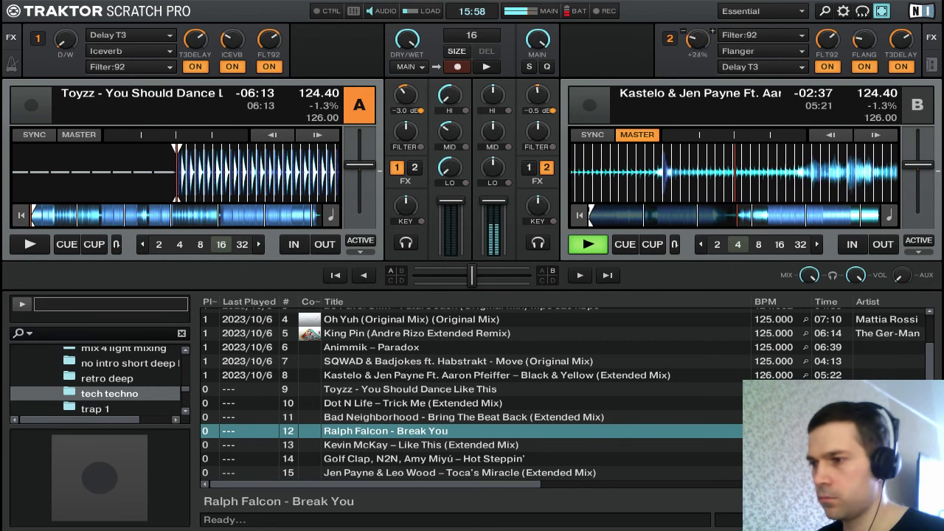
Swap FX unit 2's second effect to Gater, switched on, and raise the unit's dry/wet mix to about 72%
click(769, 53)
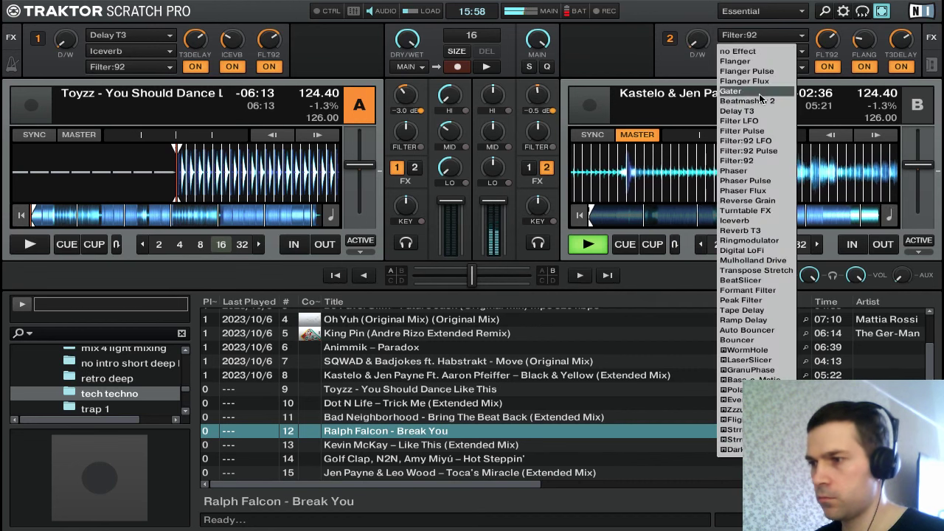
click(732, 91)
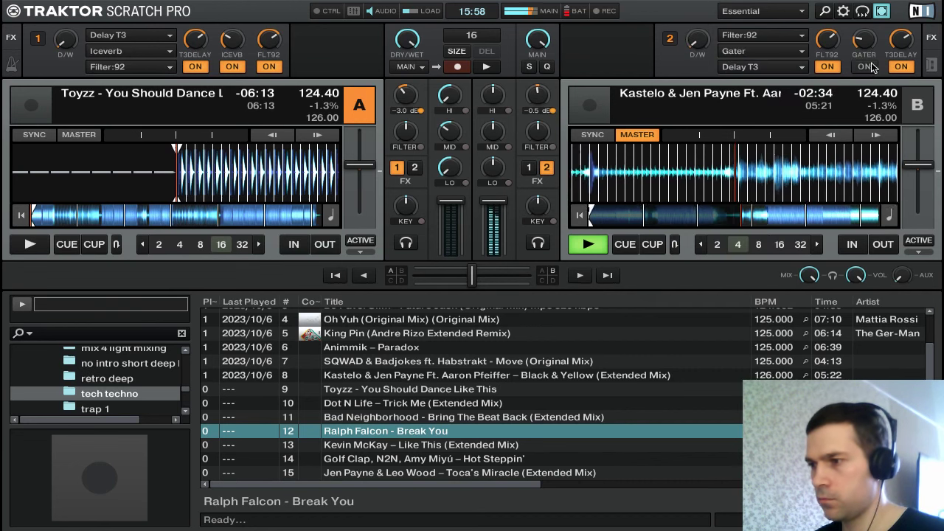
drag(697, 41, 698, 20)
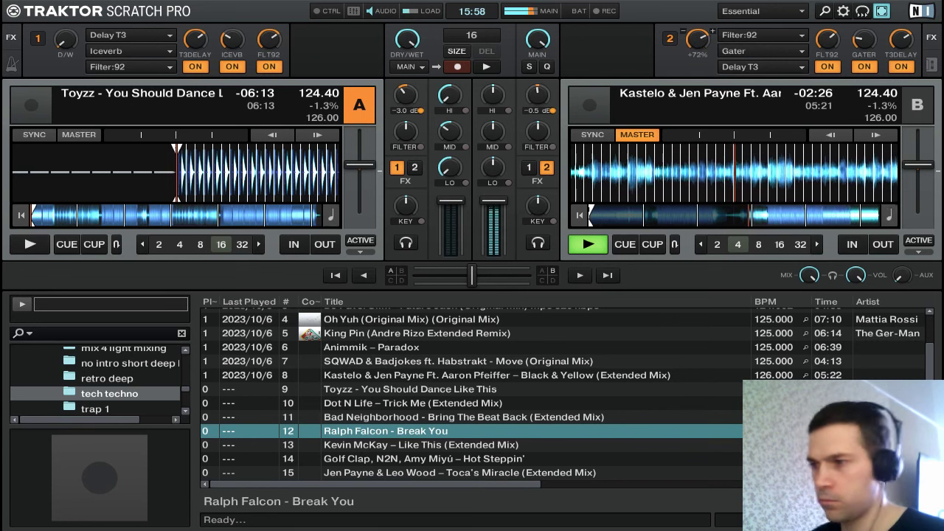
Lower FX unit 2's dry/wet mix while adjusting its Filter:92 amount to about 42% and Delay T3 to 1/8
drag(691, 43, 691, 47)
drag(832, 44, 832, 26)
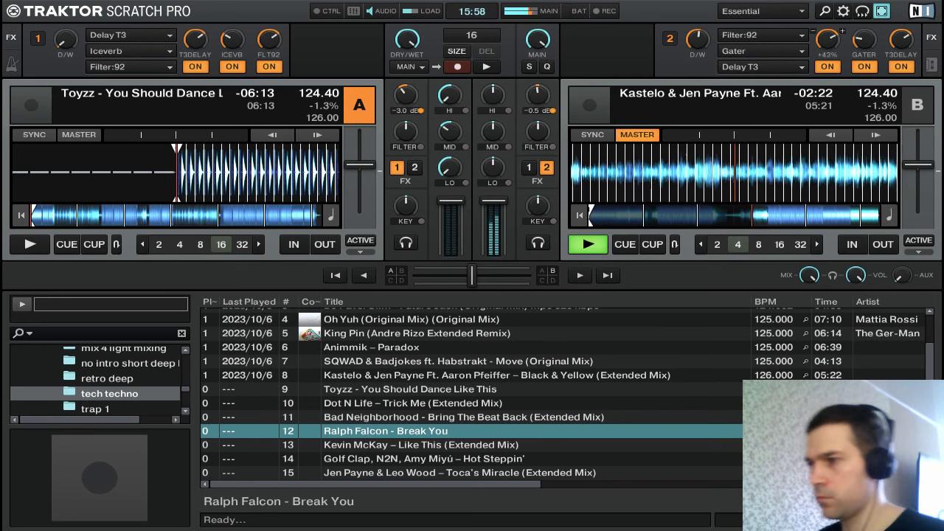
drag(900, 44, 900, 22)
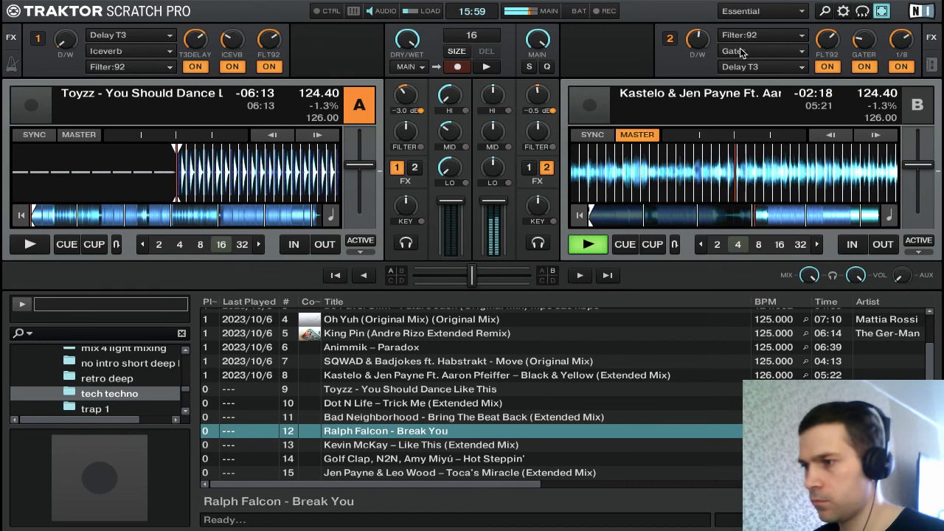
Replace Gater with Phaser in FX unit 2, switch it on and set the dry/wet mix to about 49%
mouse_move(697, 40)
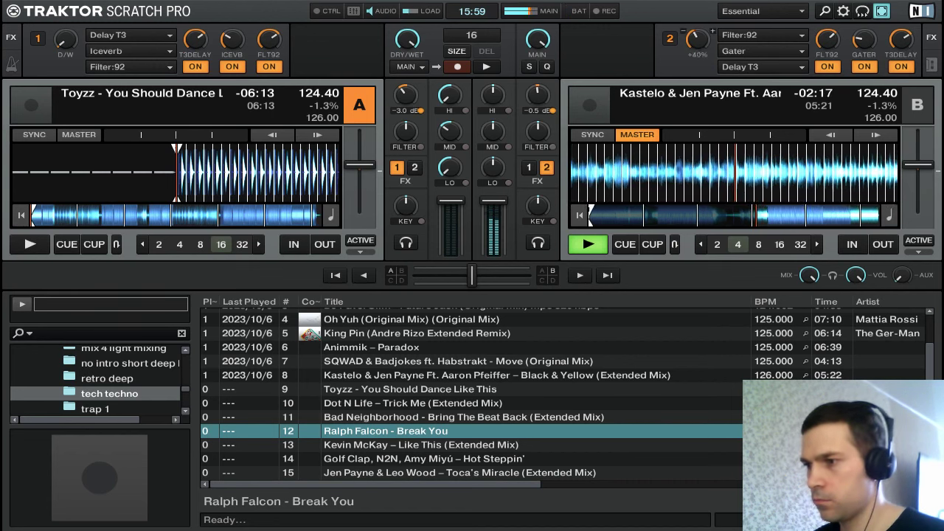
click(721, 50)
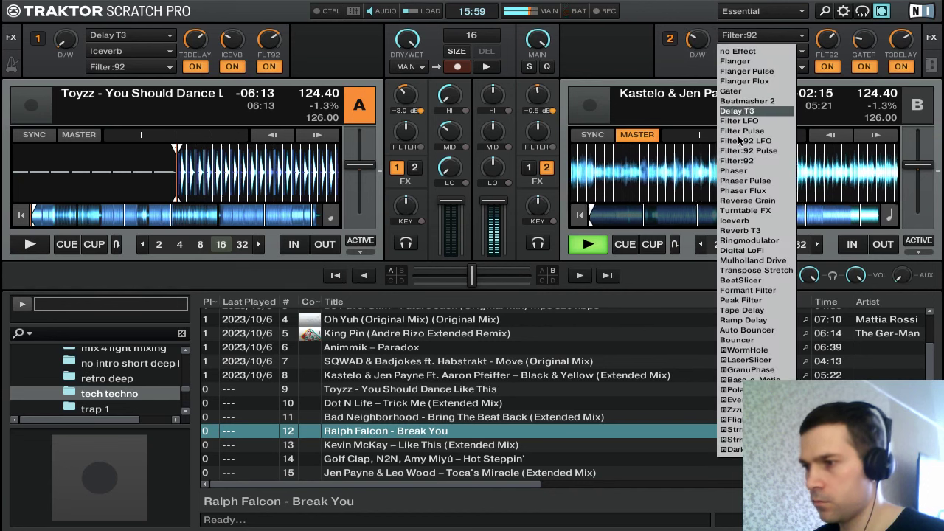
click(750, 172)
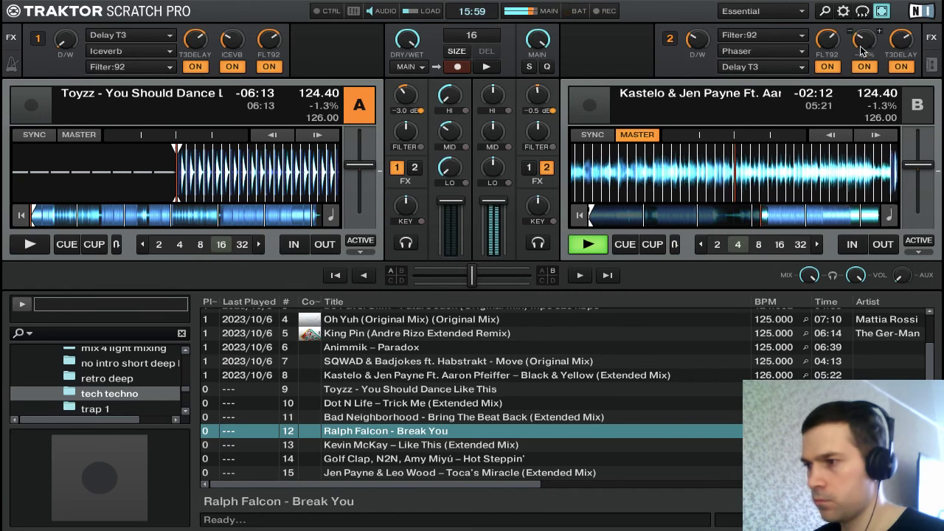
drag(697, 41, 697, 29)
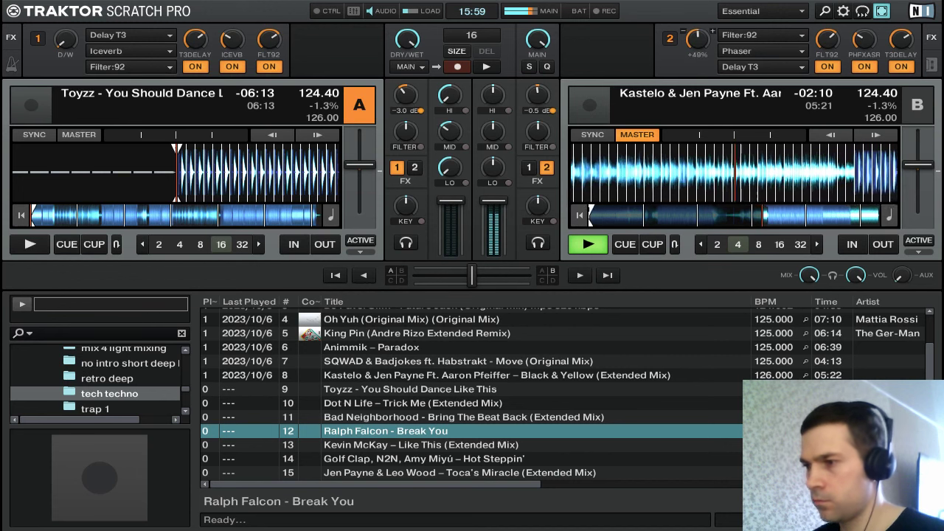
Adjust the Phaser amount in FX unit 2 and return the unit's dry/wet mix to 0% for deck B's drop
click(771, 37)
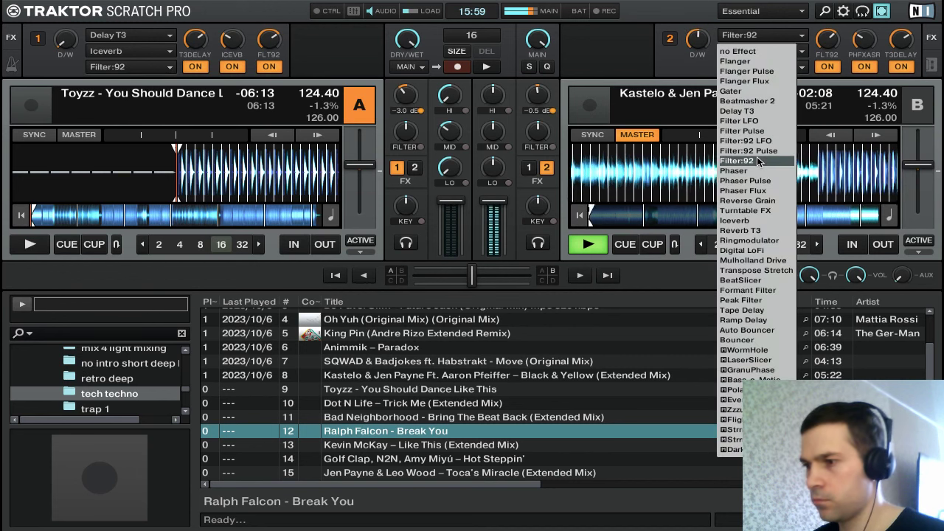
click(862, 42)
mouse_move(862, 42)
mouse_down()
mouse_move(863, 16)
mouse_move(859, 51)
mouse_up()
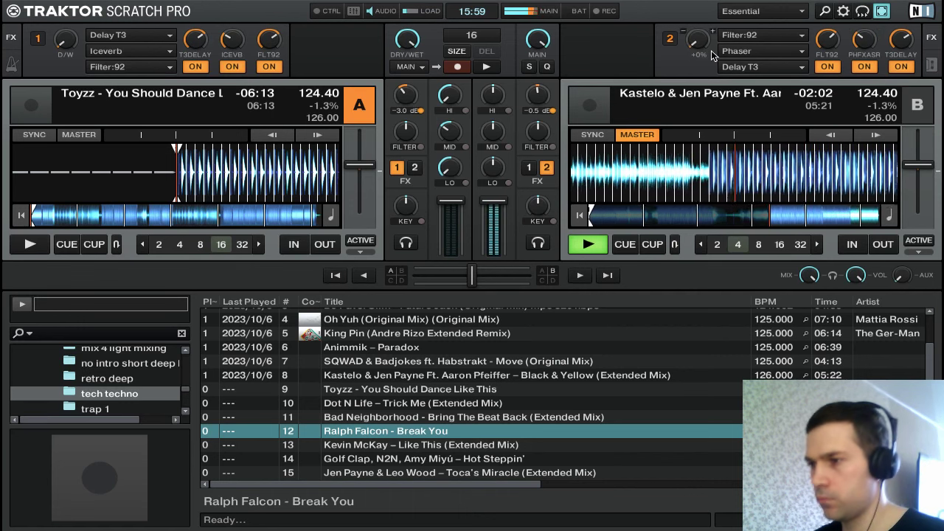
Open the effect choices for FX unit 2's second slot
click(743, 52)
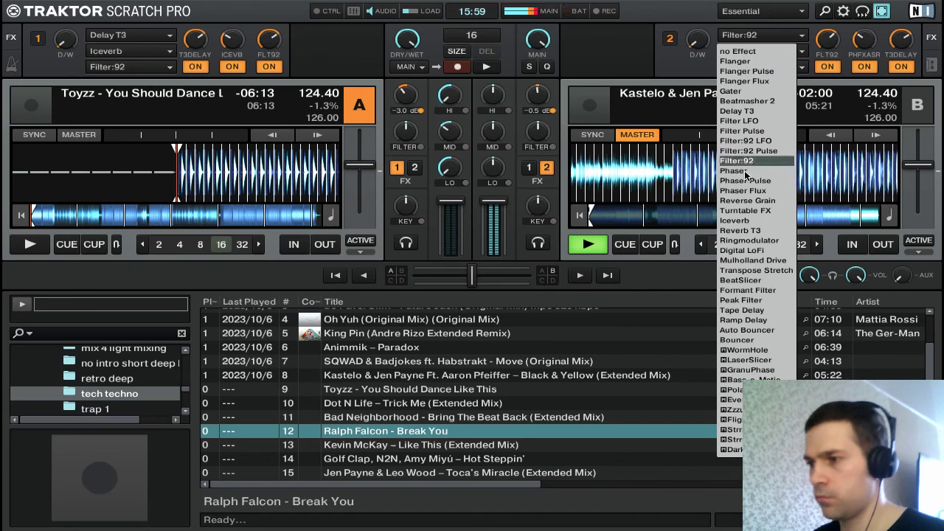
Set the second effect slot of FX unit 2 to Iceverb
click(750, 220)
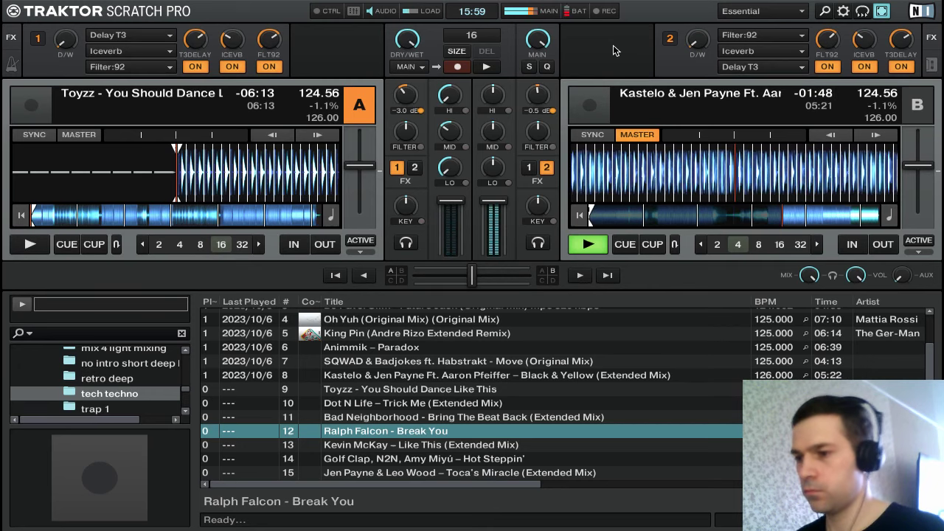
Start deck A with its channel volume fully down and gradually raise the volume to full
scroll(445, 219, down, 10)
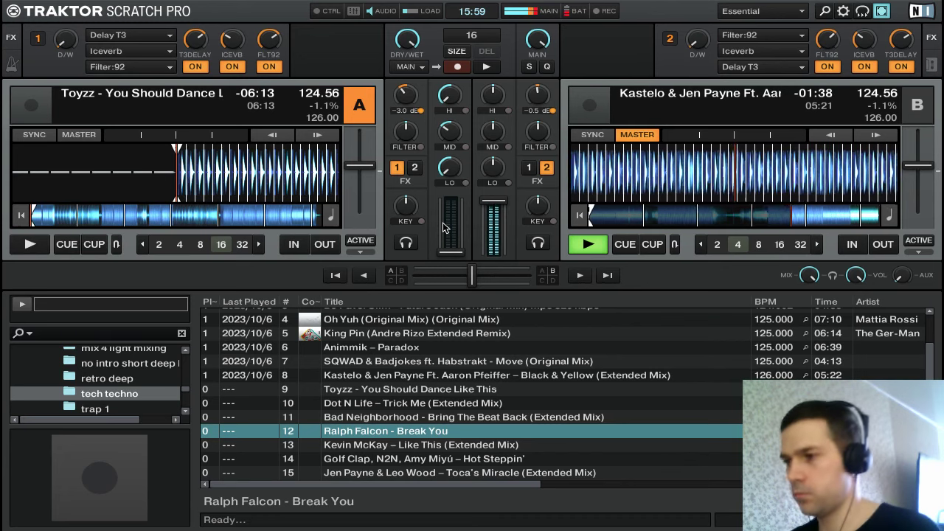
key(q)
key(q)
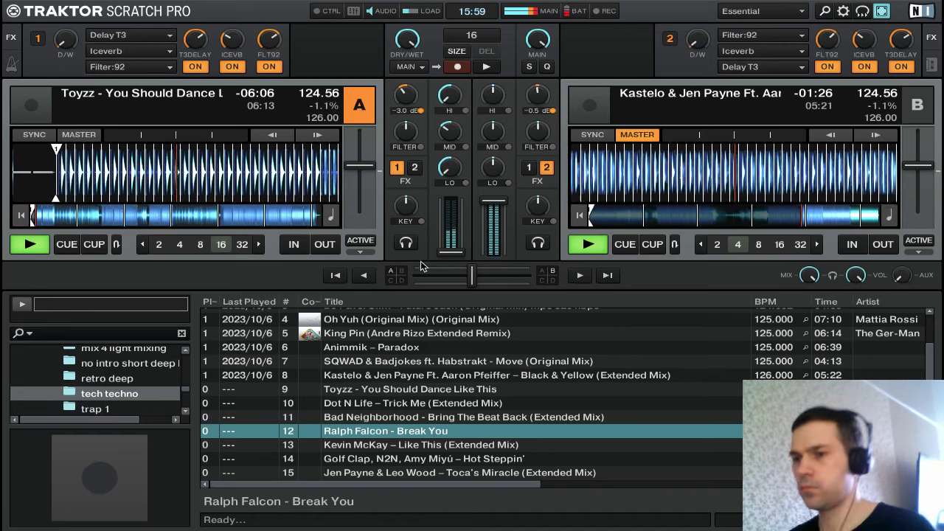
mouse_move(451, 254)
mouse_down()
mouse_move(451, 231)
mouse_move(457, 238)
mouse_up()
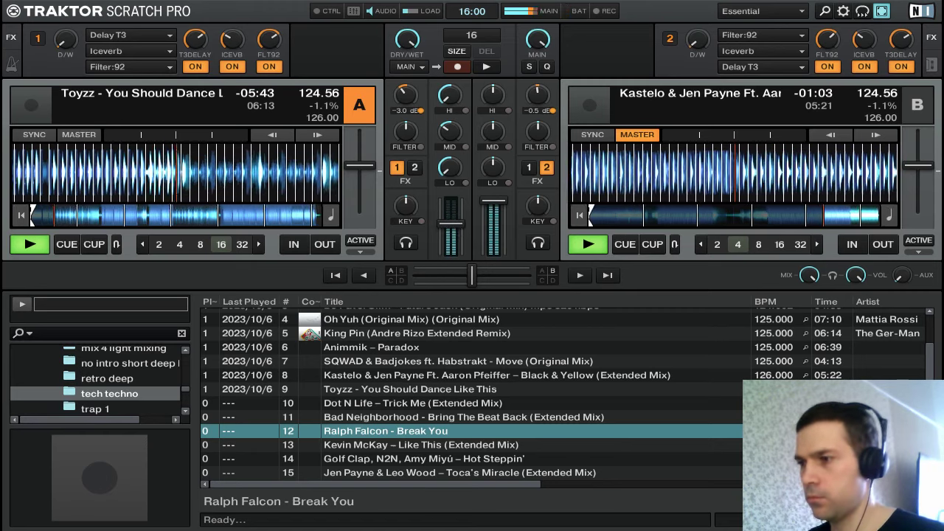
drag(451, 223, 456, 203)
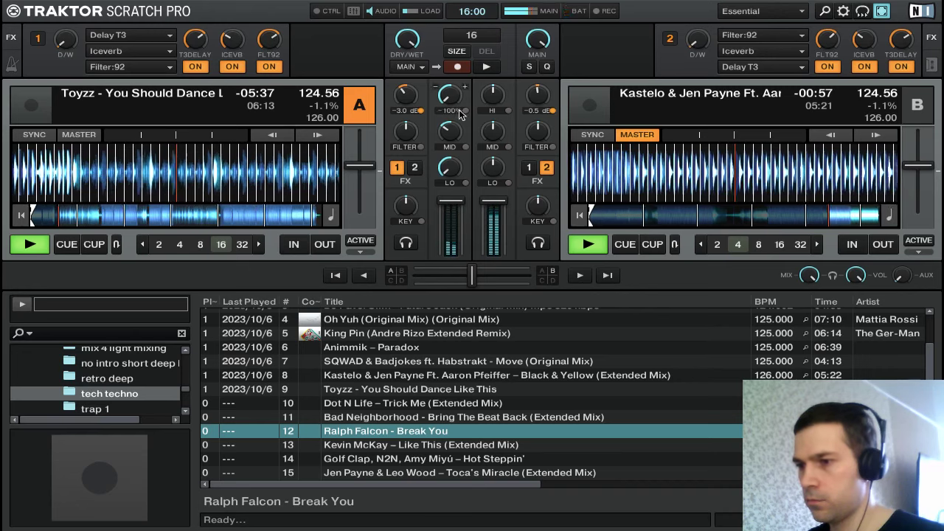
Gradually bring deck A's high, mid and low EQ up to their neutral centre settings
mouse_move(452, 101)
mouse_down()
mouse_move(451, 92)
mouse_move(441, 103)
mouse_up()
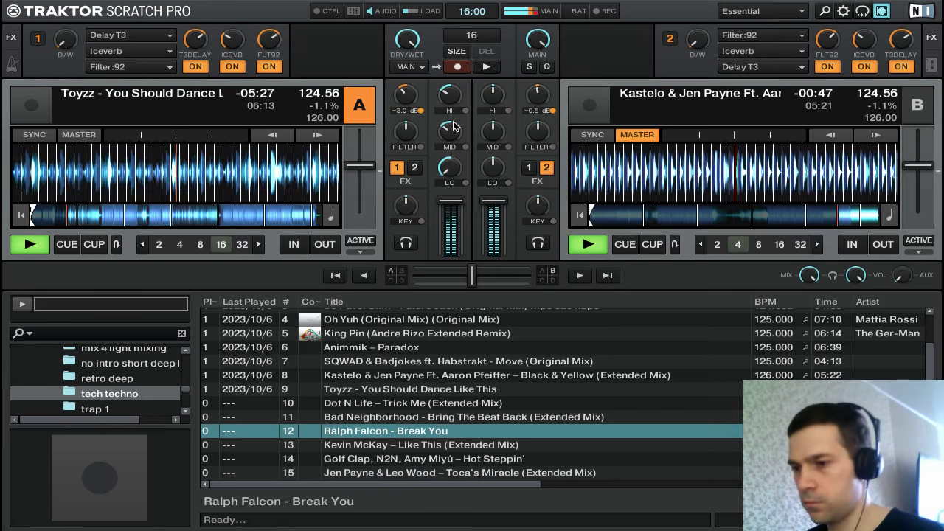
scroll(456, 105, up, 2)
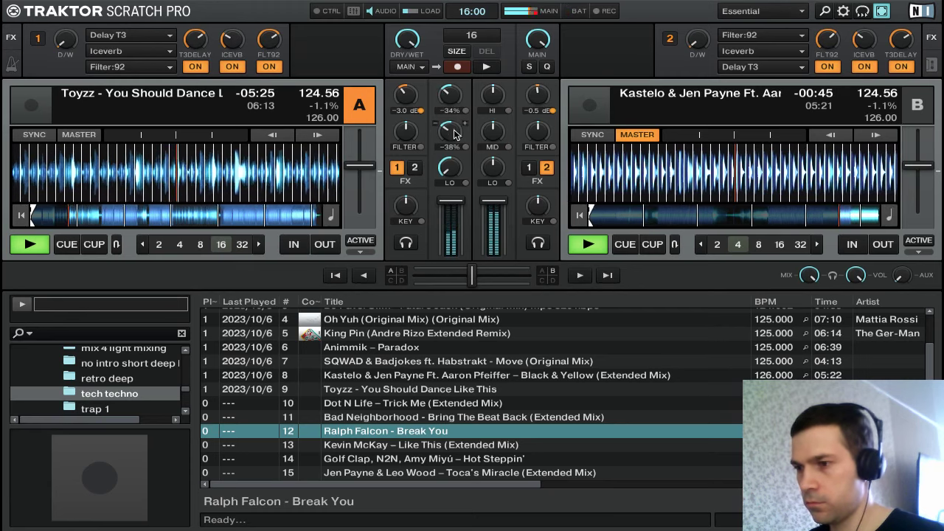
drag(455, 134, 449, 107)
double_click(449, 130)
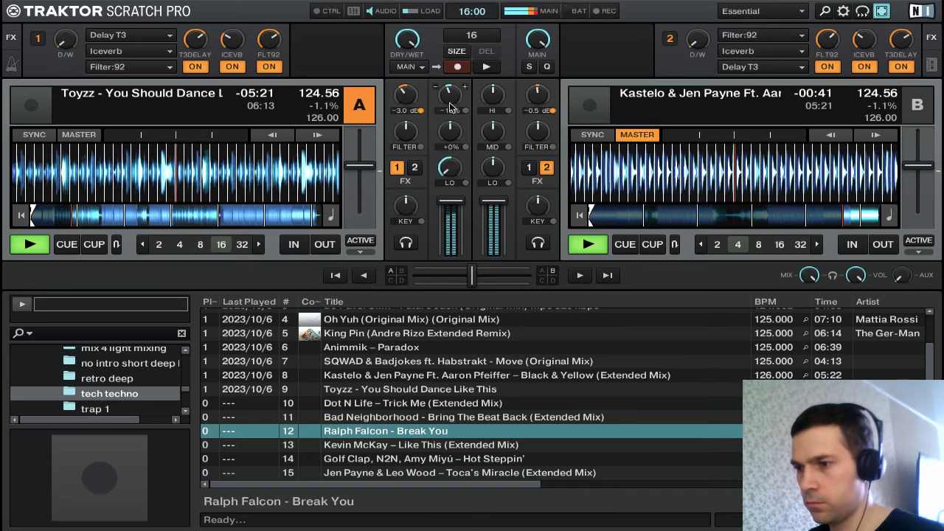
double_click(449, 103)
mouse_move(450, 183)
mouse_down()
mouse_move(433, 191)
mouse_move(453, 173)
mouse_up()
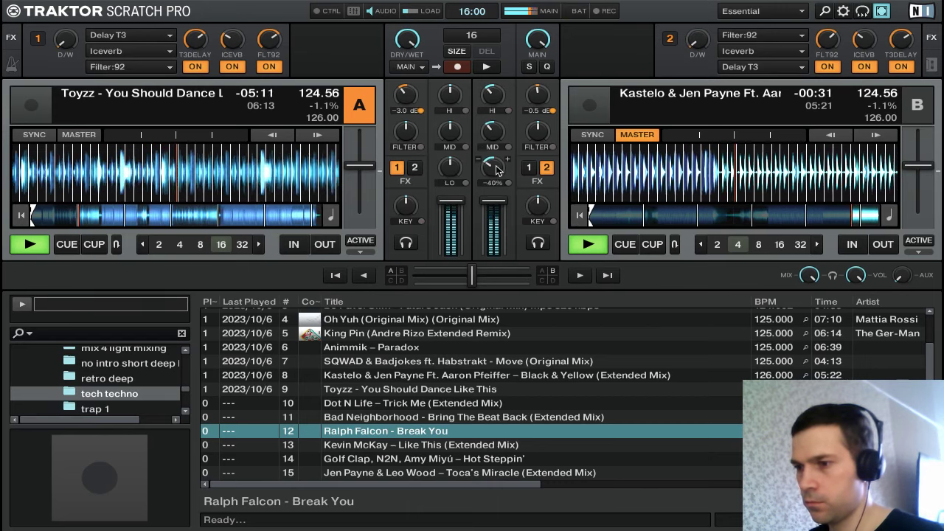
Gradually lower deck B's high, mid and low EQ, reducing the lows the most
drag(499, 169, 497, 176)
scroll(495, 135, down, 2)
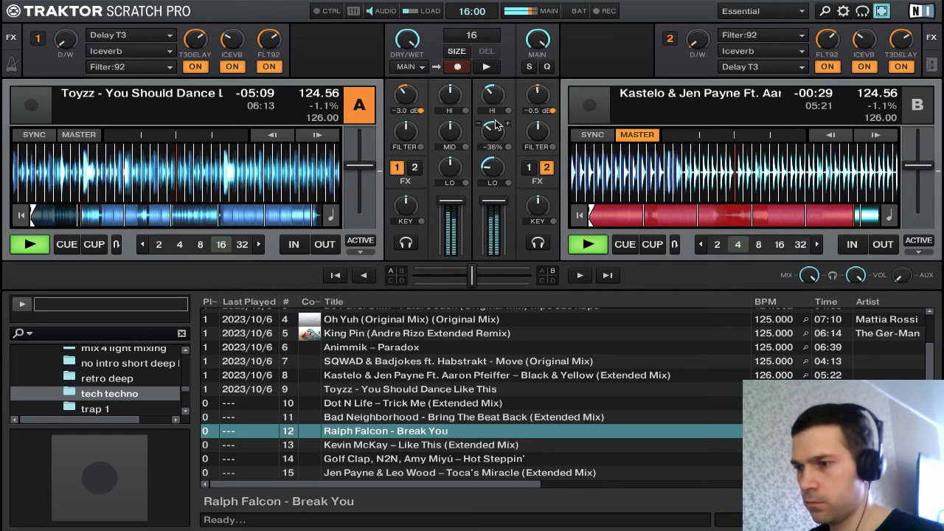
scroll(494, 102, down, 2)
drag(492, 134, 492, 139)
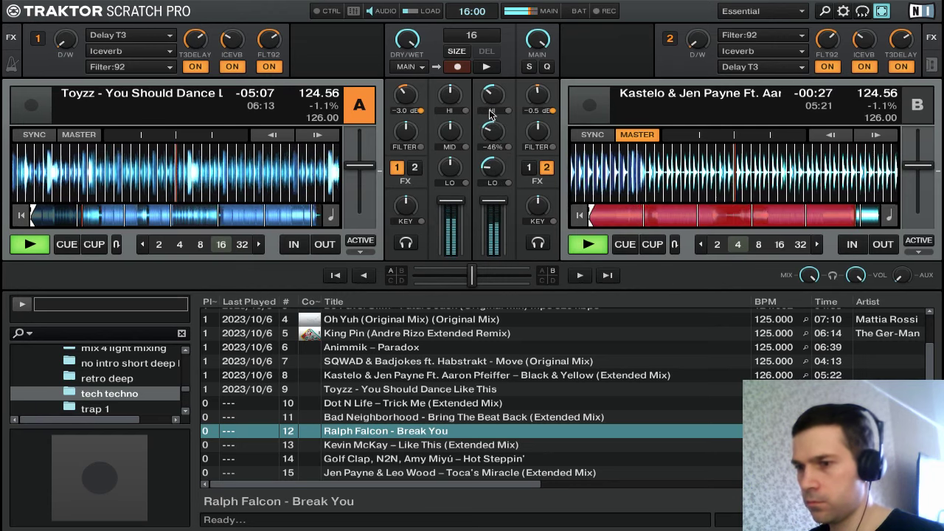
drag(492, 101, 491, 135)
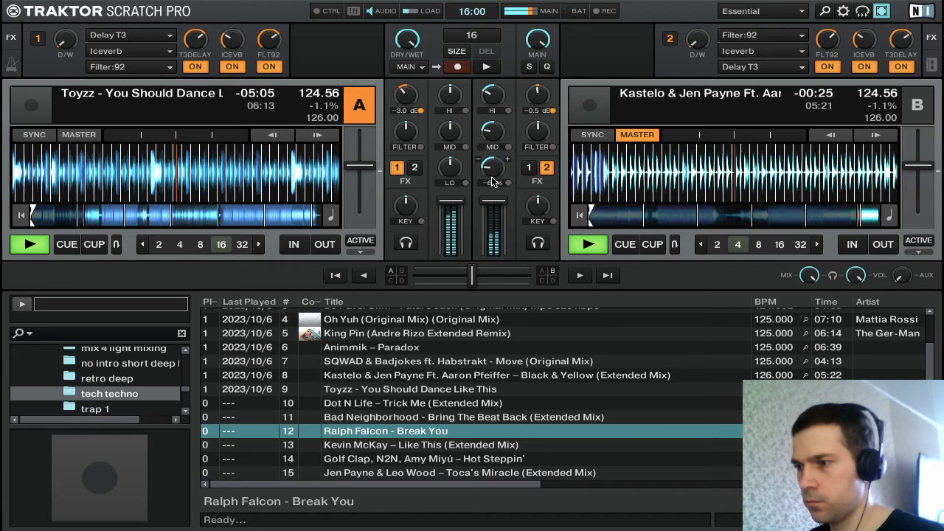
drag(493, 173, 492, 184)
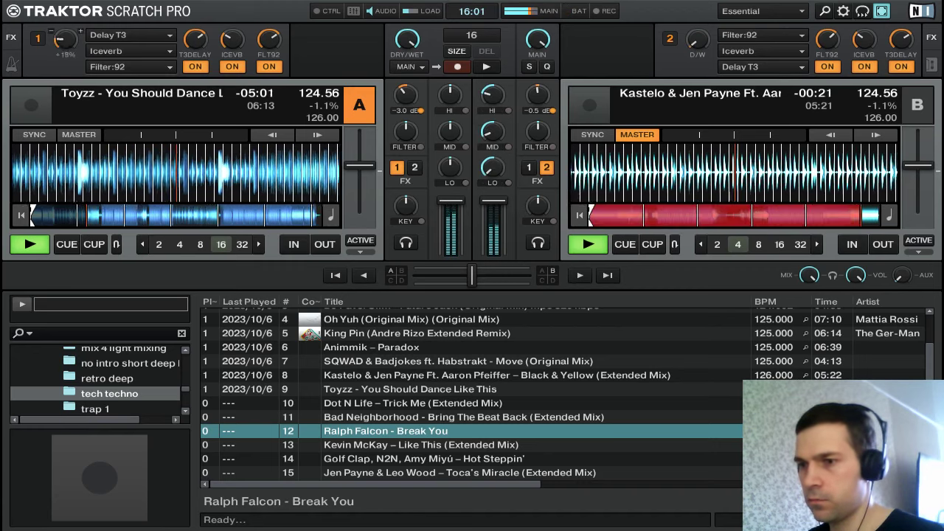
Raise the dry/wet mix of FX unit 1 and set its Filter:92 amount to 60
drag(67, 43, 74, 42)
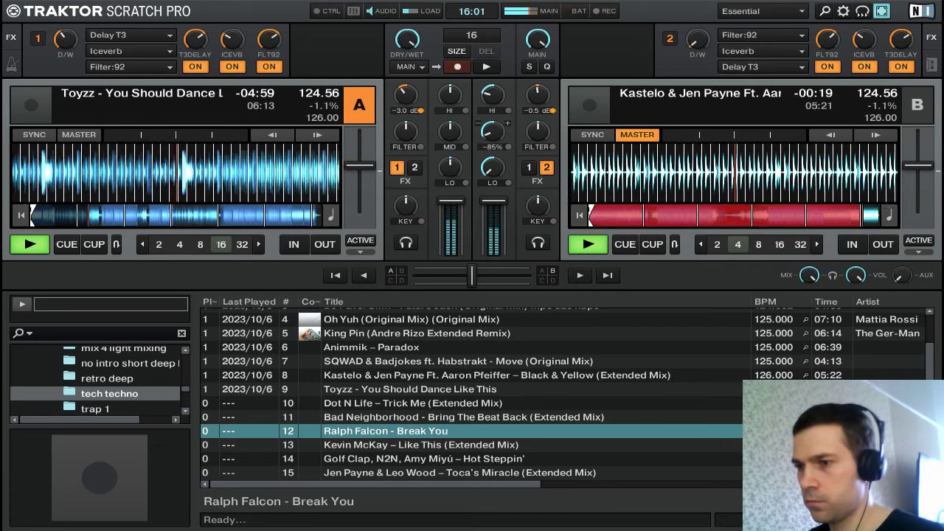
mouse_move(278, 50)
drag(278, 47, 275, 45)
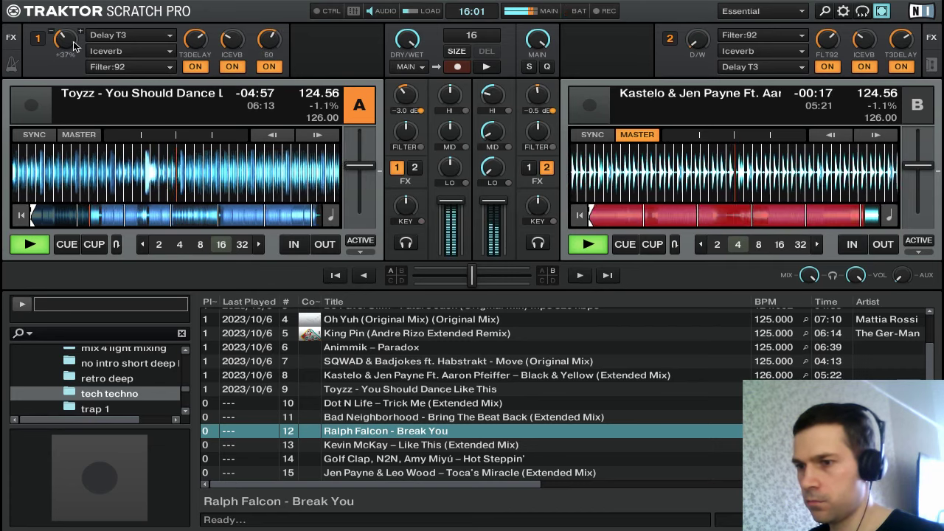
mouse_move(72, 44)
mouse_down()
mouse_move(87, 36)
mouse_move(73, 34)
mouse_up()
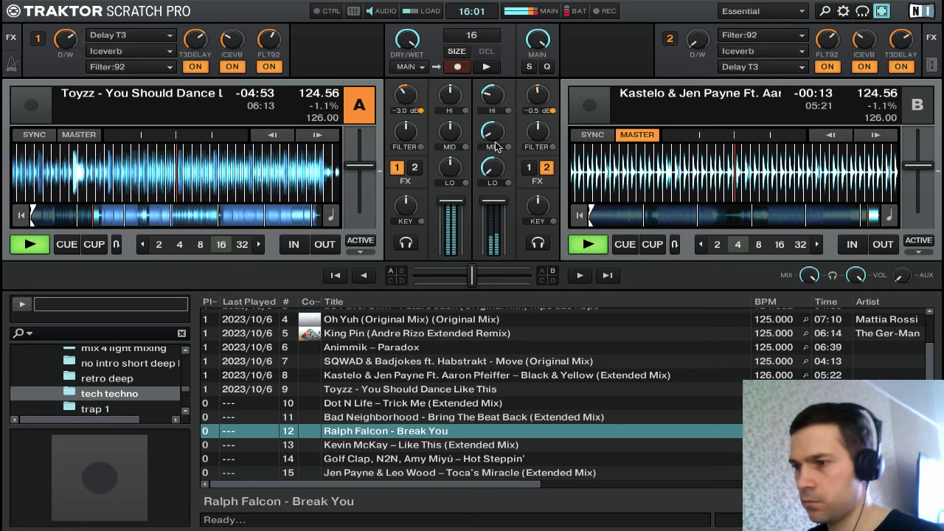
Fade out deck B by cutting its mid and high EQ to -100% and closing its volume, and return it to its cue point
drag(491, 137, 491, 146)
drag(499, 101, 499, 115)
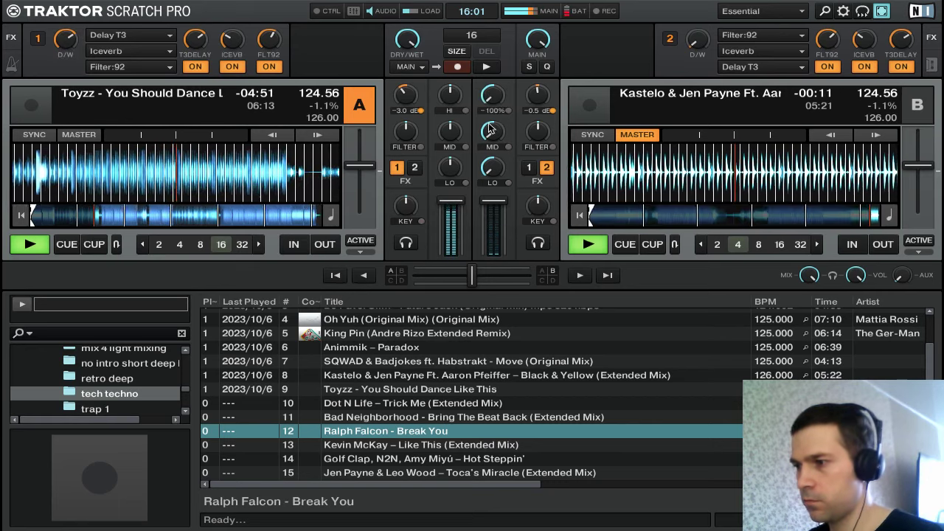
drag(493, 203, 493, 255)
key(j)
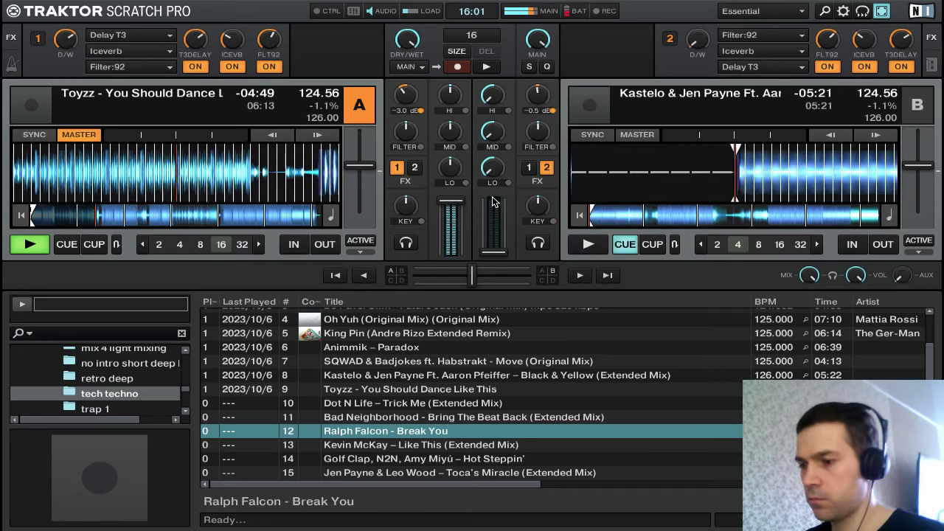
Set deck B's mid EQ to -25% and turn the dry/wet mix of FX unit 1 fully down
mouse_move(485, 140)
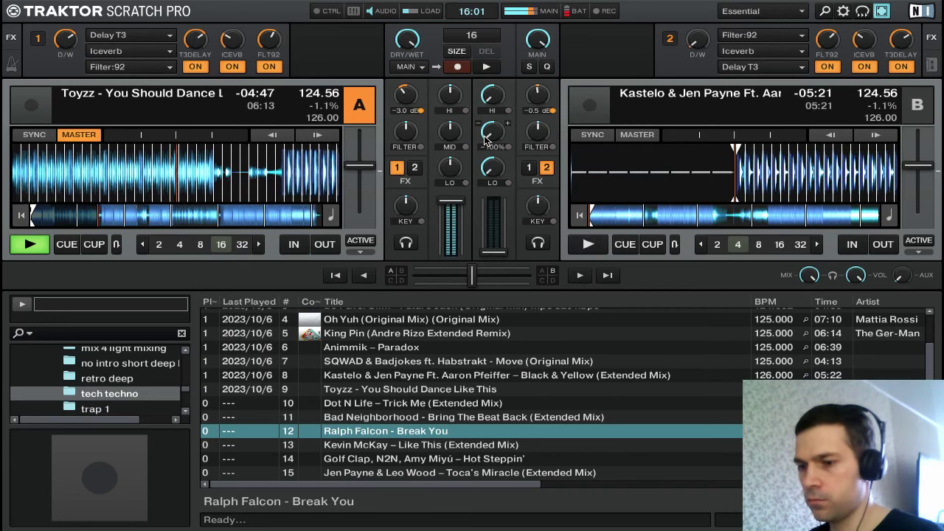
scroll(485, 139, up, 5)
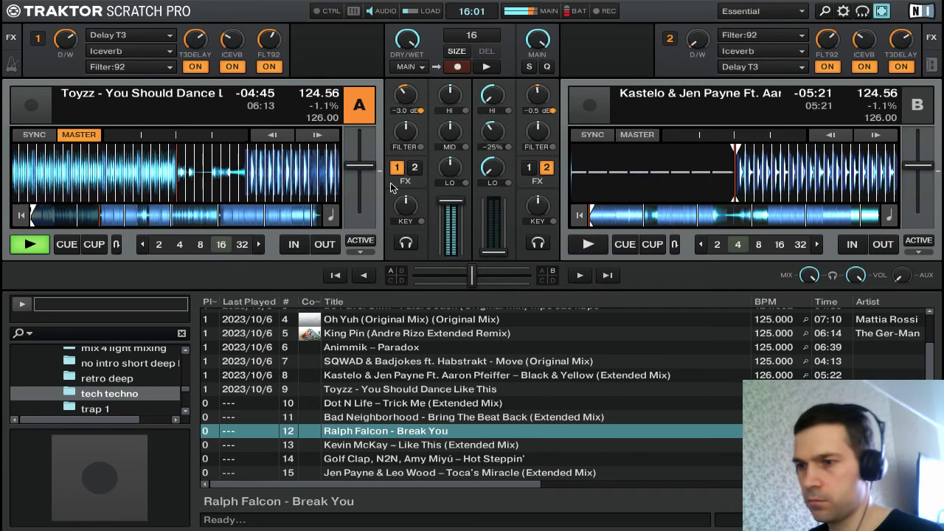
drag(69, 43, 68, 62)
scroll(68, 41, down, 3)
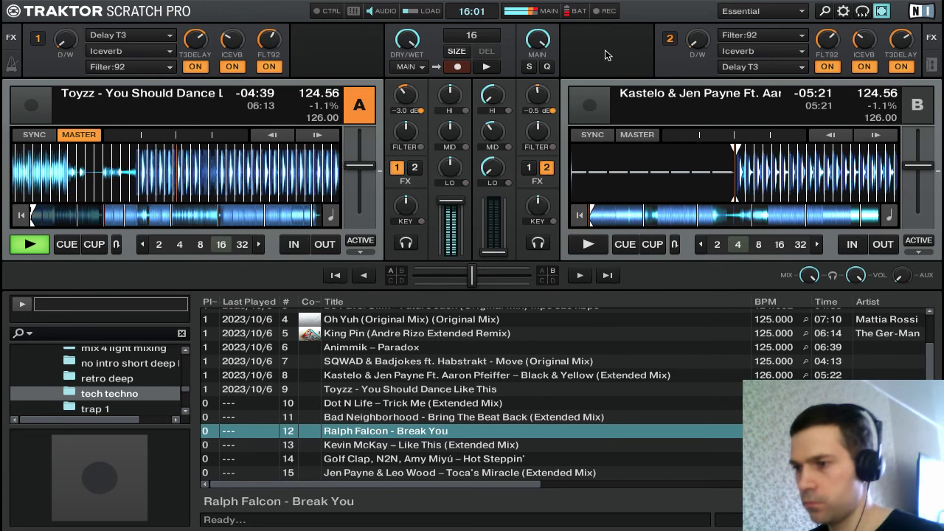
Browse the unplayed tracks from Ralph Falcon - Break You to Toca's Miracle with deck B in focus
key(Tab)
key(Down)
key(Down)
key(Down)
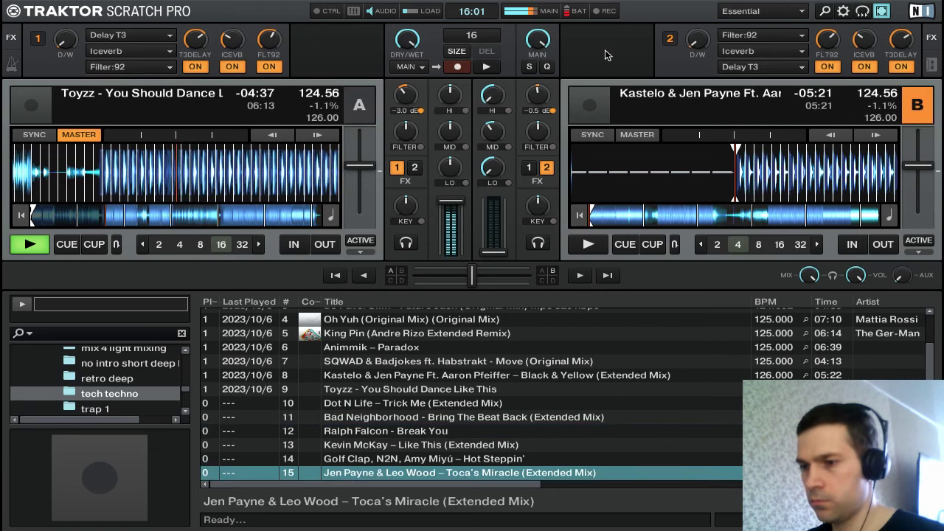
key(Up)
key(Up)
key(Up)
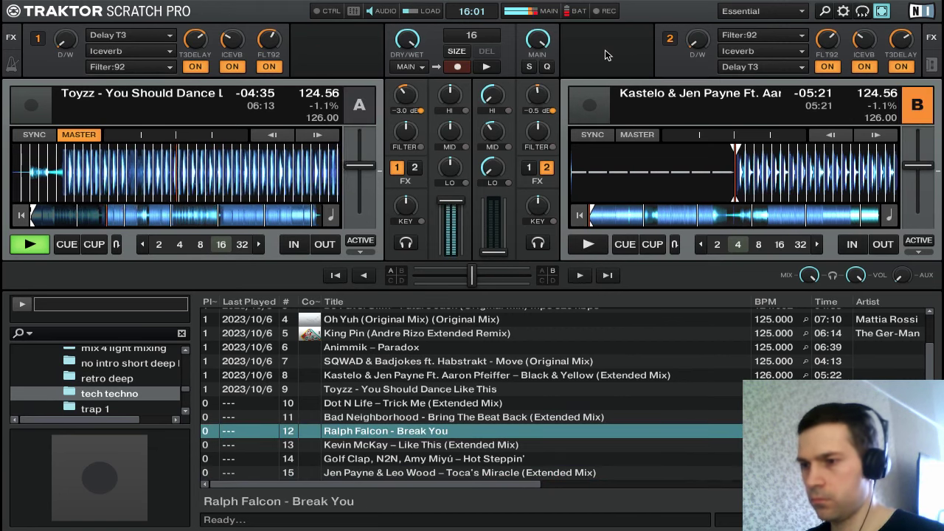
Raise the tempo of deck A to 124.72 BPM
key(Tab)
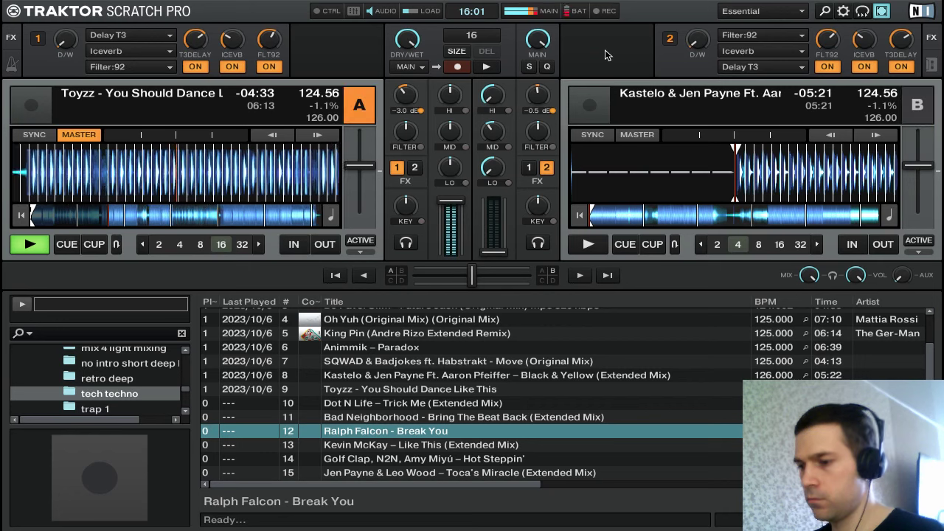
key(equal)
Load Dot N Life – Trick Me (Extended Mix) onto deck B and match its tempo to deck A at 124.72 BPM
key(Tab)
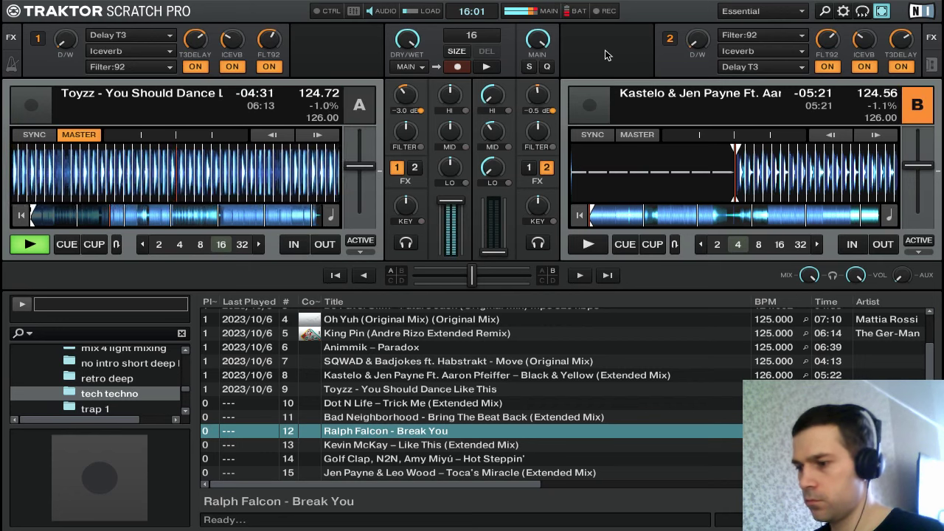
key(Down)
key(Down)
key(Down)
key(Up)
key(Up)
key(Up)
key(Up)
key(Up)
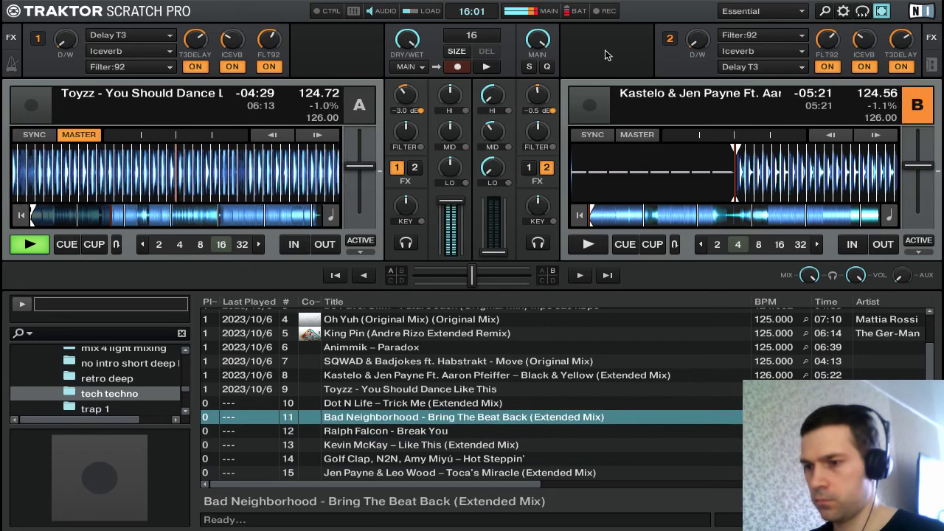
key(Return)
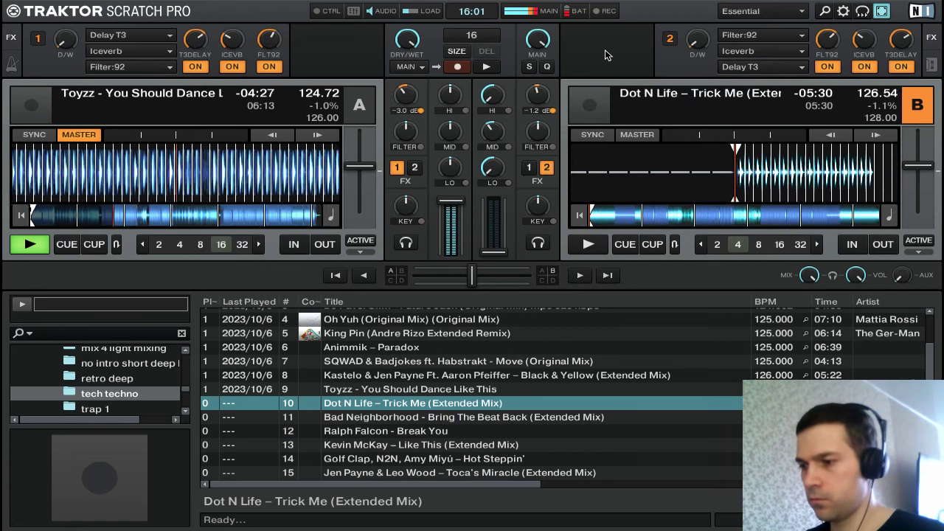
key(s)
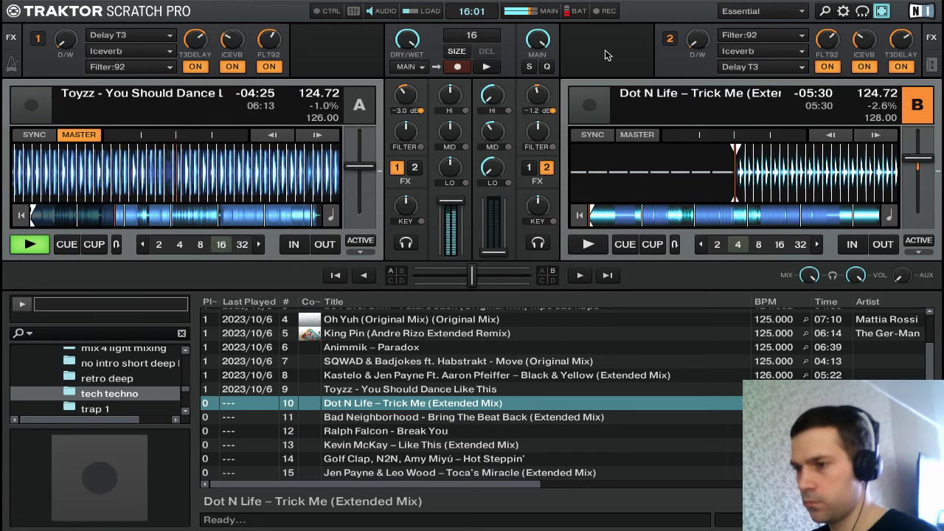
key(l)
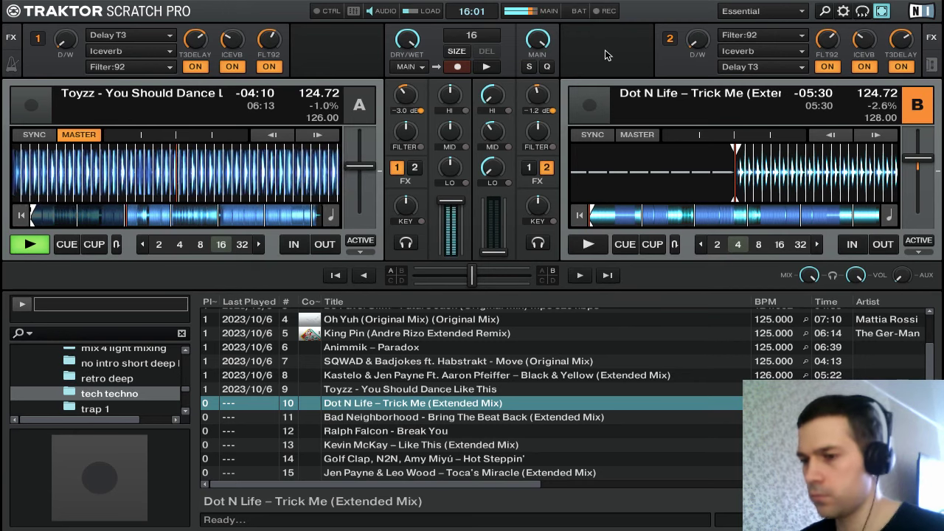
Highlight Ralph Falcon - Break You and look through the played and upcoming tracks of the playlist
key(Down)
key(Down)
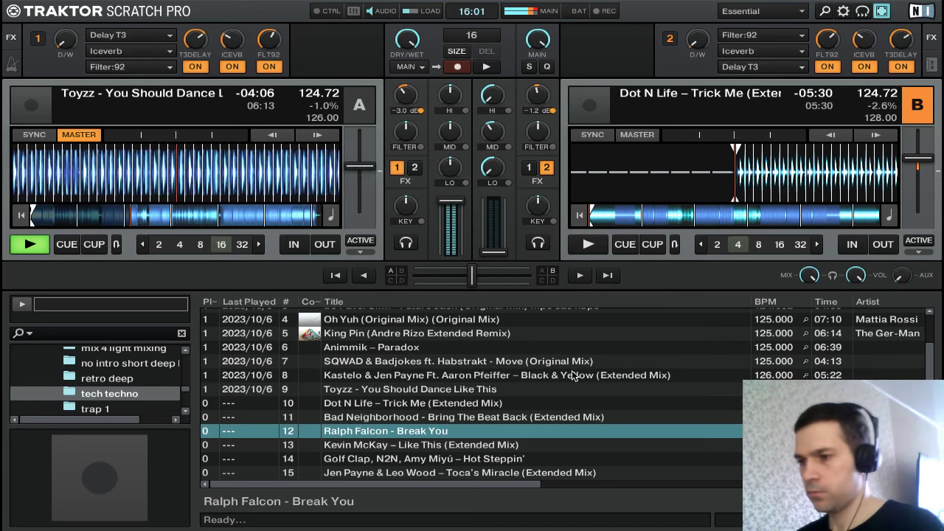
scroll(570, 375, up, 2)
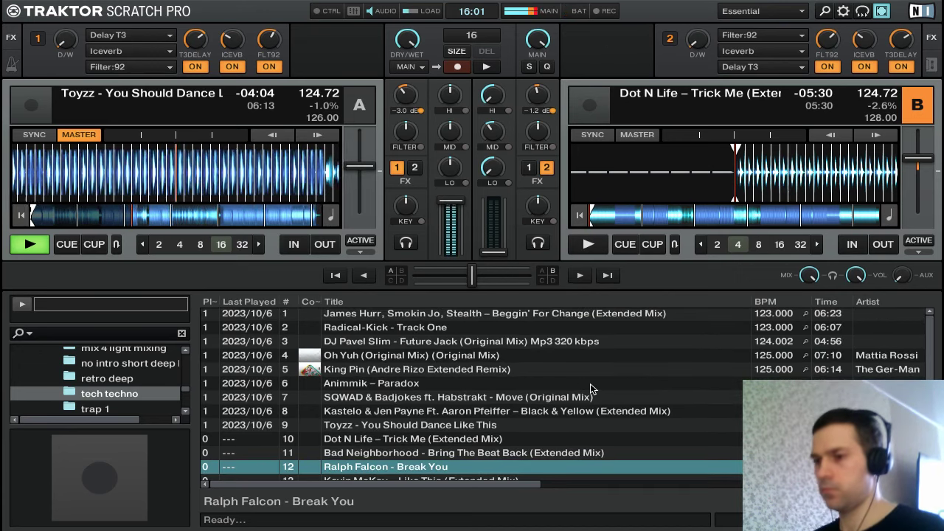
scroll(589, 383, down, 1)
scroll(590, 383, up, 1)
scroll(589, 391, down, 1)
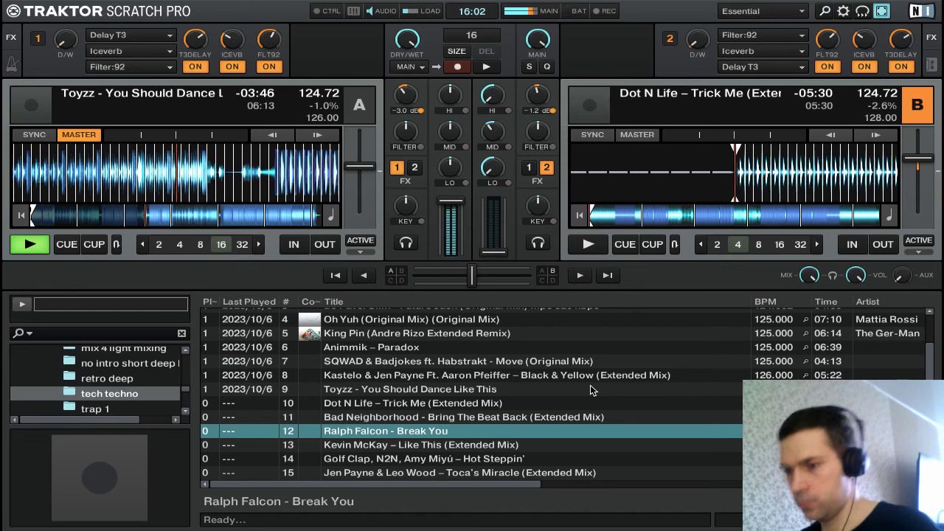
Stop deck B and return it to the cue point at the start of the track
mouse_move(4, 6)
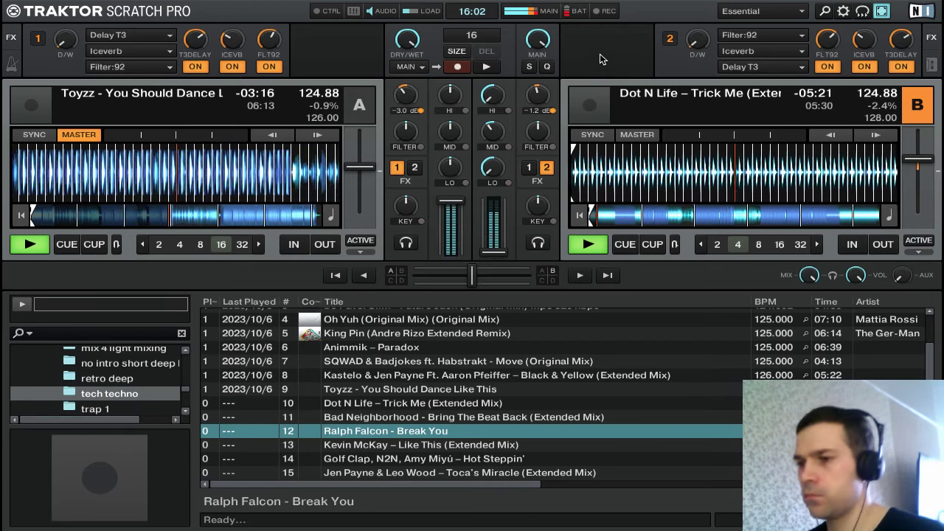
key(k)
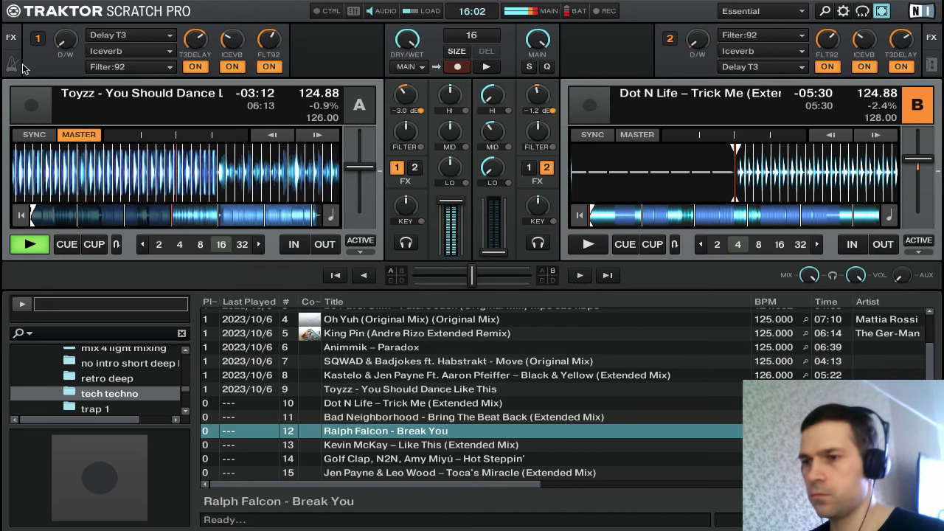
Raise the dry/wet mix of FX unit 1 to 64%
drag(66, 45, 66, 59)
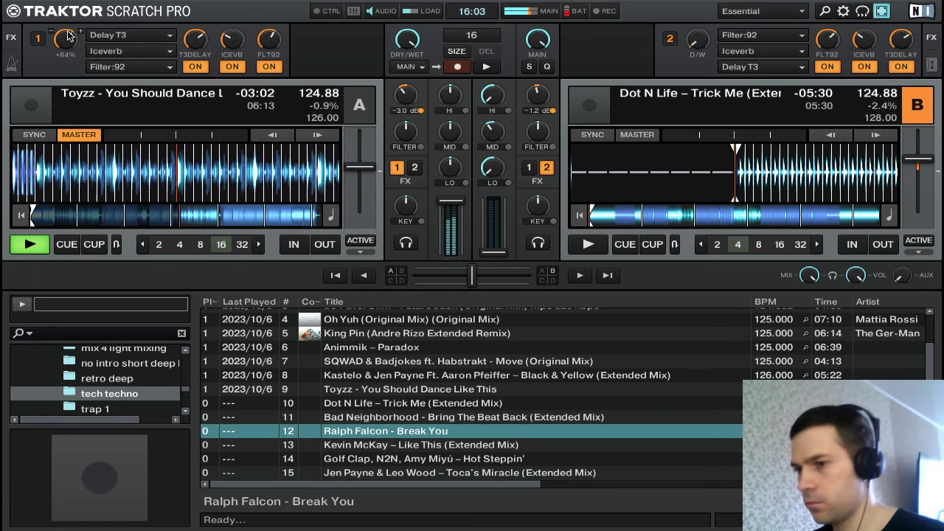
Sweep the dry/wet mix of FX unit 1 up beyond 81% and return it to zero
drag(74, 33, 74, 24)
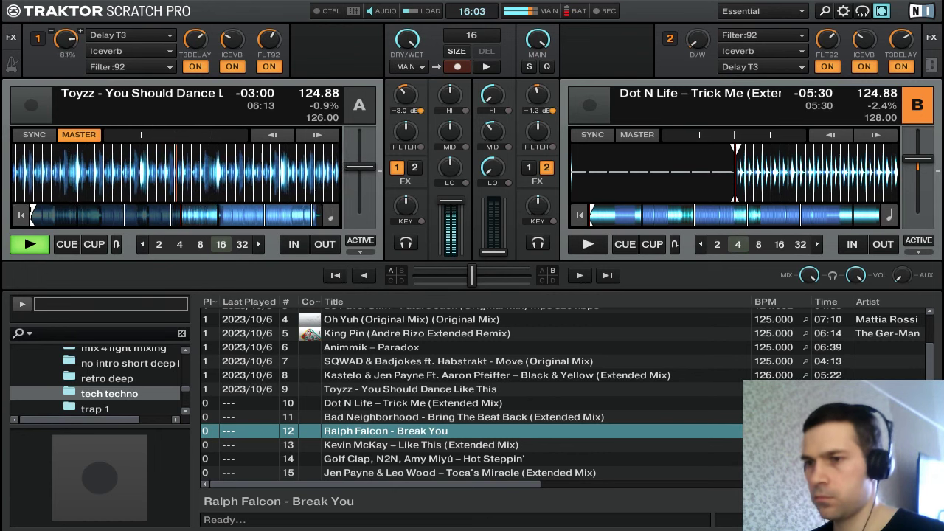
drag(73, 25, 74, 15)
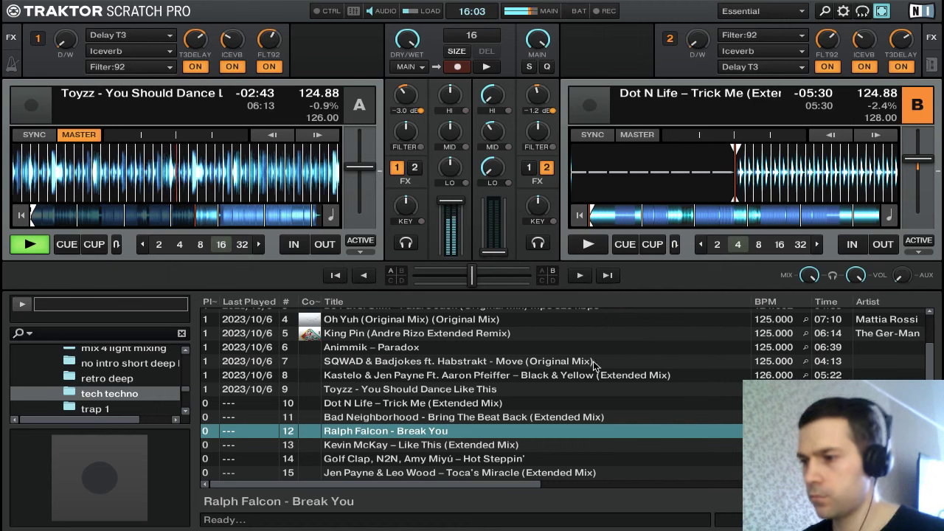
scroll(596, 364, up, 3)
scroll(587, 360, down, 3)
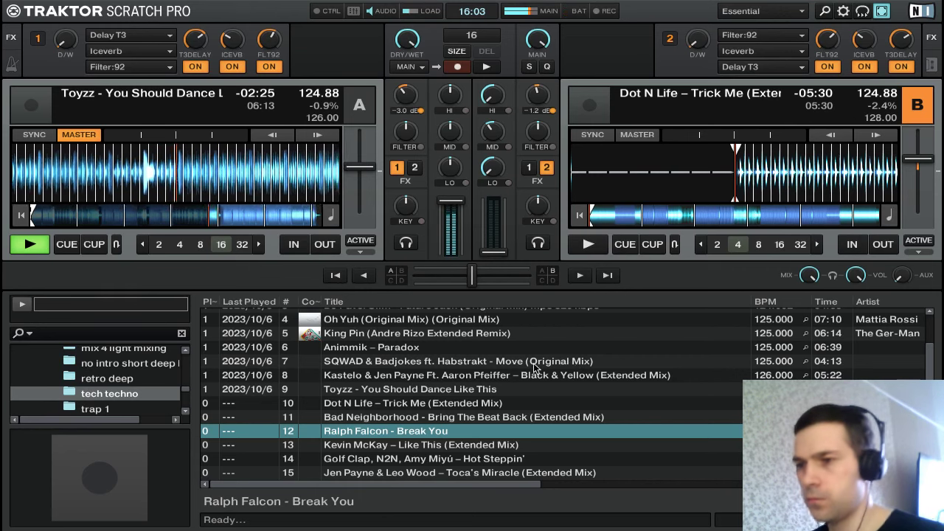
Replace Iceverb with Flanger in FX unit 1, switch the effect on and raise the unit's dry/wet mix to 76%
click(130, 34)
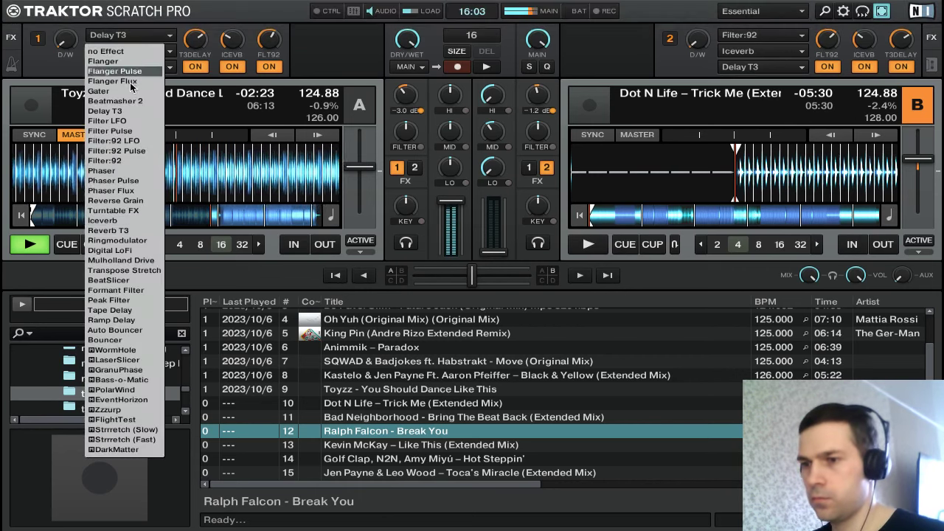
click(104, 61)
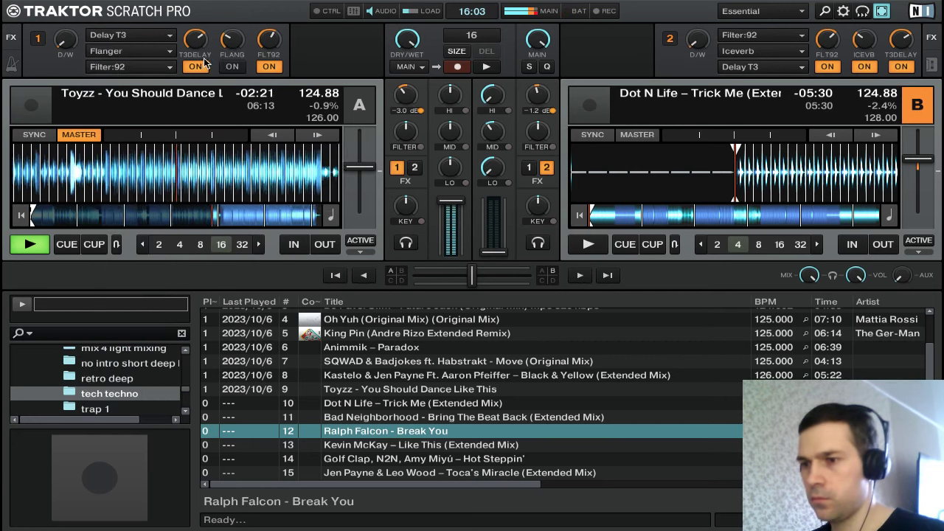
click(229, 67)
mouse_move(67, 42)
mouse_down()
mouse_move(67, 16)
mouse_move(64, 39)
mouse_move(65, 16)
mouse_move(65, 25)
mouse_up()
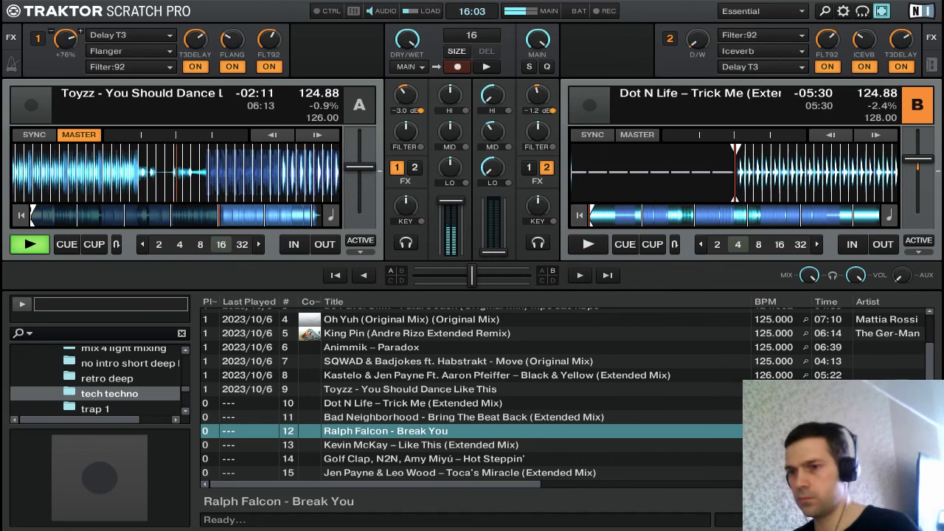
Put Iceverb back in place of Flanger in FX unit 1 and switch it on, with the dry/wet mix at zero
click(162, 52)
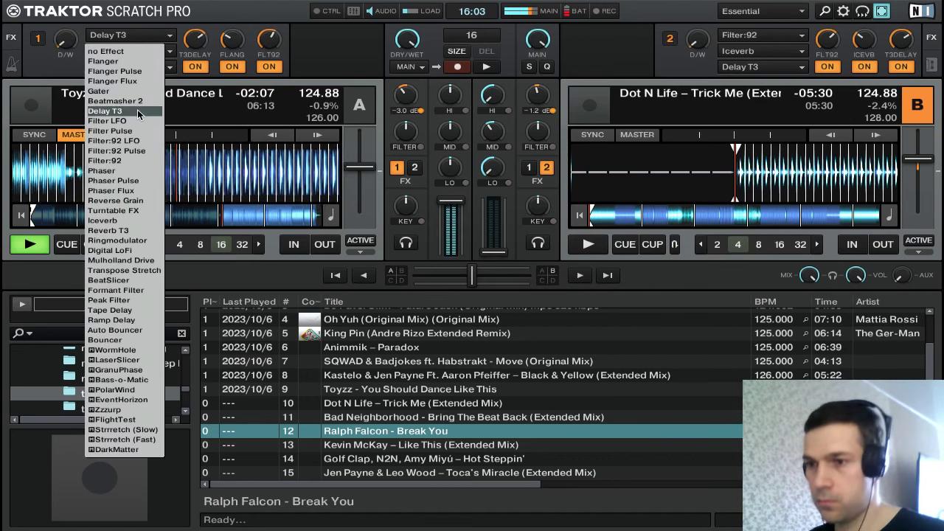
click(118, 220)
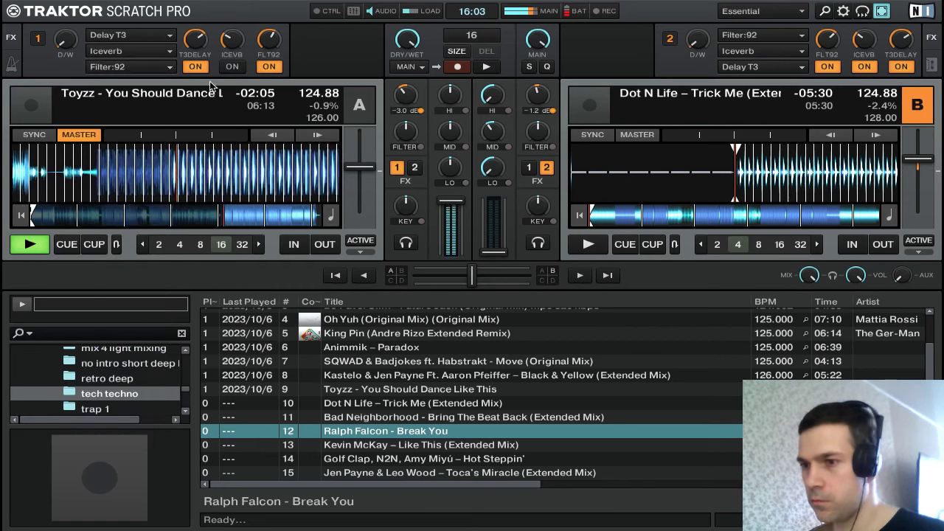
click(234, 66)
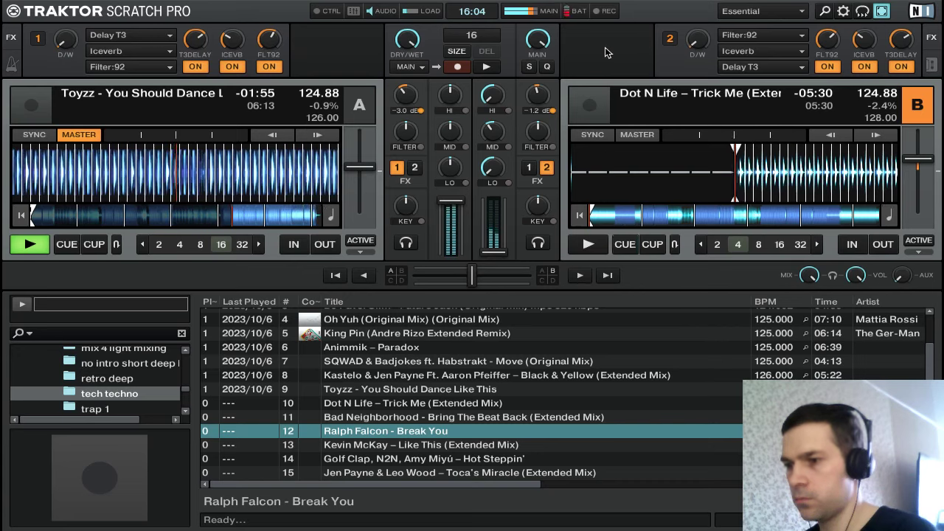
Start Dot N Life – Trick Me on deck B and nudge it forward to line its beats up with deck A
key(k)
key(k)
key(l)
key(Right)
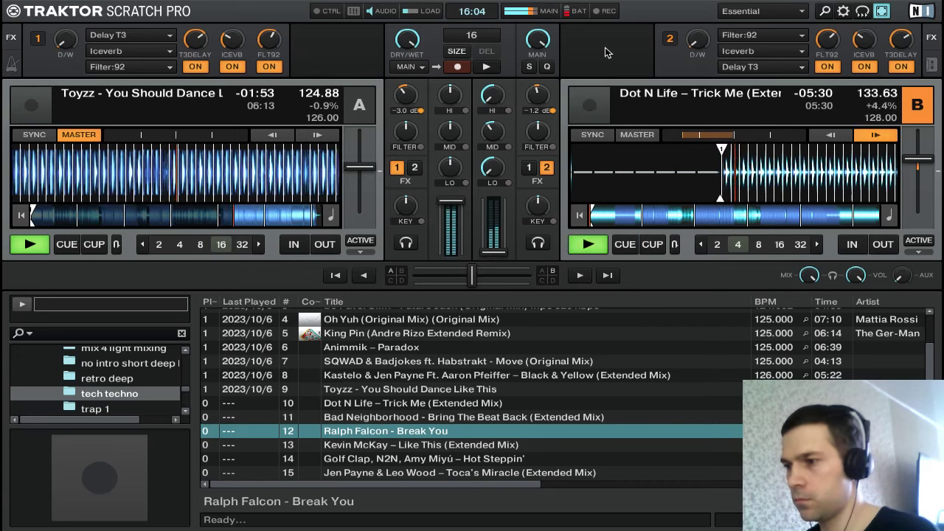
key(Right)
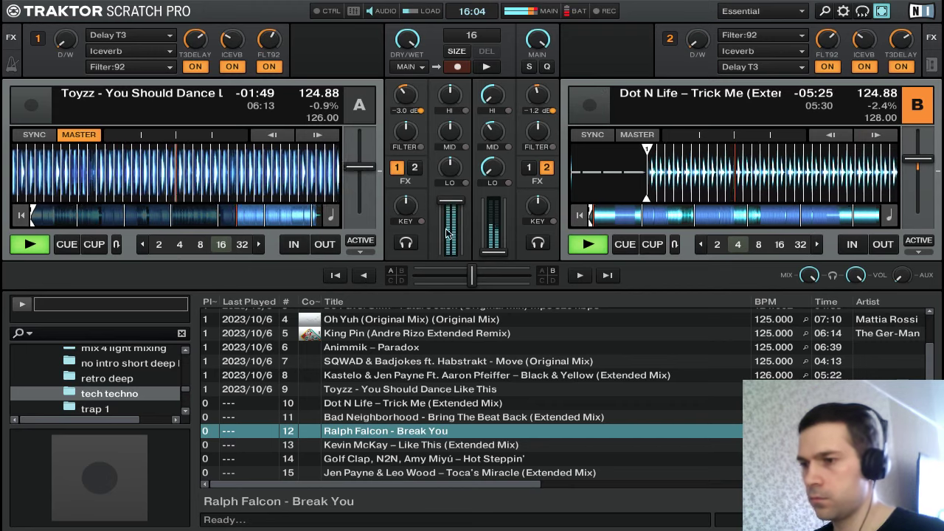
Fade deck B in by gradually raising its volume fader to maximum
scroll(497, 251, up, 2)
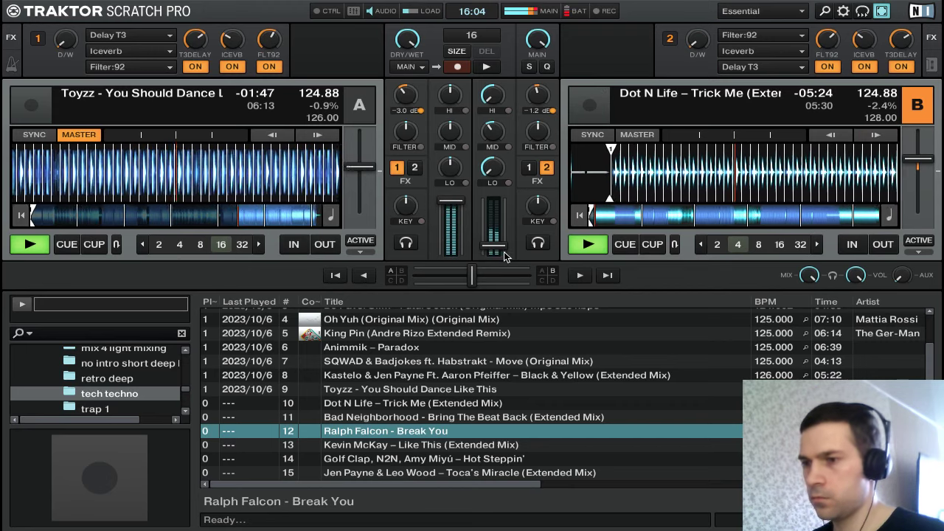
drag(498, 250, 500, 245)
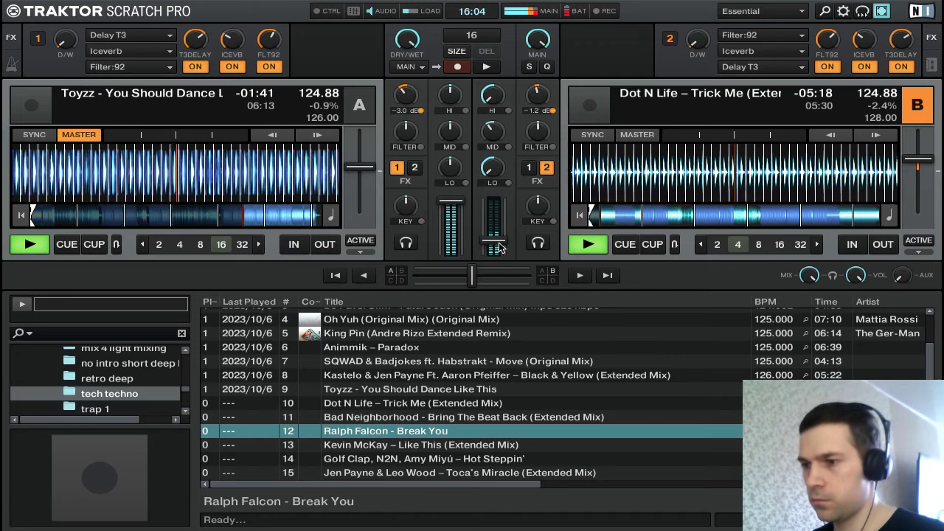
drag(498, 248, 499, 234)
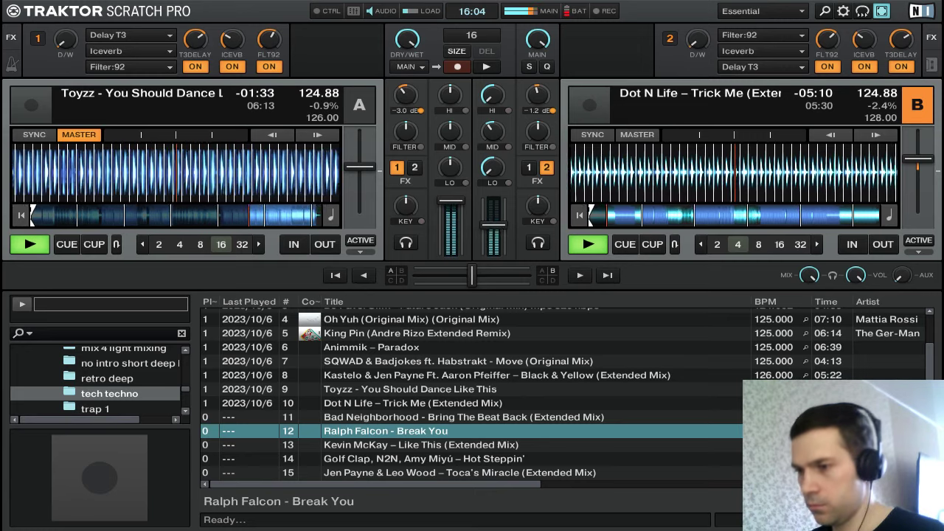
drag(499, 234, 494, 201)
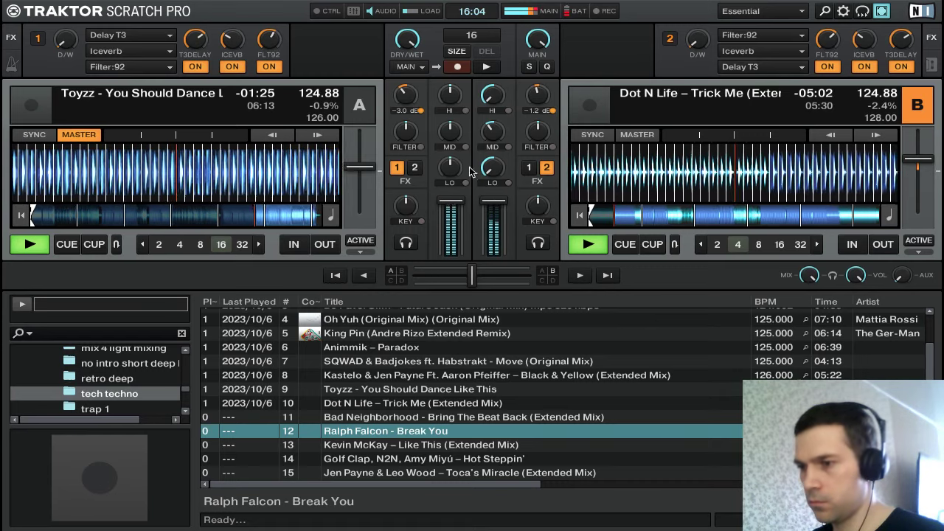
Raise deck B's mid EQ to -16% and its high EQ to -25%
drag(489, 136, 488, 127)
mouse_move(459, 201)
mouse_down()
mouse_move(459, 253)
mouse_move(459, 201)
mouse_up()
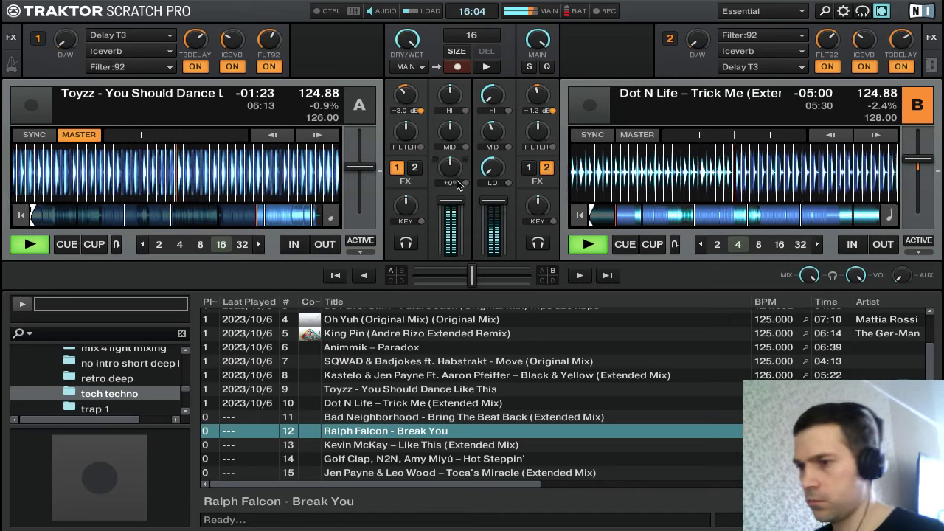
drag(500, 99, 499, 94)
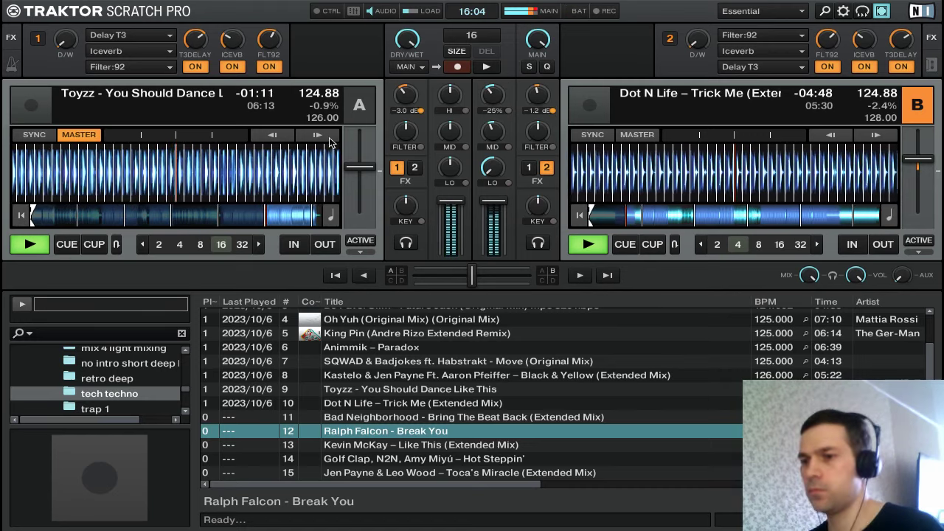
Touch up FX unit 1's dry/wet mix and bring deck B's high and mid EQ to neutral
mouse_move(64, 40)
mouse_down()
mouse_move(65, 22)
mouse_move(65, 33)
mouse_up()
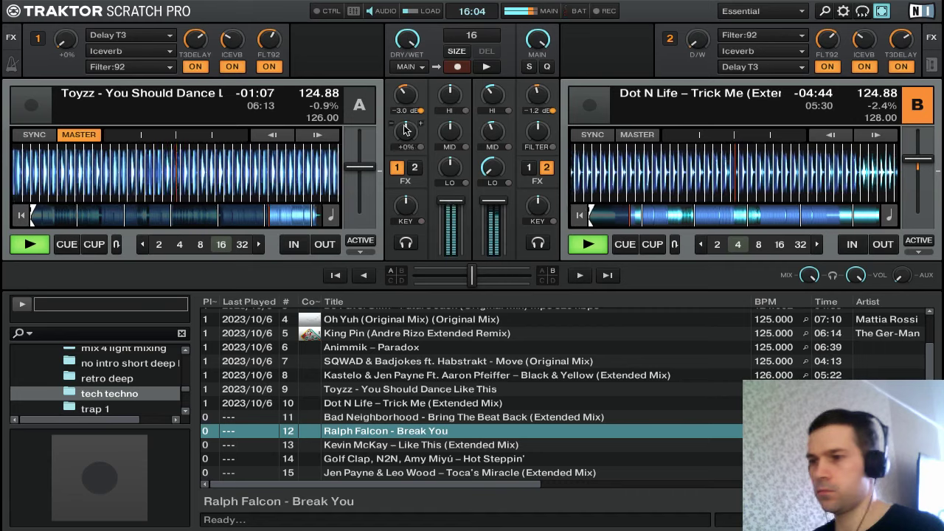
scroll(496, 104, up, 2)
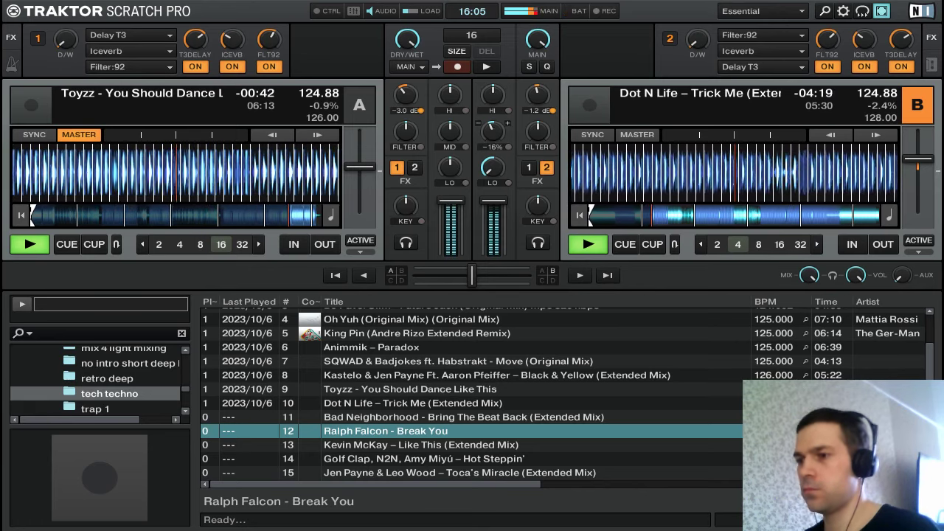
double_click(492, 131)
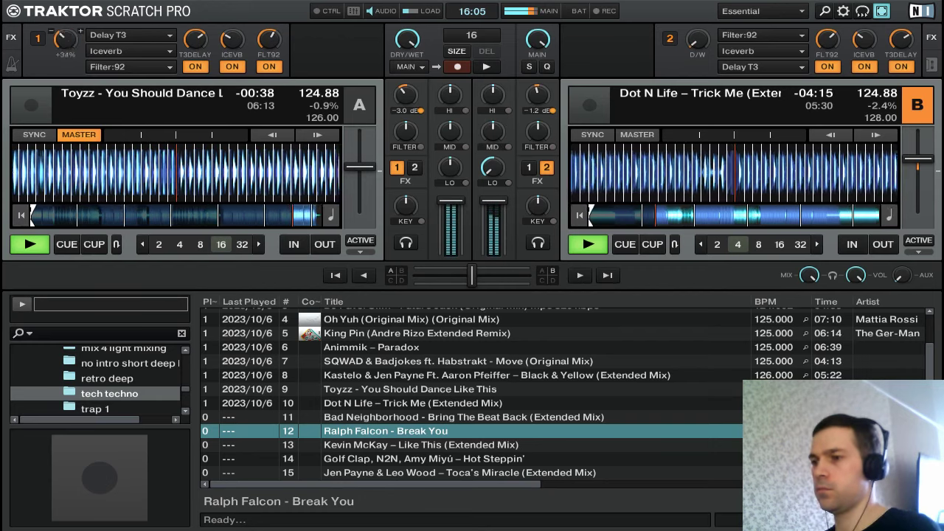
Swap the basses by raising deck B's low EQ to neutral while reducing deck A's mid and low EQ to -38%
scroll(490, 169, up, 3)
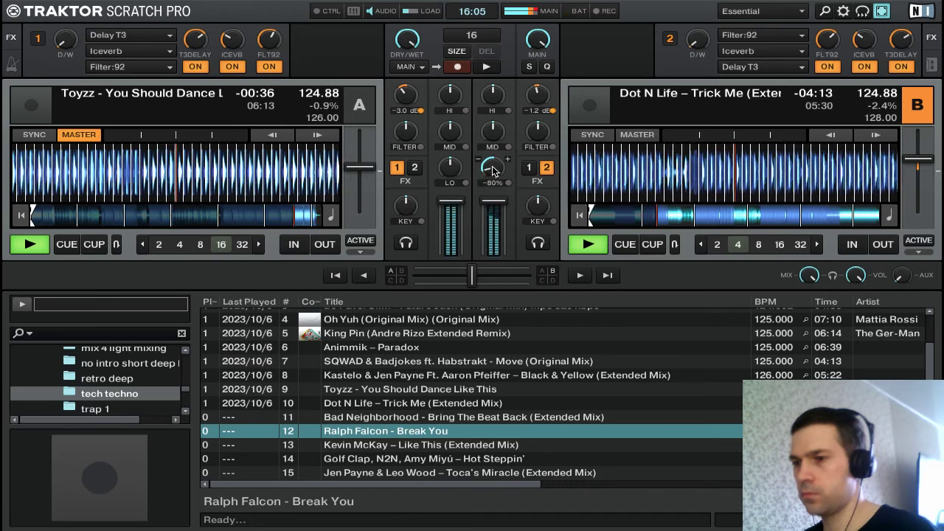
scroll(491, 168, up, 3)
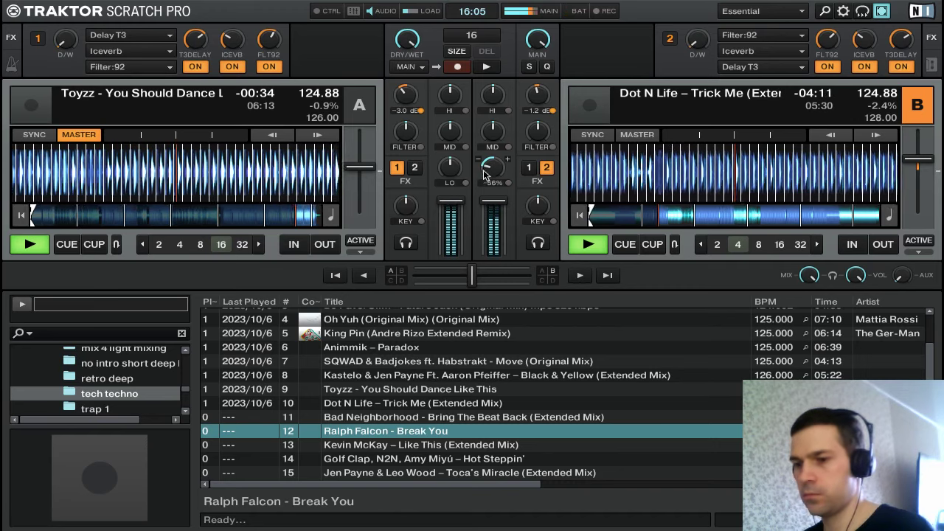
scroll(491, 167, up, 2)
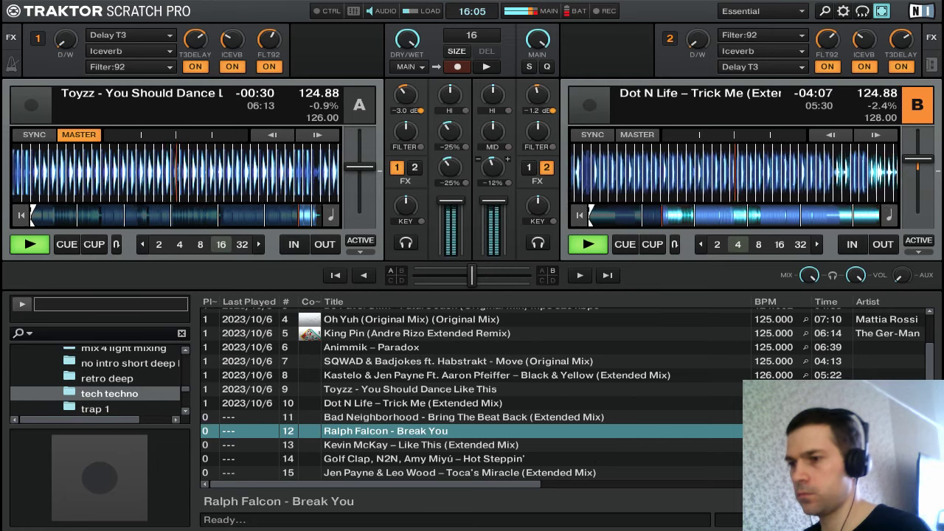
drag(492, 156, 498, 165)
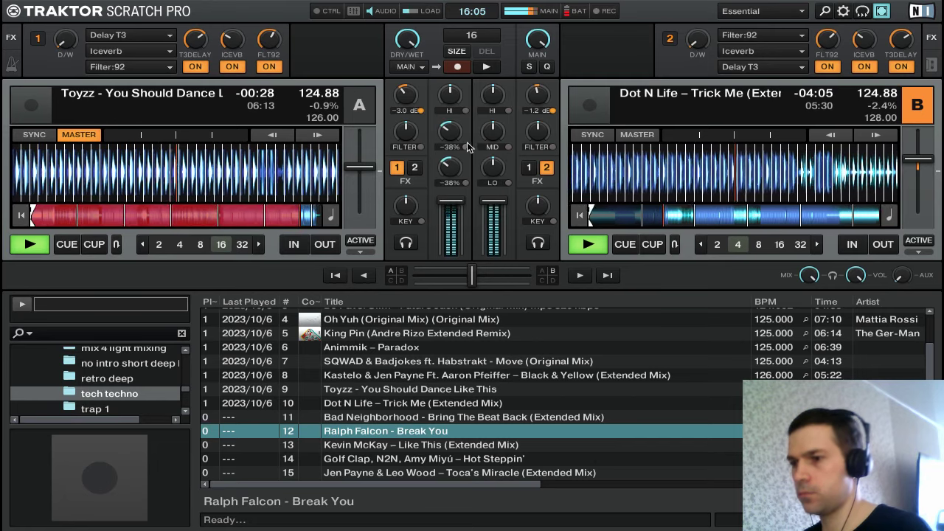
Thin out deck A by lowering its high EQ to -35%, mid EQ to -58% and low EQ to -59%
drag(450, 129, 450, 175)
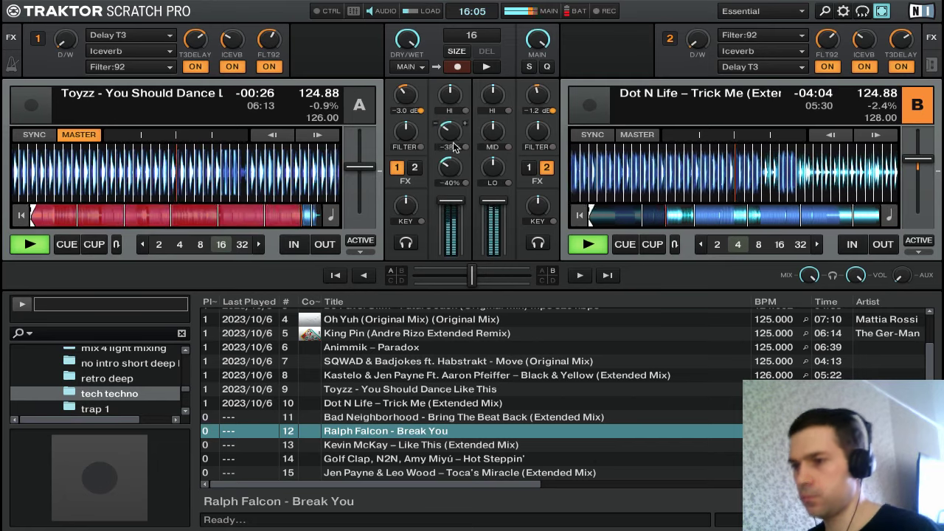
mouse_move(450, 131)
mouse_down()
mouse_move(449, 171)
mouse_move(450, 136)
mouse_up()
drag(450, 95, 451, 103)
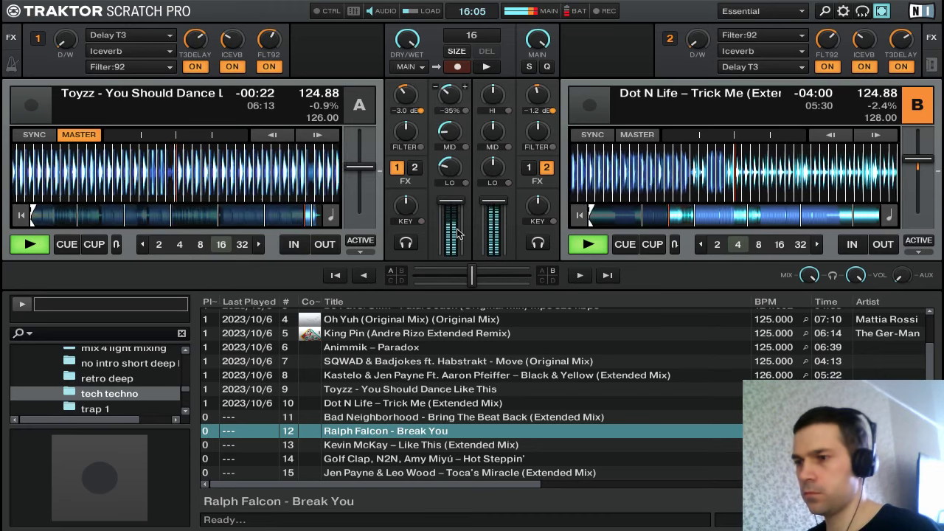
drag(451, 168, 451, 171)
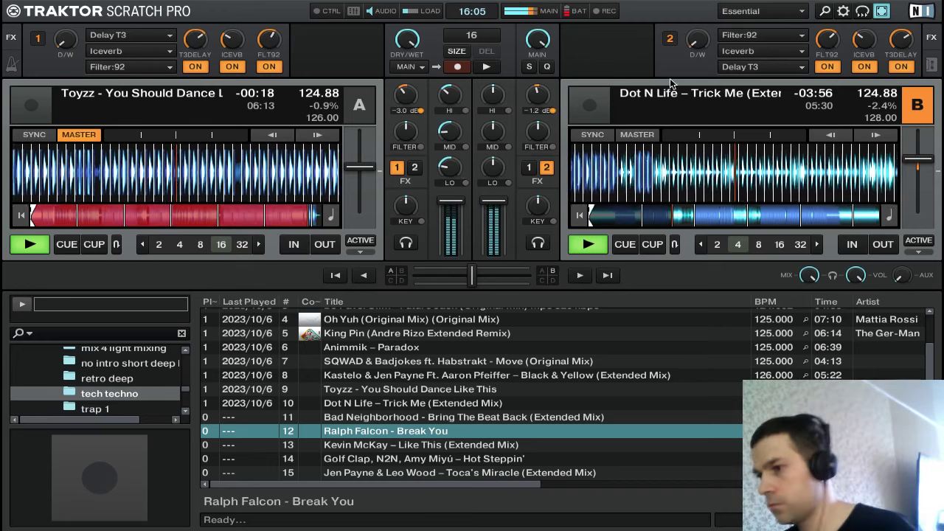
Set a 4-beat loop at the end of deck A's track and sweep FX unit 2's dry/wet mix up and back to zero
drag(694, 50, 687, 42)
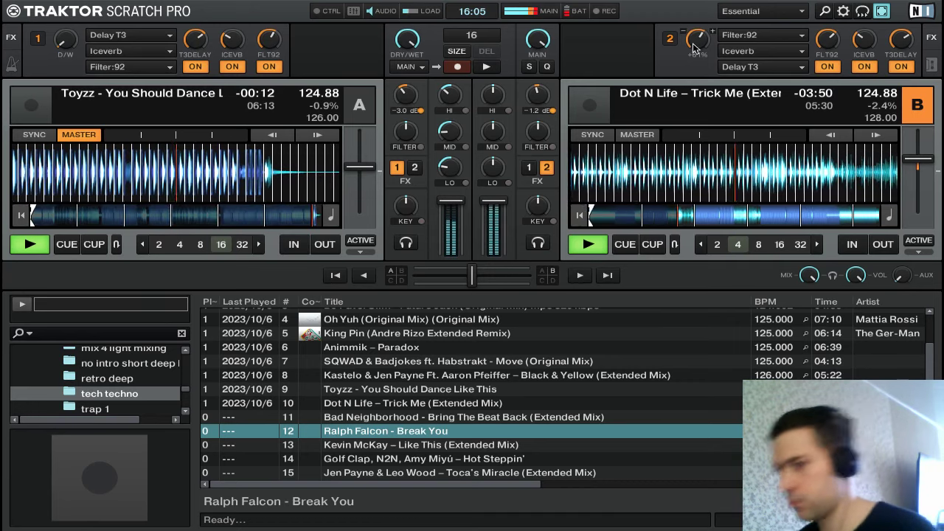
click(179, 245)
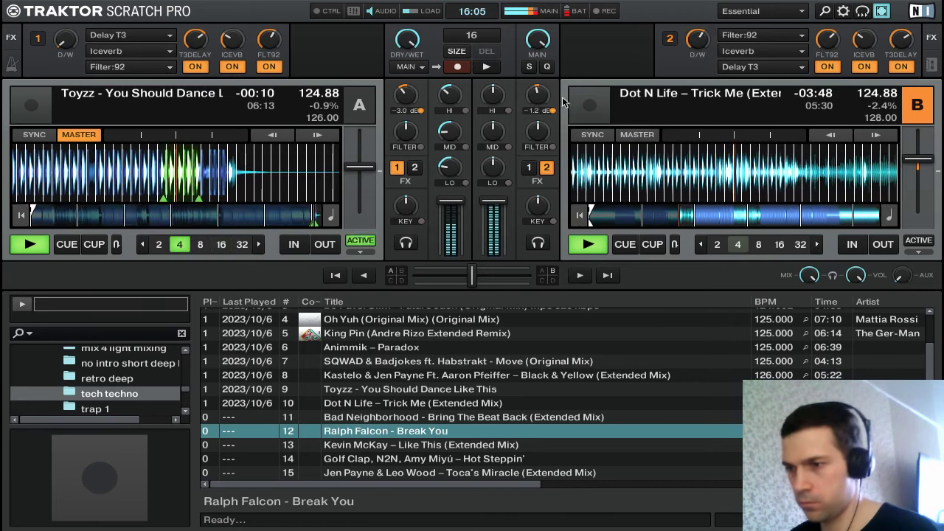
mouse_move(696, 44)
mouse_down()
mouse_move(696, 25)
mouse_move(699, 46)
mouse_up()
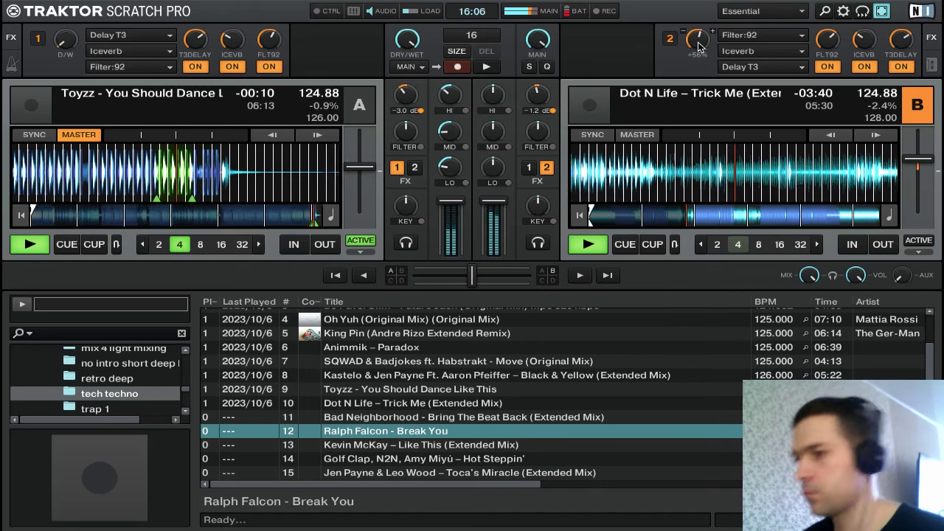
drag(710, 46, 710, 66)
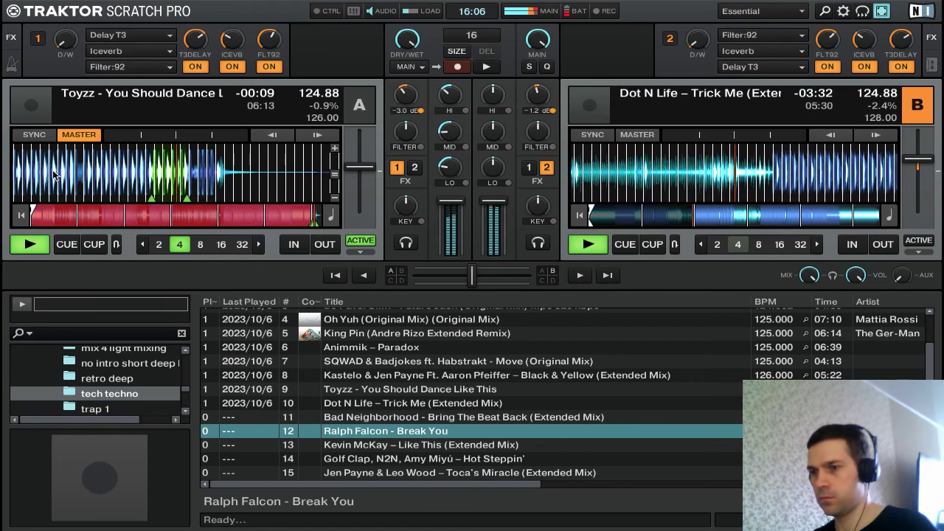
Fade deck A's volume down to zero and stop its playback
drag(55, 173, 752, 375)
drag(452, 210, 451, 252)
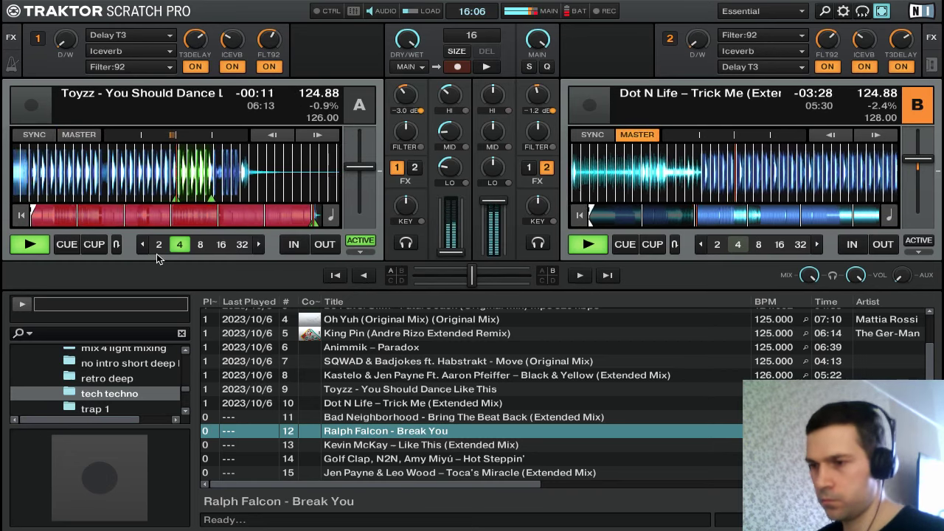
click(30, 244)
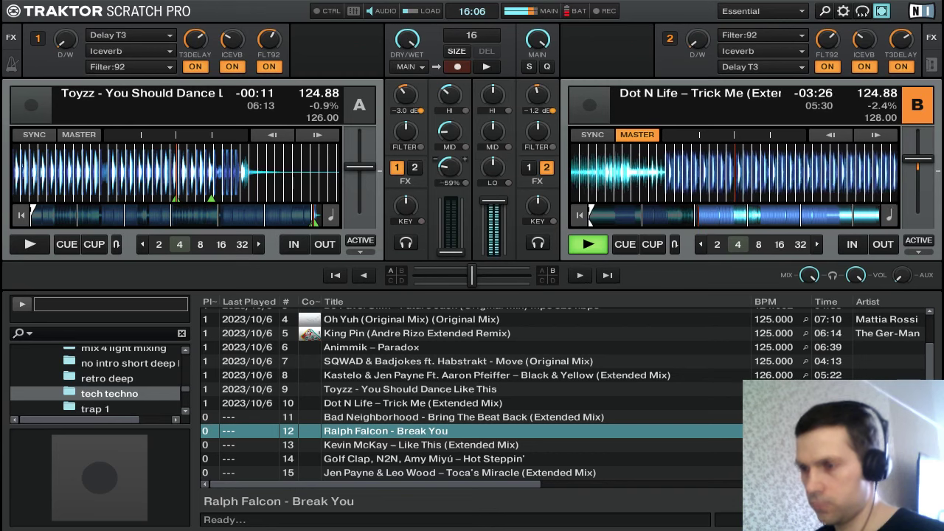
Cut deck A's low and high EQ all the way down
drag(446, 170, 446, 193)
drag(449, 97, 452, 135)
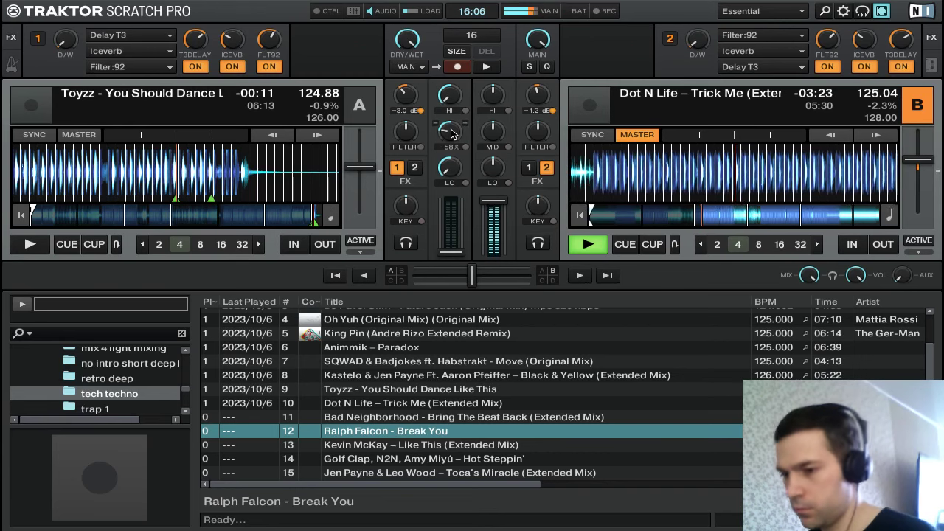
Load track 11, Bad Neighborhood - Bring The Beat Back (Extended Mix), from the tech techno playlist onto deck A
key(ctrl+Left)
key(Down)
key(Down)
key(Down)
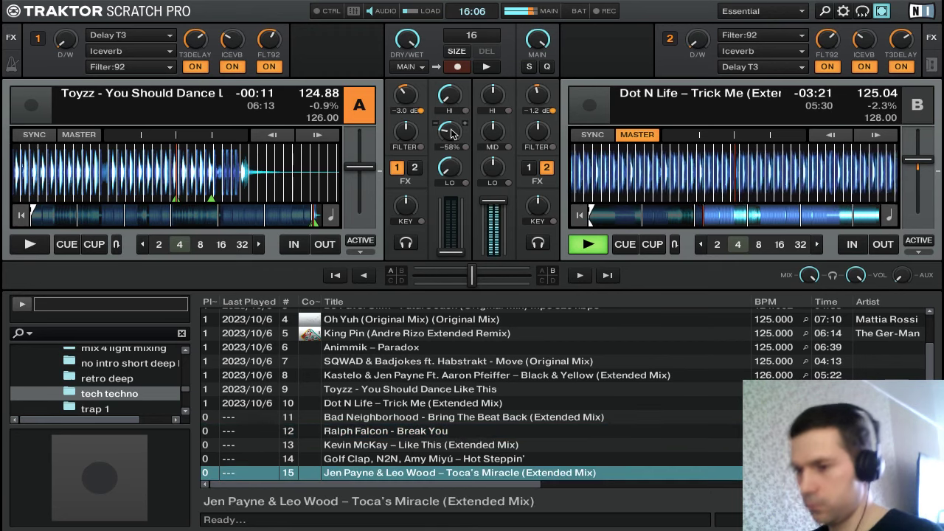
key(Up)
key(Down)
key(Up)
key(Up)
key(Up)
key(Up)
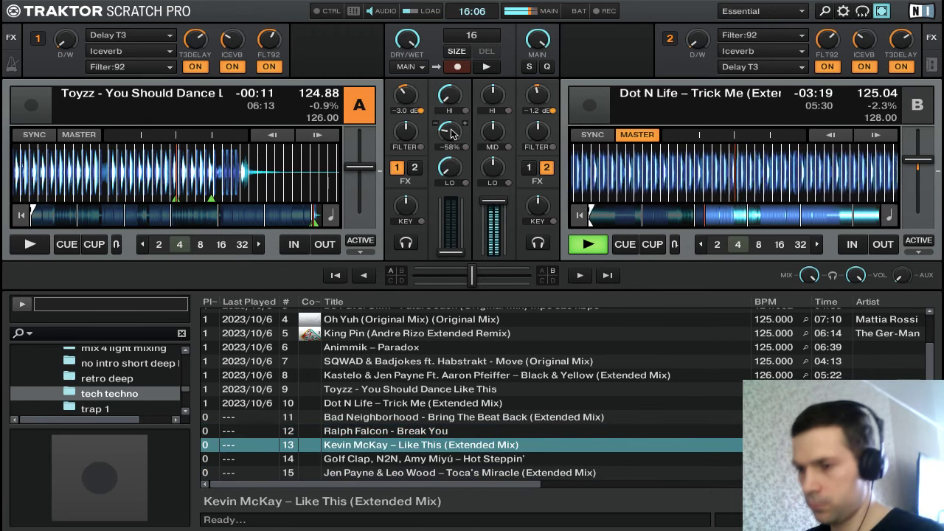
key(ctrl+Left)
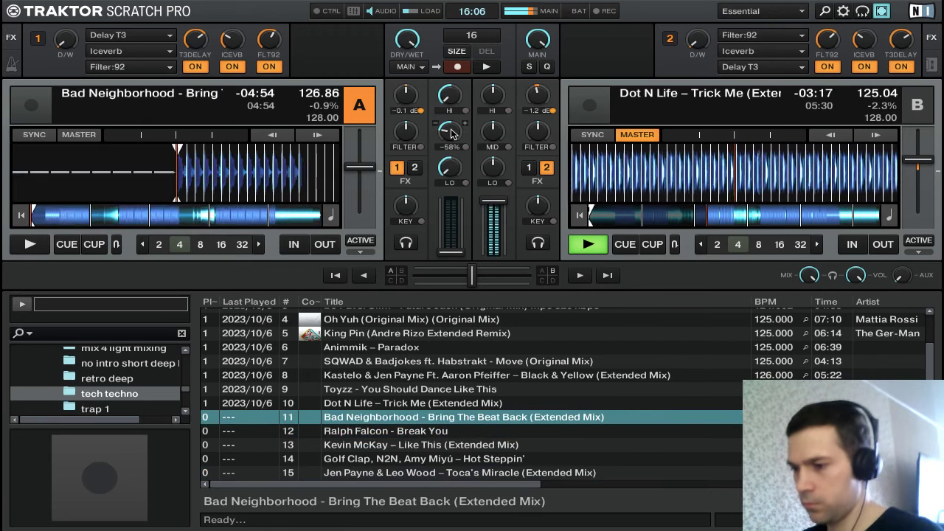
Match deck A's tempo to deck B at 125.04 BPM, raise deck A's mid EQ to -45%, and highlight track 13 in the playlist
key(Down)
key(Down)
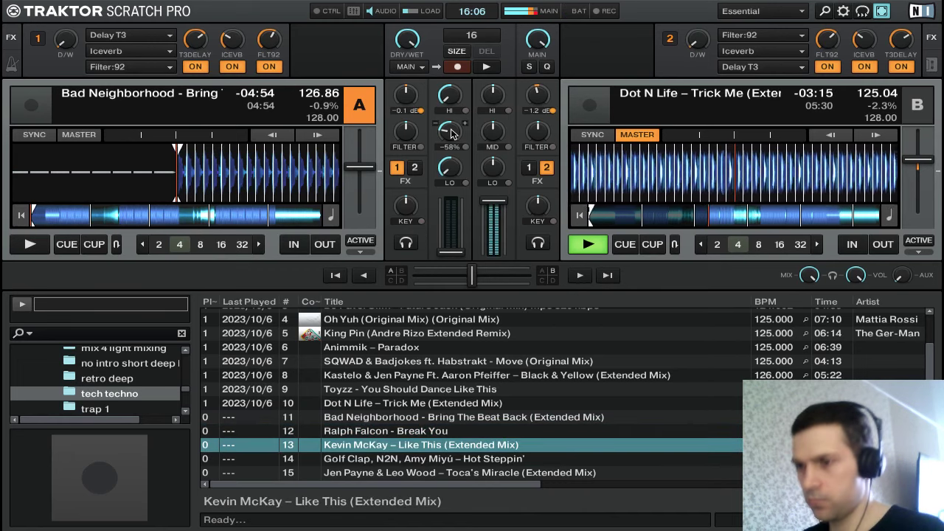
key(s)
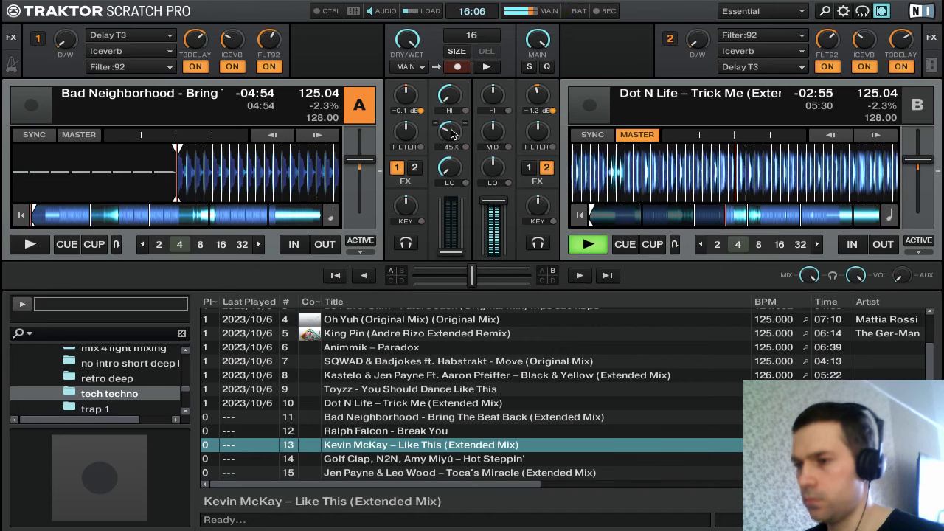
key(Down)
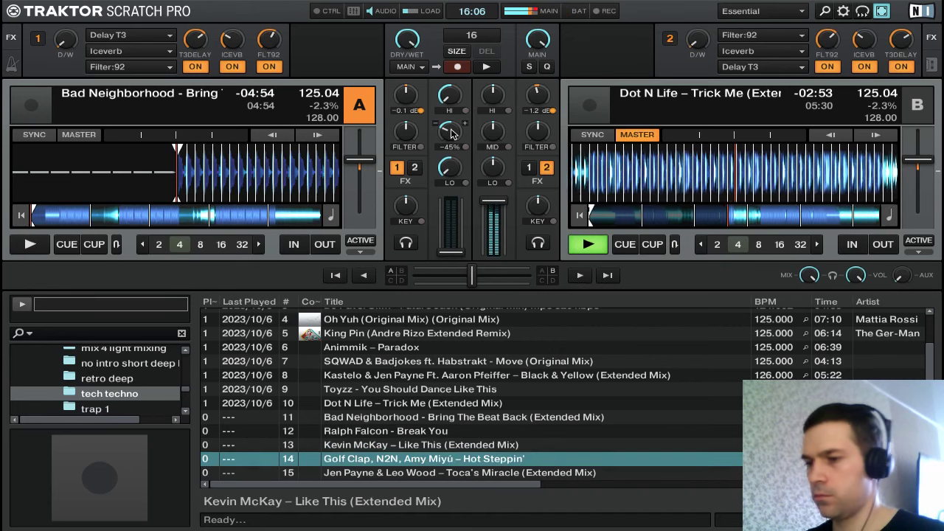
key(Up)
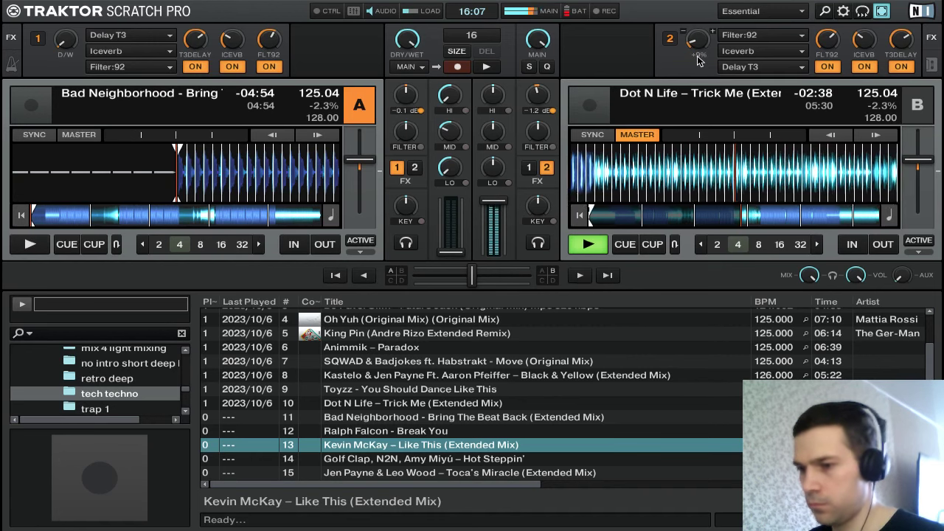
Sweep FX unit 2's dry/wet mix up to about 55% and back to zero, and start playback on deck A
drag(698, 58, 698, 44)
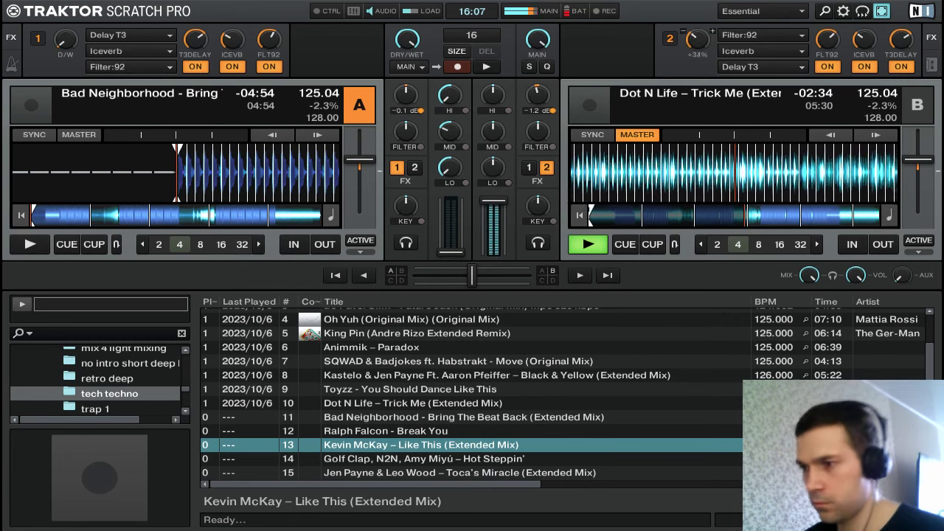
drag(697, 41, 697, 28)
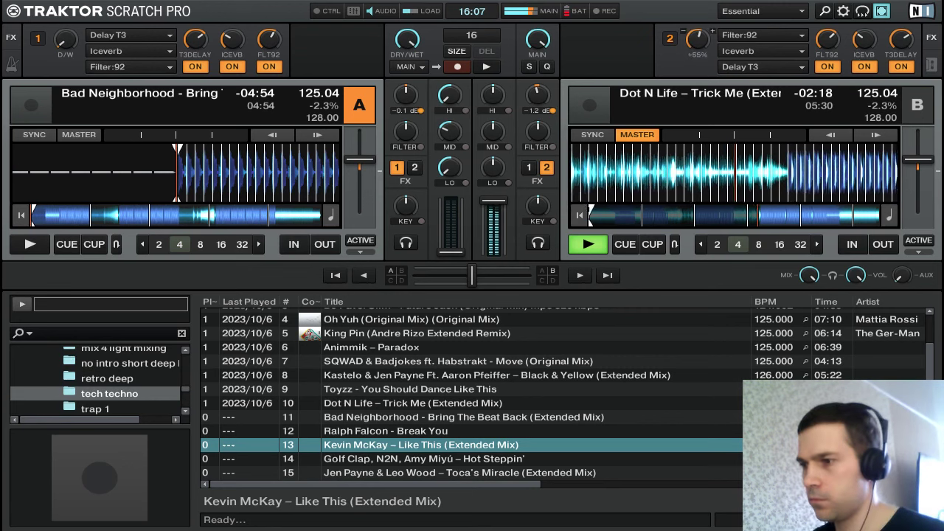
drag(697, 40, 698, 22)
drag(901, 41, 900, 25)
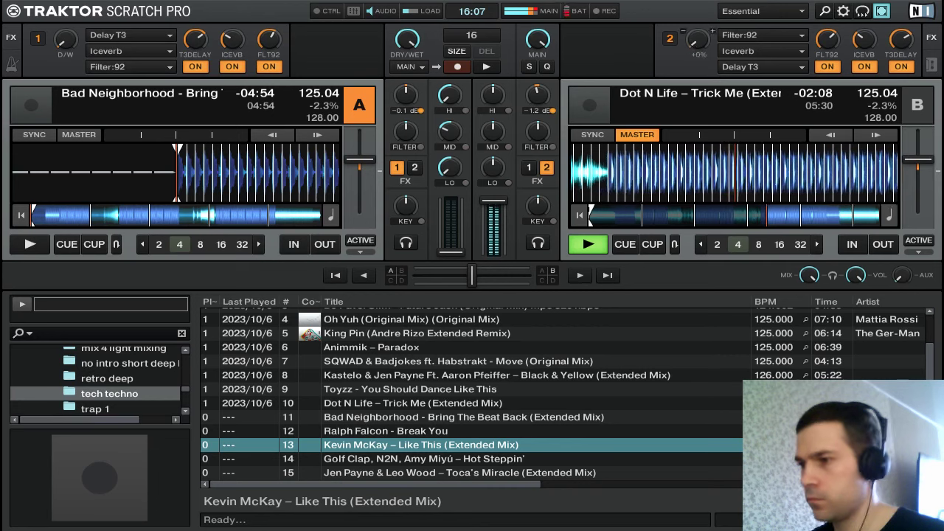
scroll(700, 41, up, 5)
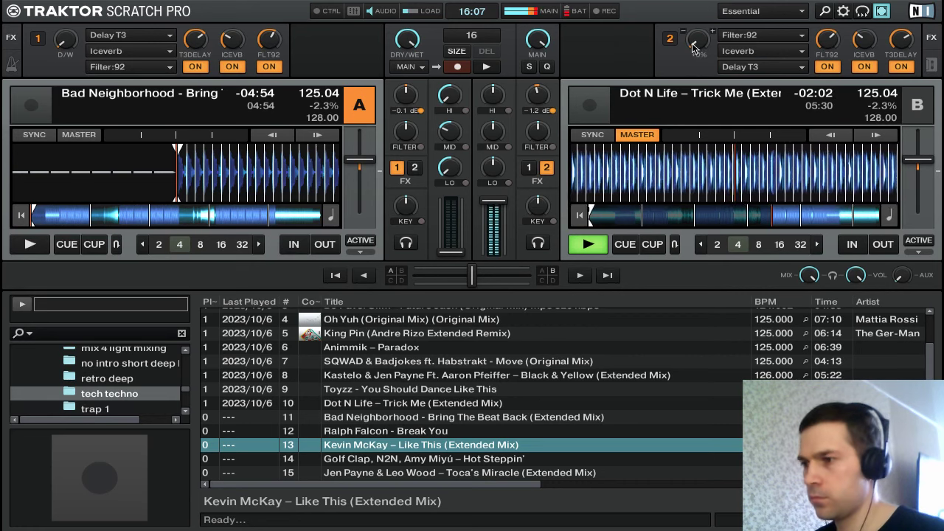
scroll(696, 41, down, 3)
drag(696, 40, 643, 69)
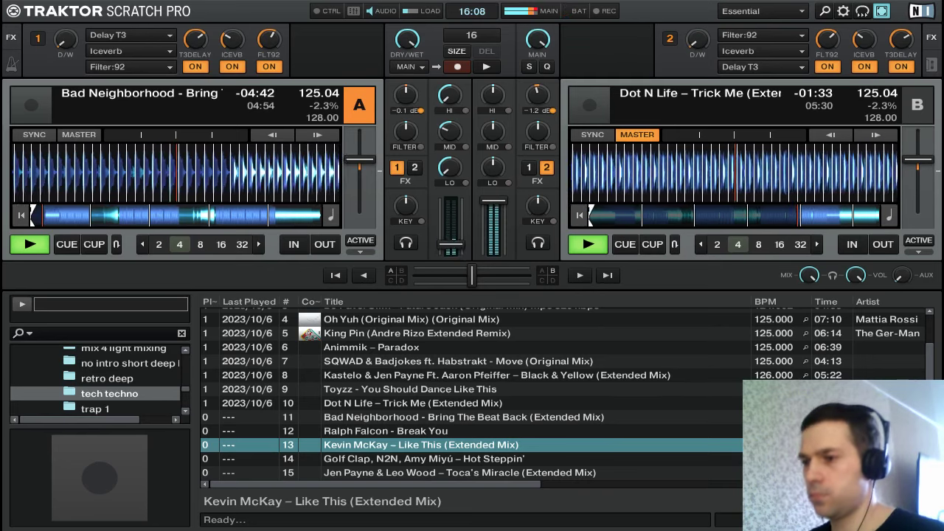
Gradually raise deck A's channel volume to full while deck B keeps playing
drag(457, 250, 457, 239)
scroll(456, 234, up, 2)
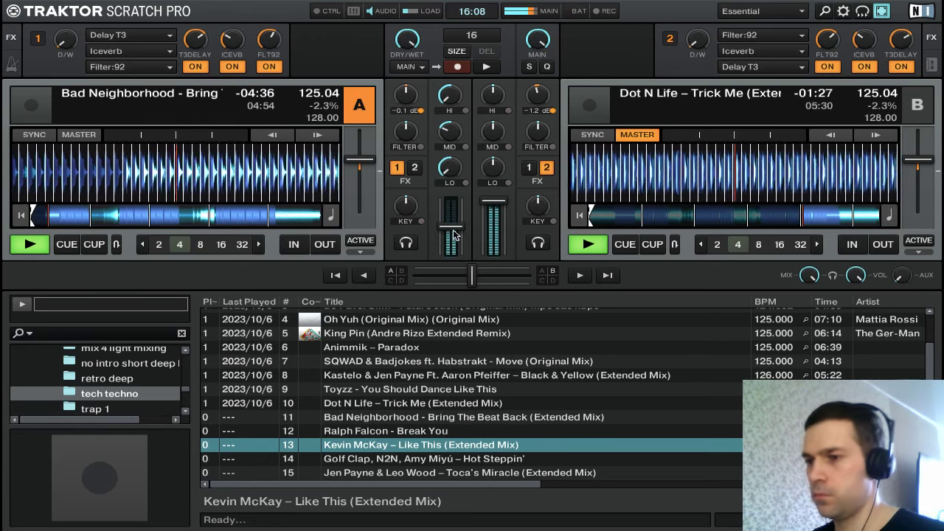
drag(456, 233, 457, 227)
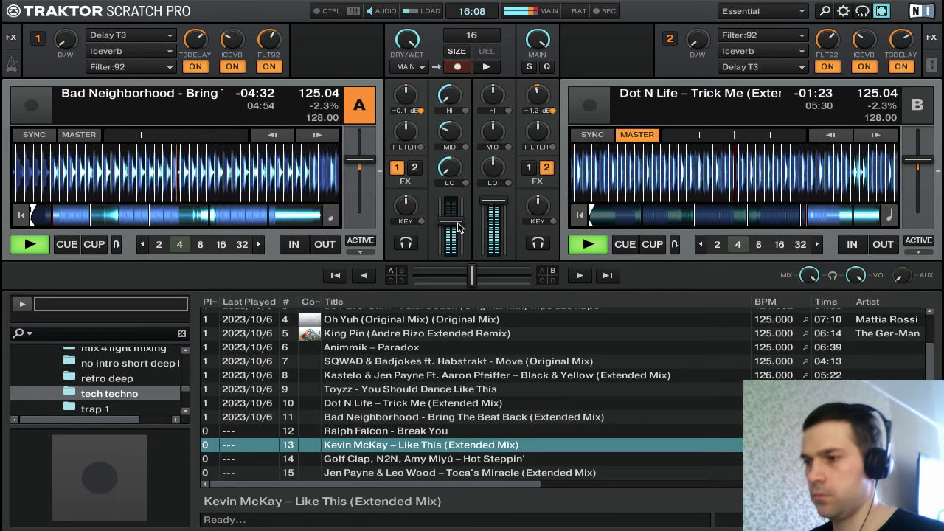
scroll(456, 221, up, 1)
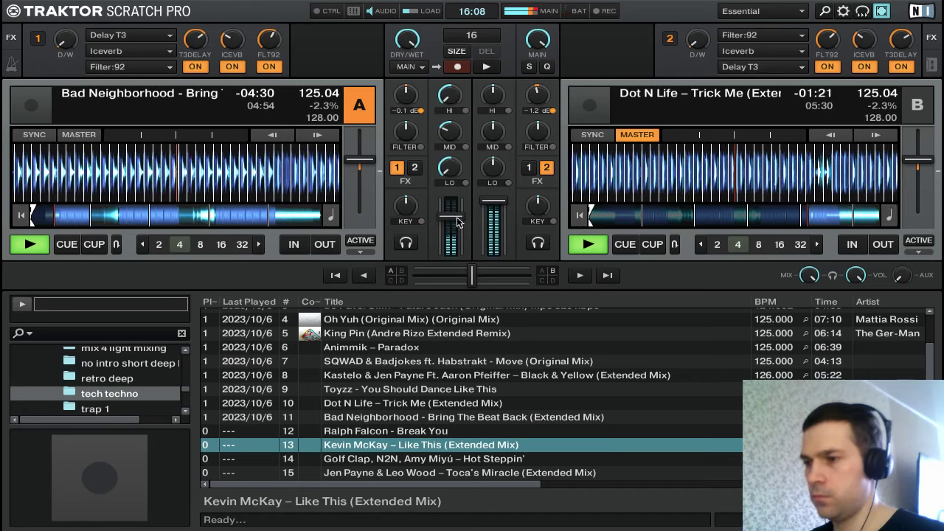
drag(452, 223, 454, 219)
scroll(455, 219, up, 2)
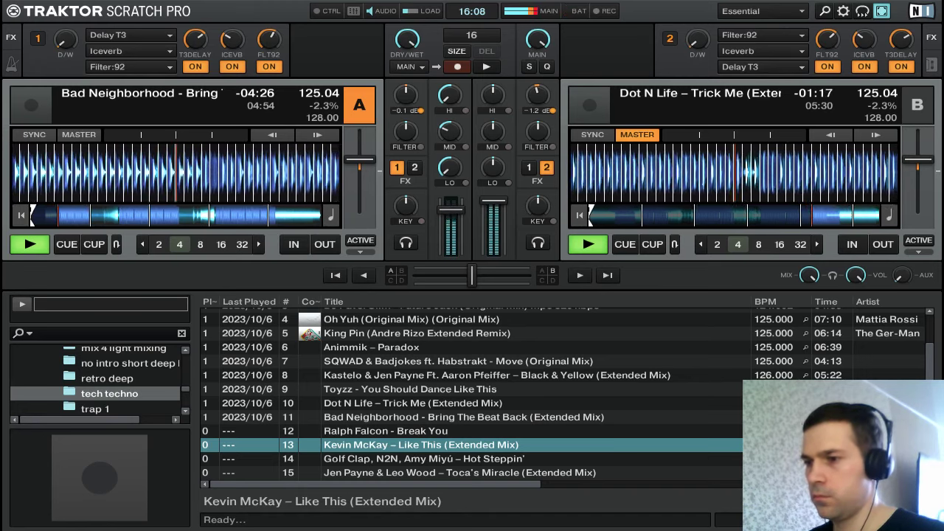
scroll(451, 213, up, 1)
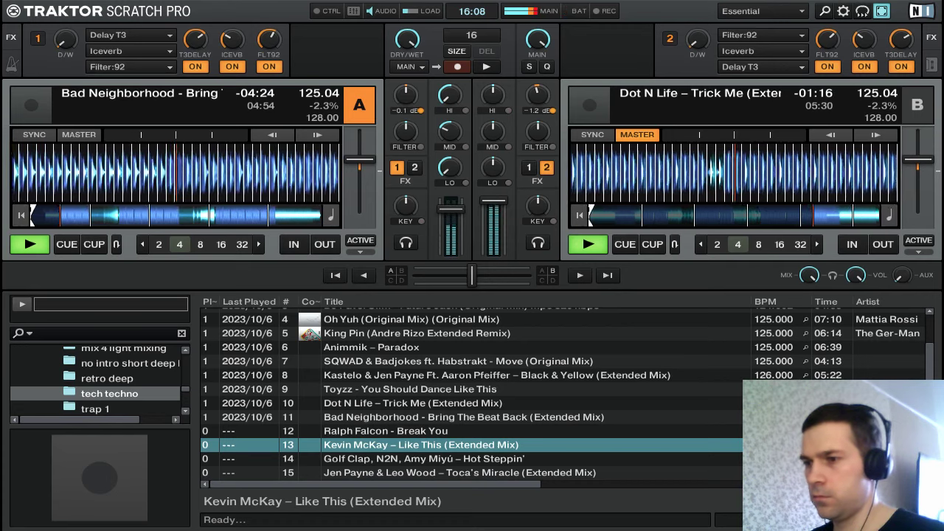
scroll(452, 210, up, 3)
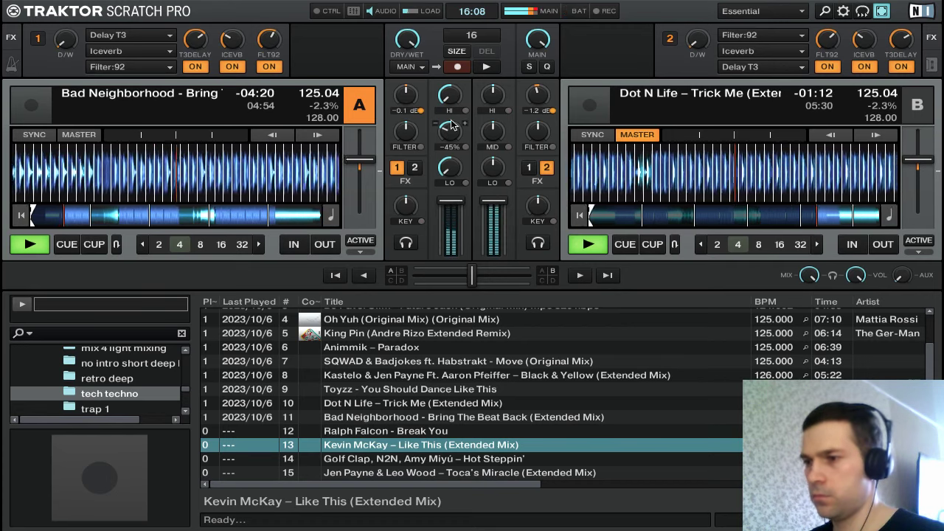
Raise deck A's high EQ to -44% and low EQ to 0% while lowering deck B's low EQ to -25%
scroll(449, 105, down, 3)
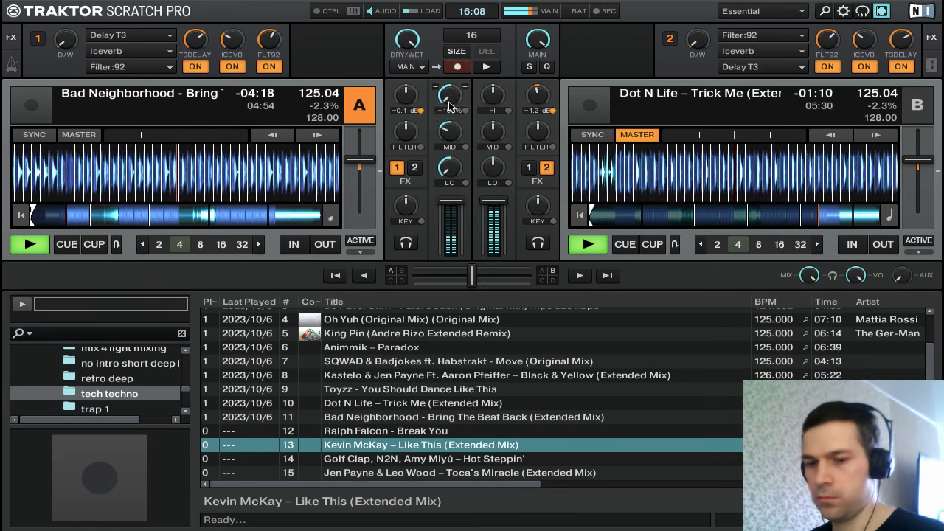
scroll(449, 105, down, 6)
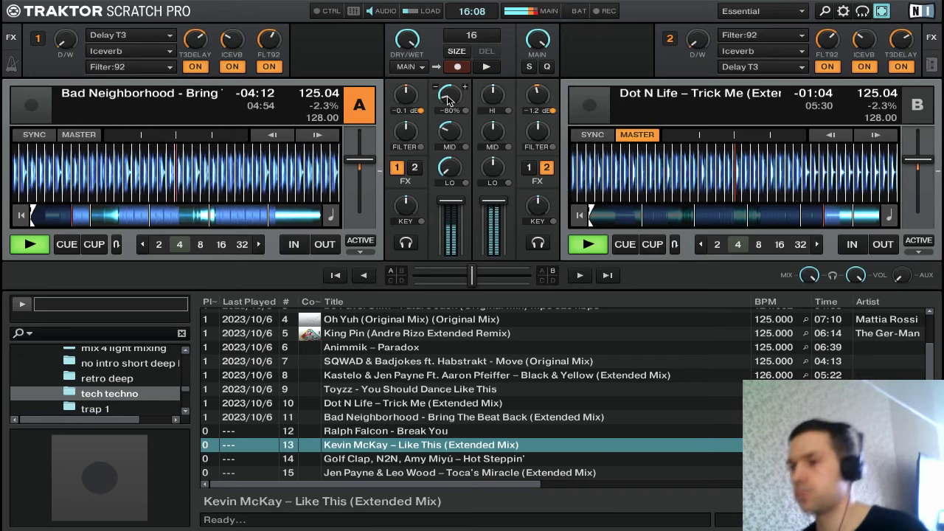
scroll(448, 101, up, 4)
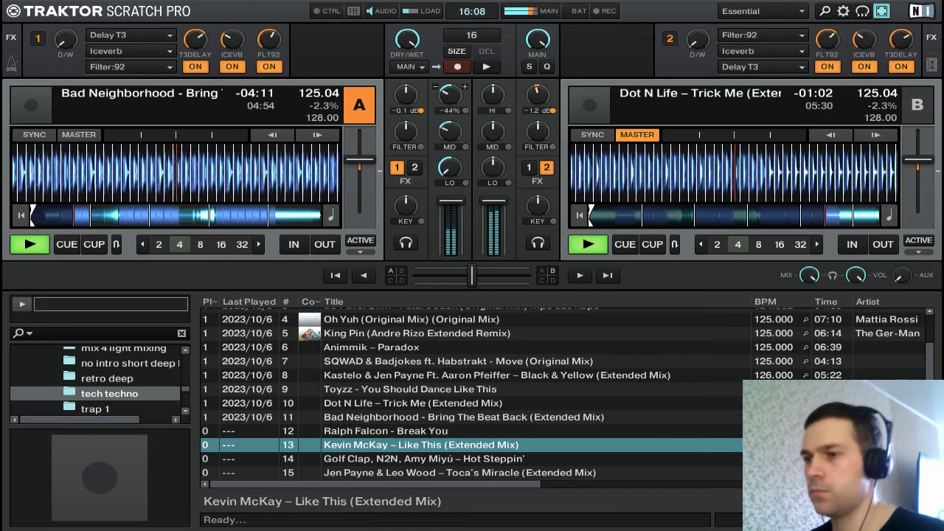
scroll(462, 164, down, 8)
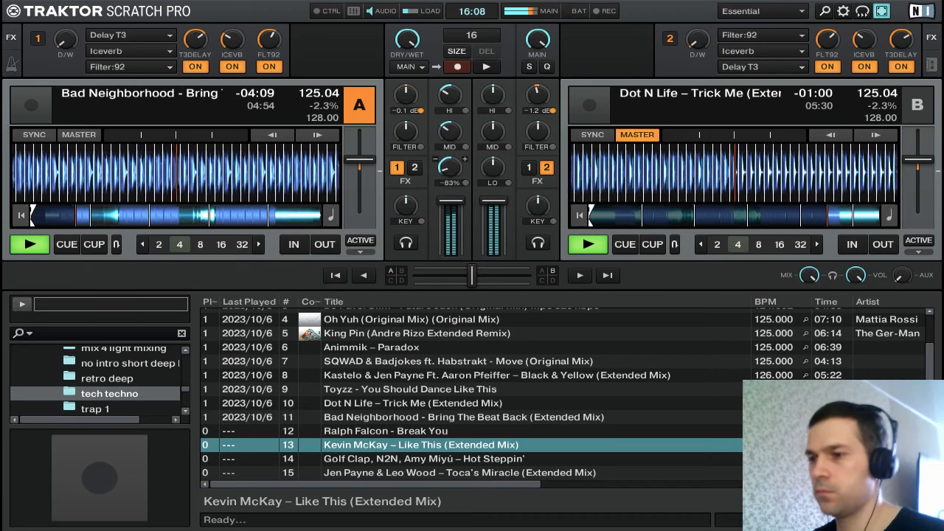
scroll(463, 159, up, 2)
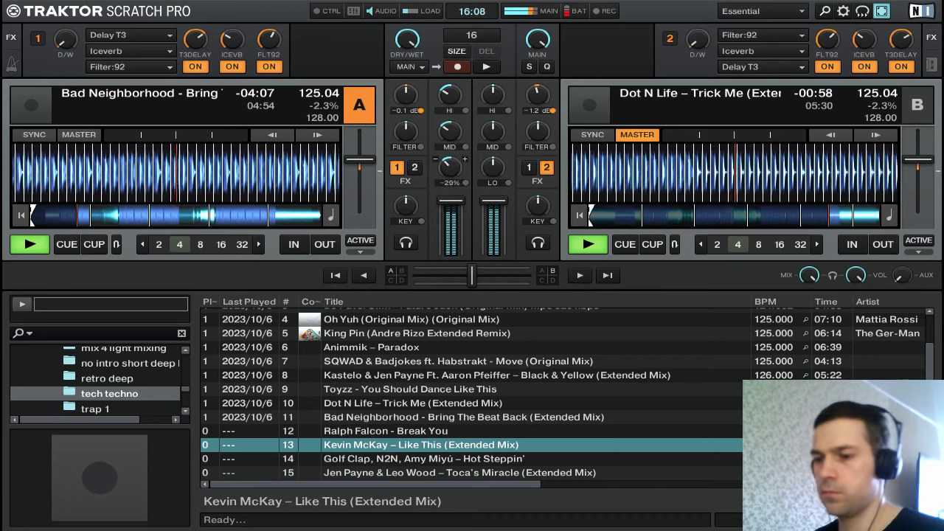
scroll(450, 168, up, 1)
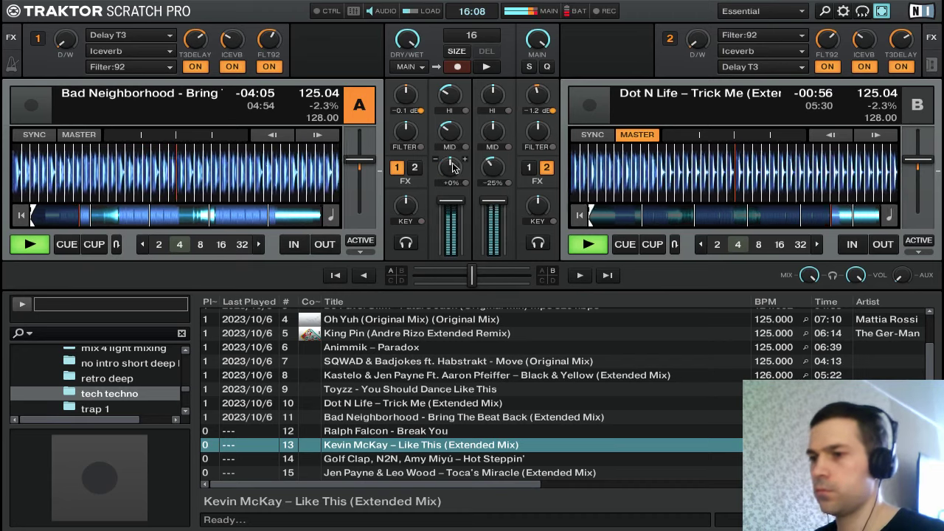
Raise deck A's mid EQ to -27% and high EQ to -20% while lowering deck B's low EQ to -38% and reducing its mids
scroll(452, 134, down, 4)
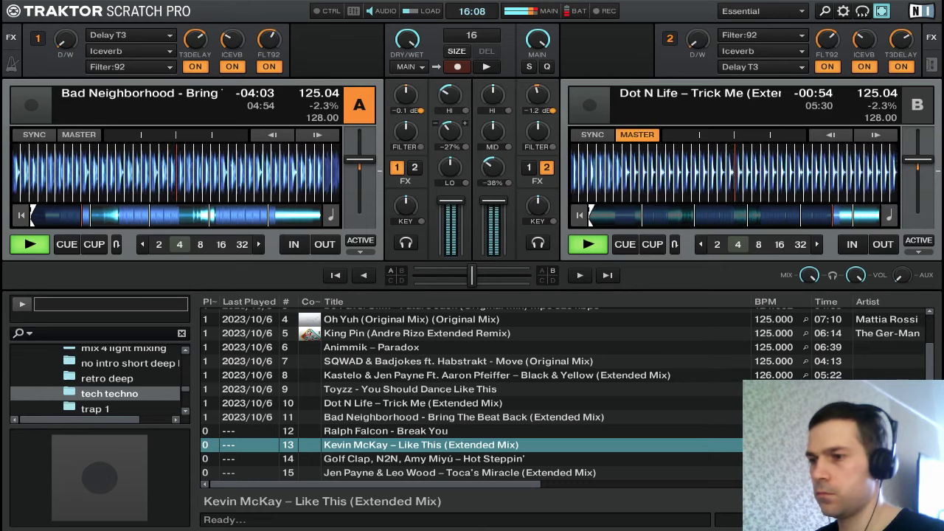
scroll(463, 87, down, 4)
scroll(464, 86, up, 2)
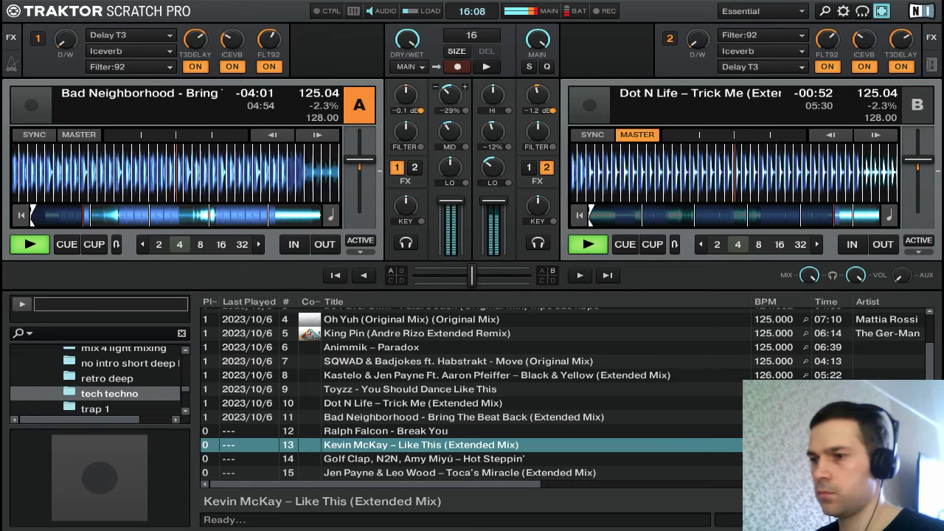
scroll(464, 86, up, 1)
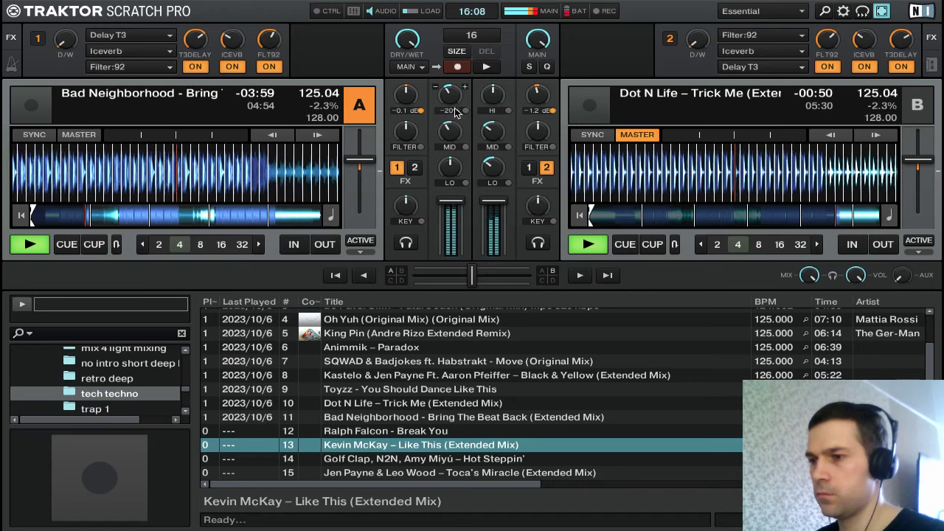
Return deck A's mid and high EQ to 0% and cut deck B's mid and low EQ further
mouse_move(453, 137)
drag(451, 136, 450, 87)
double_click(448, 129)
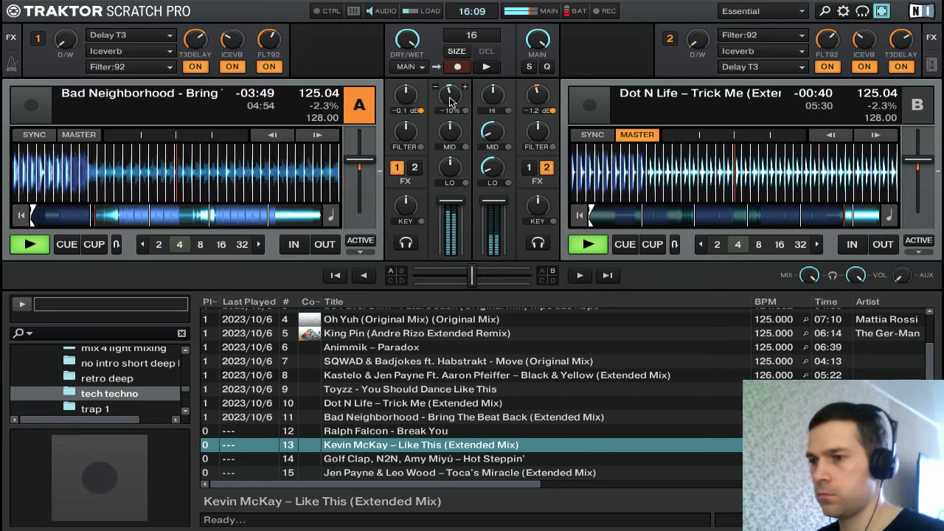
drag(449, 99, 448, 91)
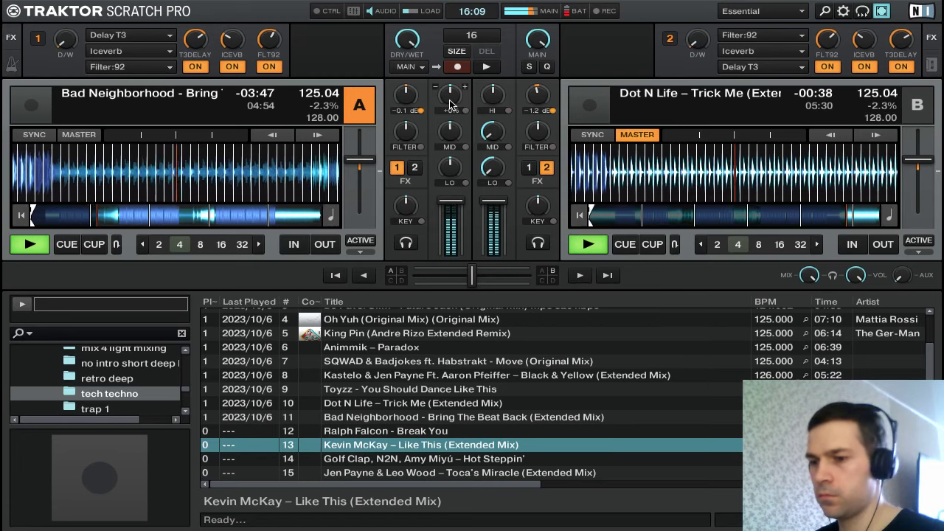
Cut deck B's high EQ, fade its volume down to zero and stop its playback at the track start
scroll(497, 104, down, 3)
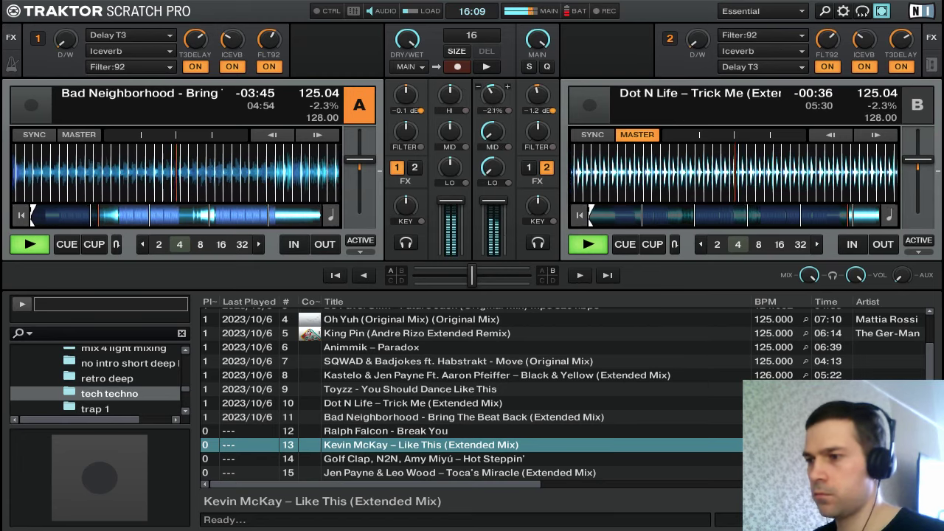
drag(494, 103, 494, 150)
drag(496, 201, 496, 253)
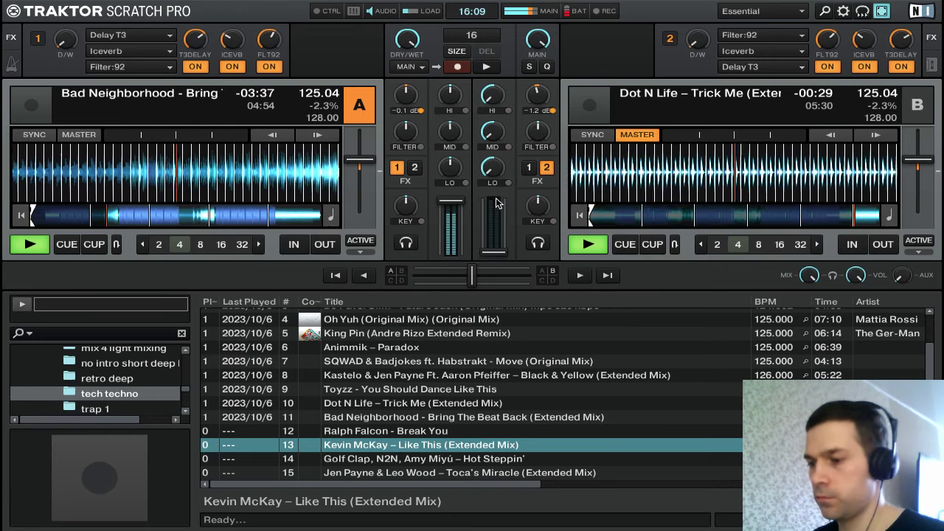
key(l)
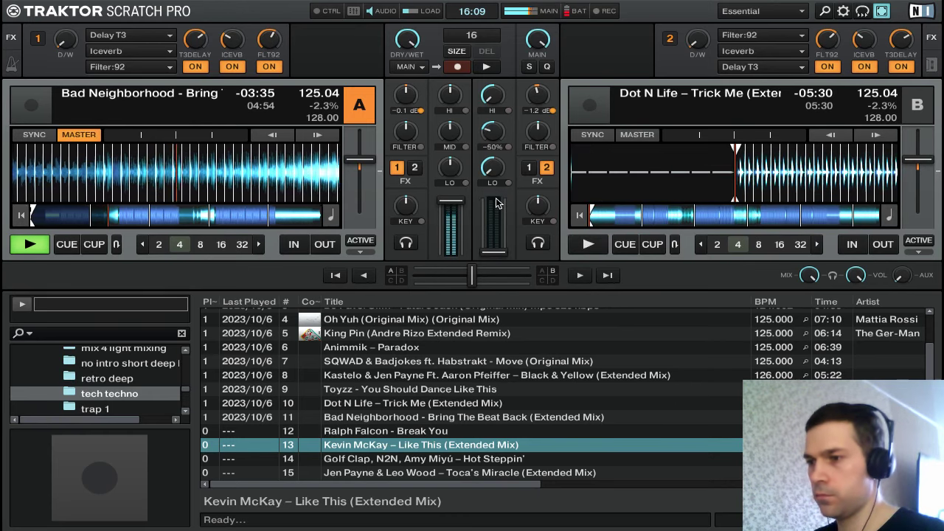
Load track 12, Ralph Falcon - Break You, from the tech techno playlist onto deck B
key(Tab)
key(Down)
key(Down)
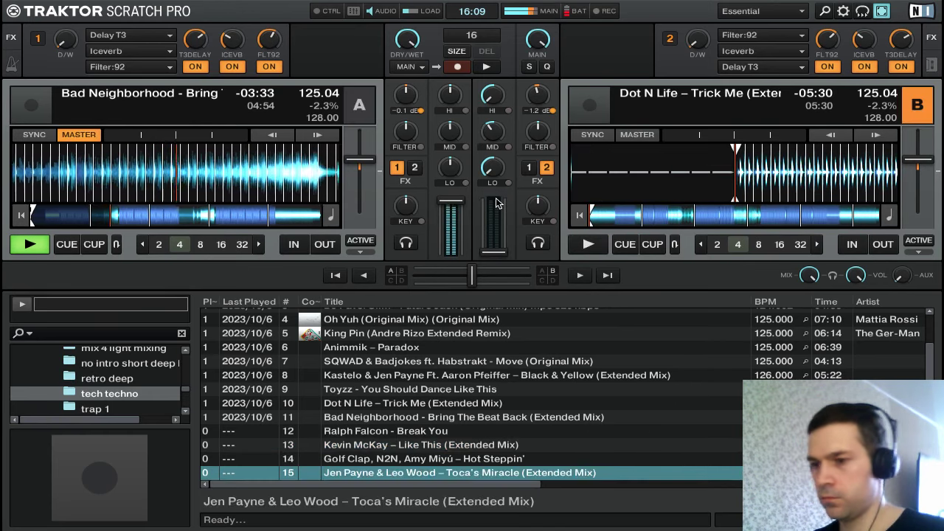
key(Up)
key(Up)
key(Down)
key(Down)
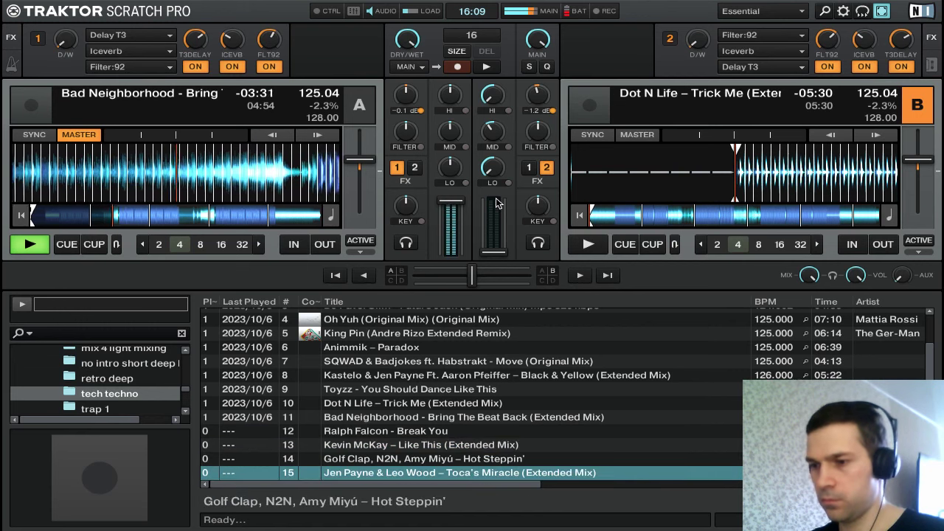
key(Up)
key(Up)
key(Up)
key(Return)
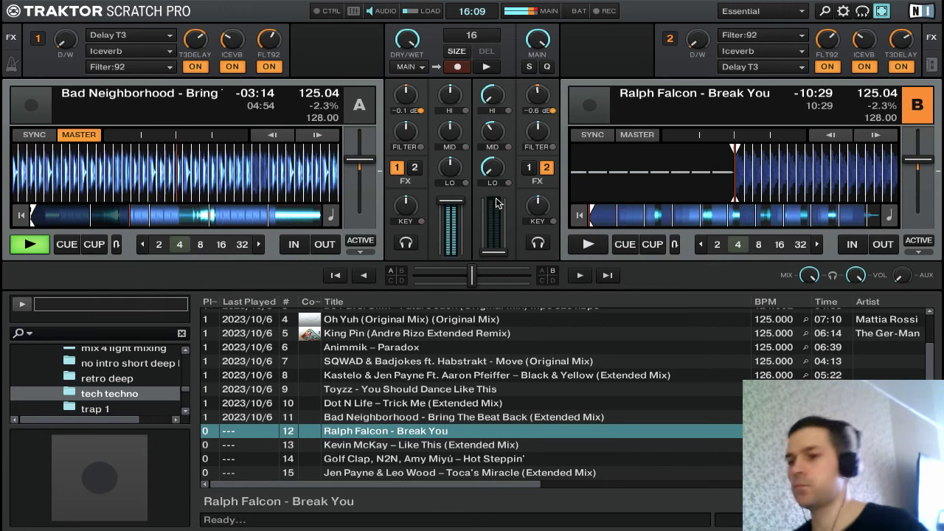
Highlight track 13, Kevin McKay – Like This, and sweep FX unit 1's dry/wet mix on deck A, easing it to +23%
key(Down)
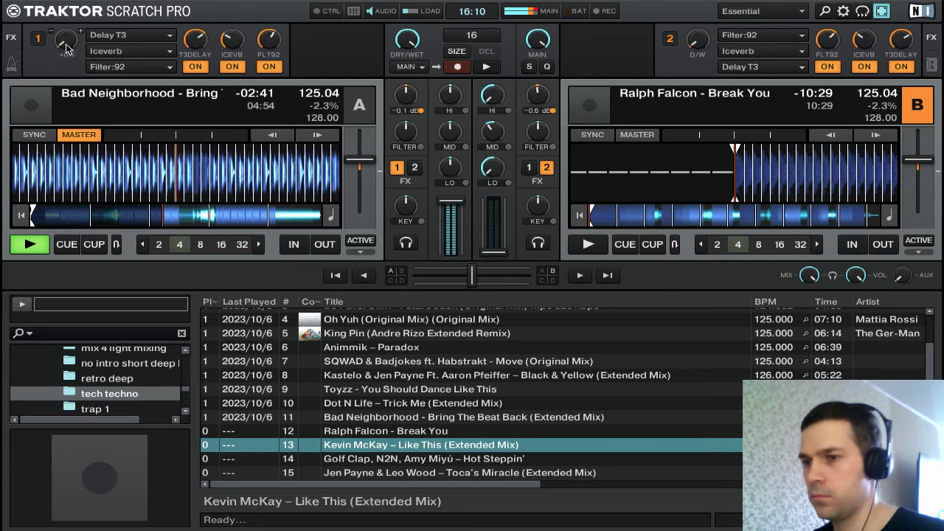
drag(65, 44, 66, 88)
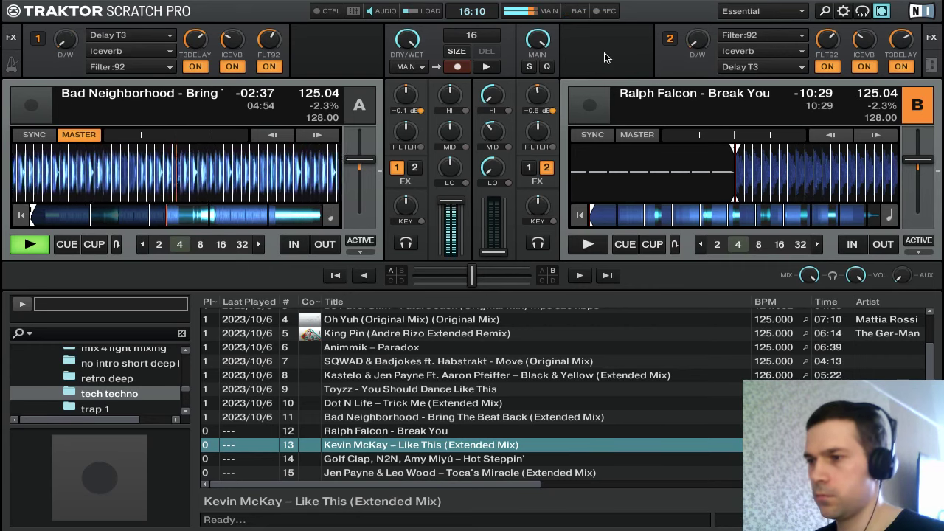
mouse_move(614, 5)
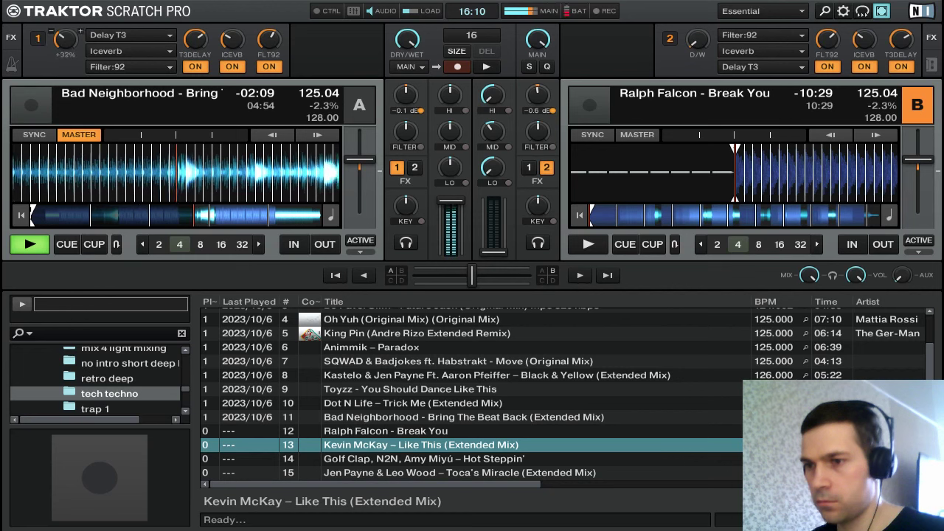
mouse_move(56, 43)
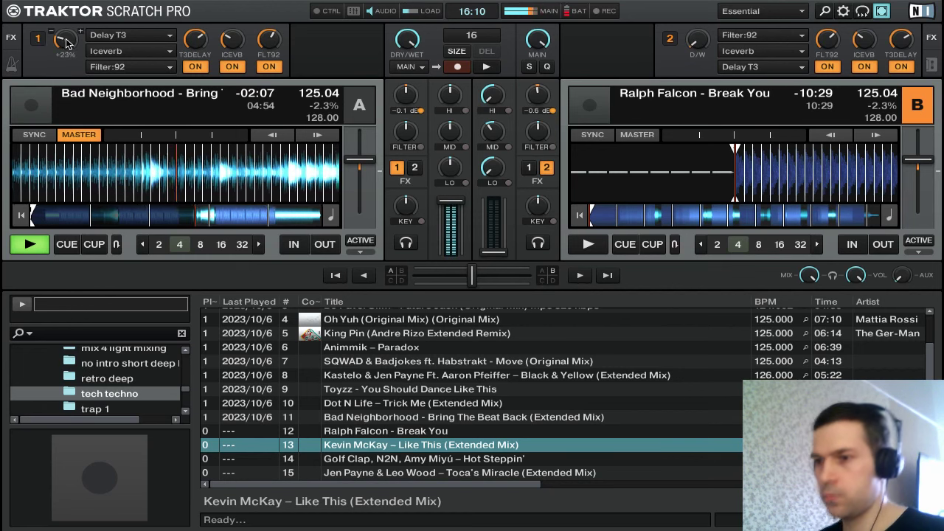
Replace Iceverb with Bouncer in FX unit 1, switch it on and lower its amount
click(110, 53)
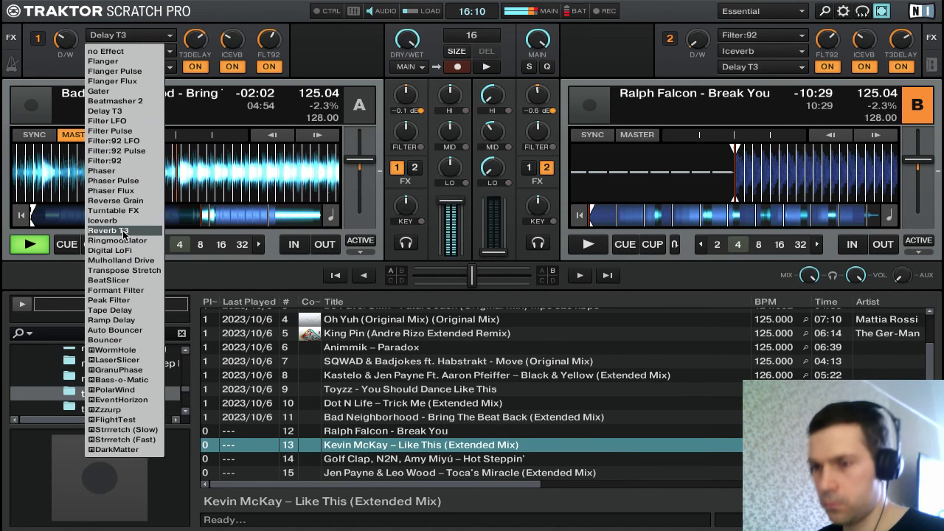
click(105, 339)
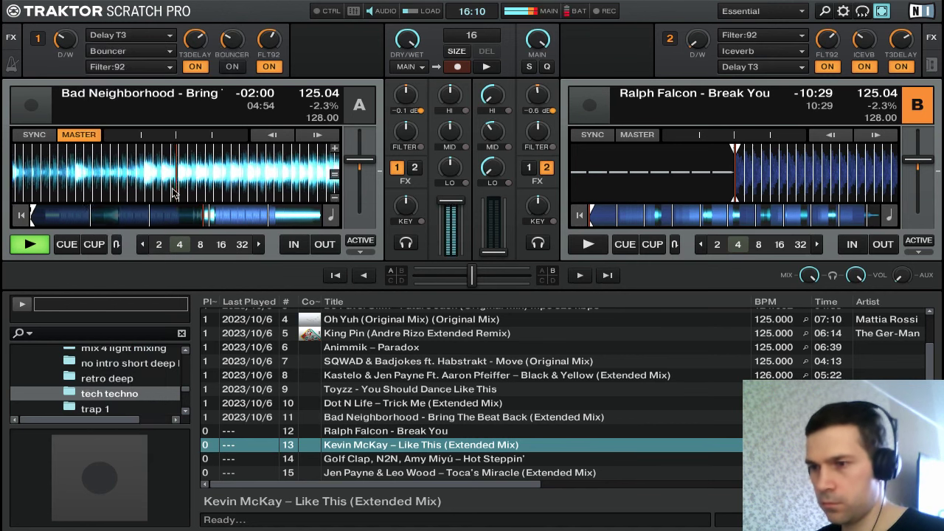
click(233, 67)
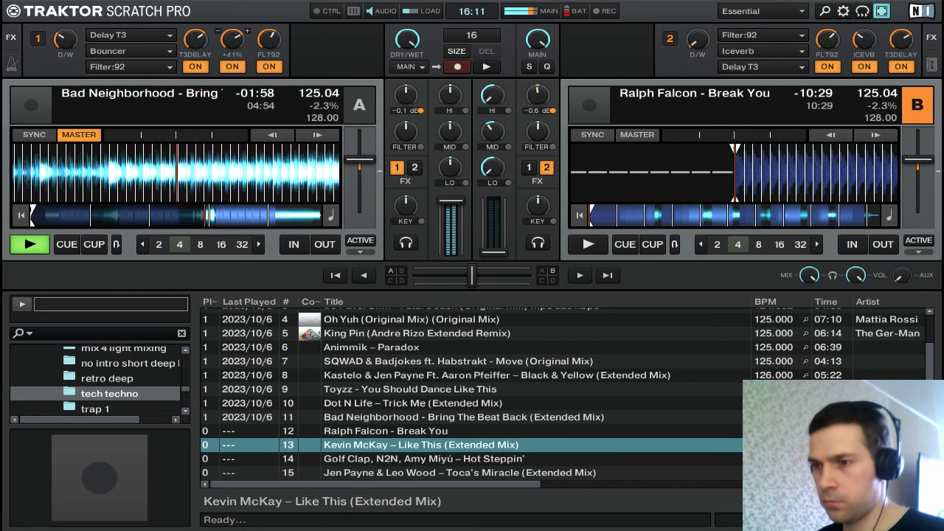
drag(233, 40, 233, 76)
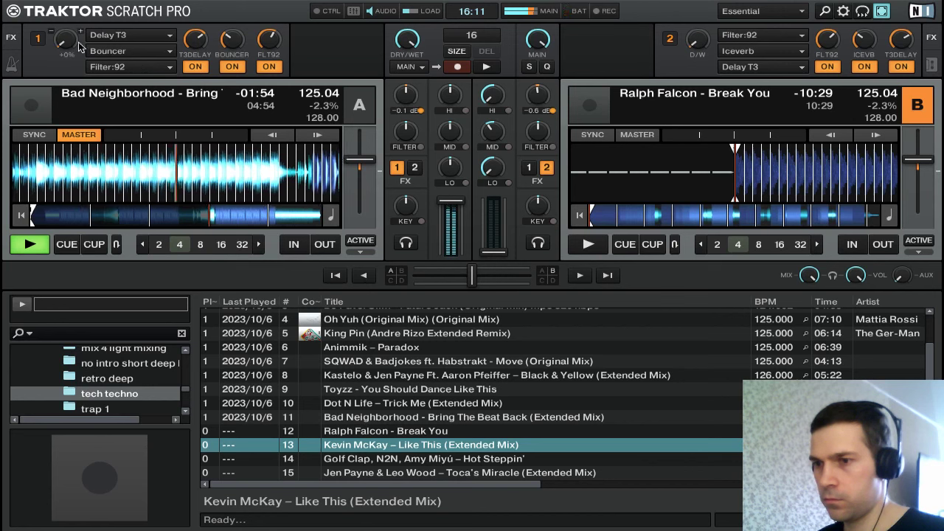
Swap Bouncer for Flanger Pulse in FX unit 1, sweep its amount and dry/wet mix, and return the mix to zero
click(118, 53)
click(134, 69)
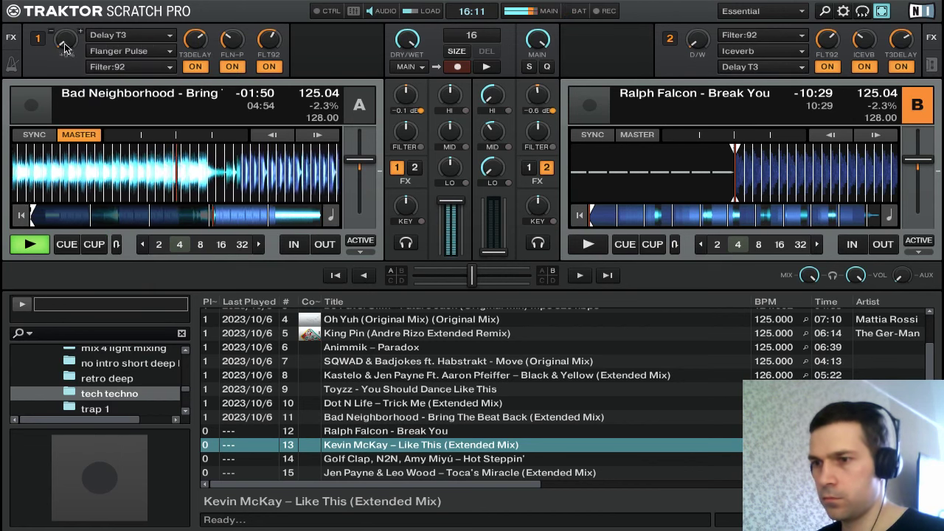
drag(65, 49, 63, 45)
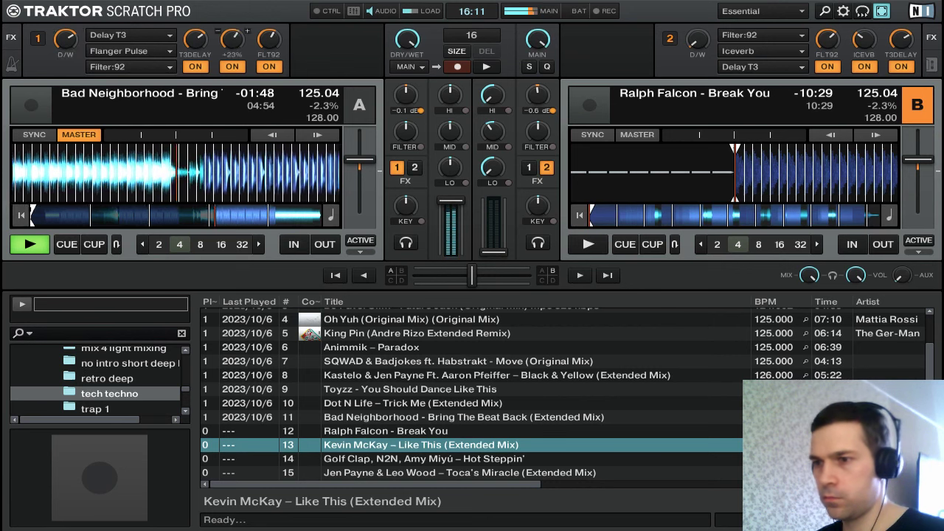
drag(232, 44, 232, 38)
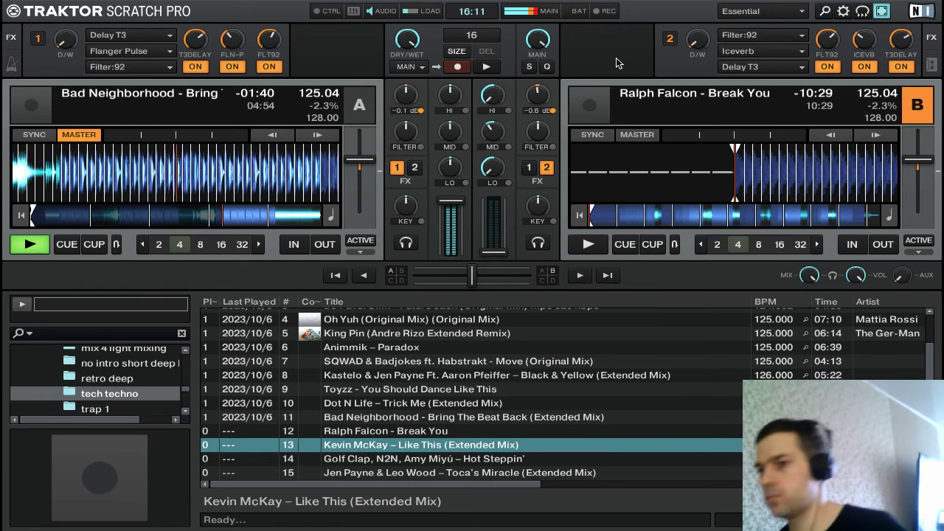
Preview deck B's cue point, start Ralph Falcon - Break You and raise deck B's volume to full
key(c)
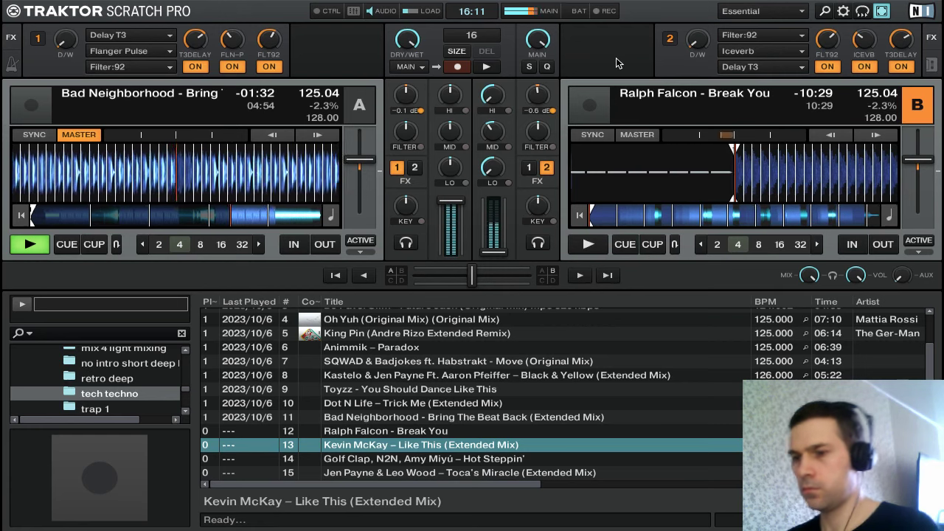
key(space)
key(Left)
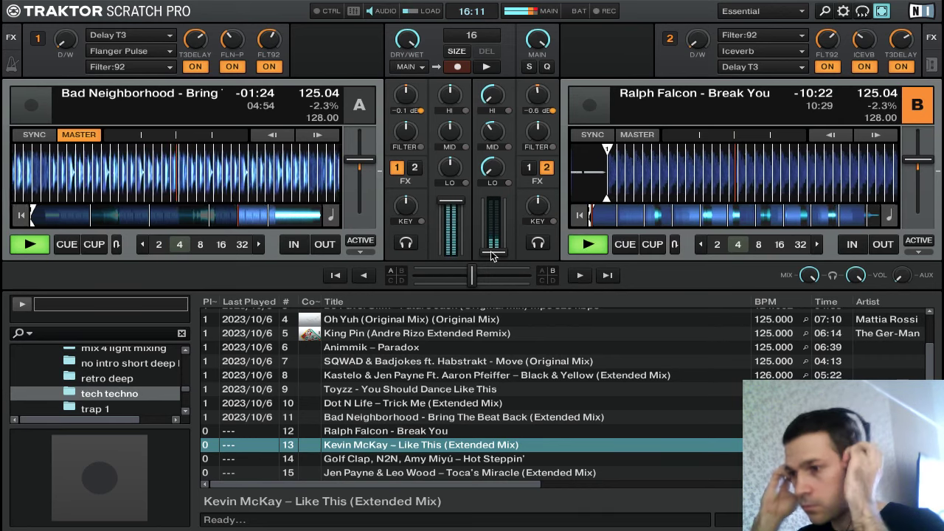
drag(491, 252, 493, 201)
Gradually restore deck B's high and mid EQ to neutral and raise its low EQ to -58%
mouse_move(495, 111)
drag(496, 110, 493, 100)
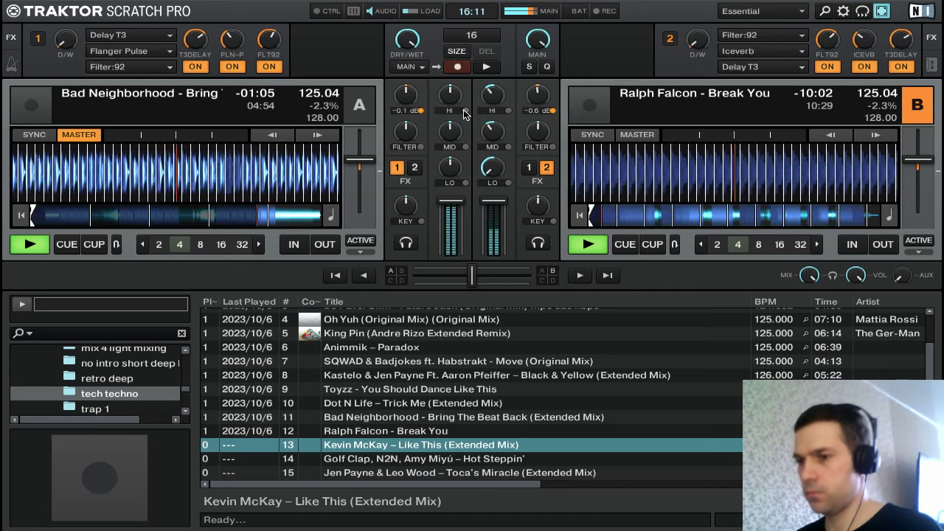
drag(490, 133, 491, 129)
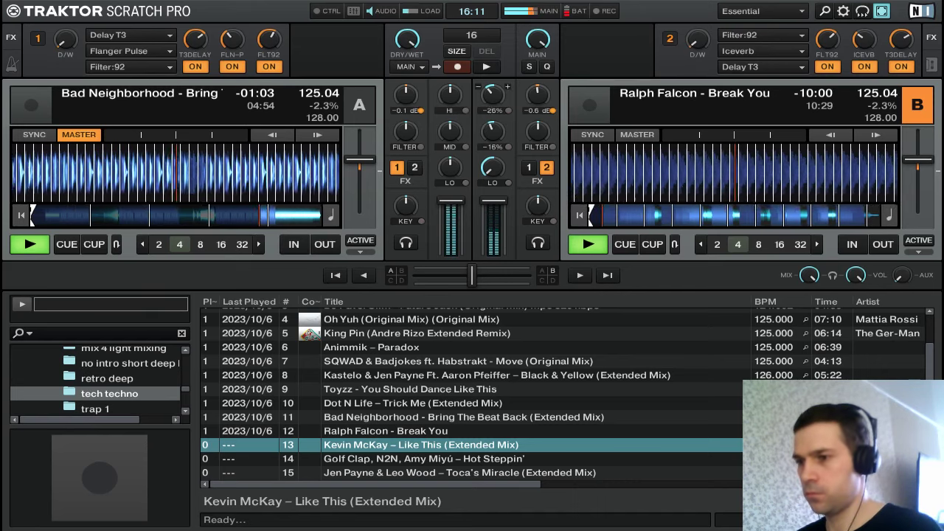
drag(493, 96, 493, 90)
drag(496, 129, 497, 123)
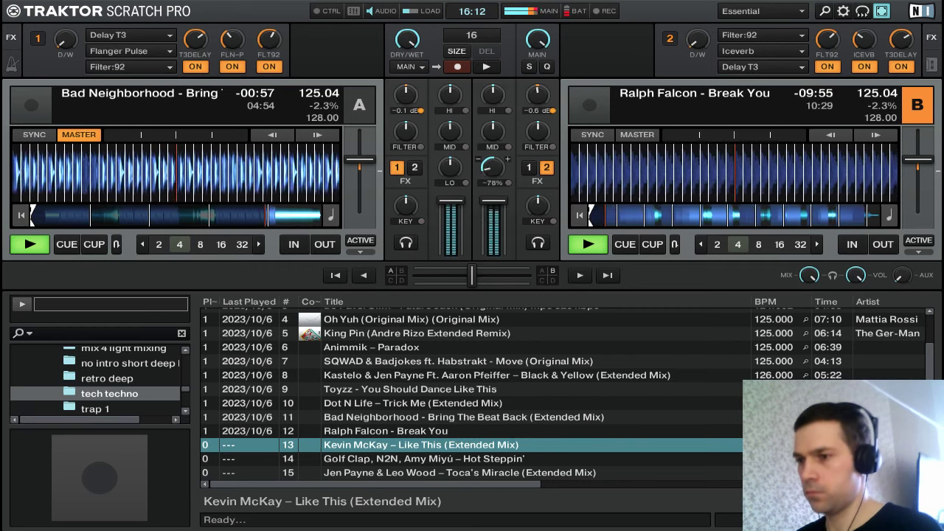
drag(496, 175, 490, 169)
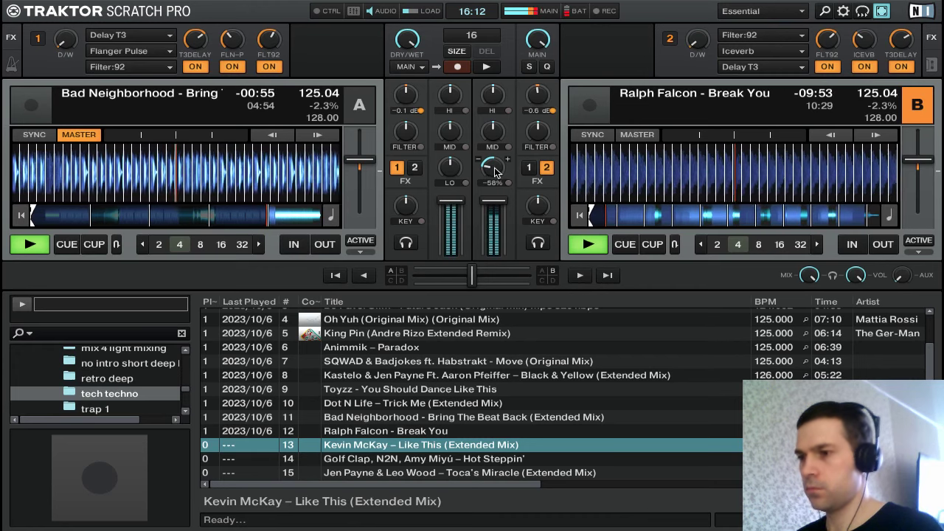
Reset the gain of both decks to 0.0 dB and swap the bass by raising deck B's low EQ to 0% while cutting deck A's
double_click(536, 96)
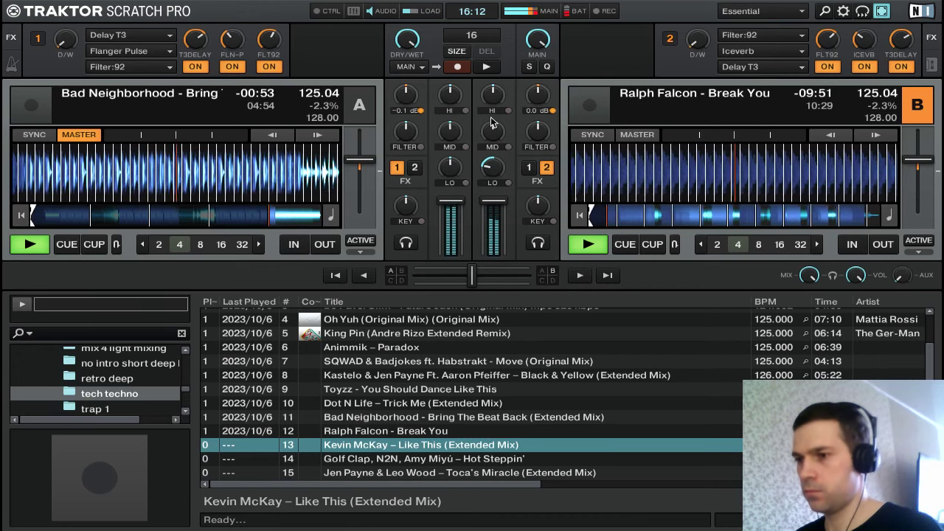
double_click(401, 96)
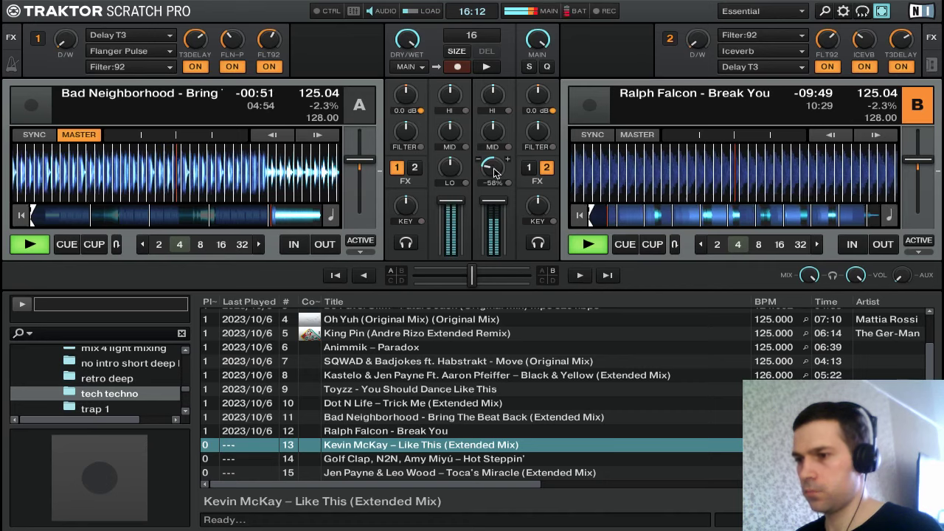
drag(494, 171, 492, 158)
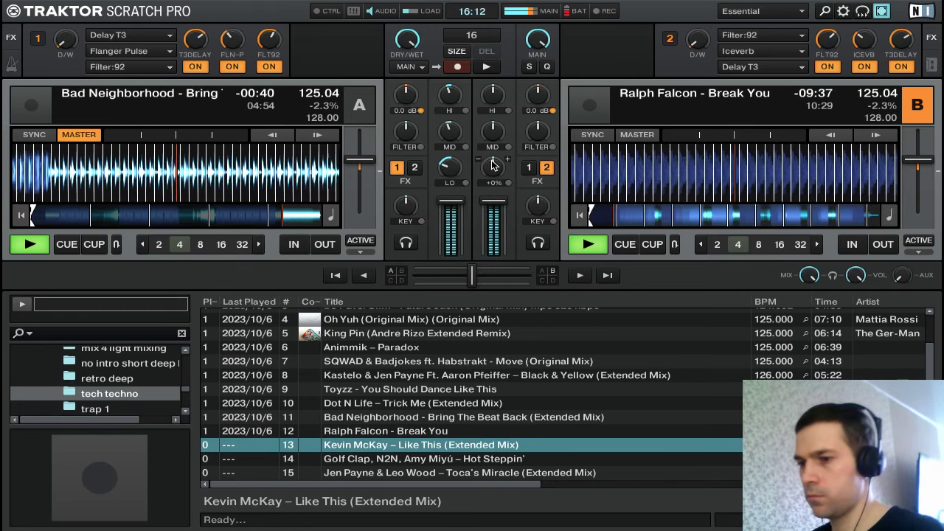
Browse the upcoming tracks in the tech techno playlist and highlight track 14, Hot Steppin'
key(Down)
key(Down)
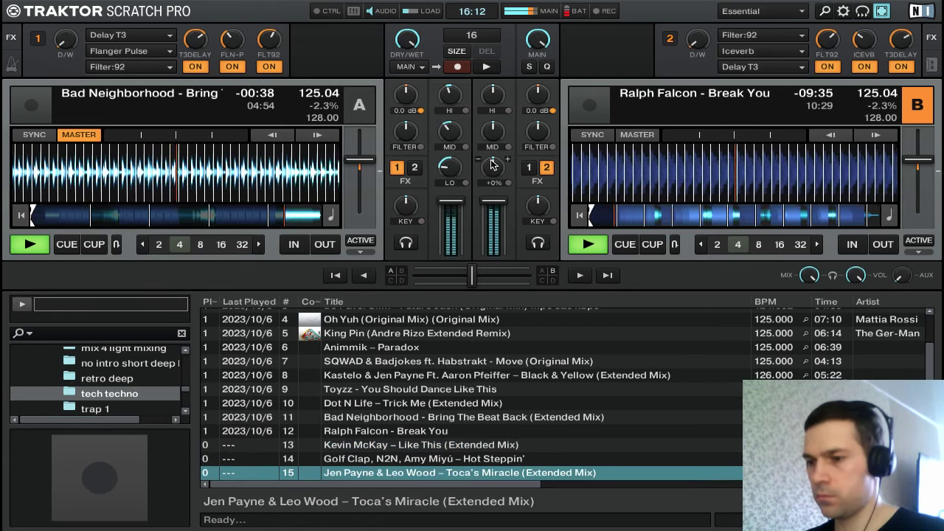
key(Up)
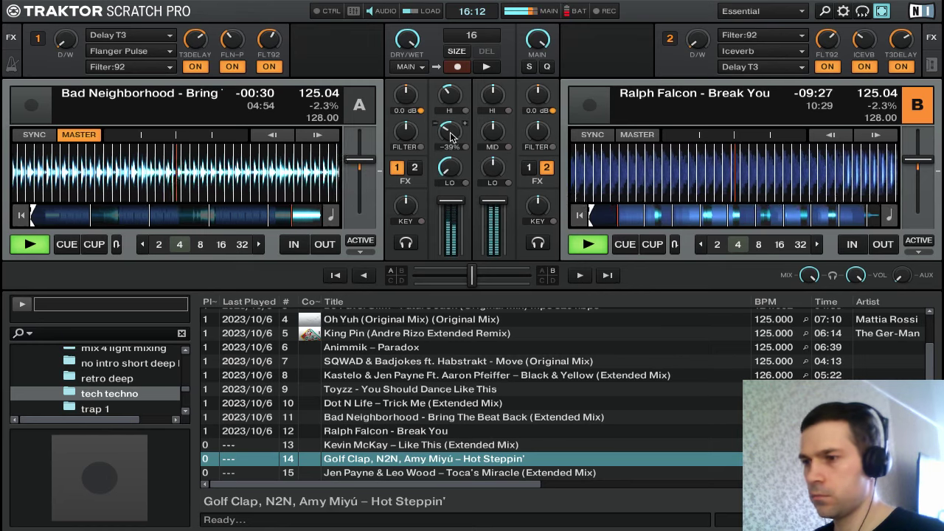
Cut deck A's mid and high EQ, fade its volume down to zero and stop its playback at the track start
drag(449, 135, 449, 130)
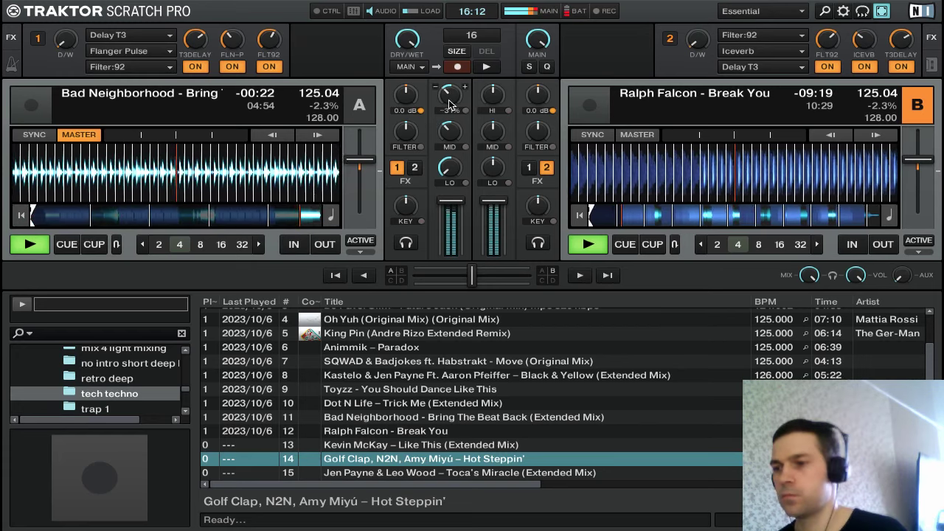
drag(449, 103, 444, 138)
drag(449, 100, 447, 152)
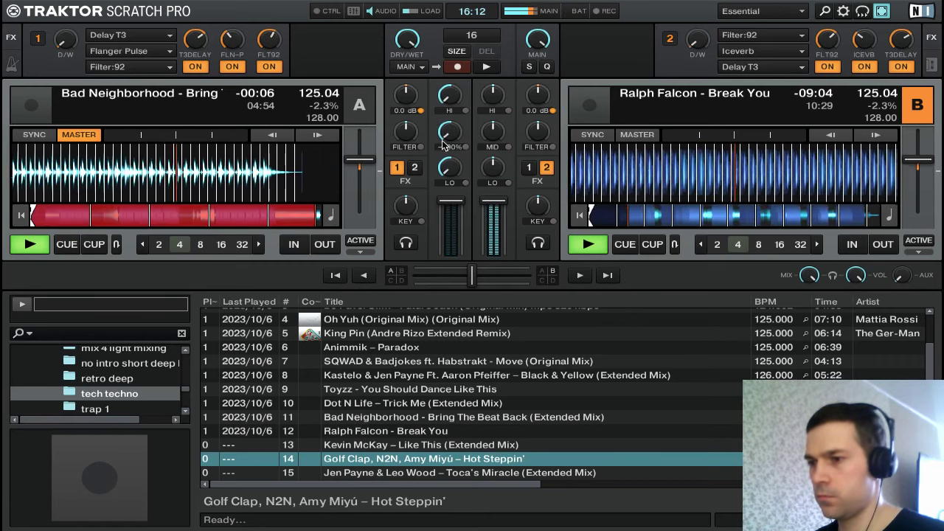
drag(440, 208, 441, 254)
key(s)
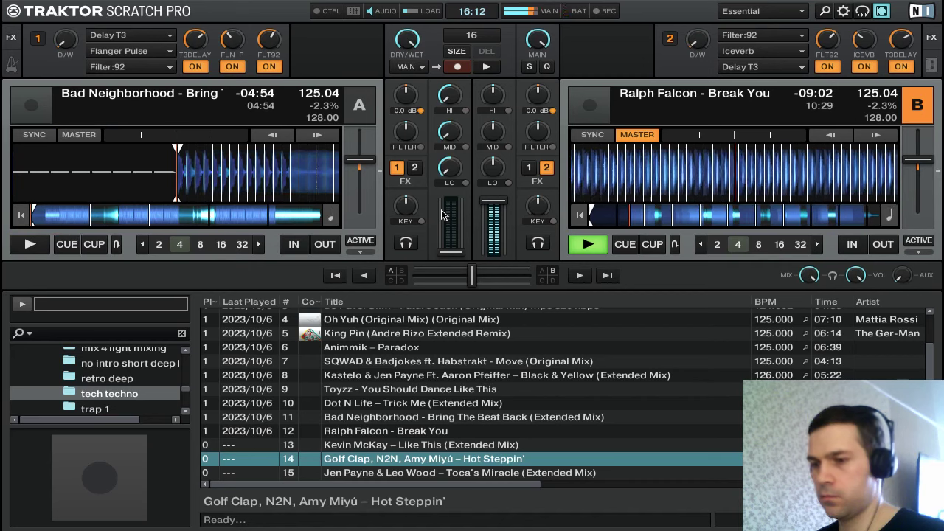
Compare tracks 13 to 15 in the playlist and load track 13, Kevin McKay – Like This (Extended Mix), onto deck A
key(Down)
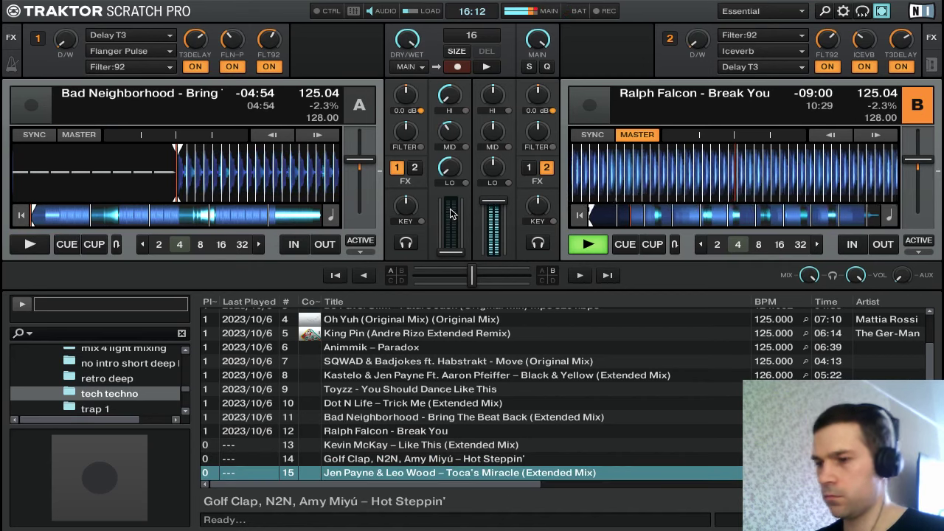
key(Up)
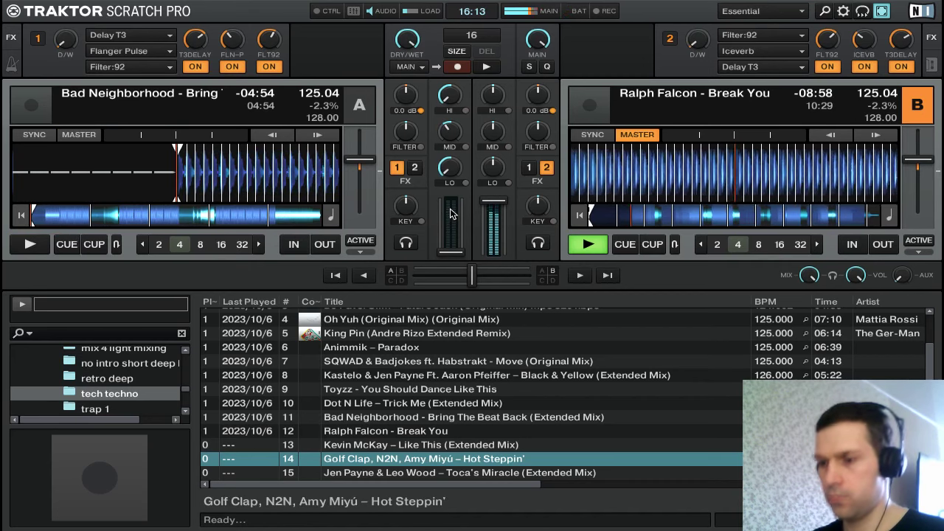
key(Up)
key(Down)
key(Down)
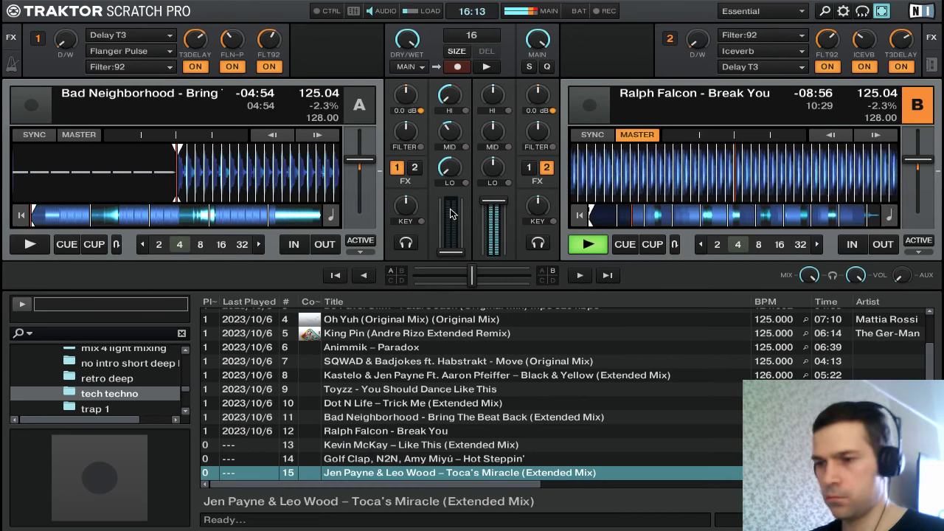
key(Up)
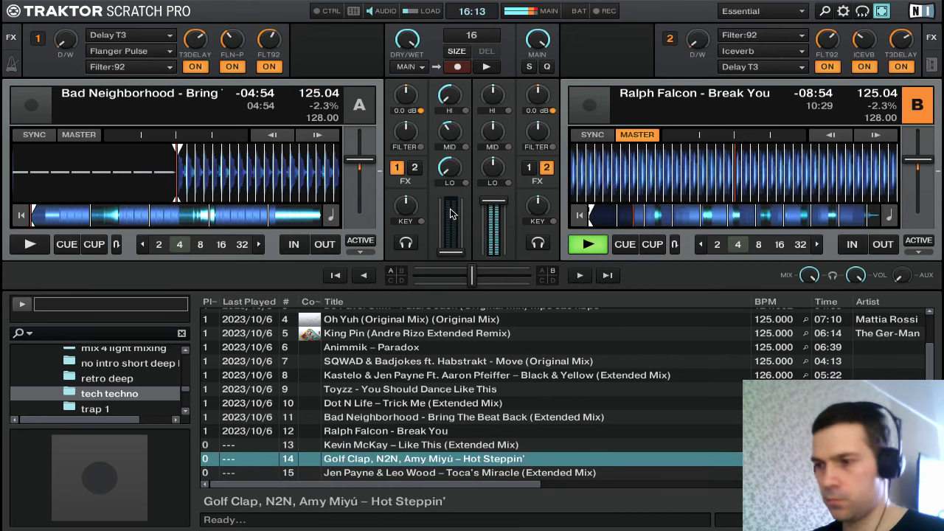
key(Up)
key(ctrl+Left)
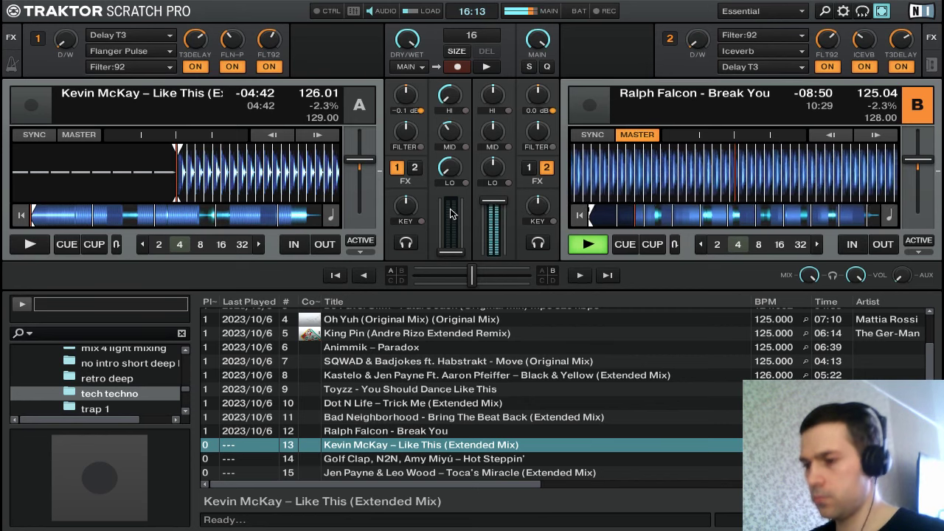
Raise deck B's tempo to 125.20 BPM and match deck A's tempo to it
key(Tab)
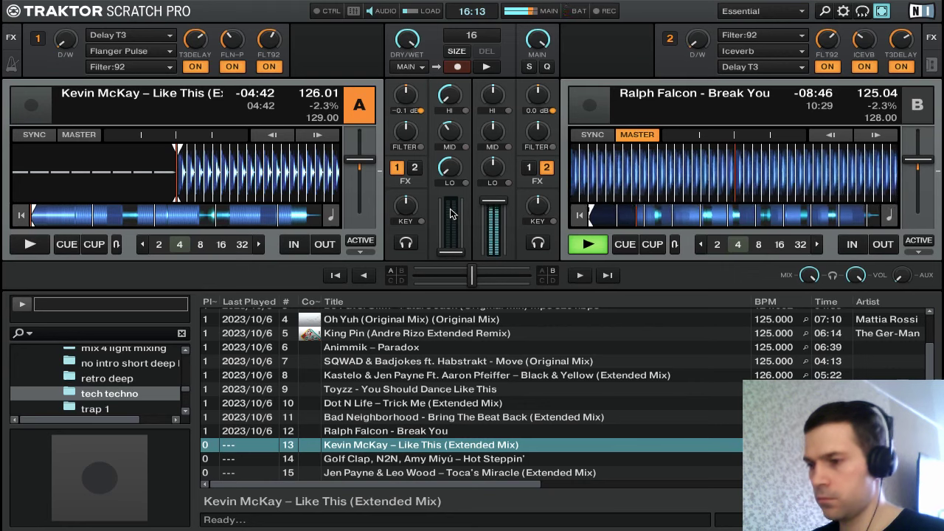
key(s)
key(Right)
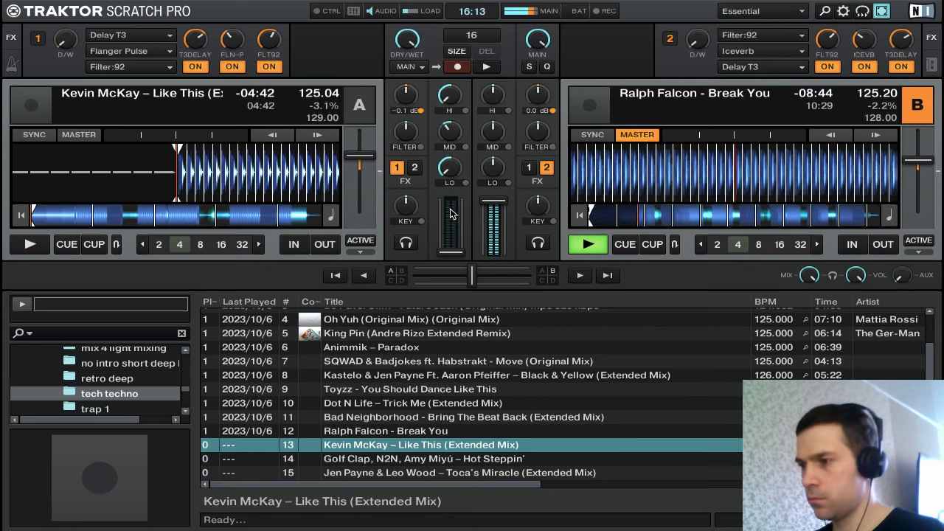
key(Left)
key(s)
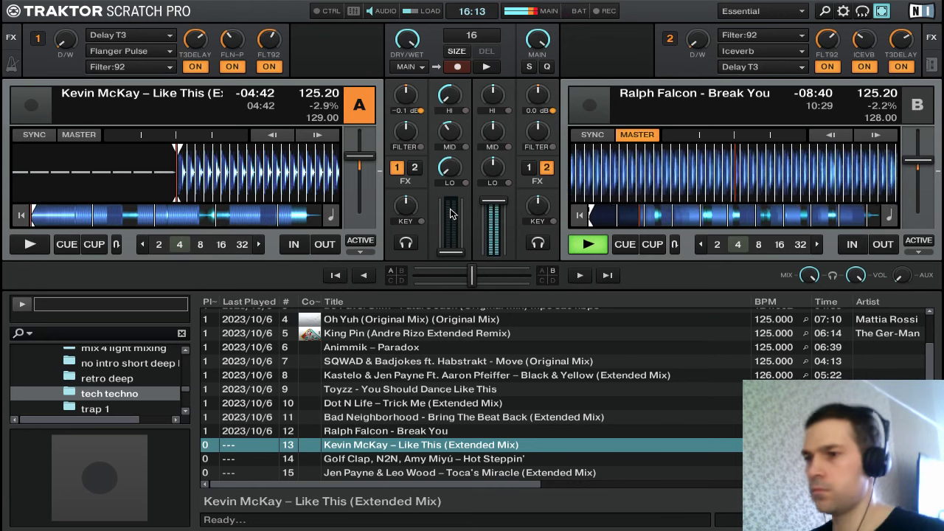
Highlight track 14, Golf Clap, N2N, Amy Miyú – Hot Steppin', as the next candidate in the playlist
key(Down)
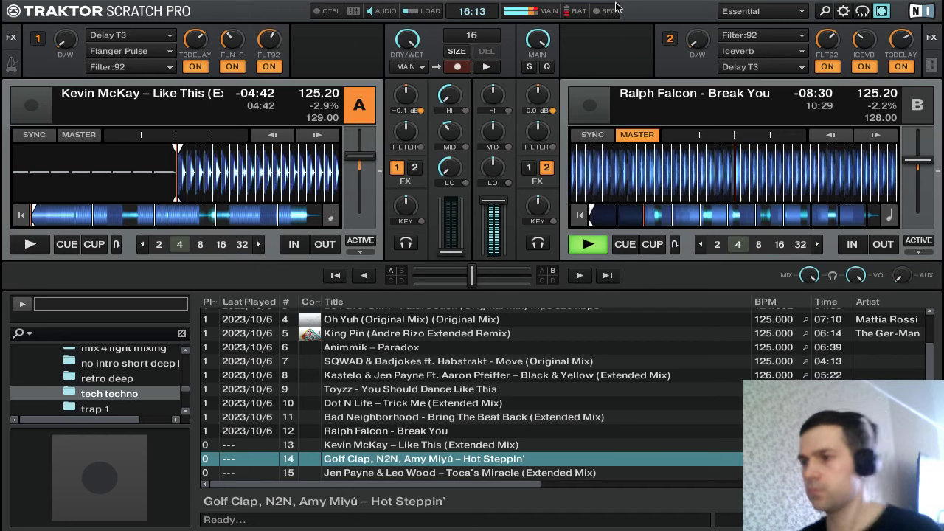
mouse_move(605, 3)
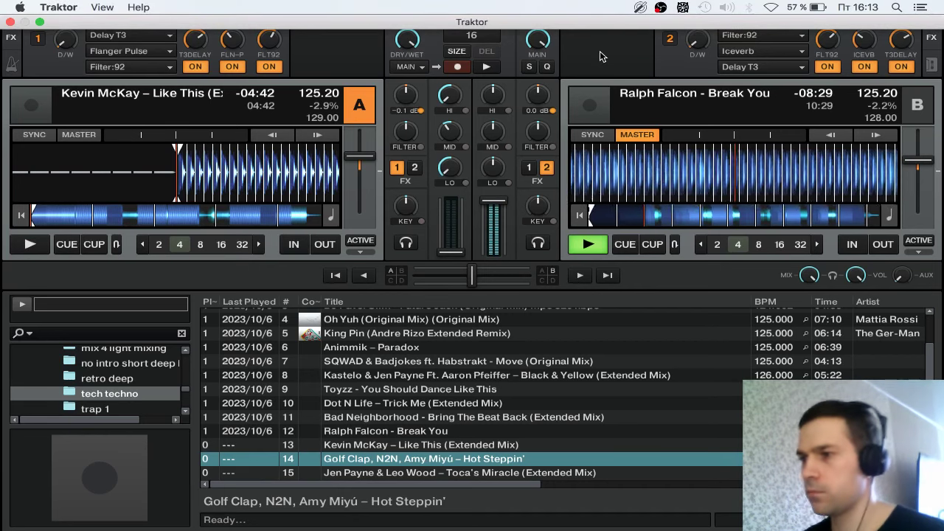
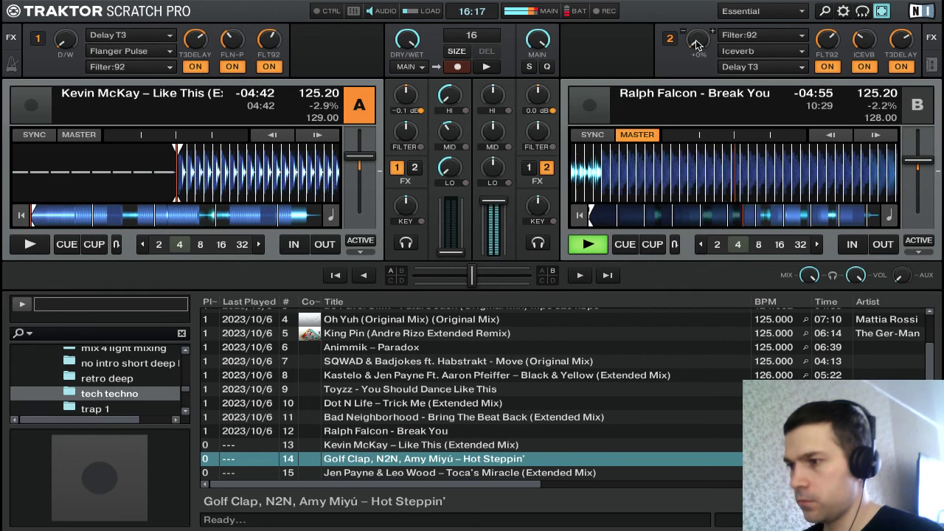
Sweep deck B's effect mix and return it to dry, and start deck A's track with its volume down
mouse_move(696, 45)
mouse_down()
mouse_move(697, 5)
mouse_move(693, 48)
mouse_up()
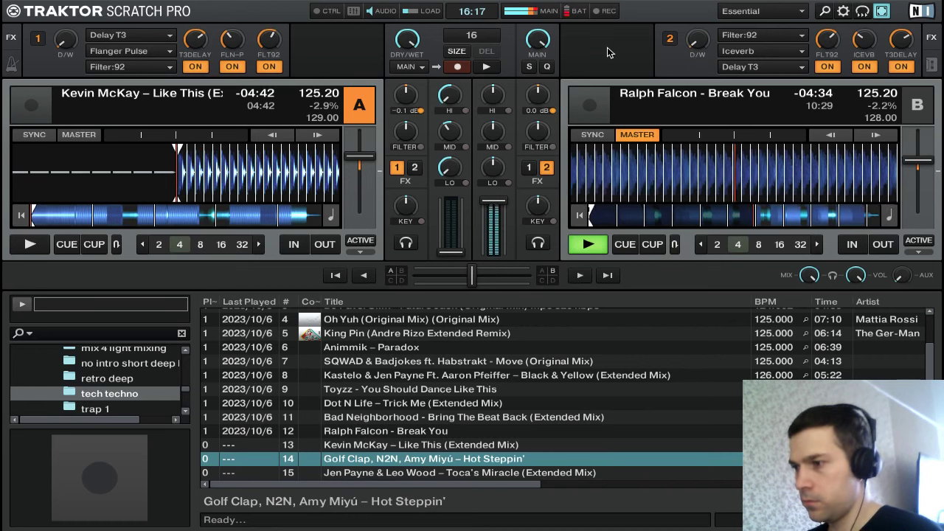
key(s)
key(a)
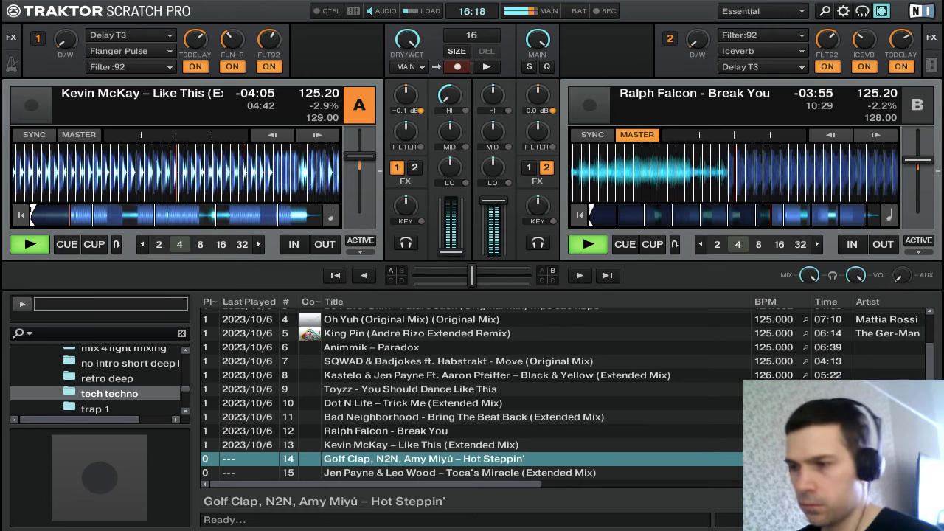
Cut deck A's low EQ, lower its mid EQ to about -25%, and return its track to the start cue point
scroll(458, 175, down, 10)
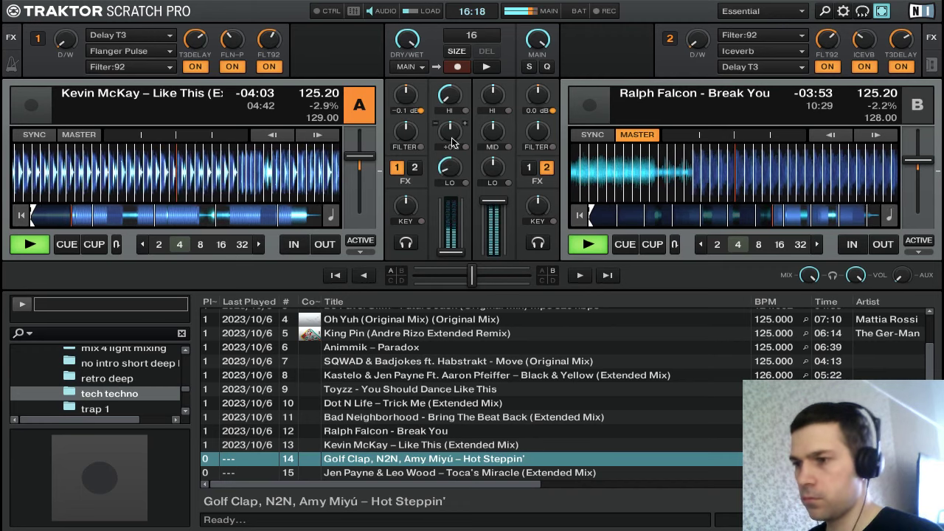
scroll(452, 138, down, 2)
scroll(452, 142, down, 1)
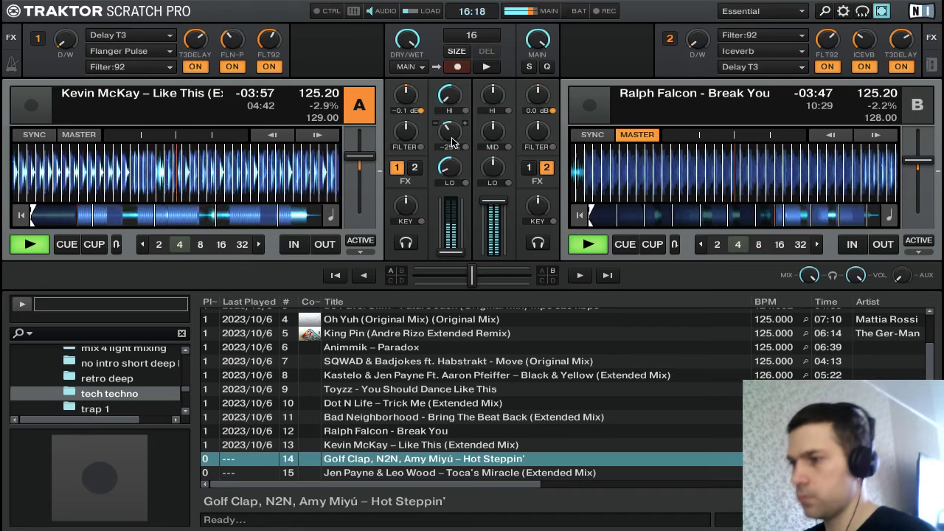
key(s)
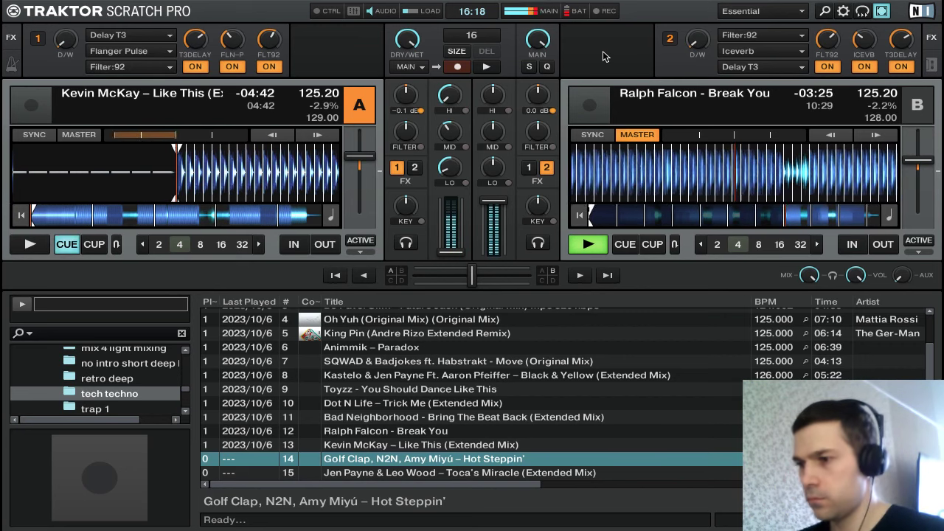
Start deck A's track again and fade its volume up to full while trimming its mid EQ further
key(space)
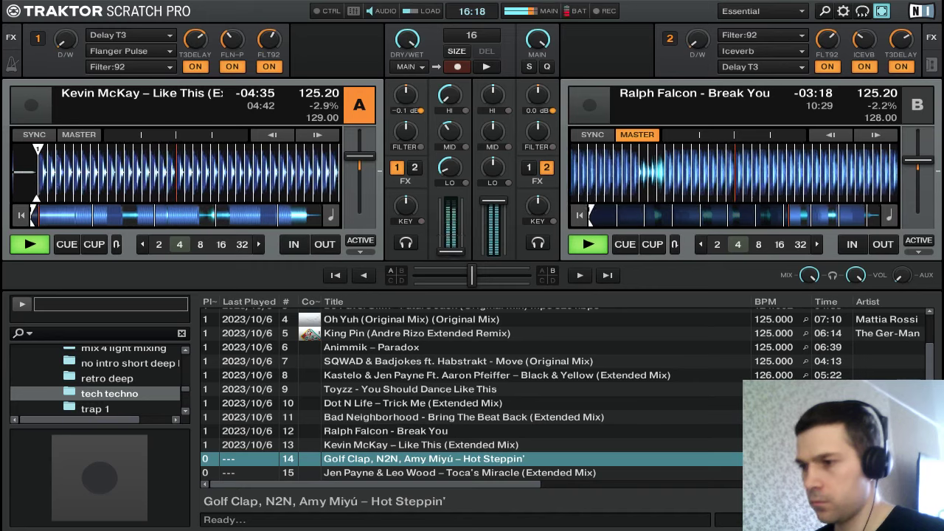
drag(451, 251, 443, 213)
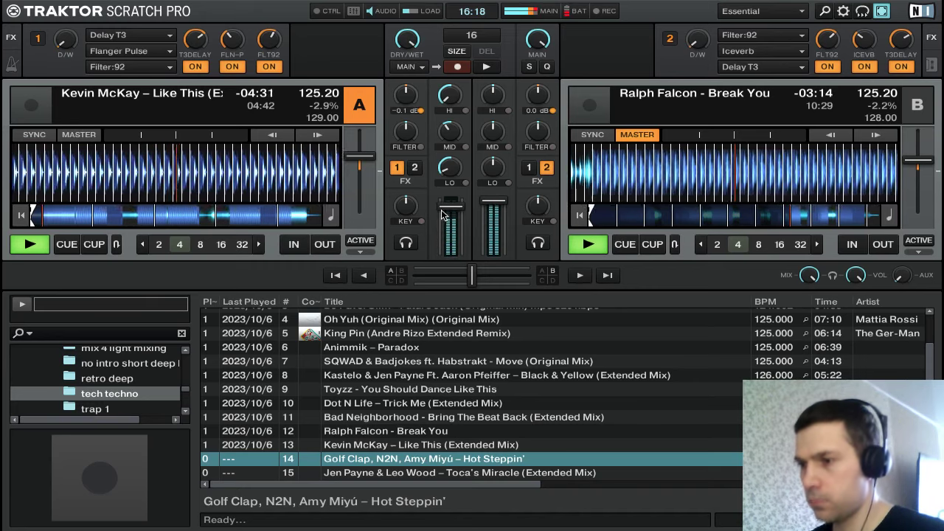
scroll(446, 174, down, 3)
scroll(447, 132, down, 2)
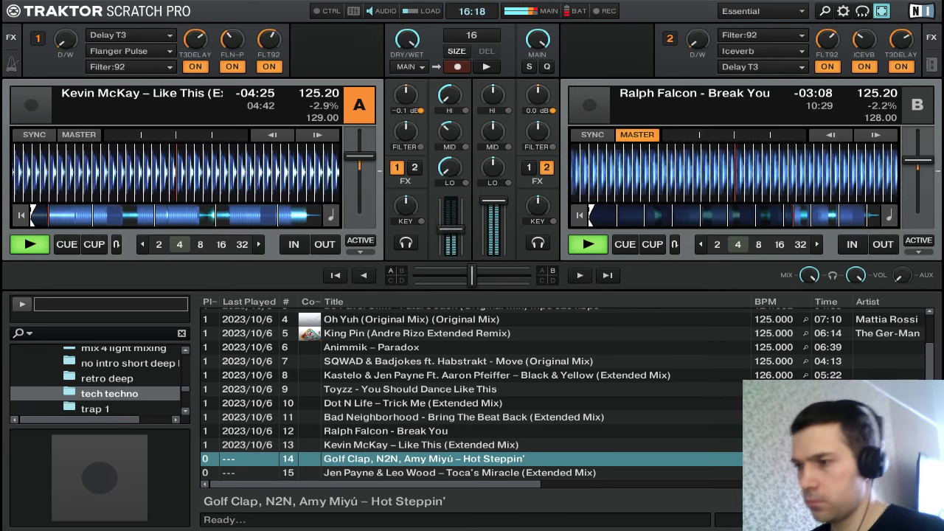
drag(450, 225, 451, 201)
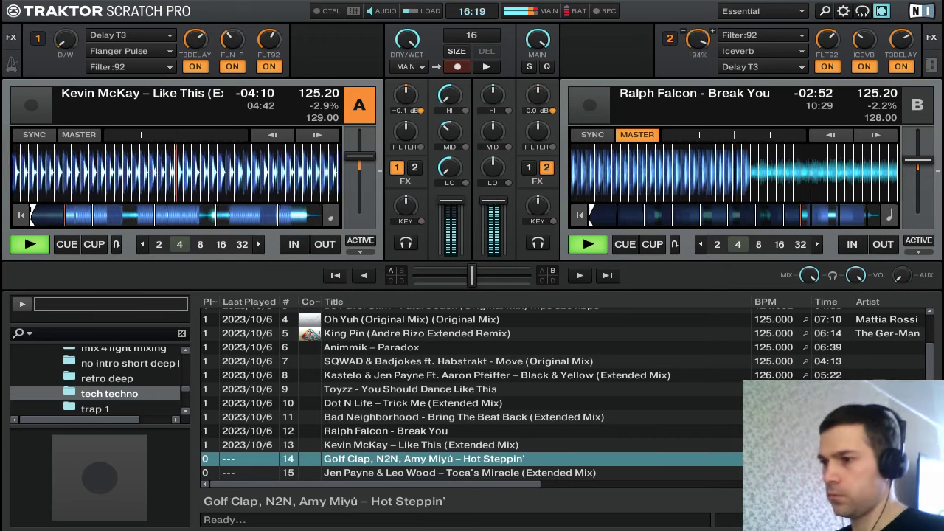
Finish the effect sweep on deck B at fully dry and restore deck A's high, mid and low EQ to neutral
drag(698, 40, 676, 77)
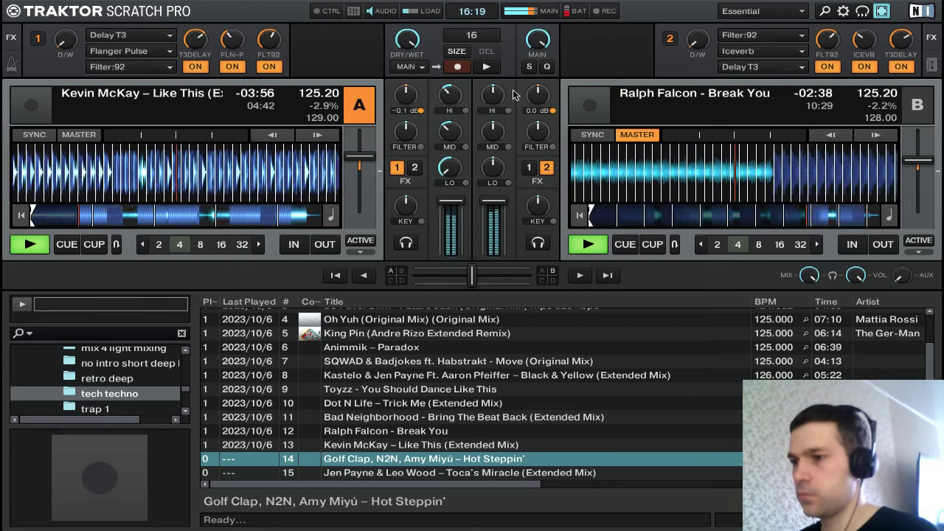
drag(686, 49, 686, 48)
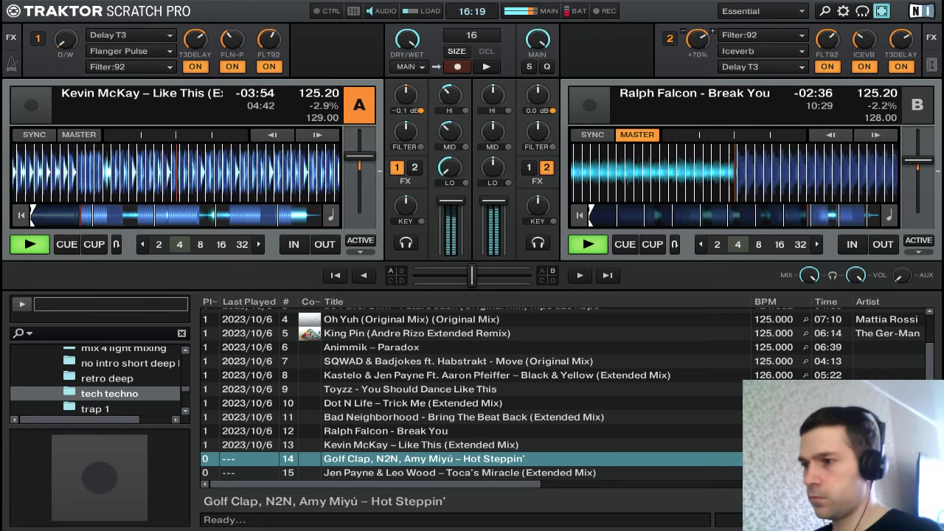
drag(447, 99, 447, 92)
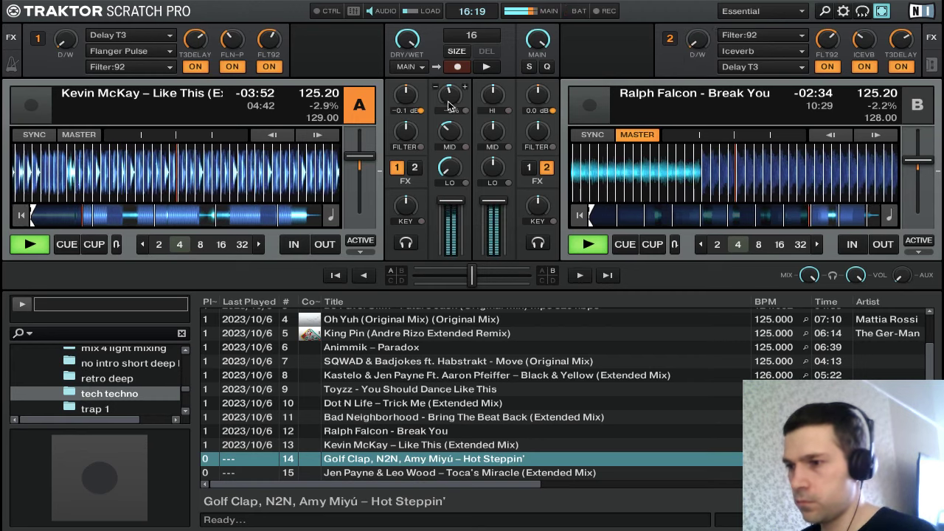
mouse_move(444, 137)
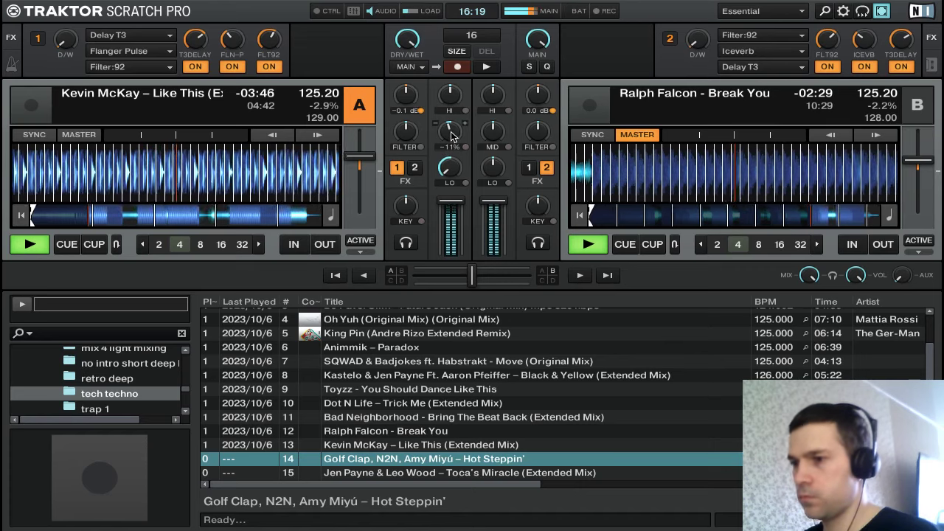
mouse_move(451, 172)
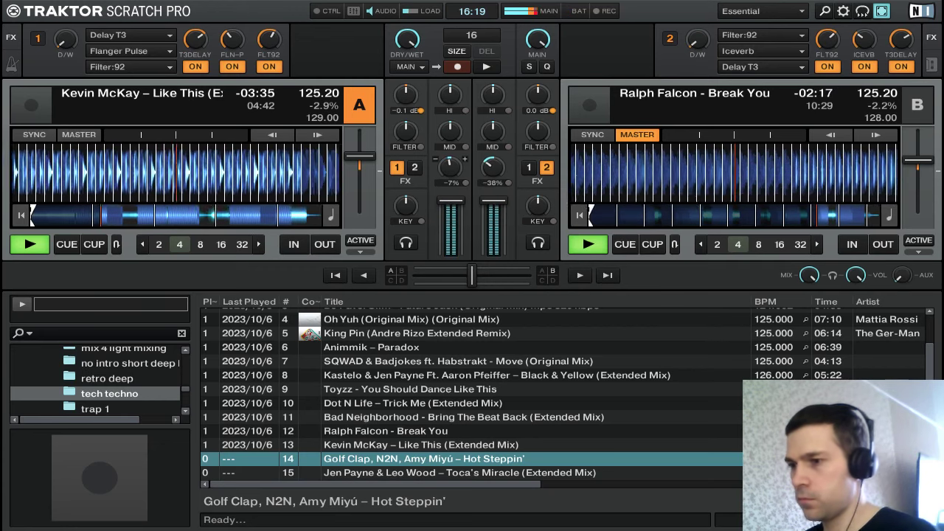
Progressively cut deck B's low, mid and high EQ to hand the mix over to deck A
mouse_move(495, 177)
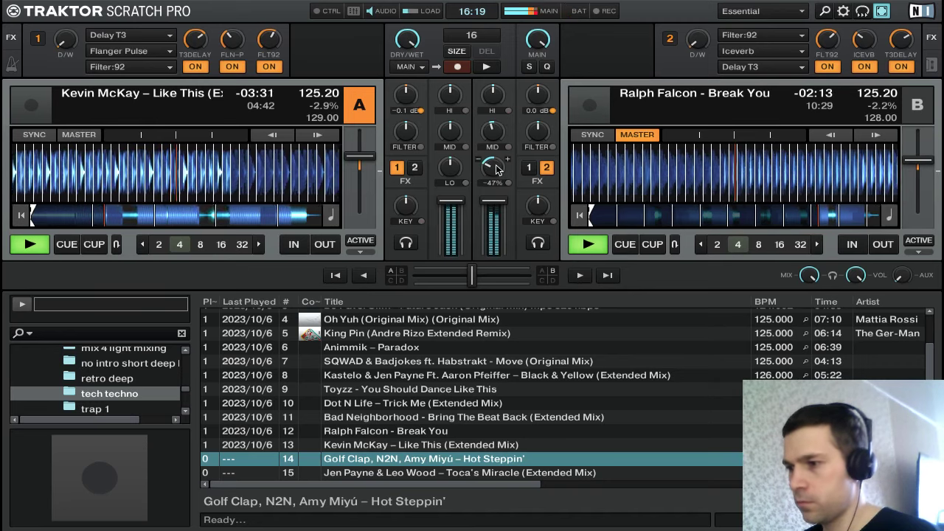
mouse_move(490, 145)
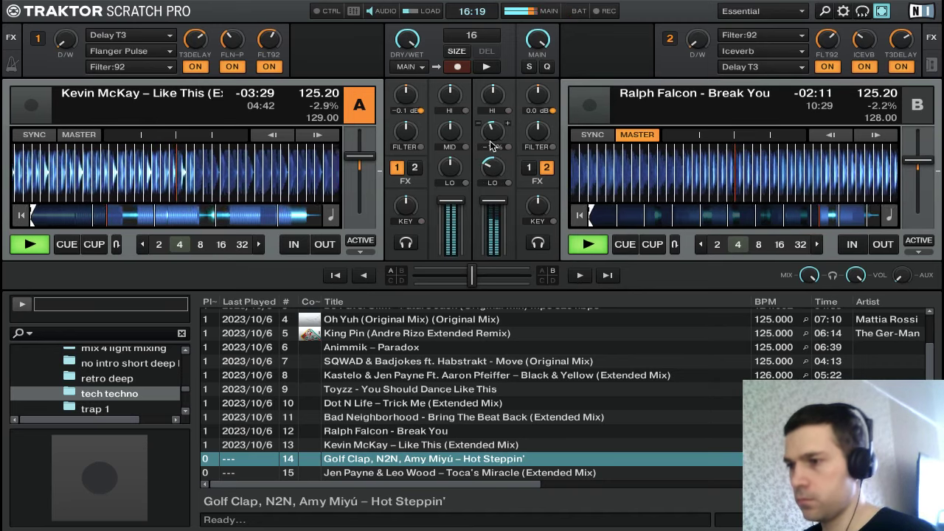
scroll(492, 136, down, 3)
scroll(492, 162, down, 3)
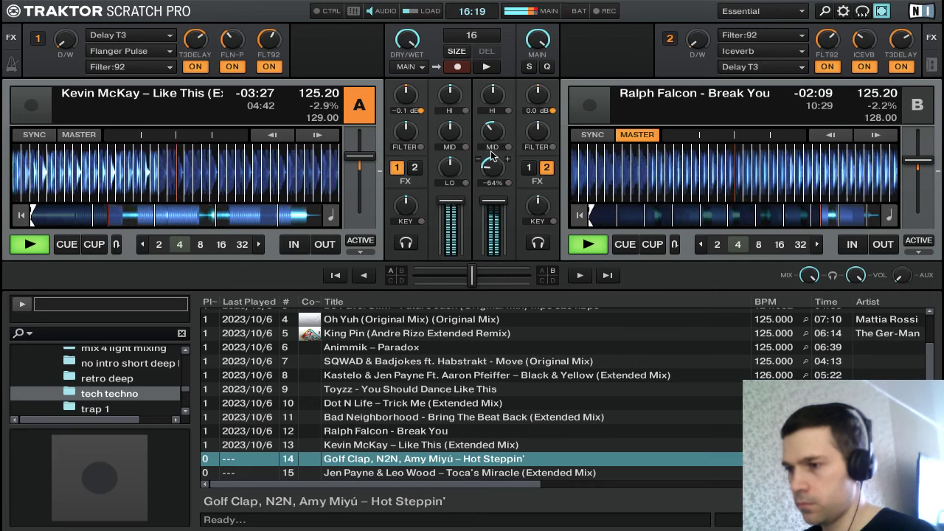
scroll(493, 131, down, 5)
scroll(491, 167, down, 1)
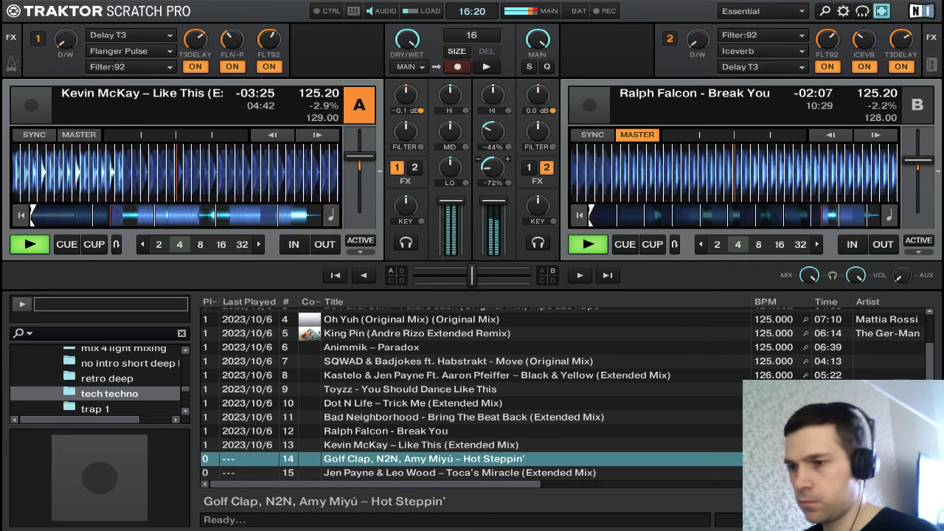
scroll(494, 136, down, 2)
click(477, 161)
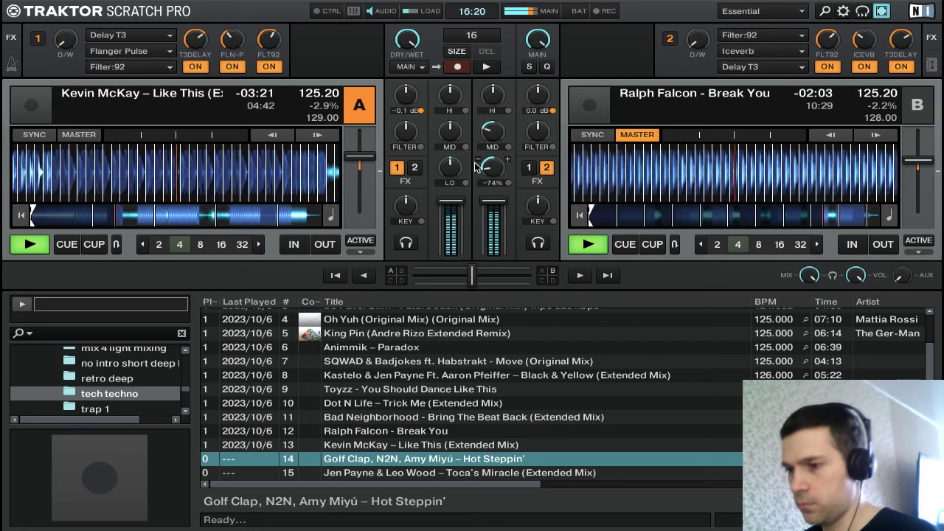
scroll(492, 132, down, 2)
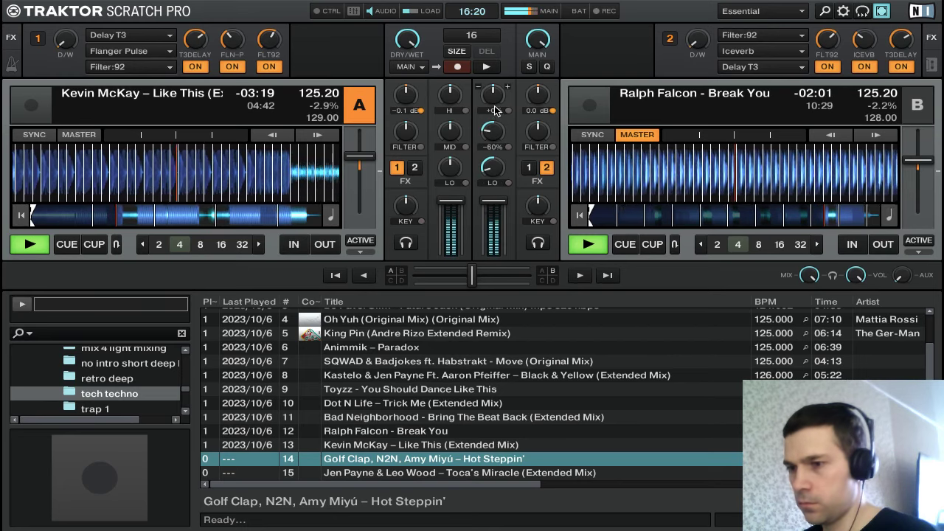
scroll(494, 96, down, 3)
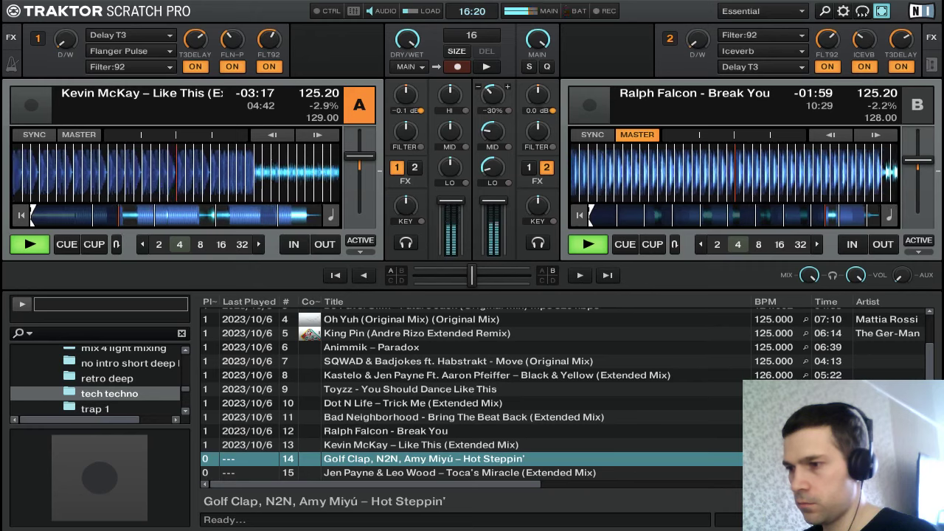
scroll(492, 167, down, 3)
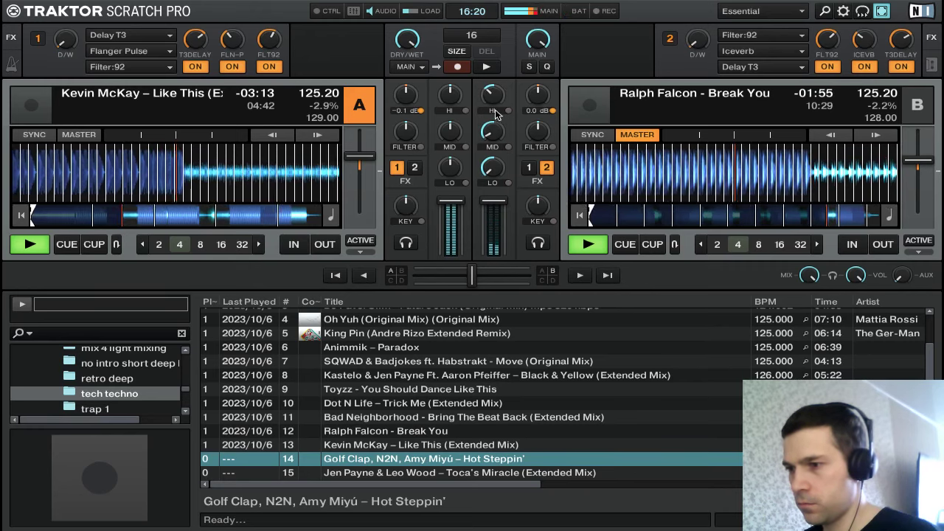
Cut deck B's remaining EQ, fade its volume down to zero and stop its track at the start
scroll(494, 107, down, 5)
scroll(490, 131, down, 4)
scroll(500, 214, down, 8)
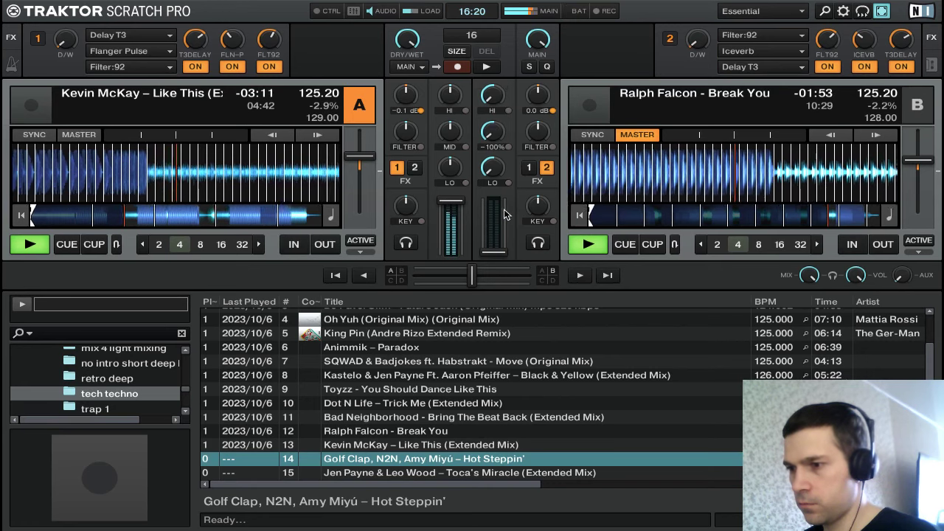
key(k)
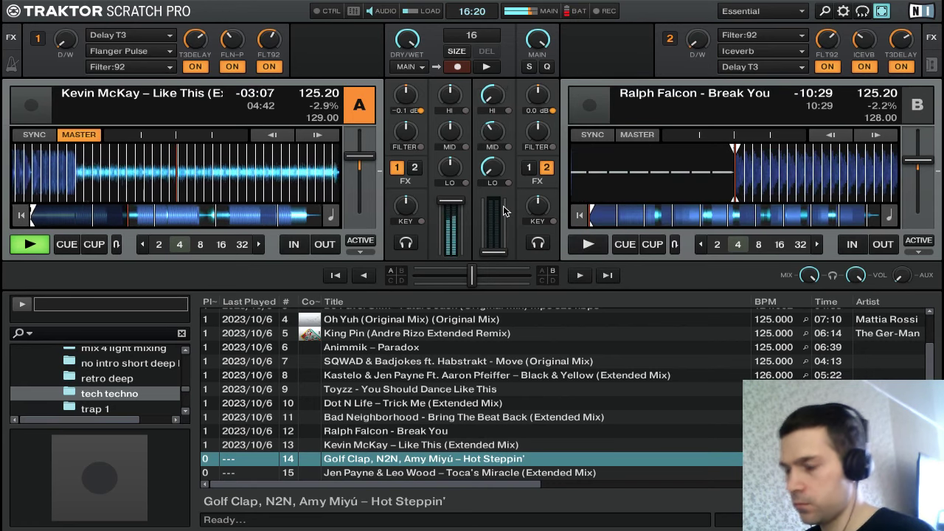
Compare tracks 14 and 15 in the playlist and load track 14, Golf Clap, N2N, Amy Miyú – Hot Steppin', onto deck B
key(Tab)
key(Down)
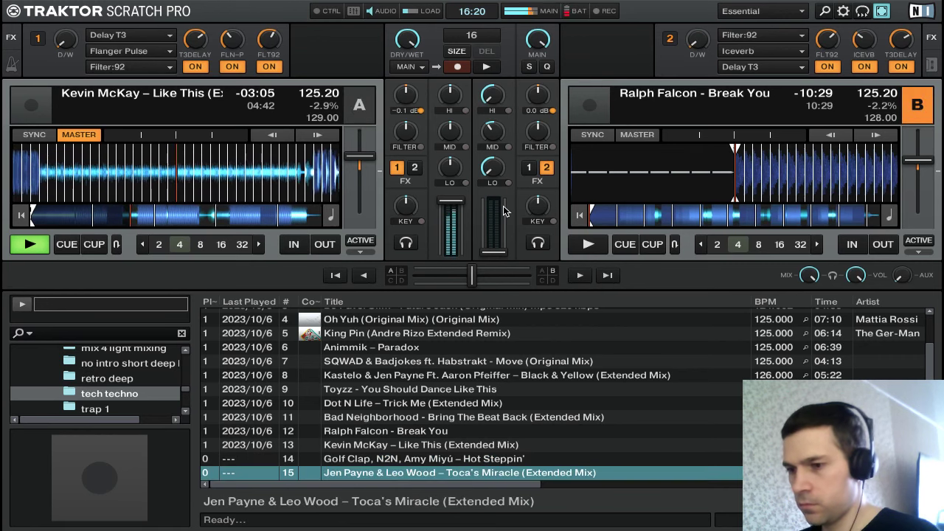
key(Up)
key(Down)
key(Up)
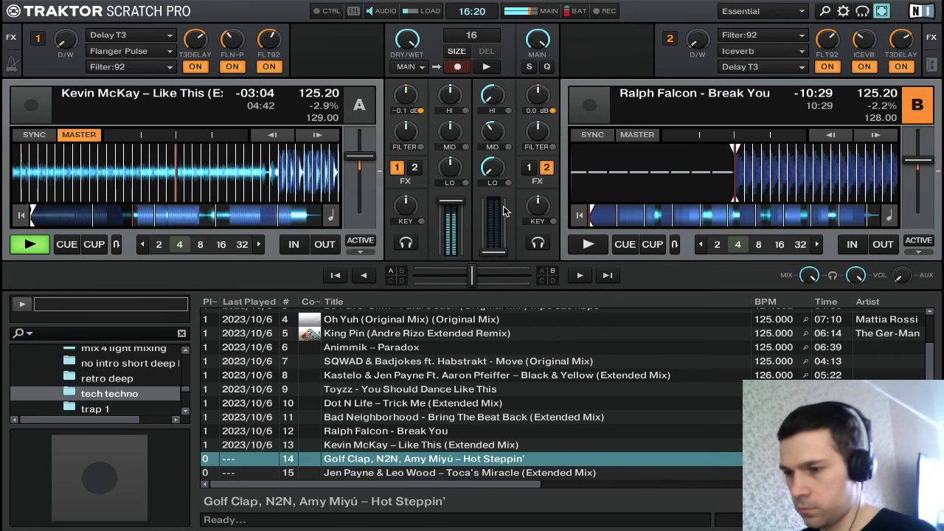
key(ctrl+Right)
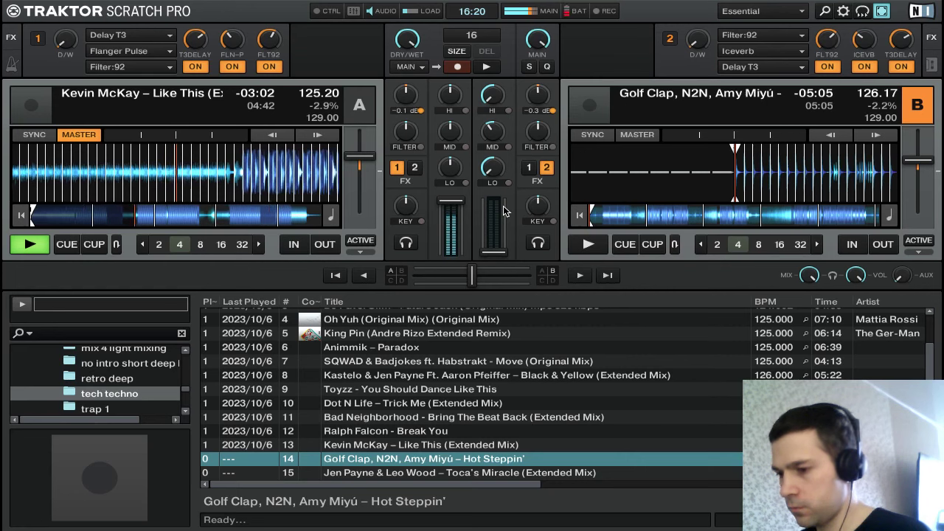
Set both decks' tempo to 125.36 BPM and highlight track 15, Jen Payne & Leo Wood – Toca's Miracle, in the playlist
key(Tab)
key(Right)
key(s)
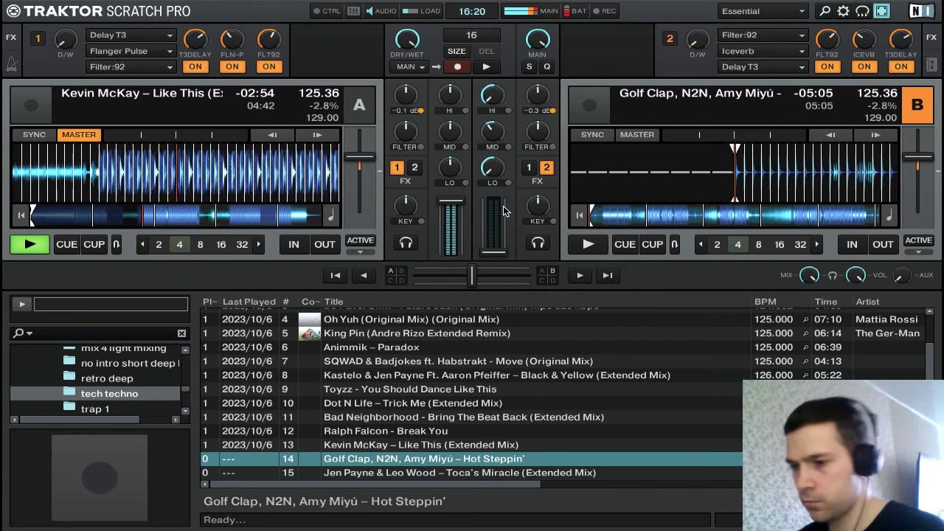
key(Down)
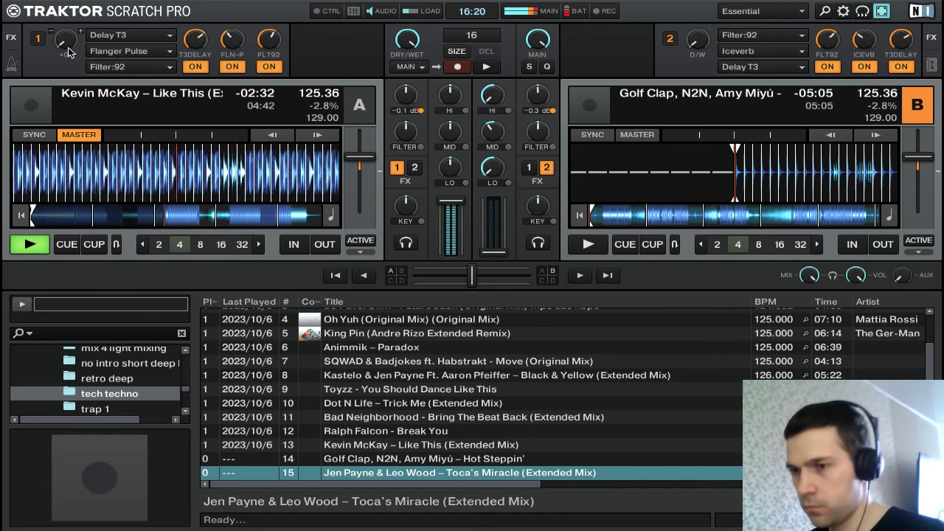
Sweep deck A's effect mix, replace Flanger Pulse with Iceverb in effect unit 1, and reset deck B's gain to 0.0 dB
drag(68, 52, 68, 16)
click(110, 51)
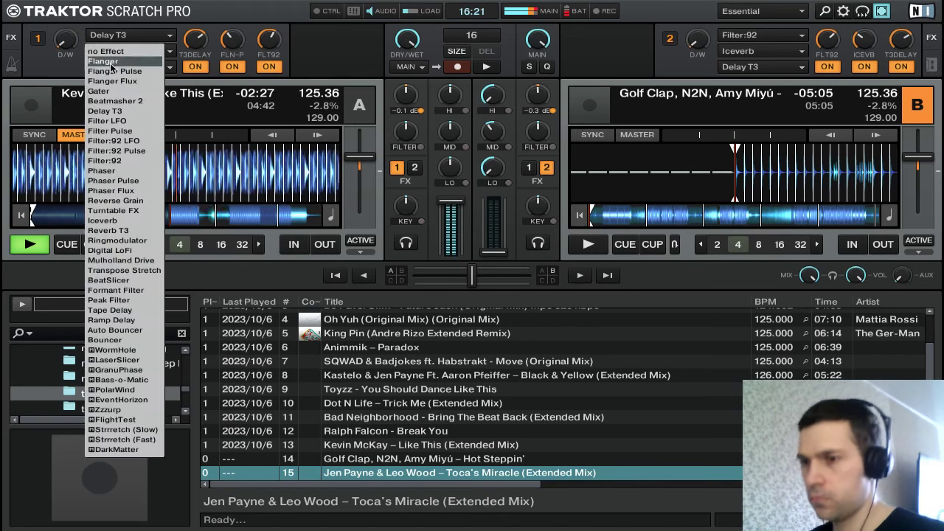
click(118, 221)
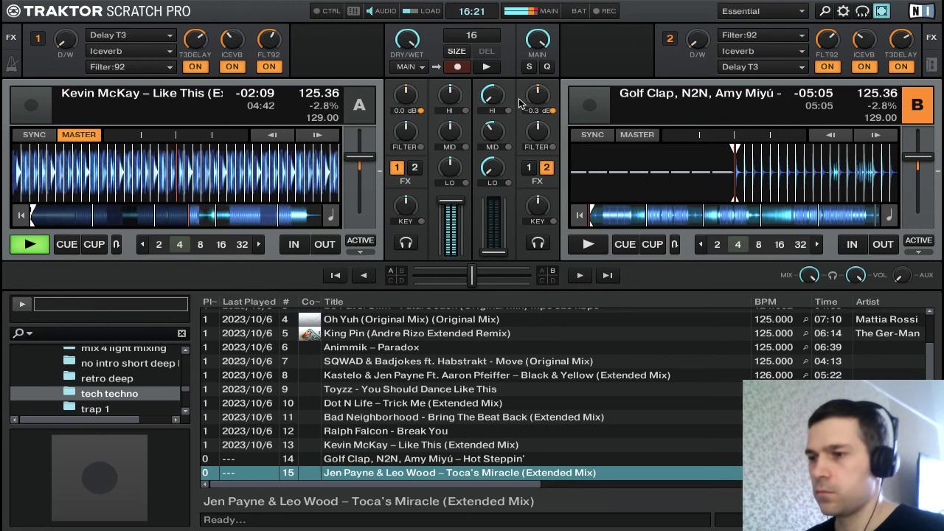
double_click(541, 94)
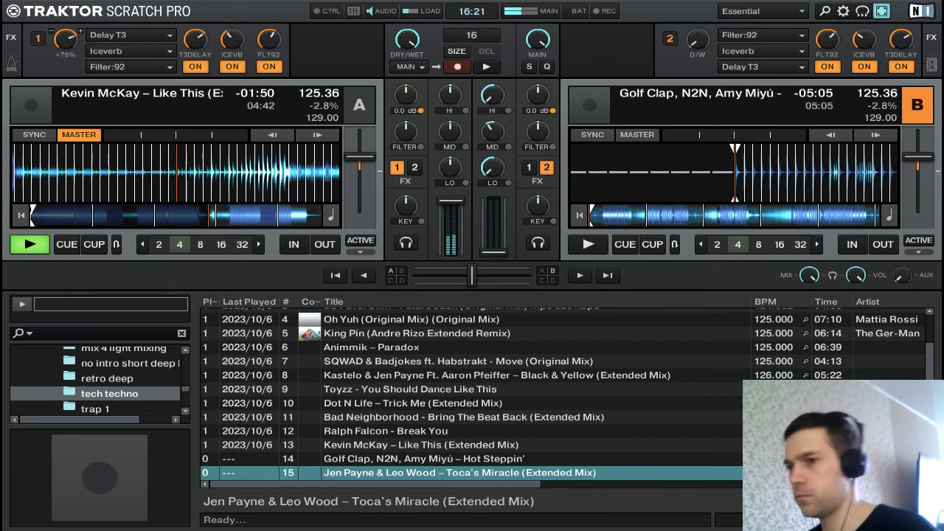
Raise effect unit 1's dry/wet mix on deck A to 100% during the breakdown and ease it back to 53%
drag(66, 39, 66, 22)
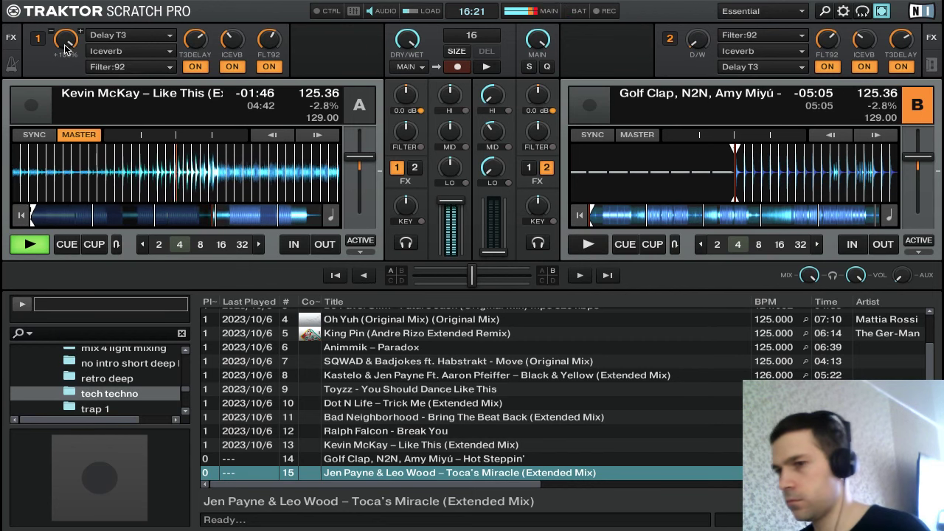
drag(63, 46, 63, 67)
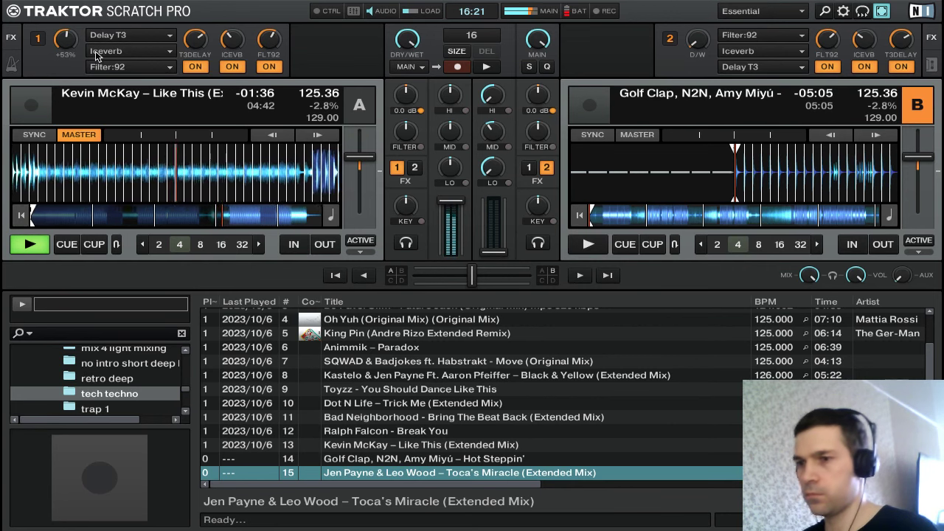
Swap Iceverb for Reverb T3 in effect unit 1's second slot, then change that slot to Phaser Pulse
click(118, 35)
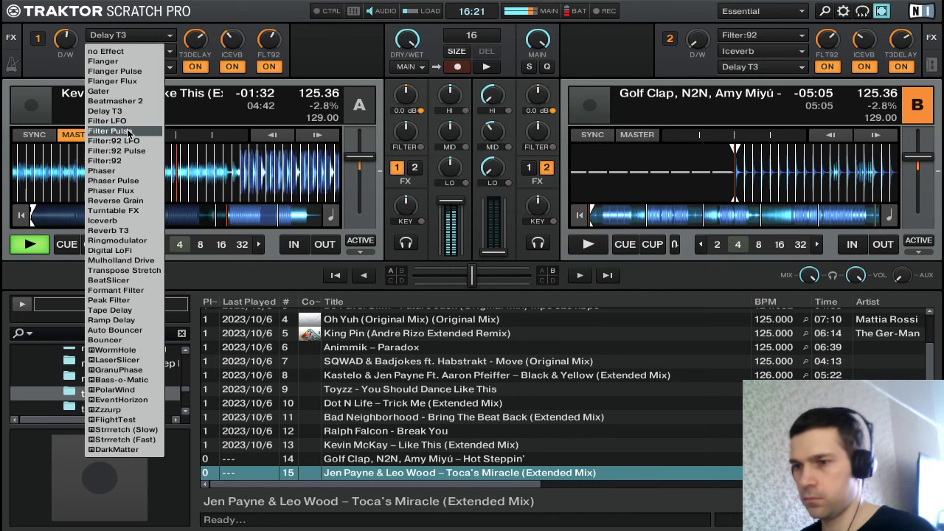
click(108, 230)
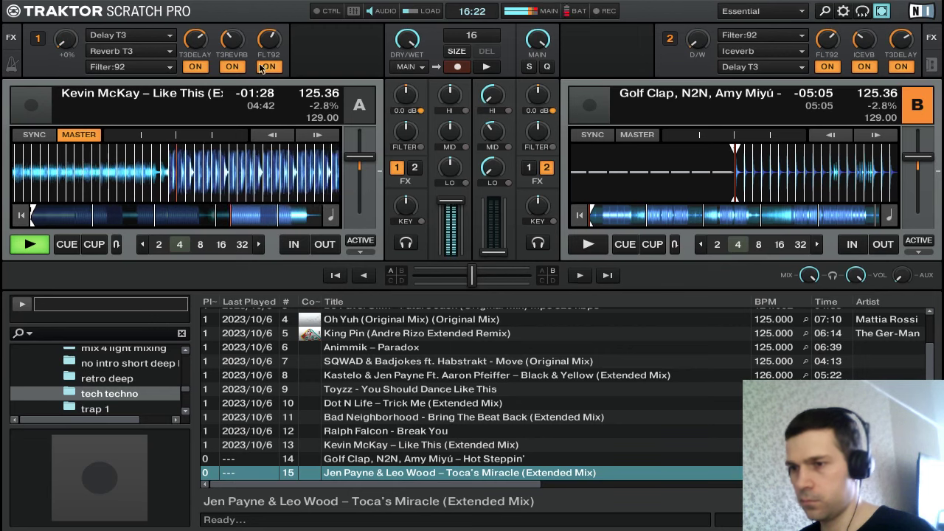
click(165, 63)
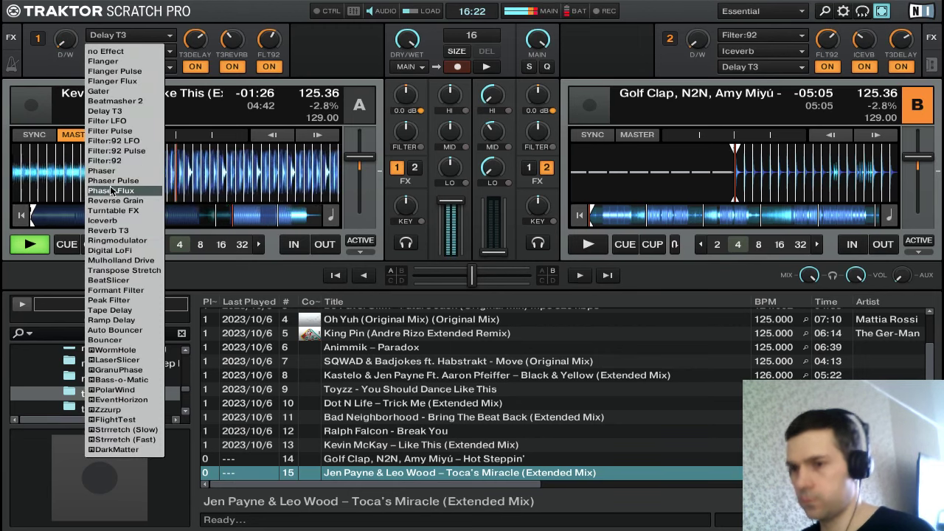
click(113, 182)
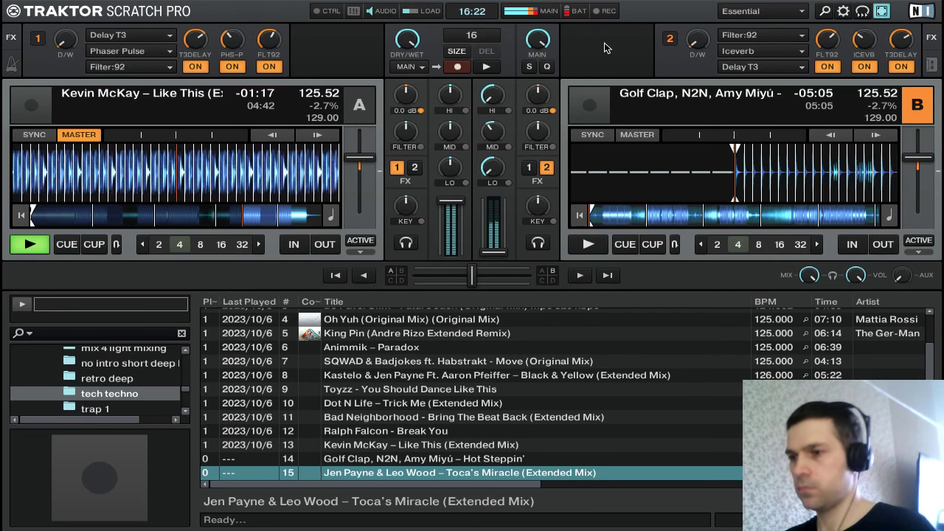
Cue and start Golf Clap, N2N, Amy Miyú – Hot Steppin' on deck B and raise its channel volume to full
key(k)
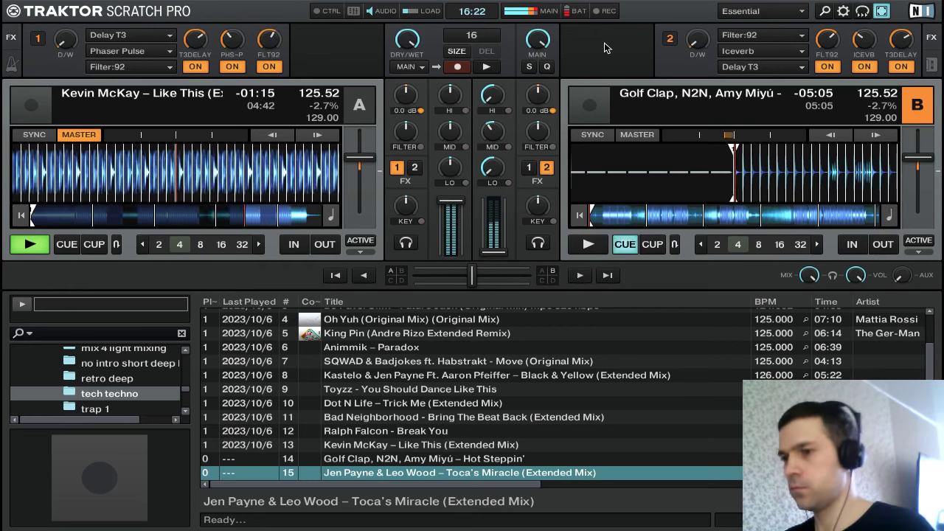
key(l)
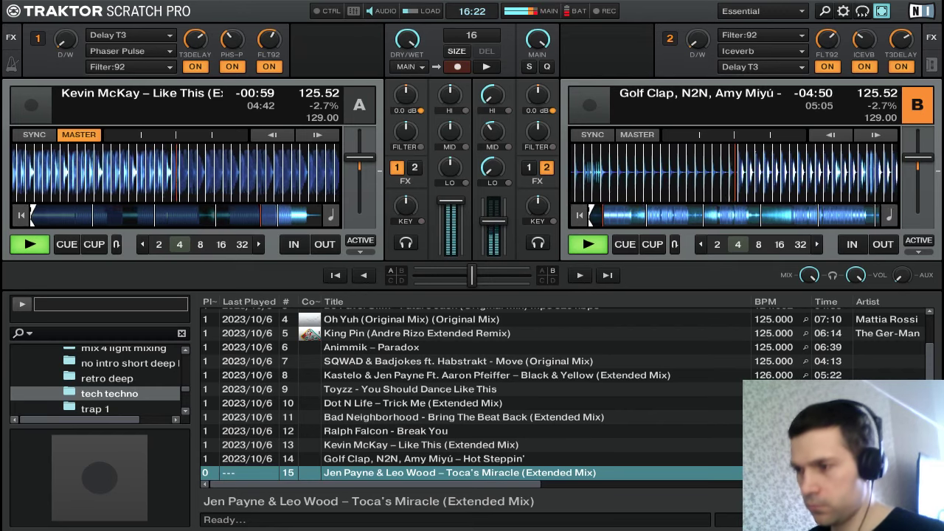
drag(494, 220, 493, 201)
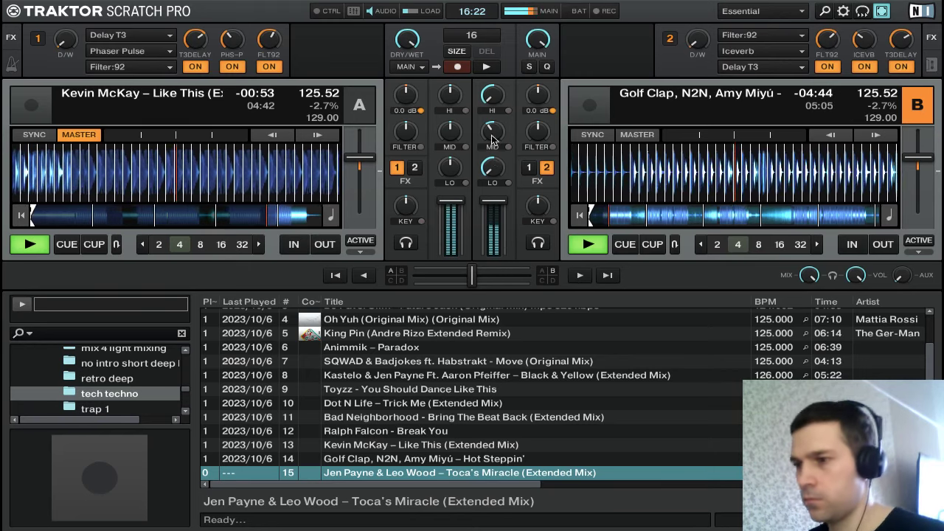
Bring deck B's high EQ up gradually to neutral and reset its mid EQ to neutral
drag(489, 99, 490, 84)
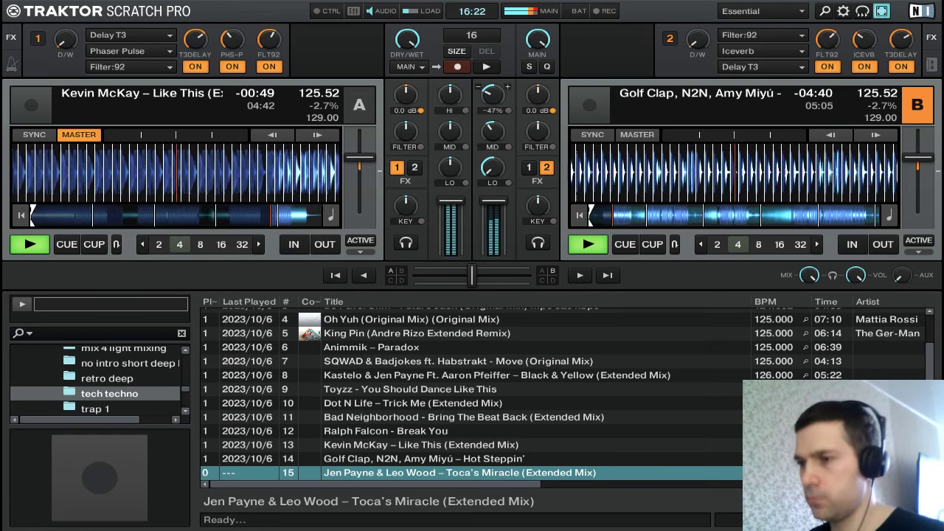
scroll(494, 104, up, 5)
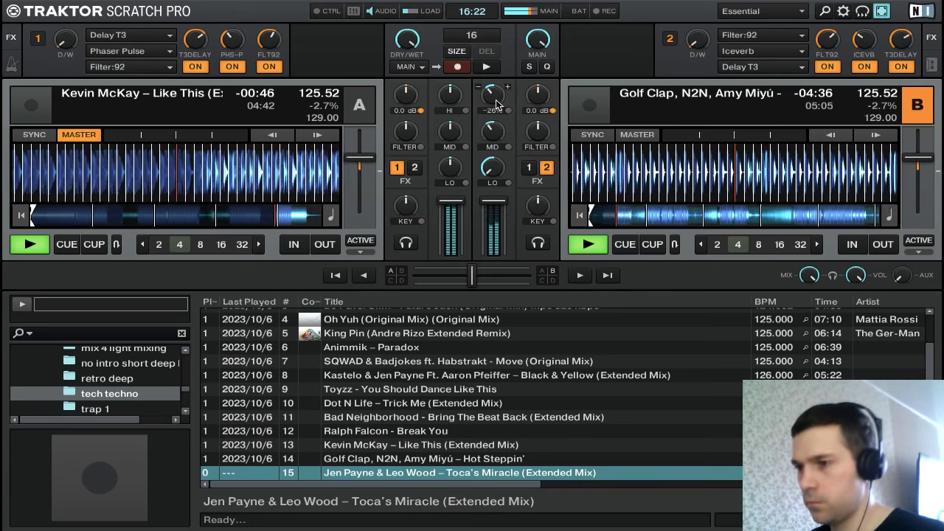
double_click(496, 98)
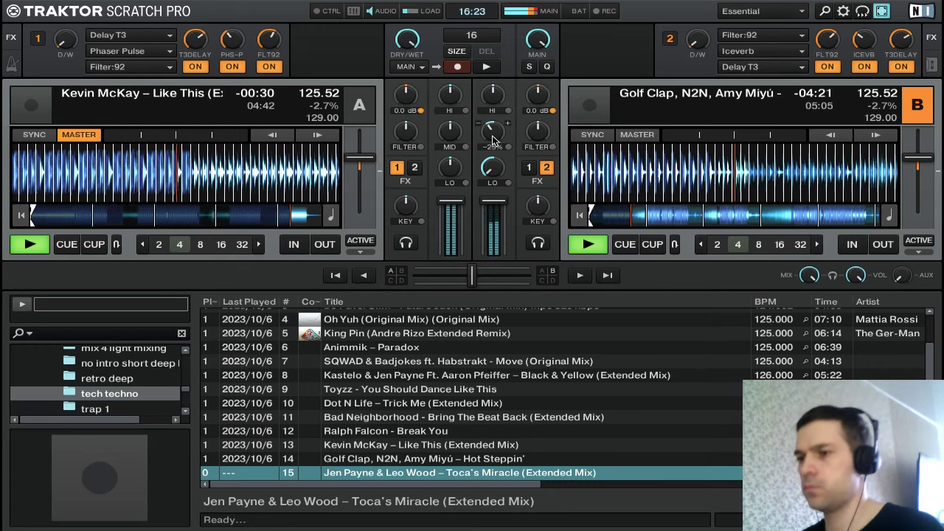
double_click(494, 137)
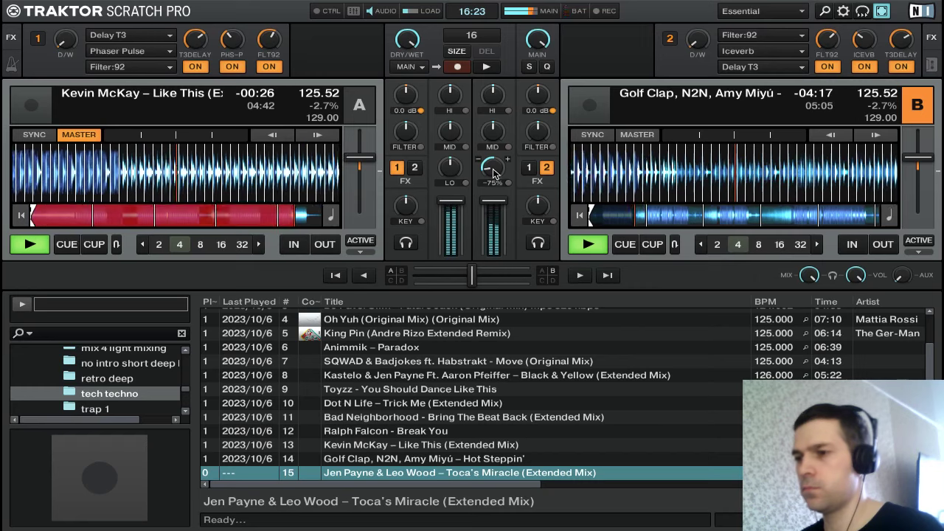
Loop deck A's outro at 32 and then 16 beats, and swap the bass from deck A to deck B with the low EQs
click(240, 250)
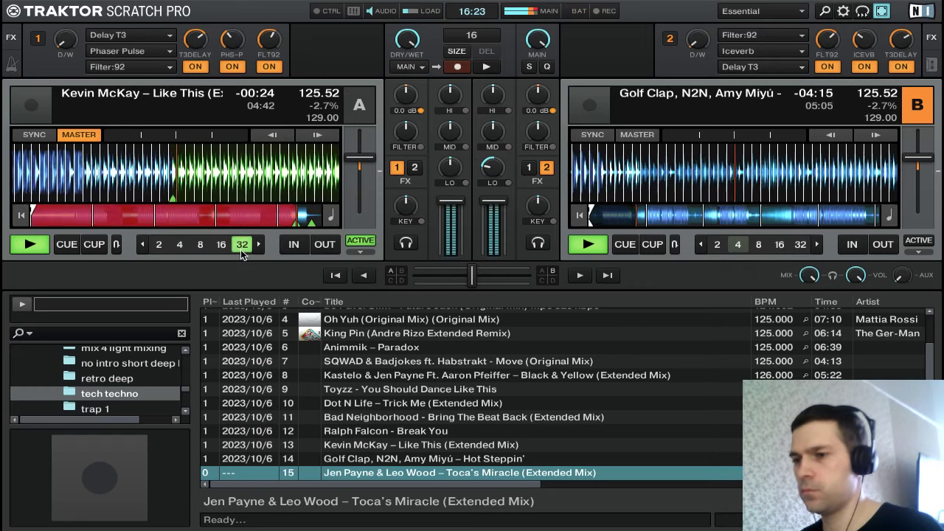
click(221, 244)
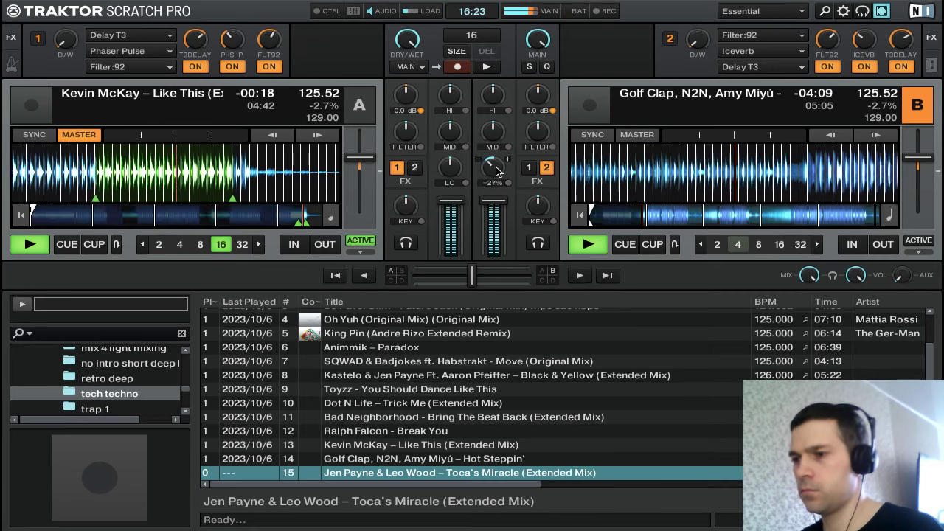
scroll(452, 167, down, 5)
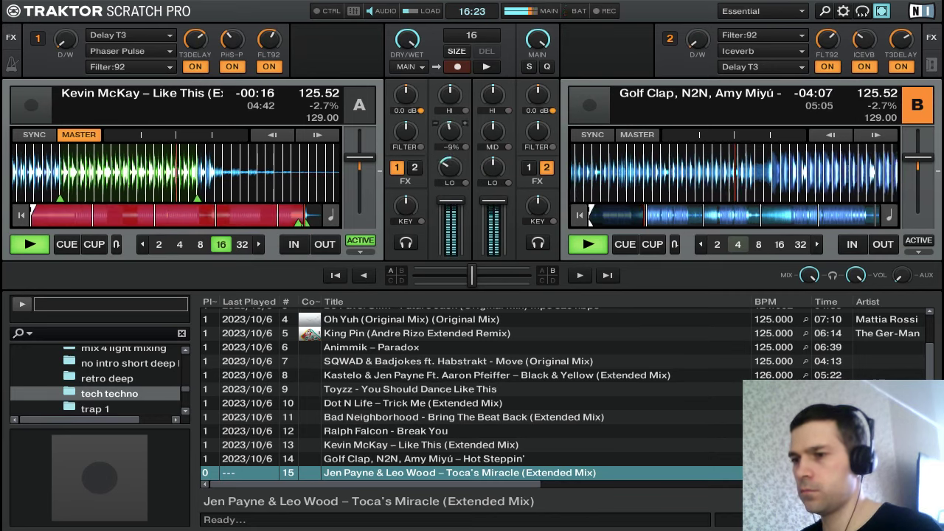
scroll(451, 141, down, 3)
Fade deck A out by cutting its mid and high EQ and lowering its volume to zero, stop it and release its 16-beat loop
drag(81, 195, 443, 181)
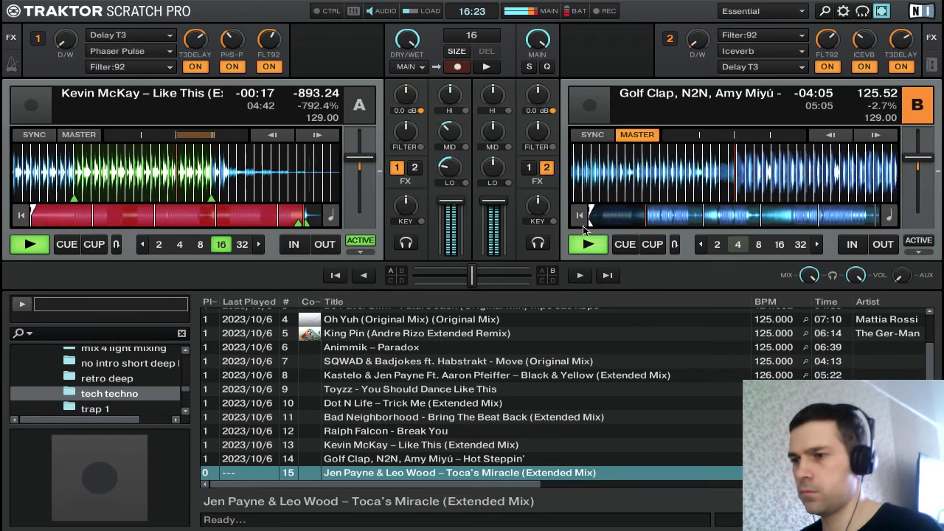
scroll(452, 171, down, 2)
scroll(459, 126, down, 4)
scroll(460, 164, down, 3)
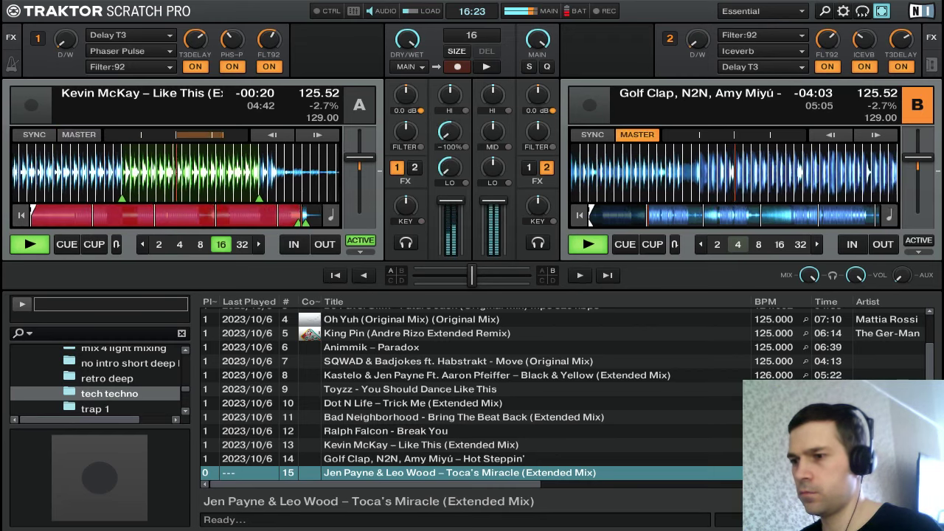
scroll(458, 199, down, 3)
drag(456, 219, 454, 247)
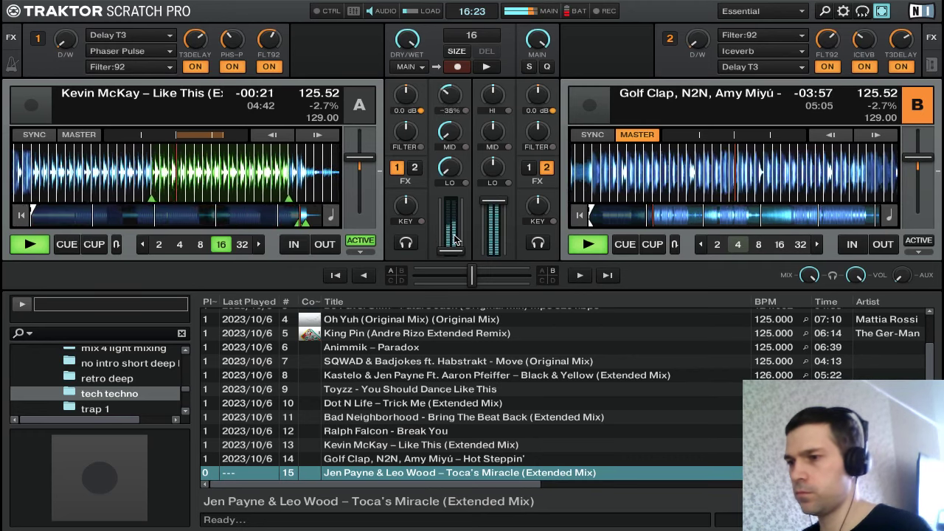
drag(450, 95, 455, 240)
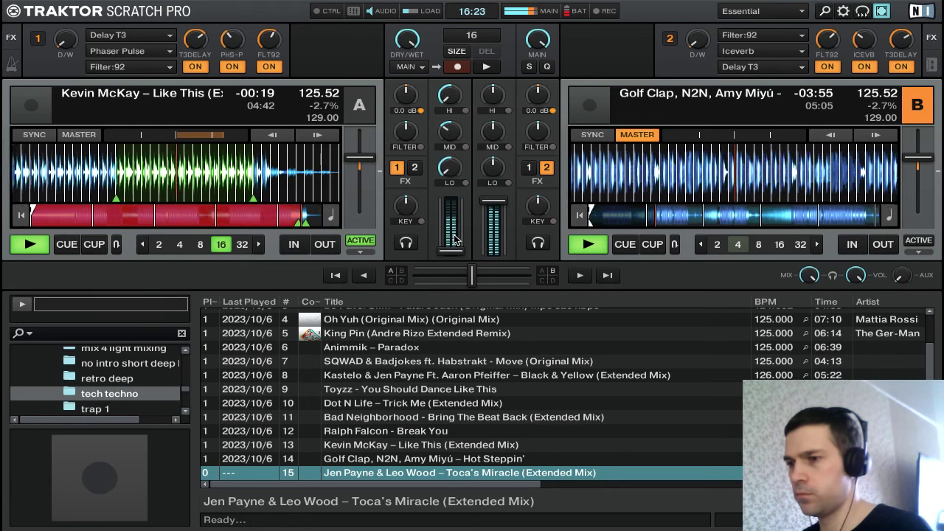
key(a)
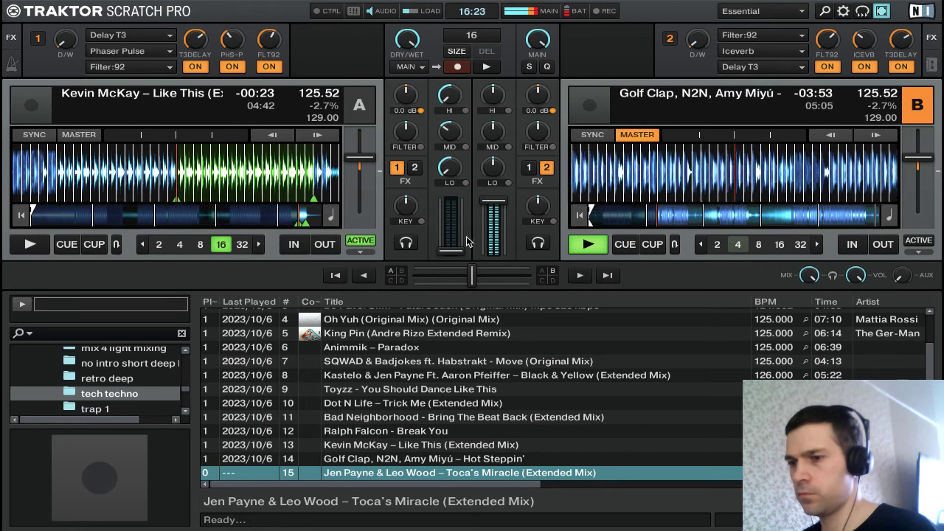
click(221, 244)
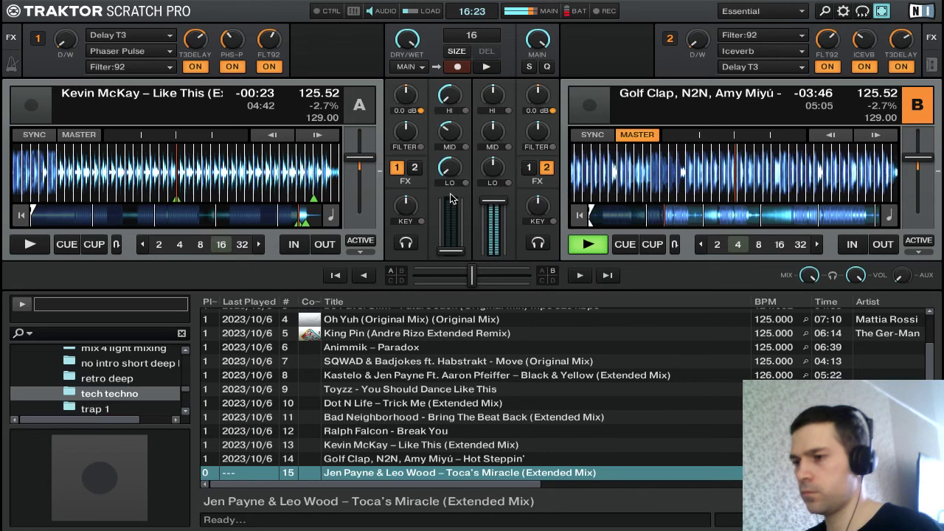
Go through tracks 12 to 15 in the playlist and load track 15, Jen Payne & Leo Wood – Toca's Miracle, onto deck A
key(Up)
key(Up)
key(Up)
key(Up)
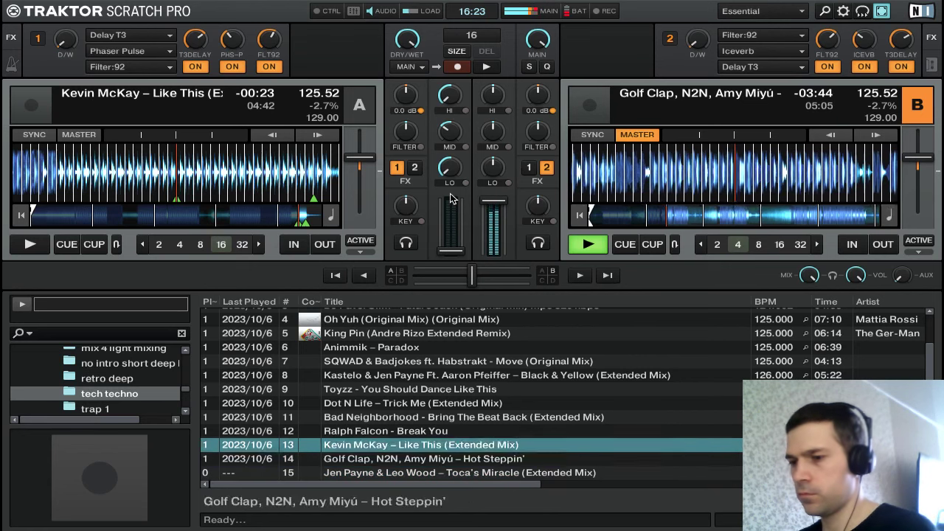
key(Down)
key(Down)
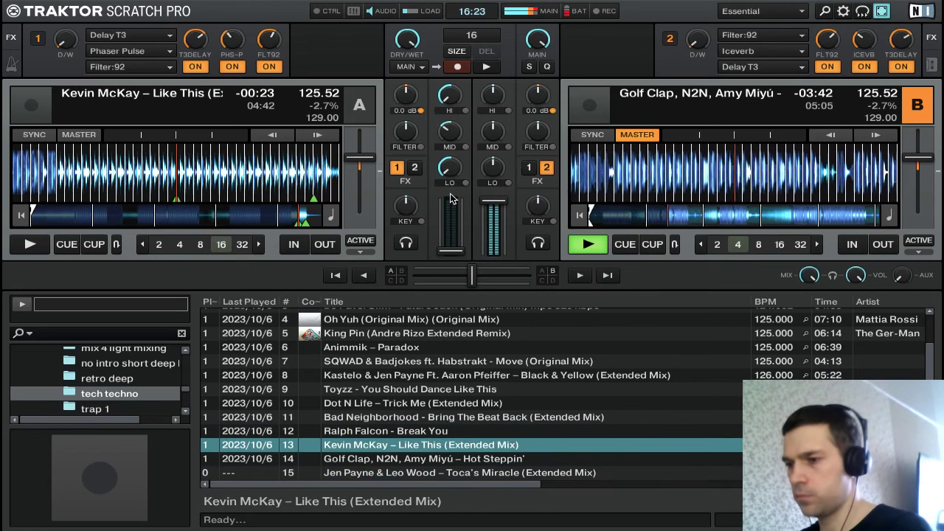
key(Down)
key(Down)
key(Up)
key(Up)
key(Up)
key(Down)
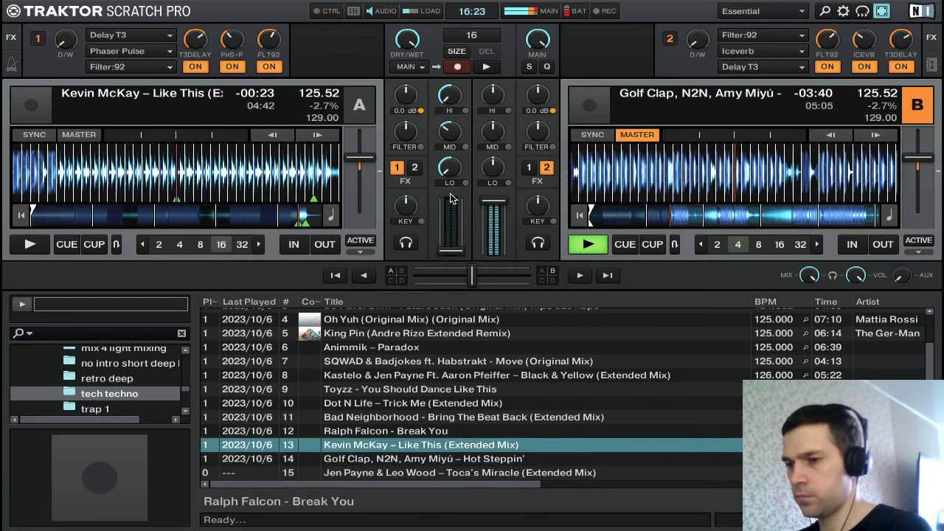
key(Down)
key(Down)
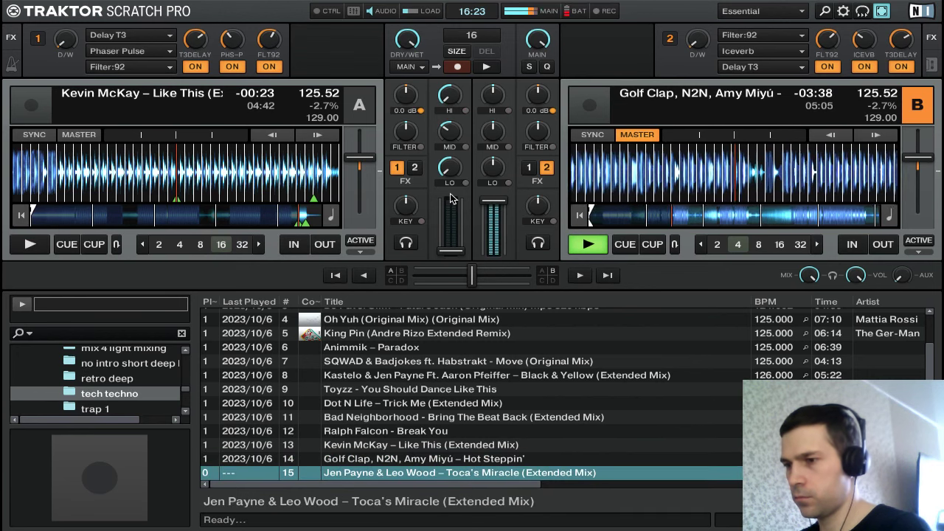
key(ctrl+Left)
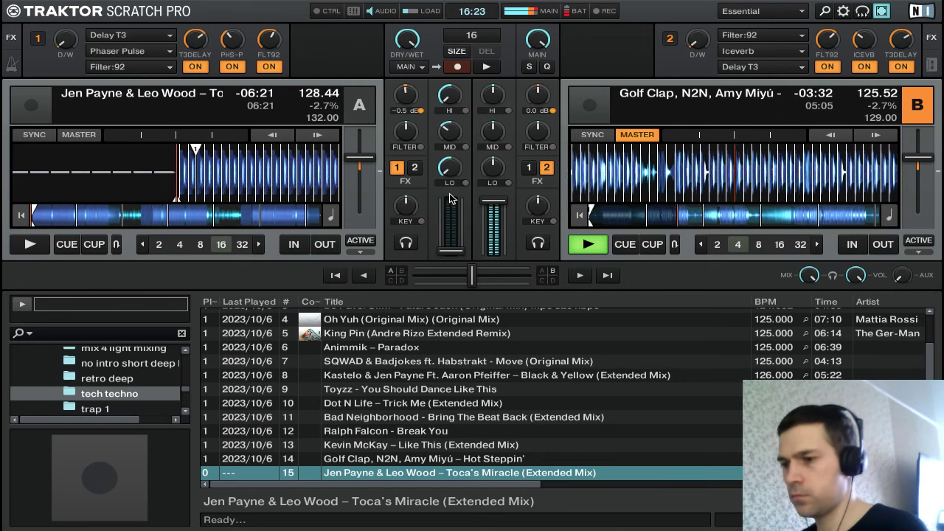
click(267, 173)
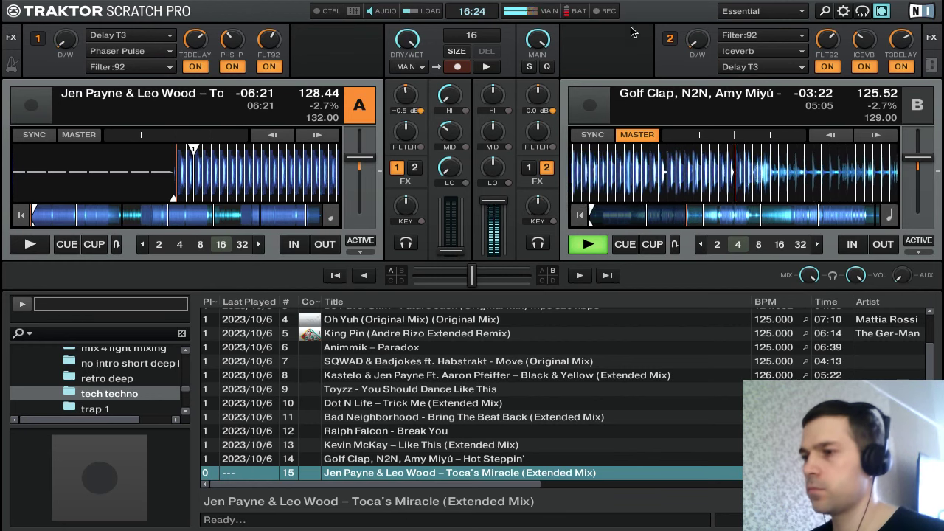
Replace Iceverb with Filter Pulse in effect unit 2's second slot
drag(696, 42, 695, 4)
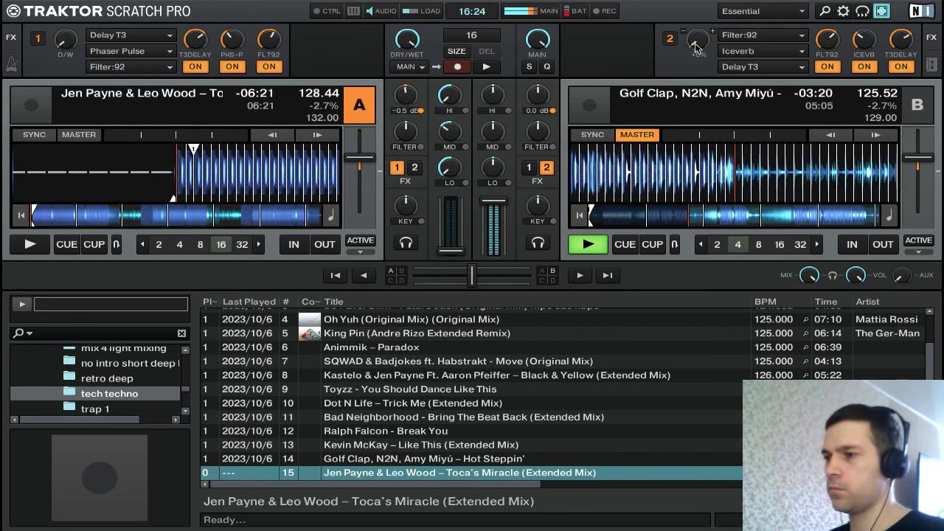
click(794, 36)
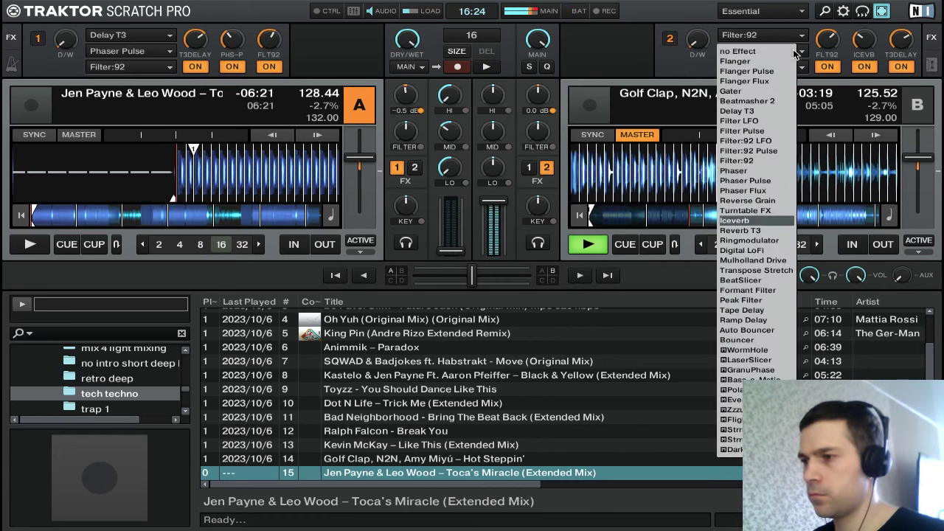
click(764, 131)
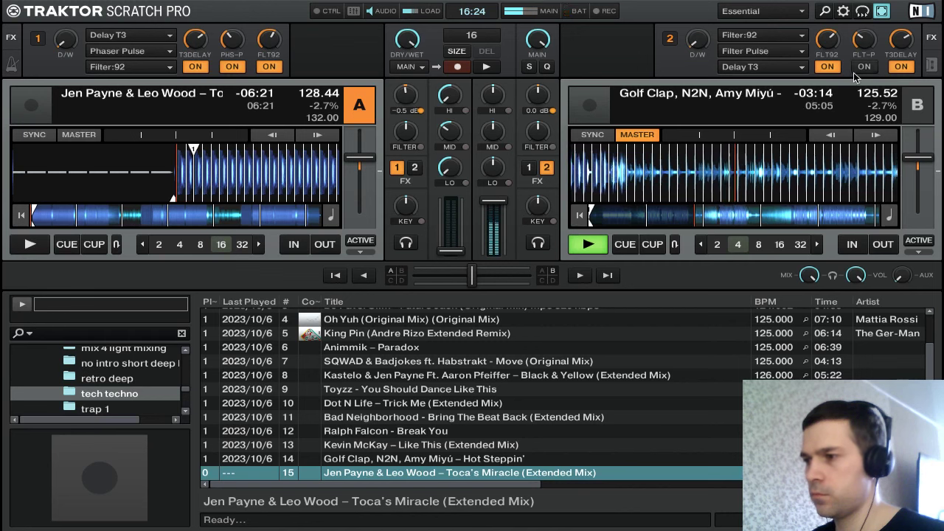
Sweep effect unit 2's dry/wet mix and Filter Pulse amount up to 100% on deck B, ease both back and bring dry/wet to zero
drag(695, 45, 697, 31)
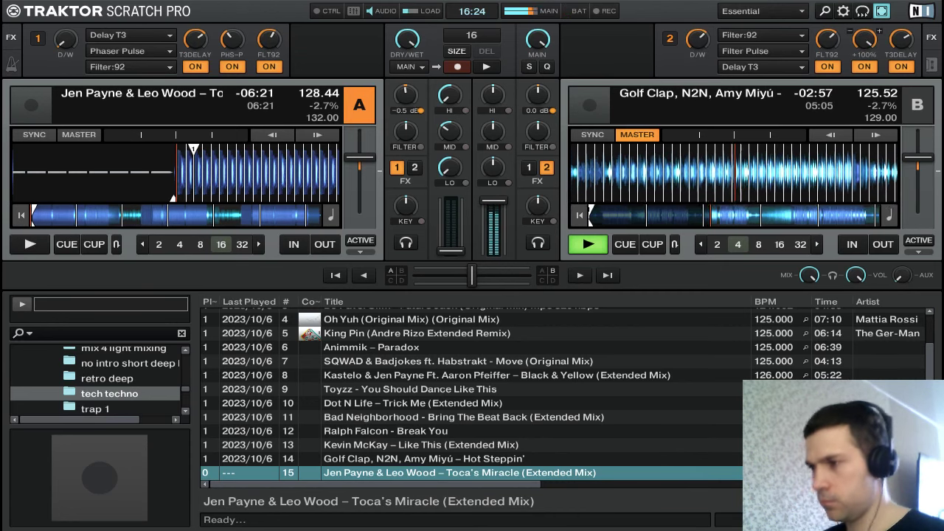
drag(864, 39, 864, 18)
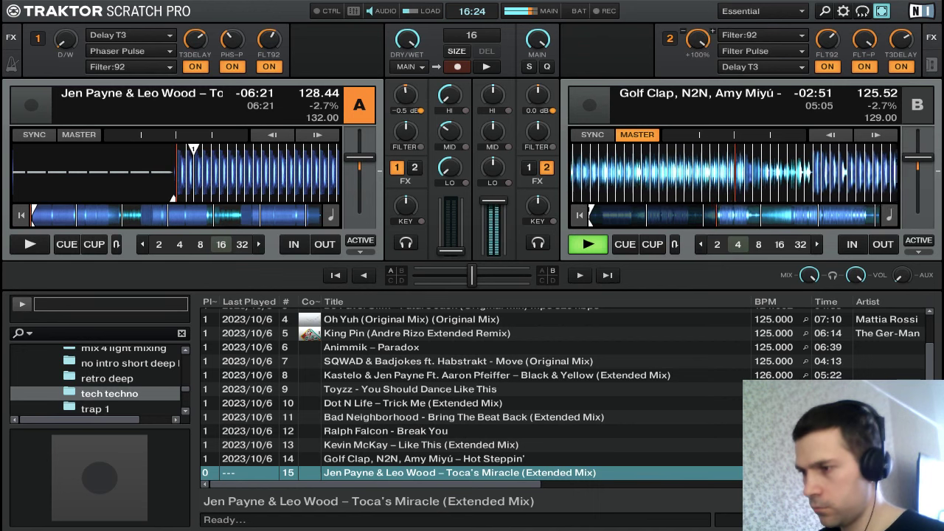
drag(698, 39, 697, 55)
mouse_move(863, 41)
mouse_down()
mouse_move(863, 66)
mouse_move(860, 31)
mouse_move(864, 55)
mouse_up()
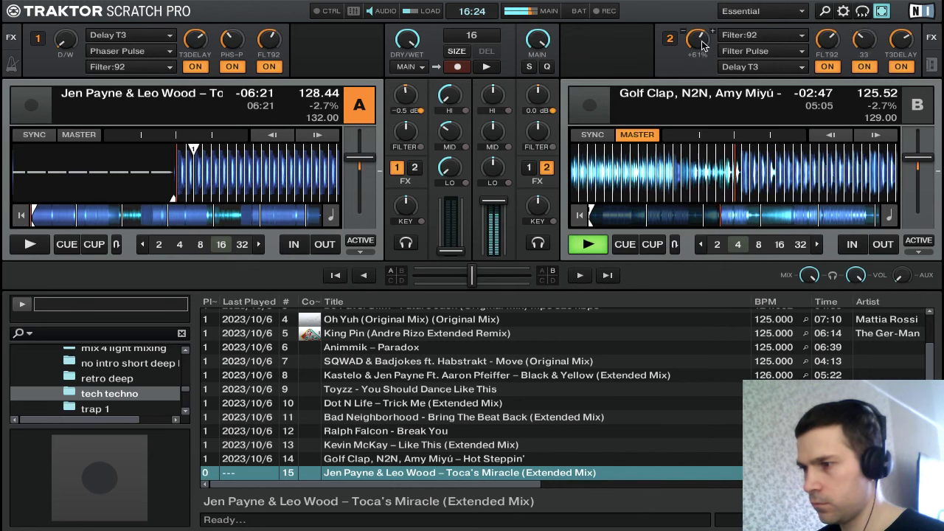
drag(700, 42, 700, 62)
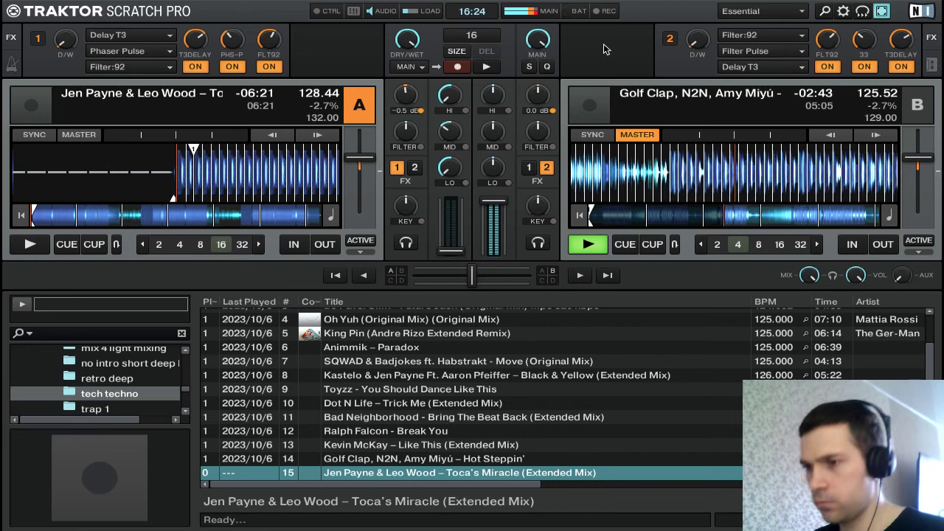
Set deck A's tempo to 125.52 BPM and raise deck B's tempo to 125.84 BPM
key(s)
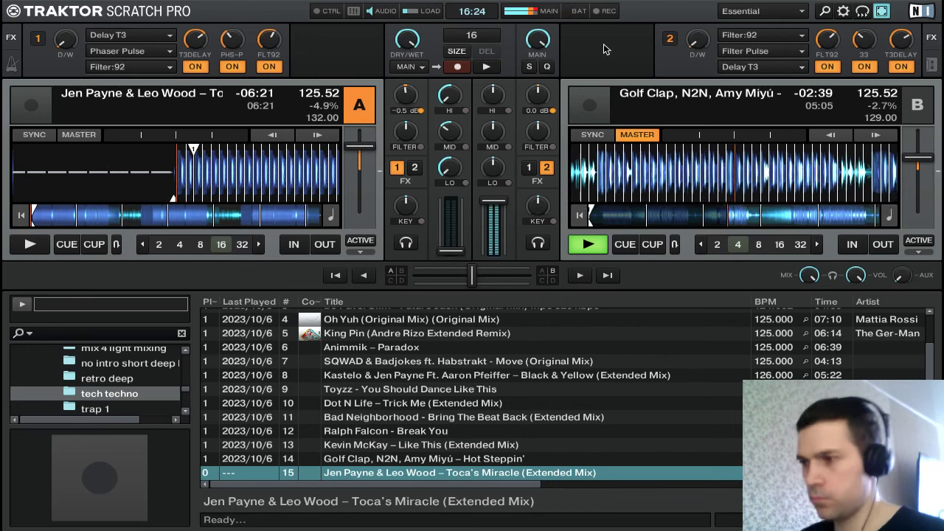
key(equal)
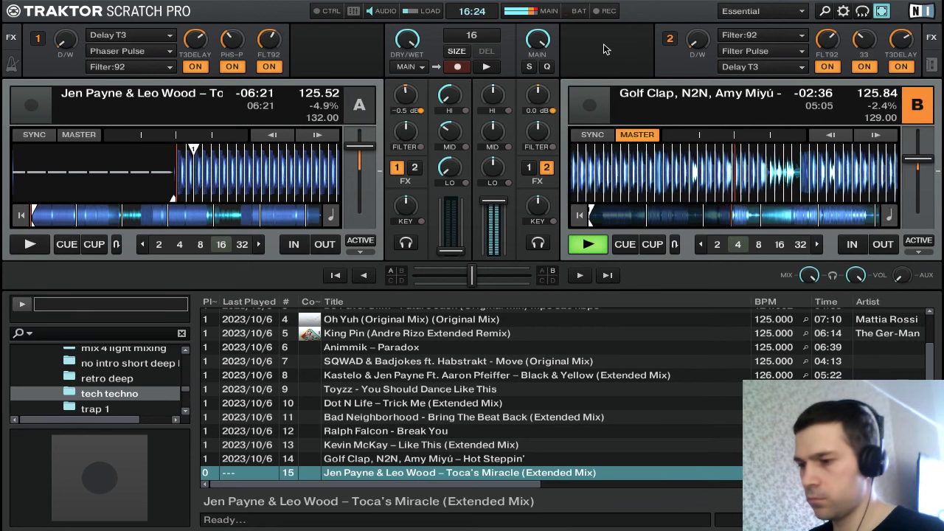
Sync deck A's tempo to 125.84 BPM and select track 14, Golf Clap, N2N, Amy Miyú – Hot Steppin', in the playlist
key(s)
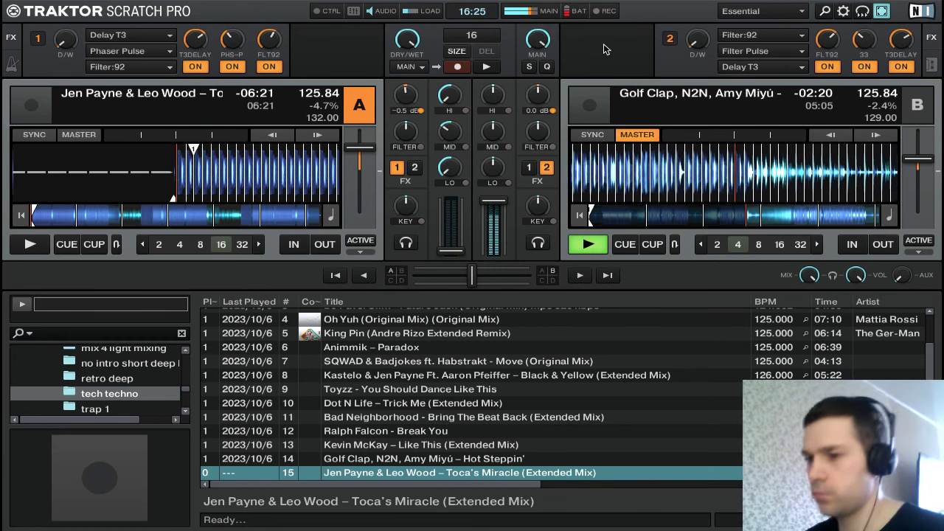
key(Up)
key(Up)
key(Up)
key(Down)
key(Down)
key(Down)
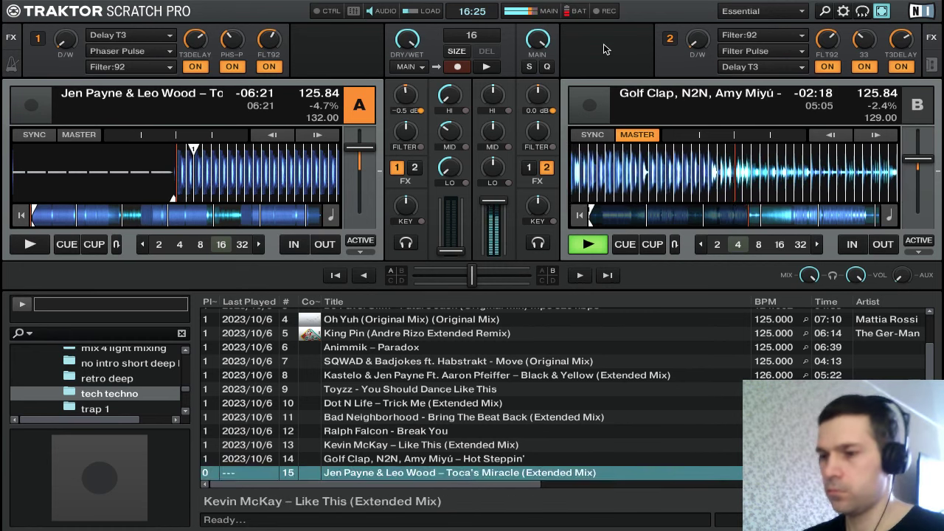
key(Up)
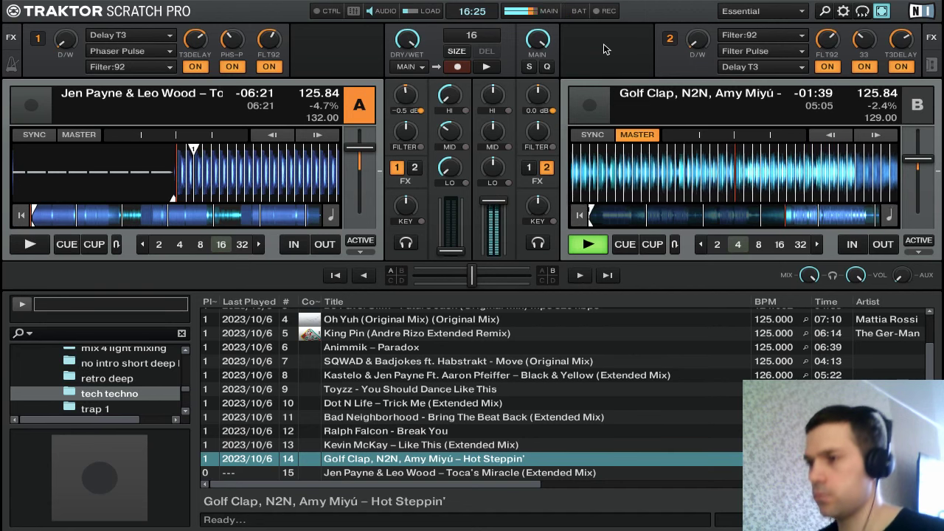
Sweep effect unit 2's dry/wet mix up to about 69% on deck B, lower Filter Pulse to 19 and return dry/wet to zero
mouse_move(690, 42)
mouse_down()
mouse_move(674, 37)
mouse_move(705, 36)
mouse_up()
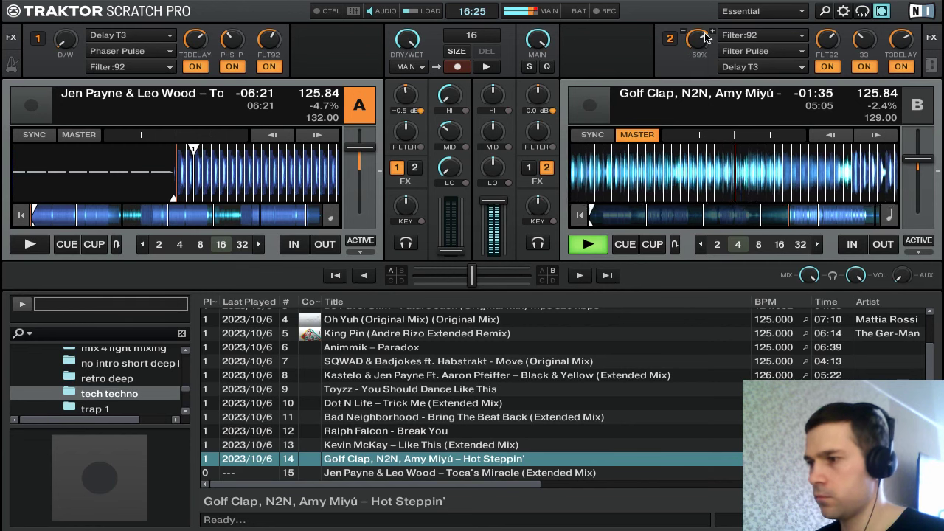
drag(871, 42, 864, 46)
drag(703, 44, 703, 34)
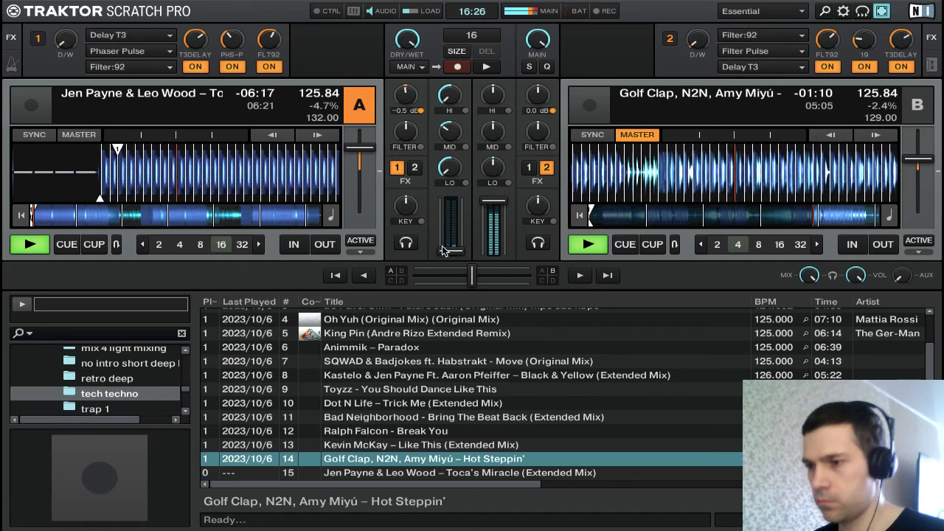
Bring in playing deck A by raising its volume fader to full and lifting its high EQ to -33%
scroll(454, 249, up, 5)
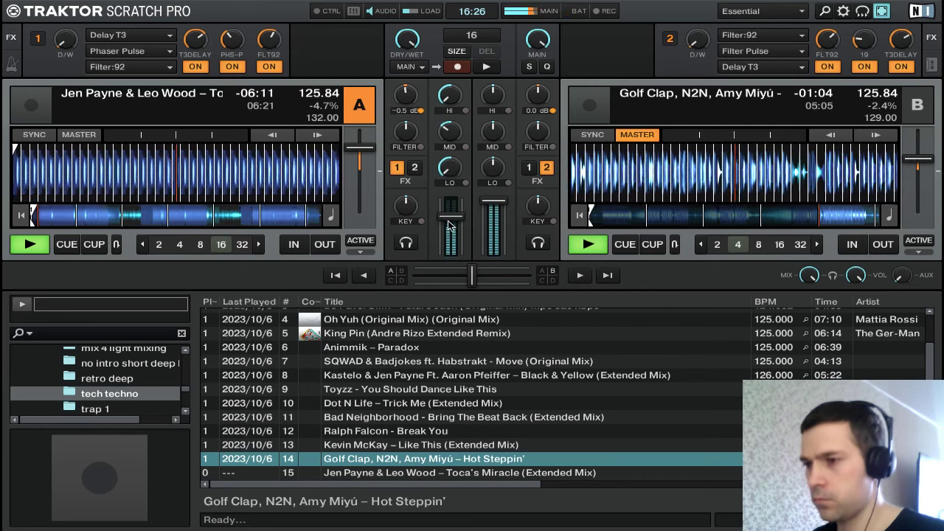
drag(453, 223, 453, 206)
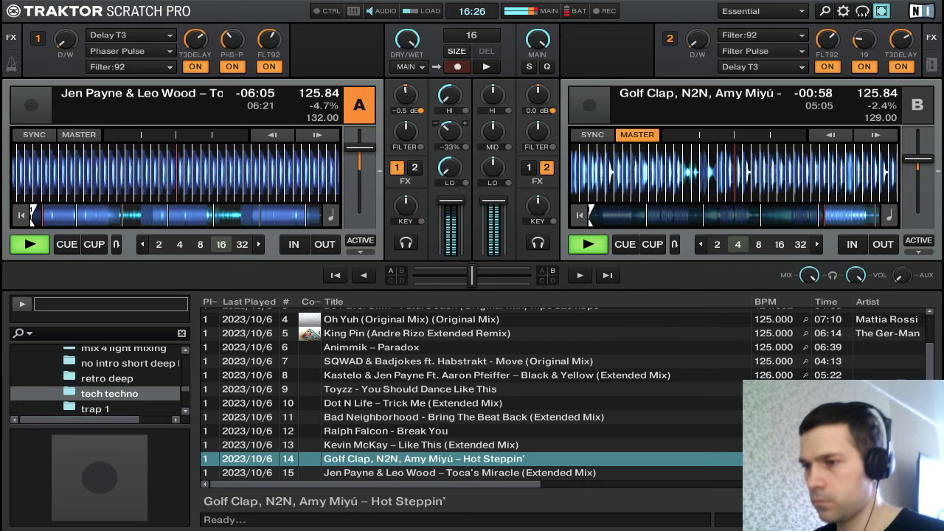
drag(448, 102, 450, 98)
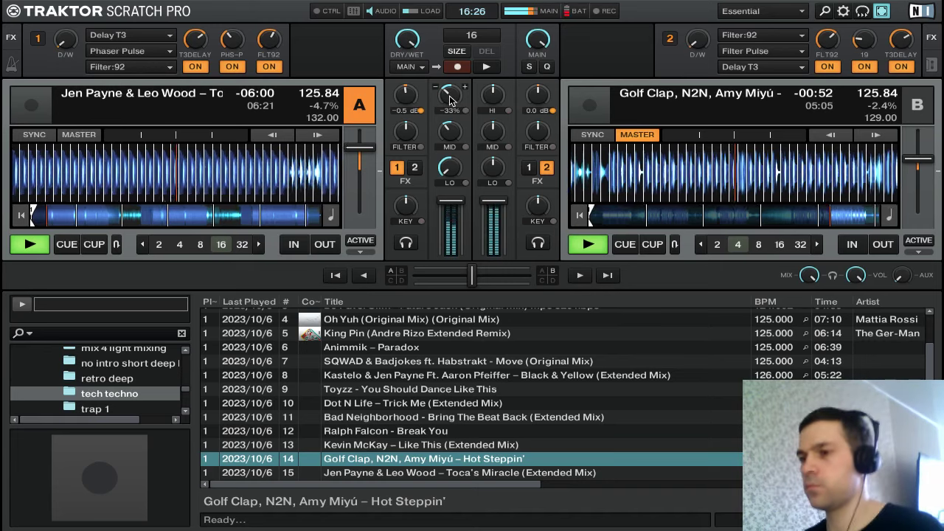
Restore deck A's high and mid EQ to 0% and start raising its low EQ from the full cut
drag(449, 102, 452, 171)
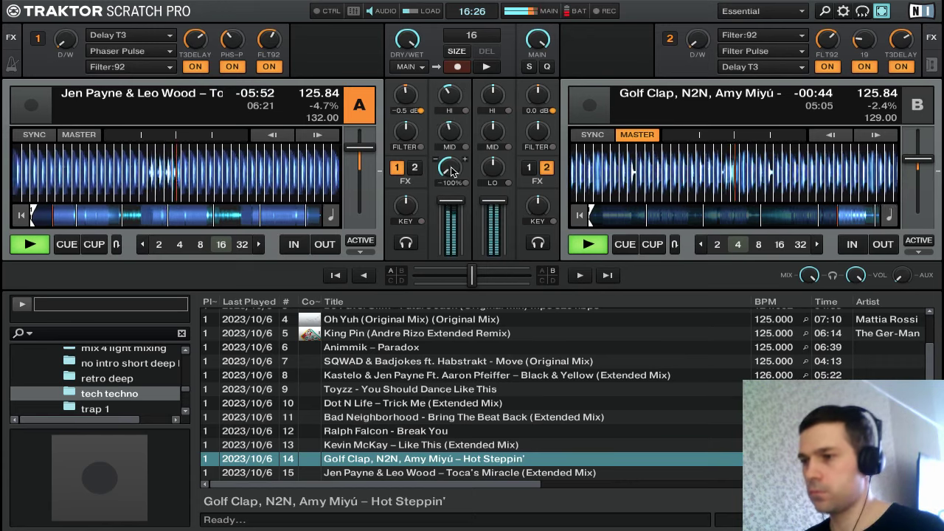
drag(451, 101, 453, 96)
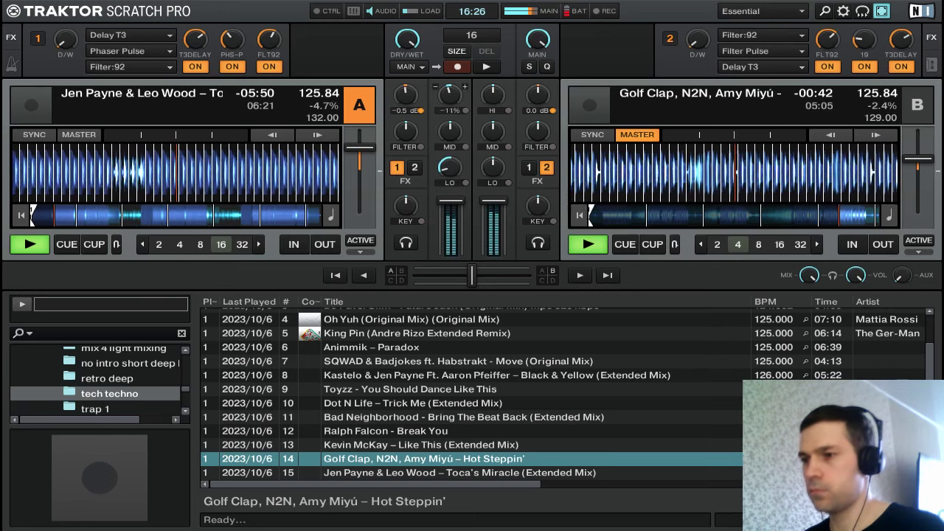
drag(465, 165, 455, 160)
double_click(453, 100)
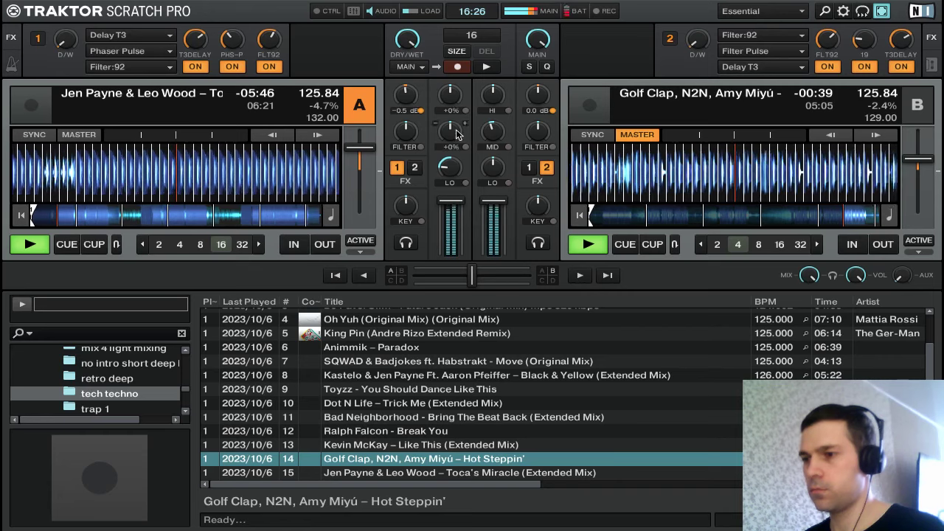
Complete the transition by restoring deck A's low EQ to neutral and cutting deck B's EQ and volume fader
drag(468, 178, 464, 173)
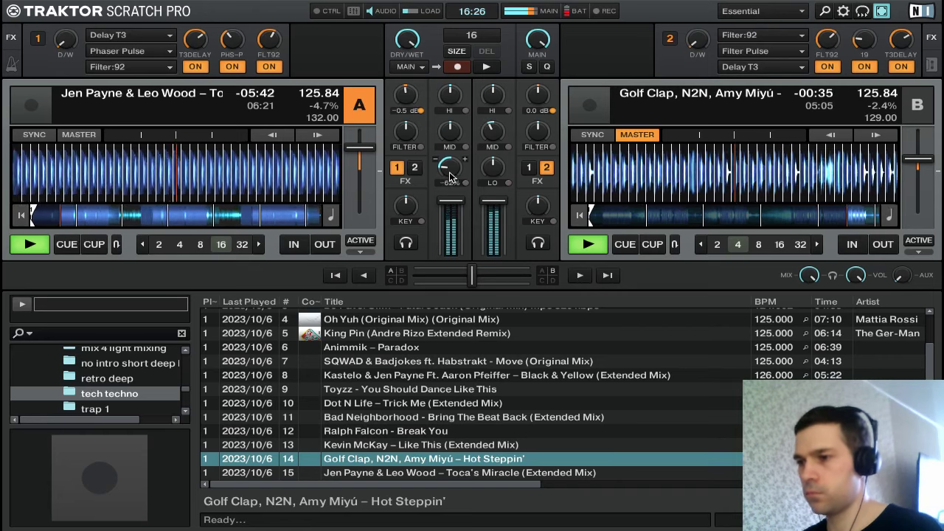
drag(450, 170, 450, 148)
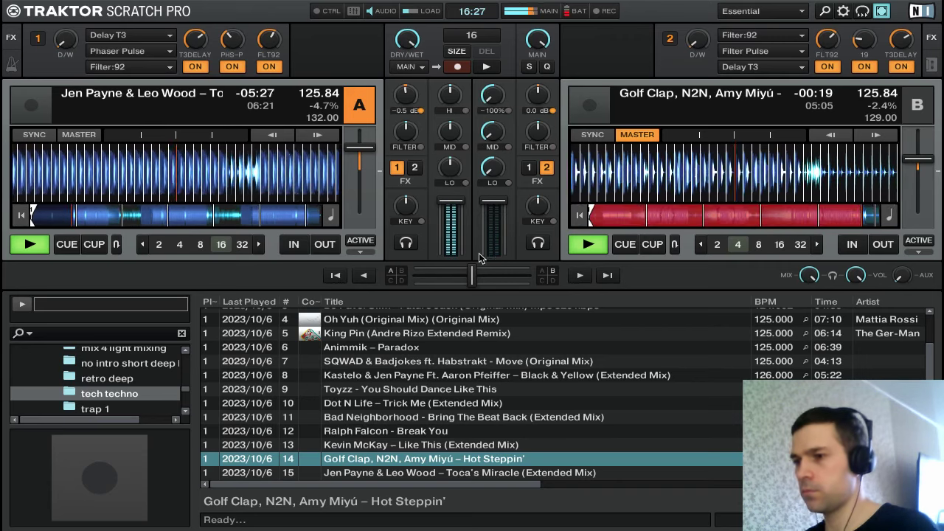
drag(493, 240, 493, 252)
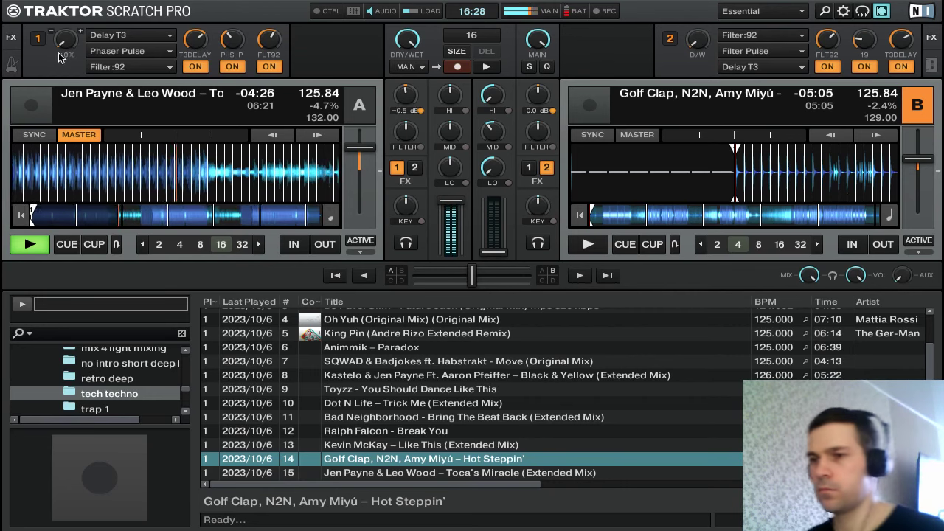
Raise effect unit 1's dry/wet mix to 36% on deck A, ease it to 25% and lower the Phaser Pulse amount
drag(64, 50, 68, 41)
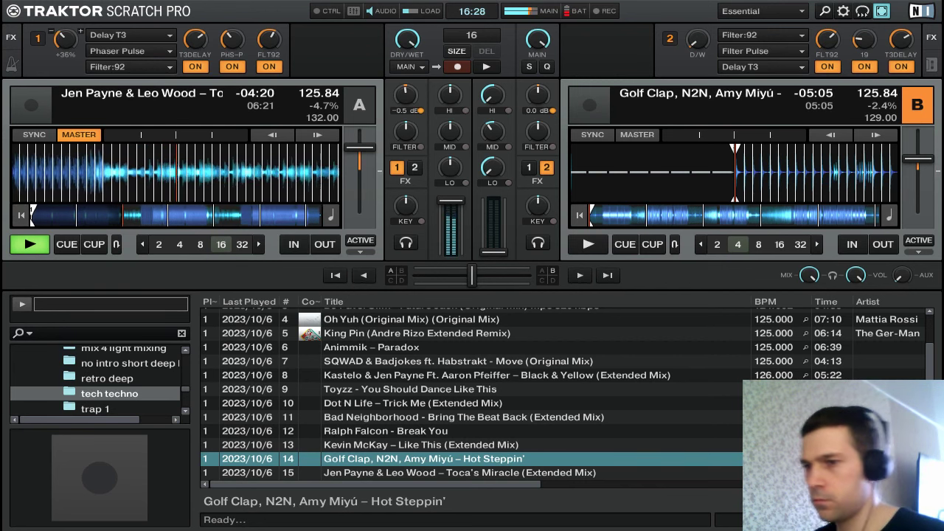
drag(68, 42, 67, 45)
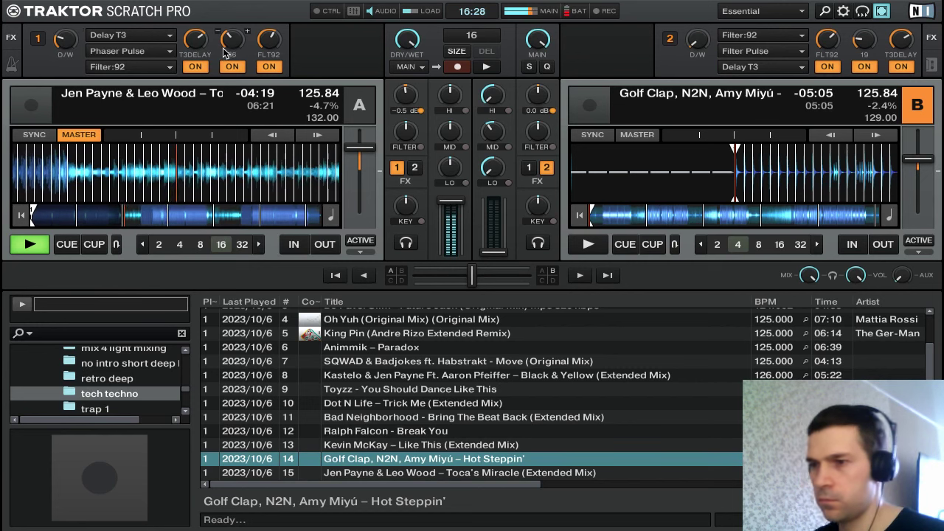
drag(227, 48, 227, 58)
drag(66, 41, 66, 40)
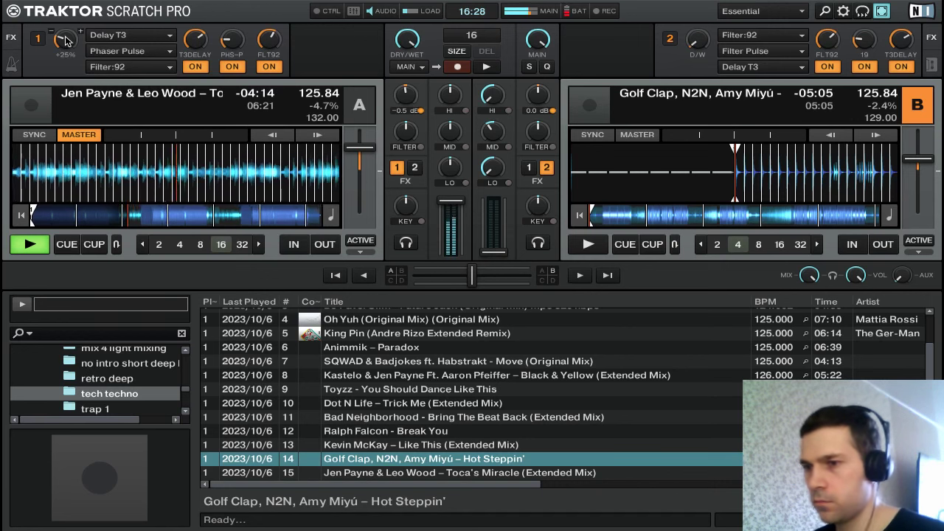
Use Flanger in effect unit 1's second slot with dry/wet around 35%, and return the slot to Phaser Pulse with dry/wet at zero
click(122, 53)
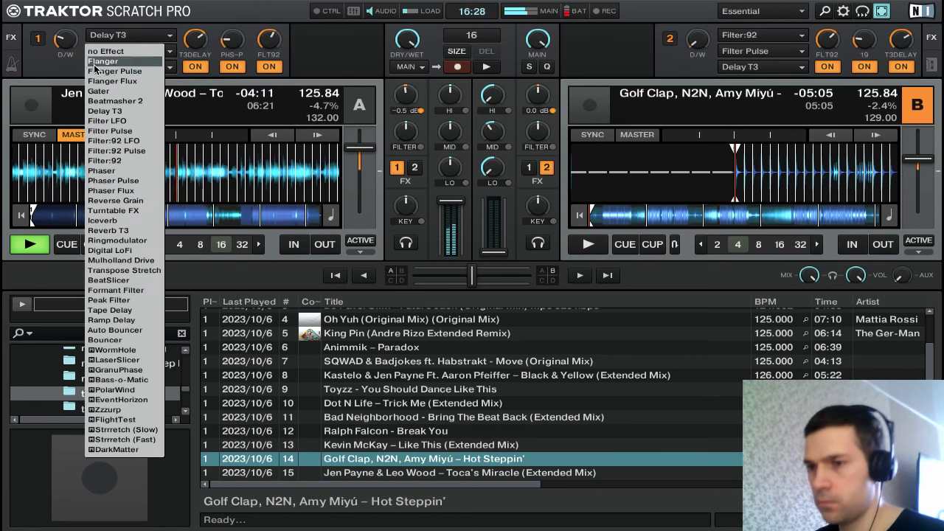
click(122, 62)
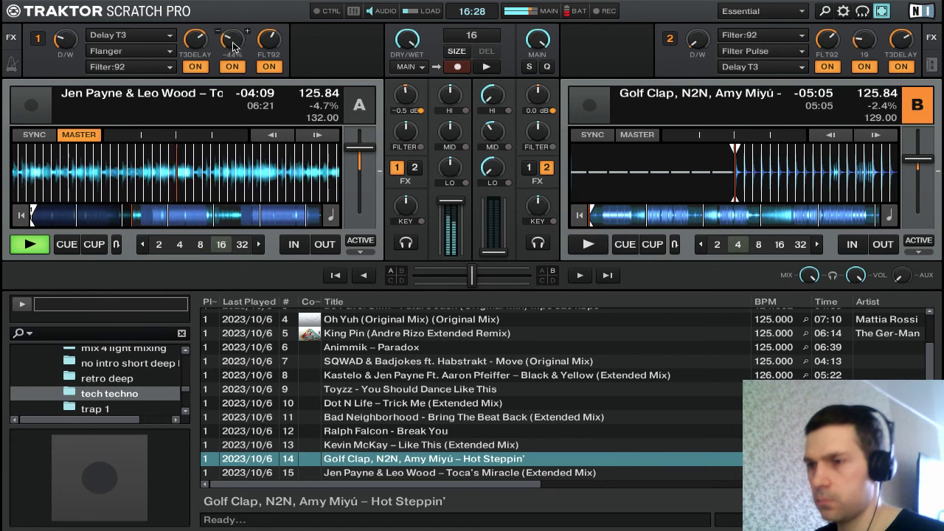
drag(232, 44, 231, 45)
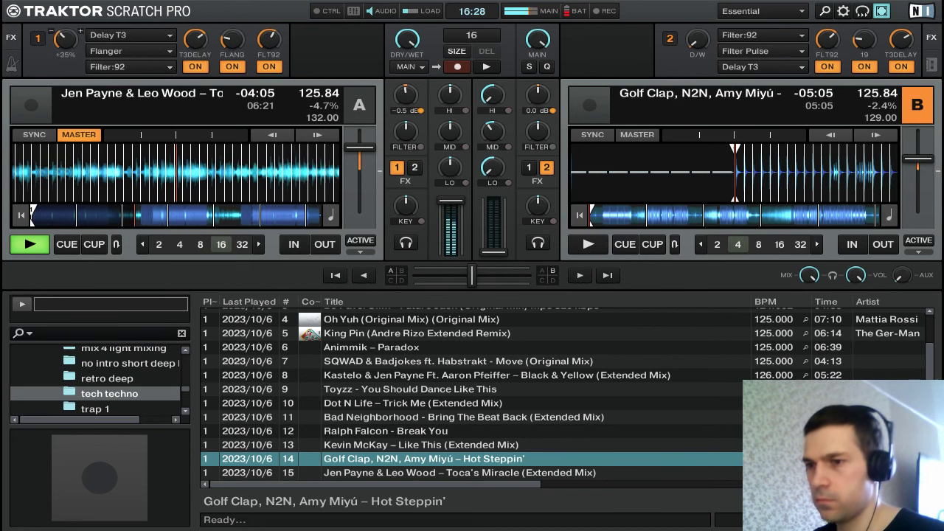
click(108, 53)
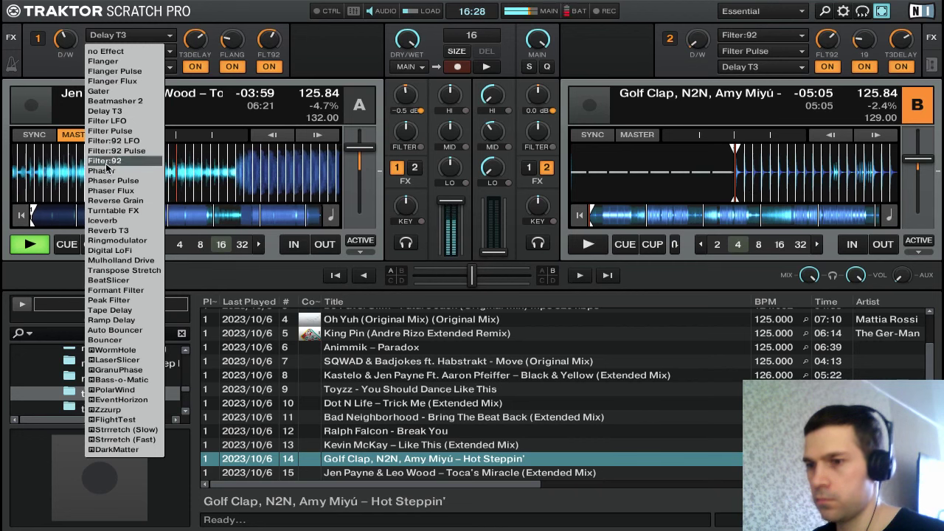
click(114, 181)
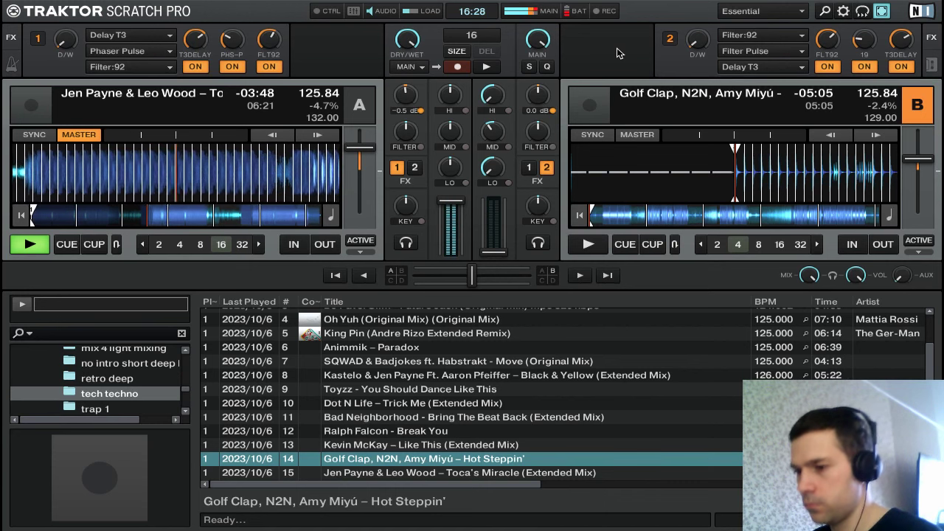
Look through the tech techno playlist from track 1 to track 15 for remaining tracks to play
key(Up)
key(Up)
key(Up)
key(Down)
key(Down)
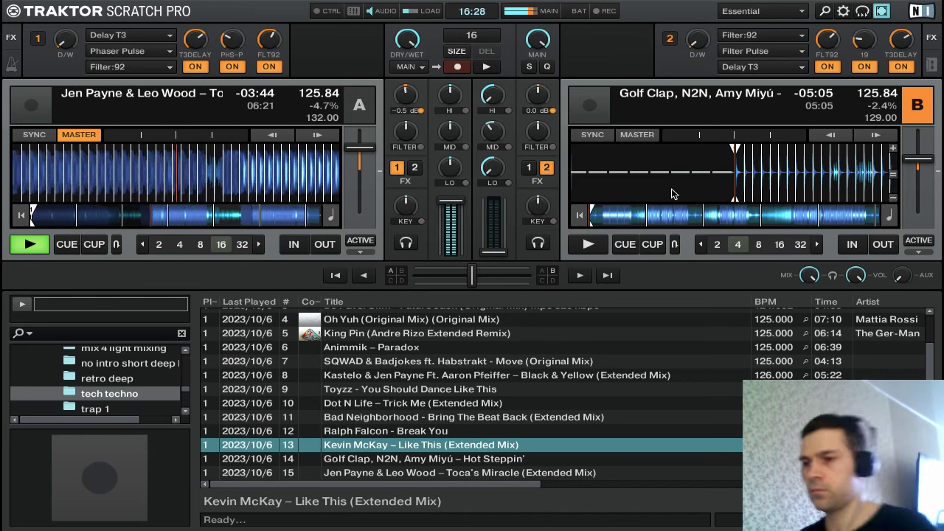
scroll(508, 382, up, 3)
scroll(508, 383, down, 1)
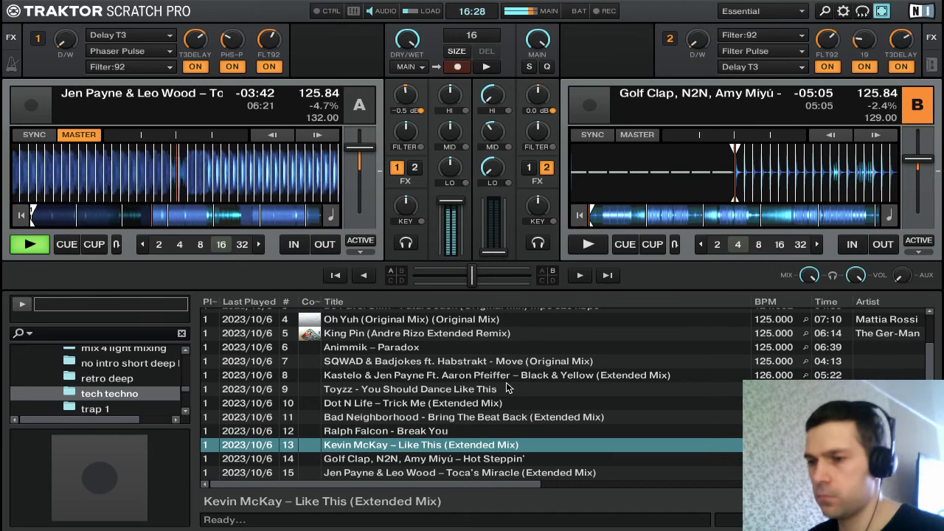
scroll(486, 395, up, 1)
scroll(486, 395, down, 1)
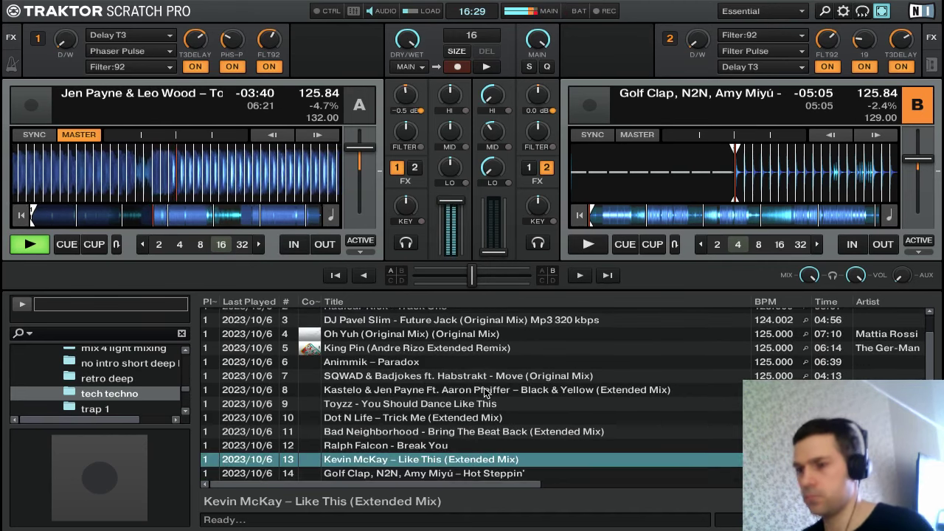
scroll(487, 394, down, 1)
scroll(486, 394, up, 1)
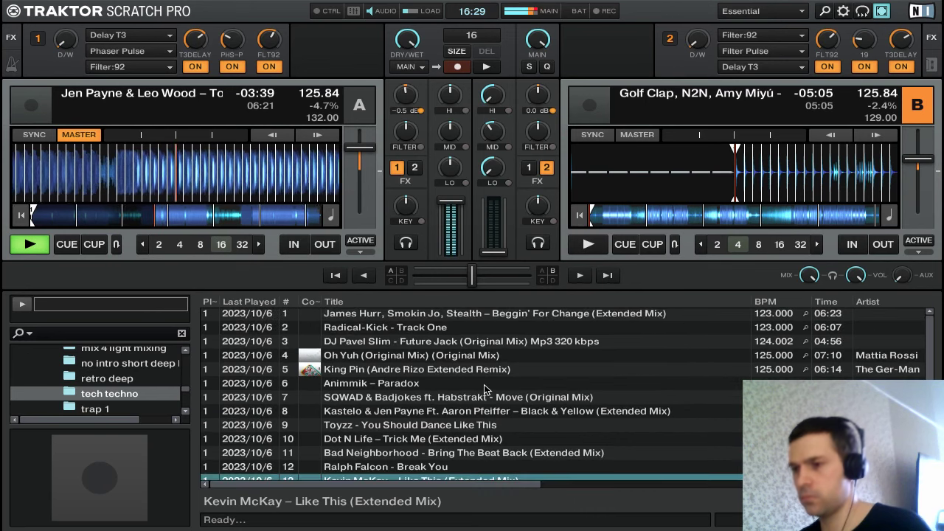
scroll(485, 392, down, 1)
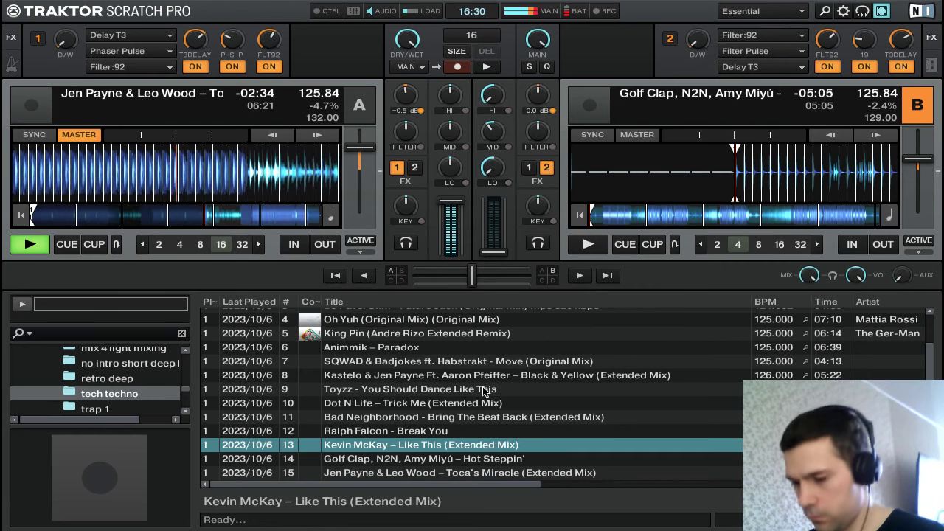
Check the tracks in the retro deep, no intro short deep and mix 4 light mixing folders
click(100, 381)
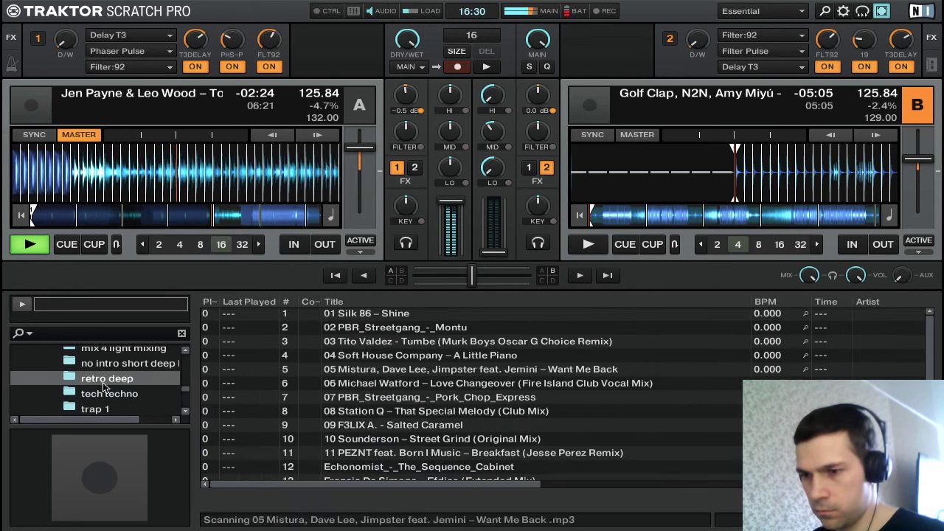
scroll(96, 390, down, 2)
scroll(93, 393, up, 5)
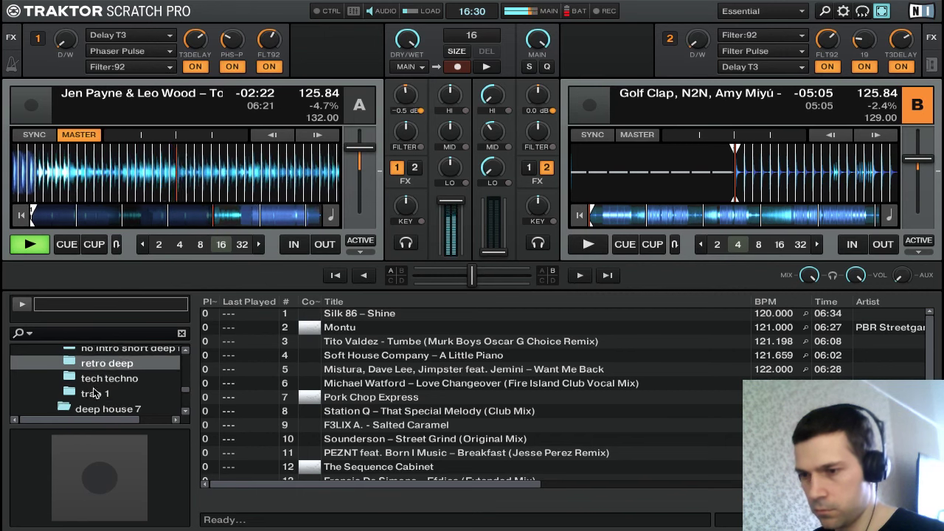
scroll(93, 393, down, 1)
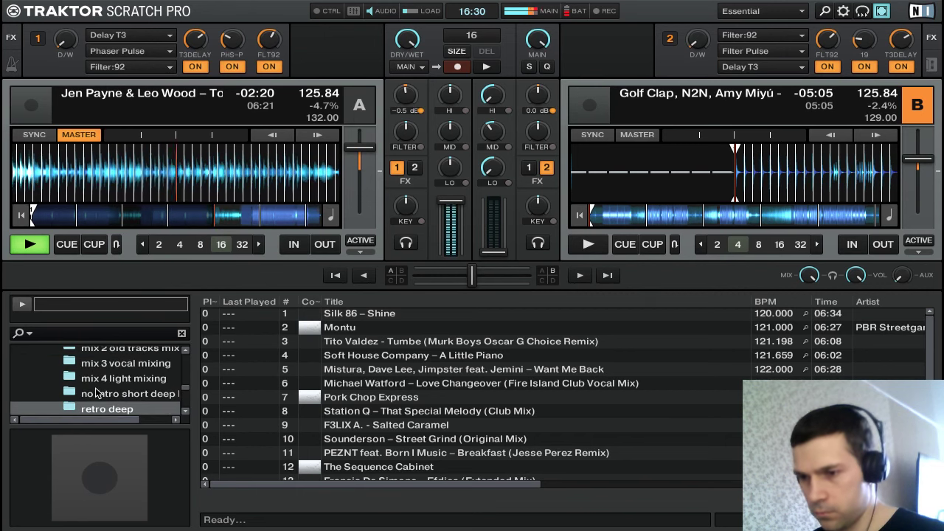
click(96, 395)
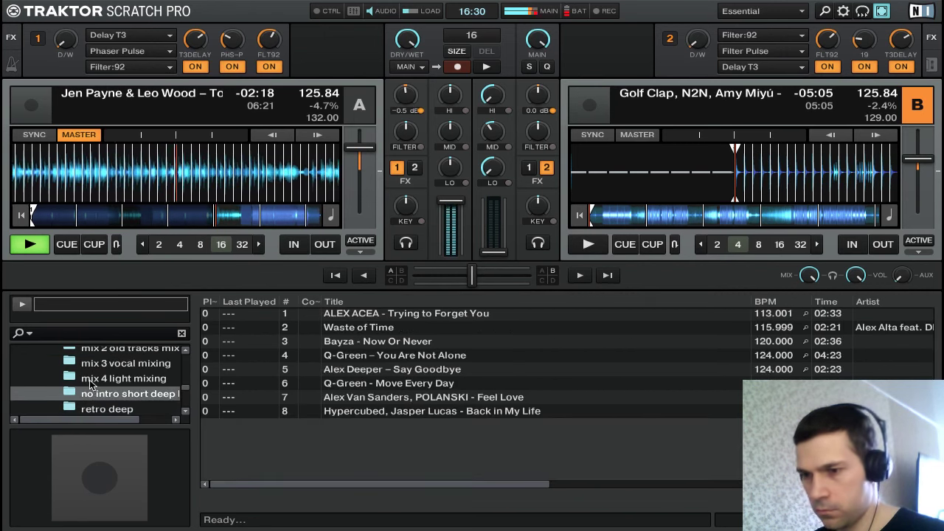
click(96, 379)
scroll(95, 379, up, 2)
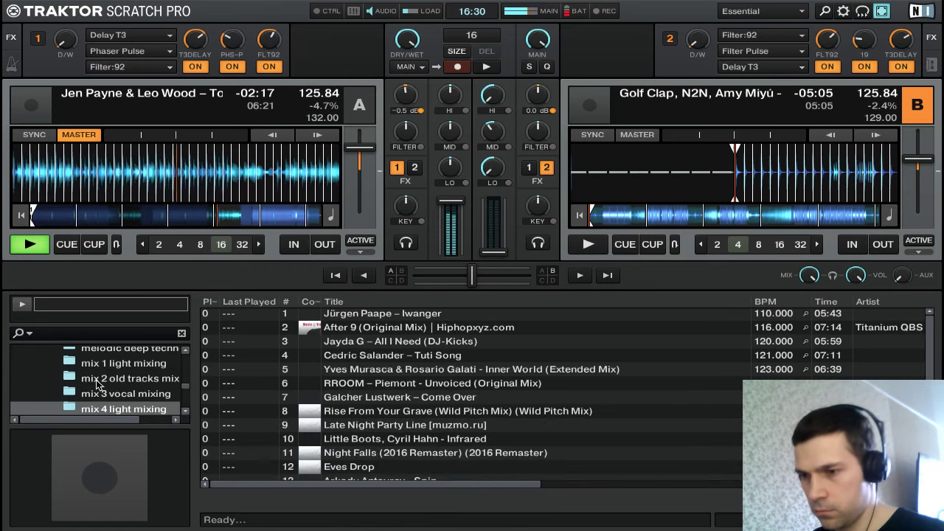
scroll(96, 379, down, 8)
scroll(96, 383, down, 1)
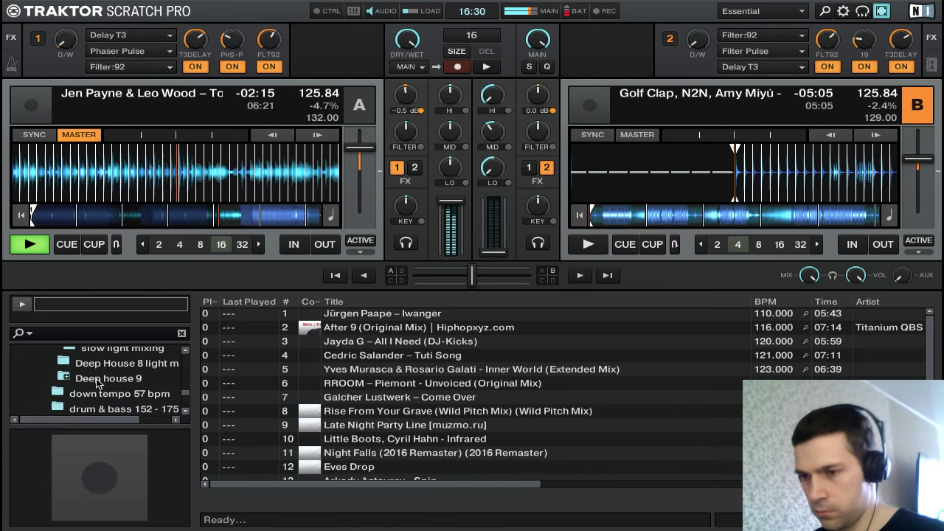
Expand the Deep house 9 folder and view the tracks in its groove deep subfolder
click(96, 376)
scroll(98, 379, down, 1)
scroll(99, 377, down, 2)
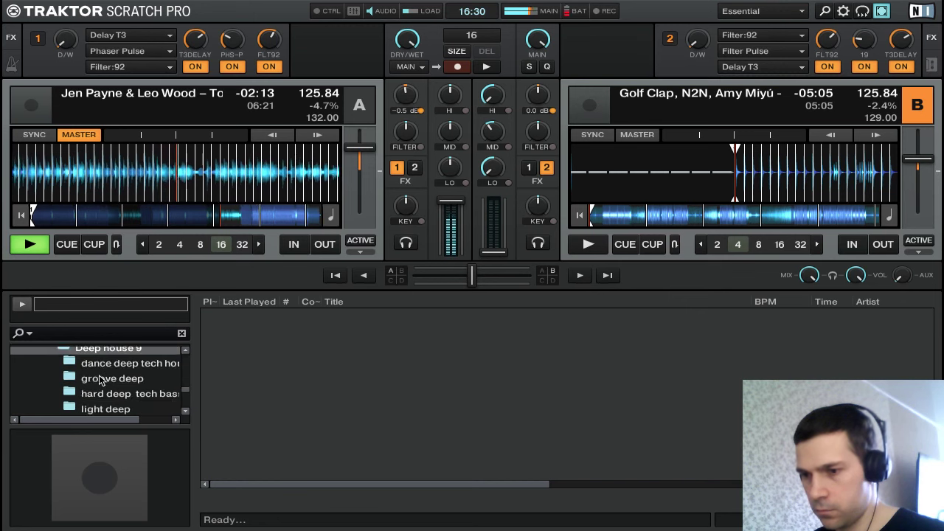
click(106, 377)
key(Up)
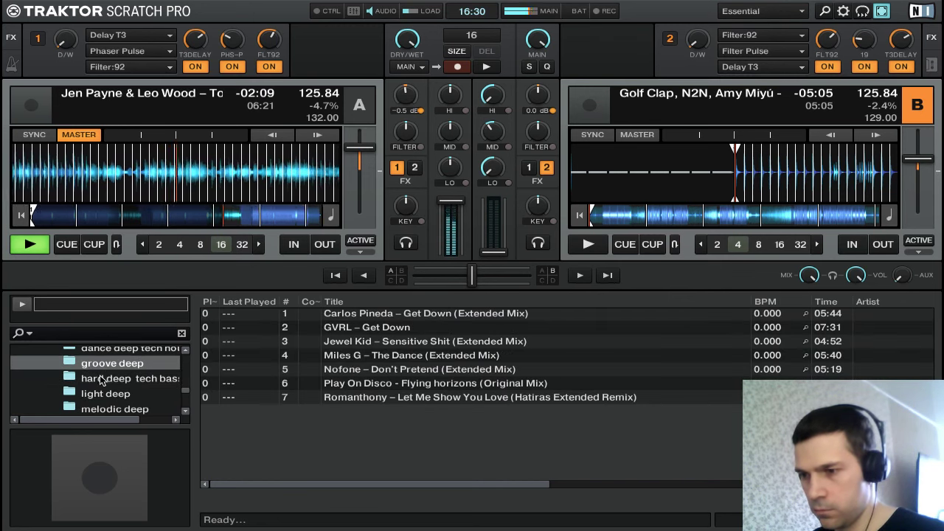
Check the tracks in the dance deep tech house, groove deep, hard deep tech bass and light deep subfolders of Deep house 9
scroll(103, 379, up, 3)
scroll(102, 381, down, 1)
click(101, 377)
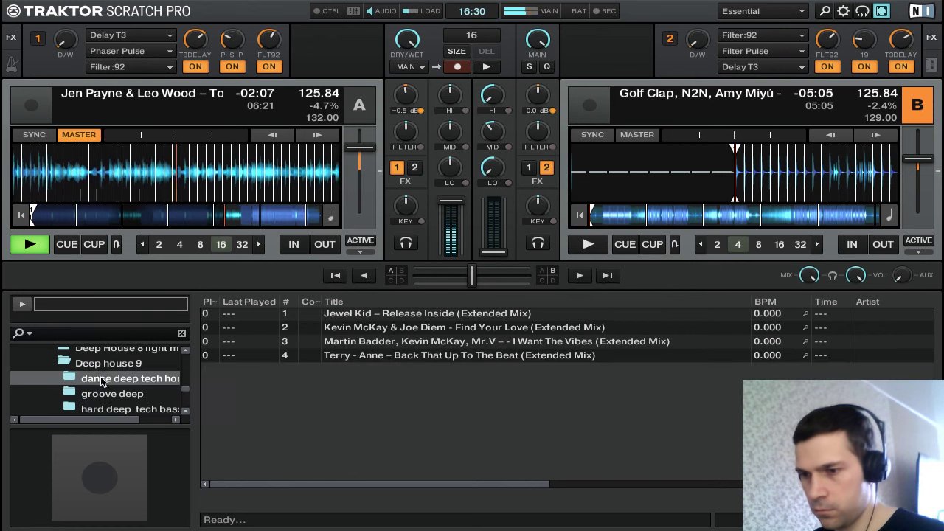
scroll(102, 377, down, 1)
click(102, 378)
scroll(101, 380, down, 1)
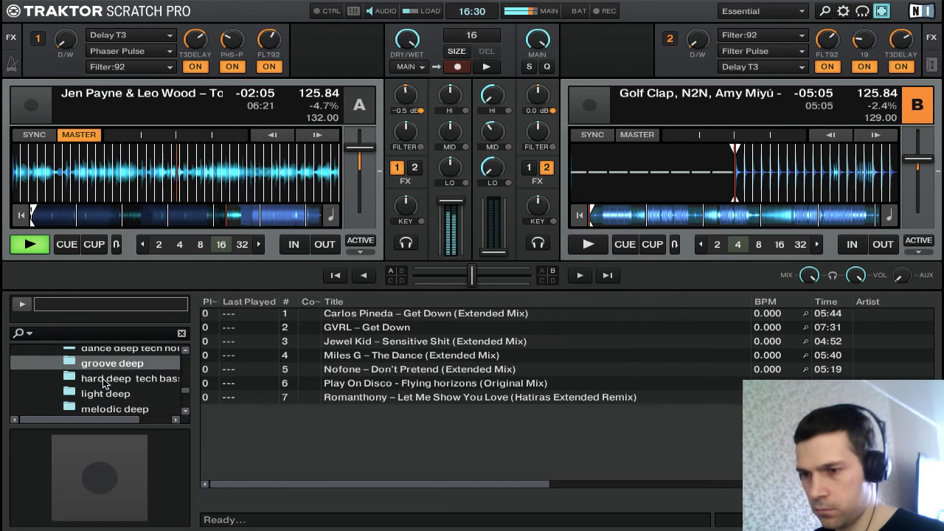
click(104, 380)
scroll(104, 380, down, 1)
click(104, 381)
scroll(105, 383, down, 1)
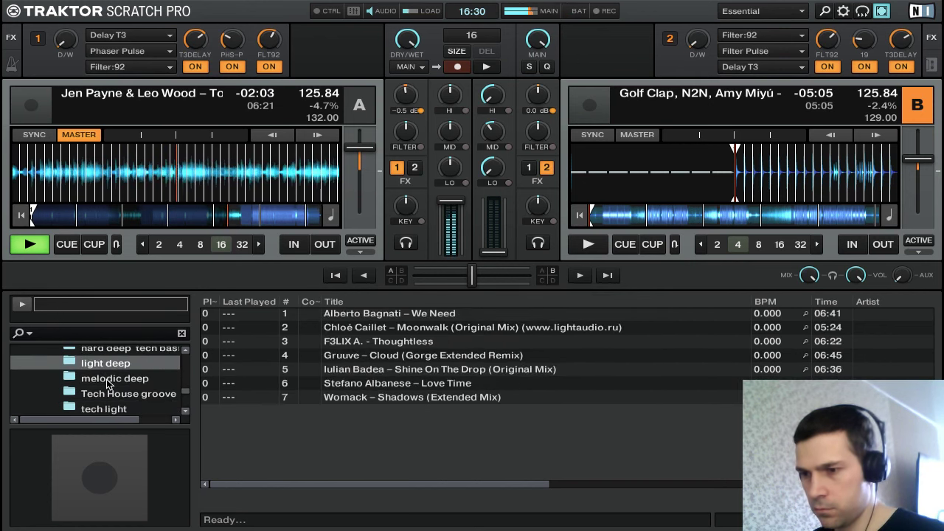
Check the tracks in the melodic deep, Tech House groove, tech light, vocal deep house and Vocal house subfolders
click(107, 381)
scroll(106, 384, down, 1)
click(106, 380)
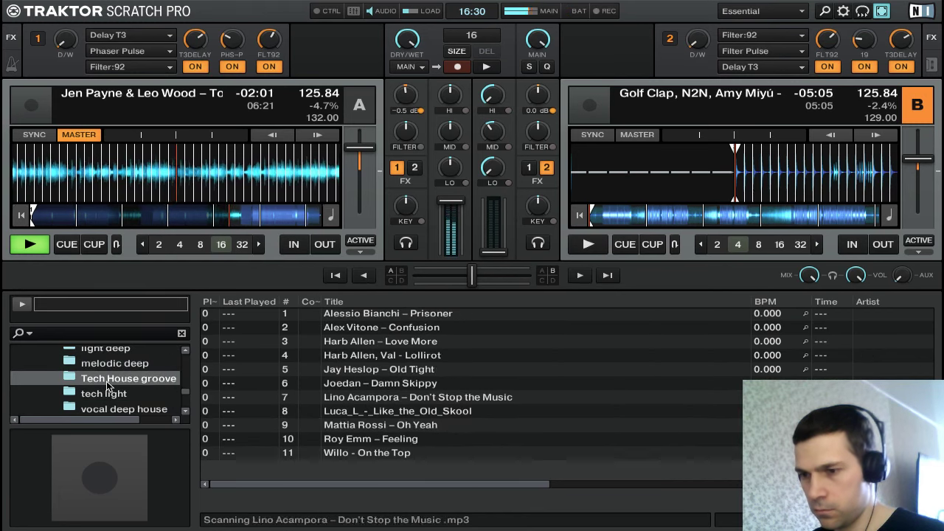
scroll(107, 380, down, 1)
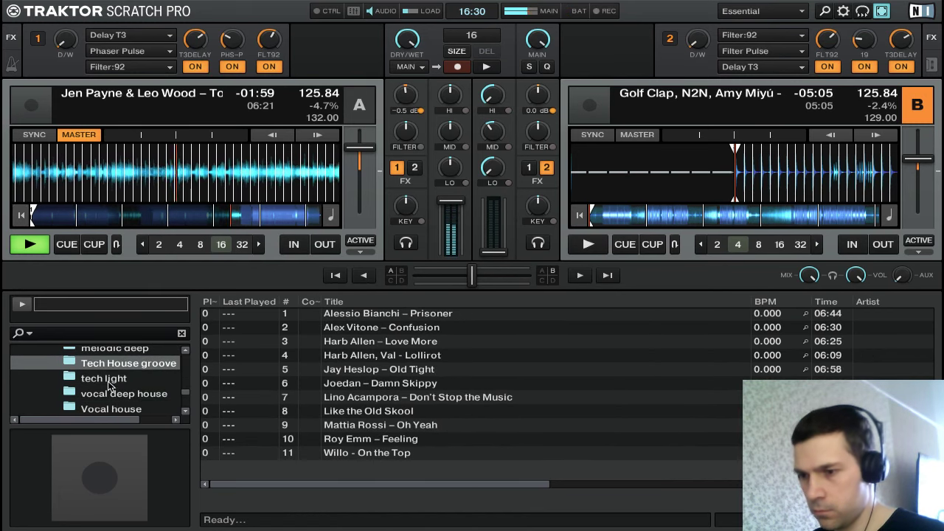
click(107, 381)
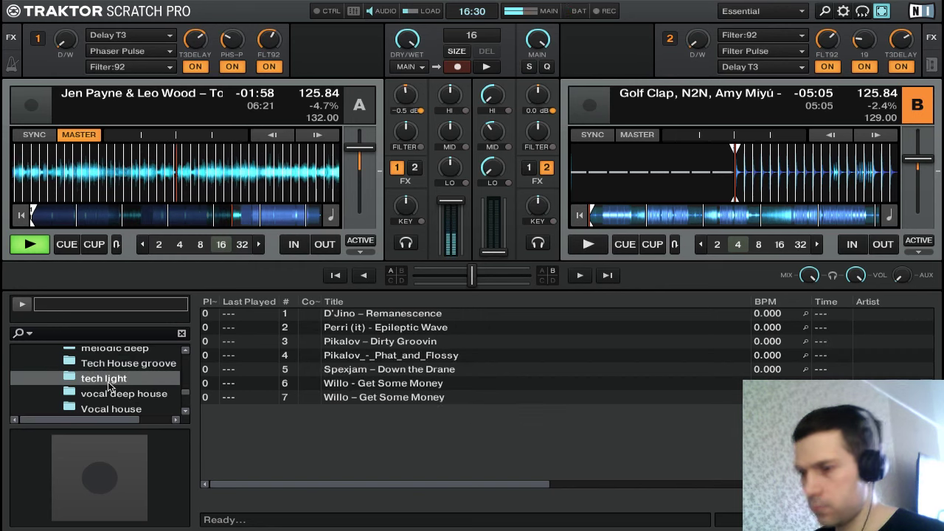
scroll(107, 382, down, 1)
click(107, 382)
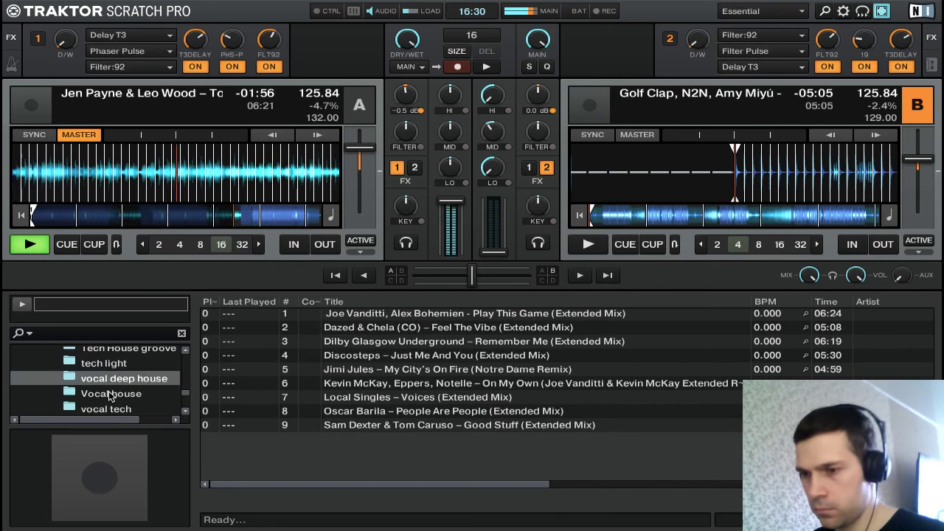
click(109, 390)
Expand the deep house beatport folder under Deep house 6 and open its 2 vocal subfolder
scroll(108, 383, up, 20)
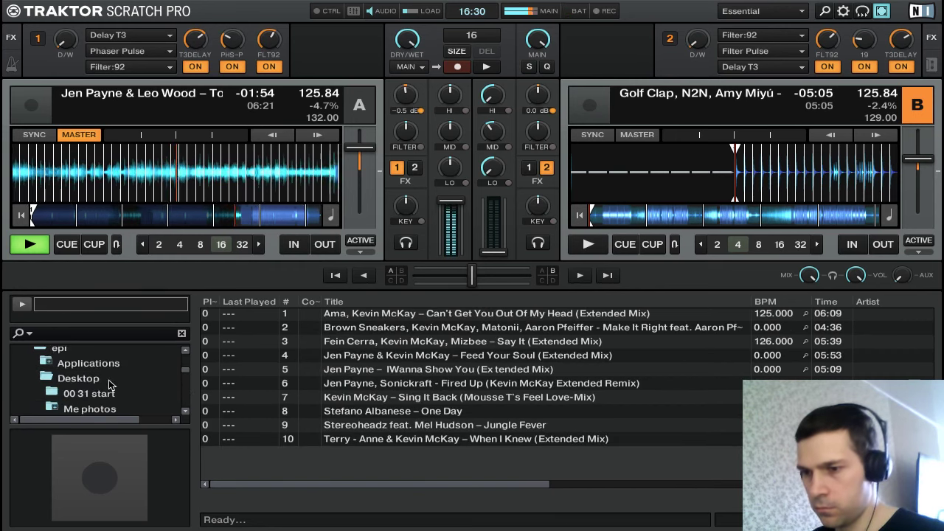
scroll(109, 382, down, 3)
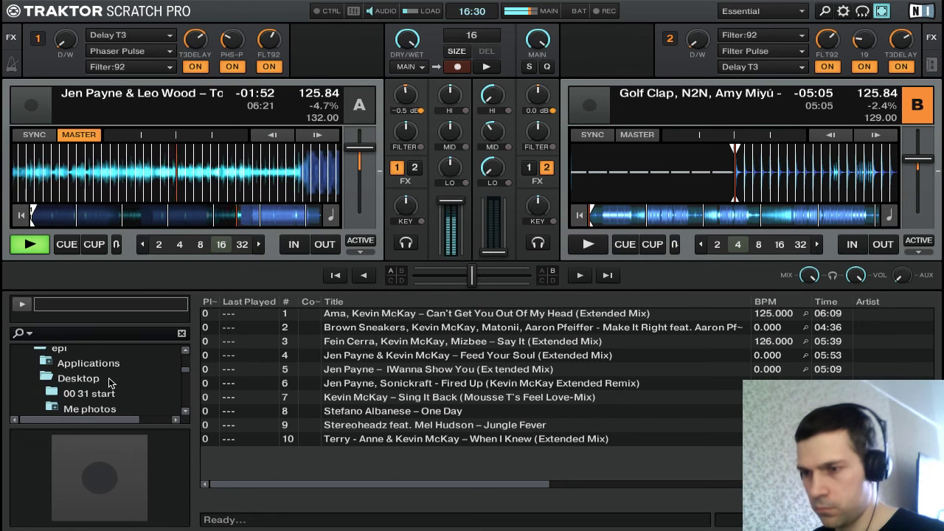
scroll(109, 378, down, 2)
scroll(109, 380, down, 5)
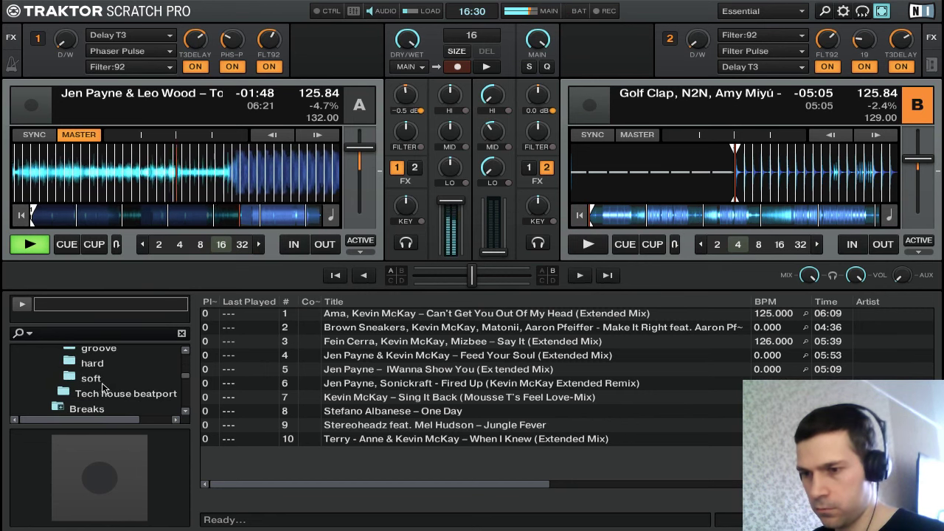
scroll(103, 383, up, 2)
scroll(105, 384, down, 3)
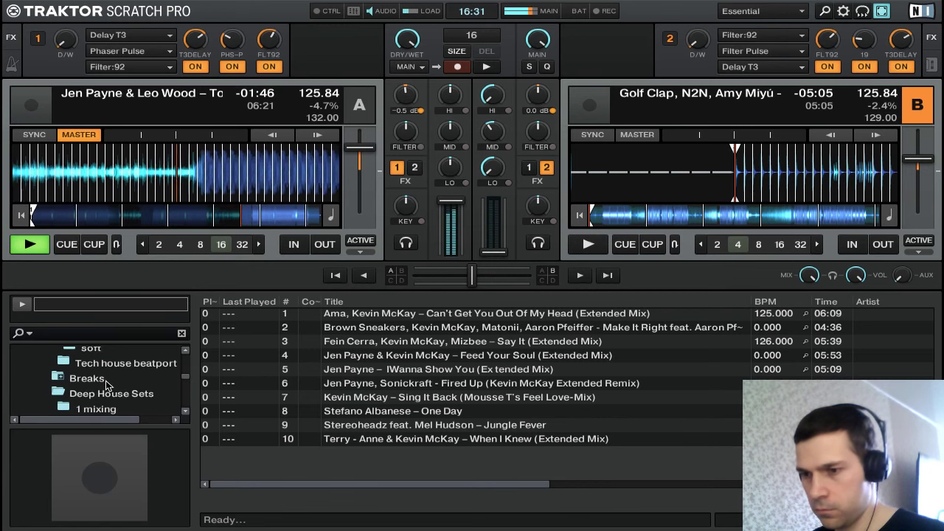
scroll(107, 385, up, 1)
scroll(108, 384, down, 4)
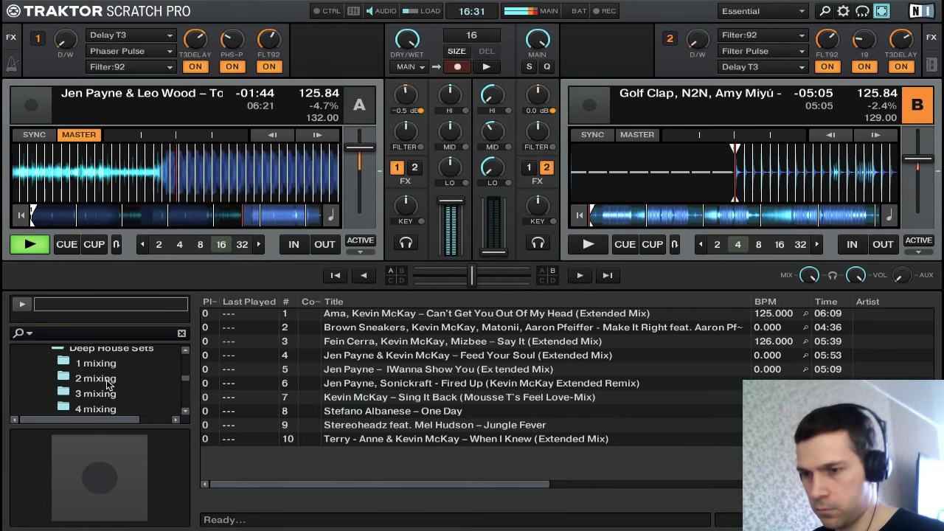
scroll(108, 385, down, 3)
scroll(106, 383, up, 3)
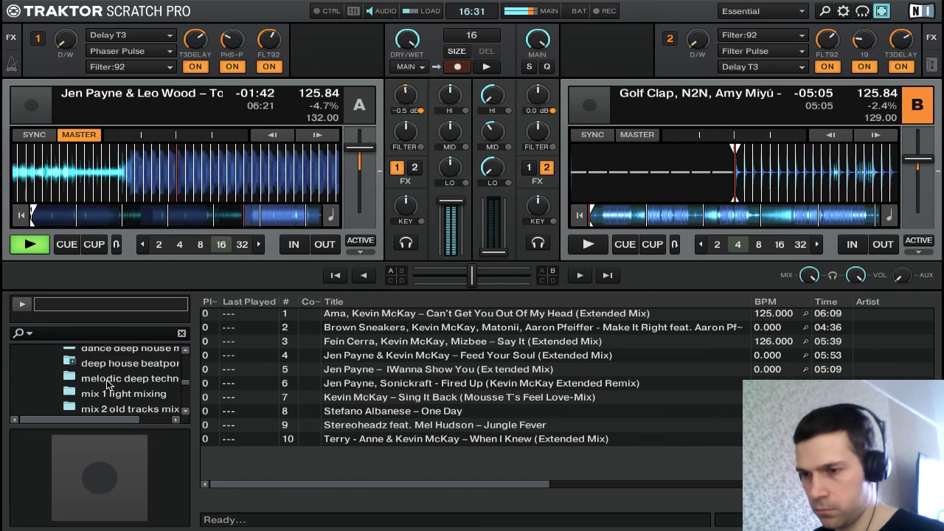
click(68, 379)
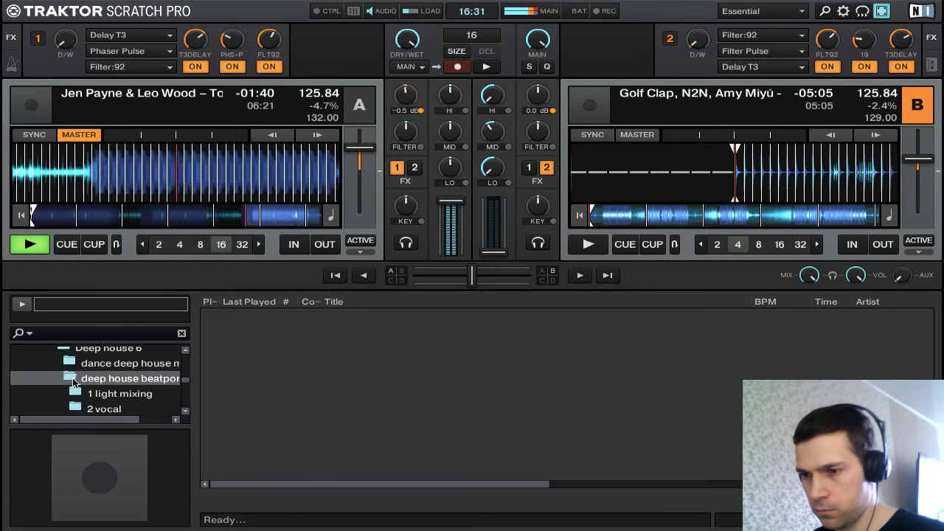
scroll(116, 383, down, 2)
click(115, 382)
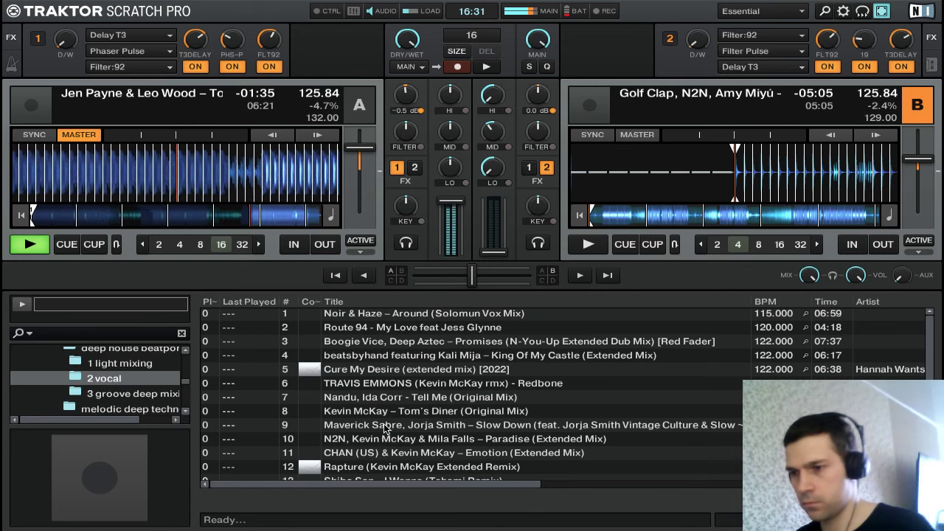
Look through the track list of the 2 vocal folder for a suitable next track
scroll(438, 418, down, 3)
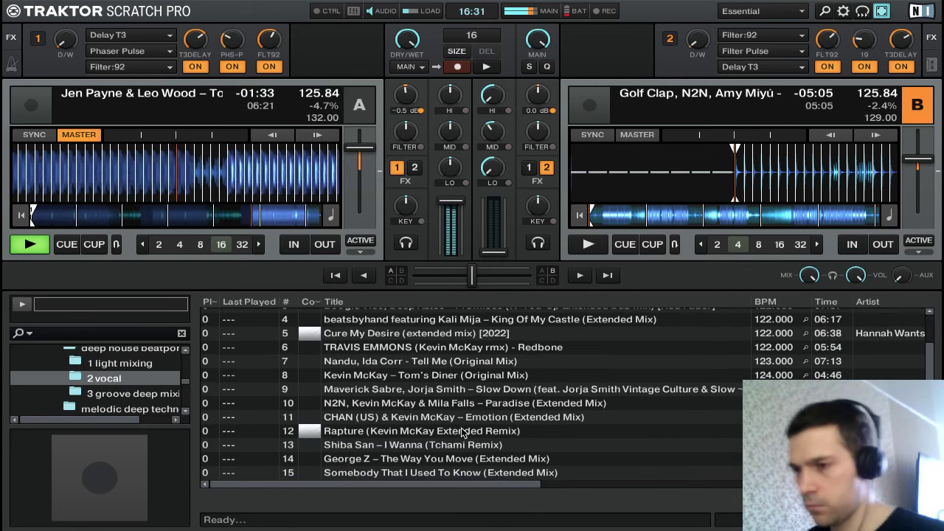
scroll(465, 431, up, 3)
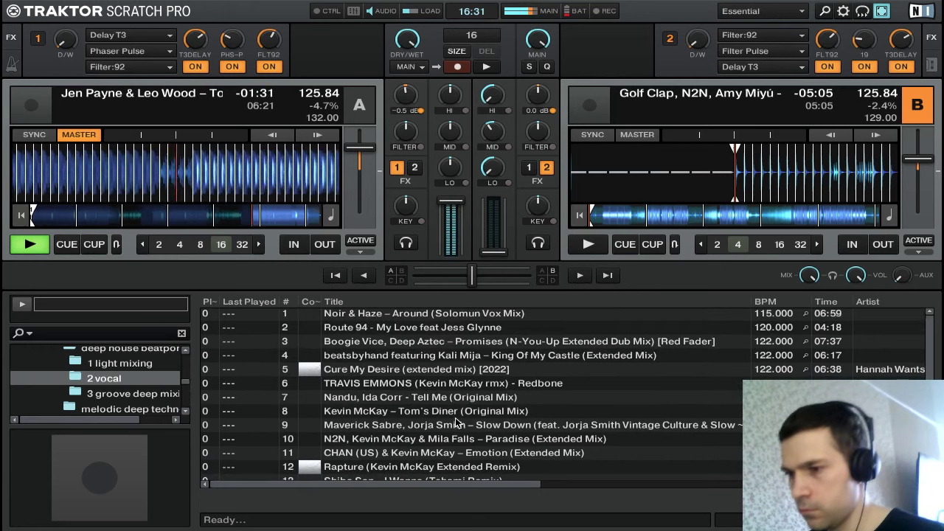
scroll(457, 419, down, 3)
scroll(458, 416, up, 3)
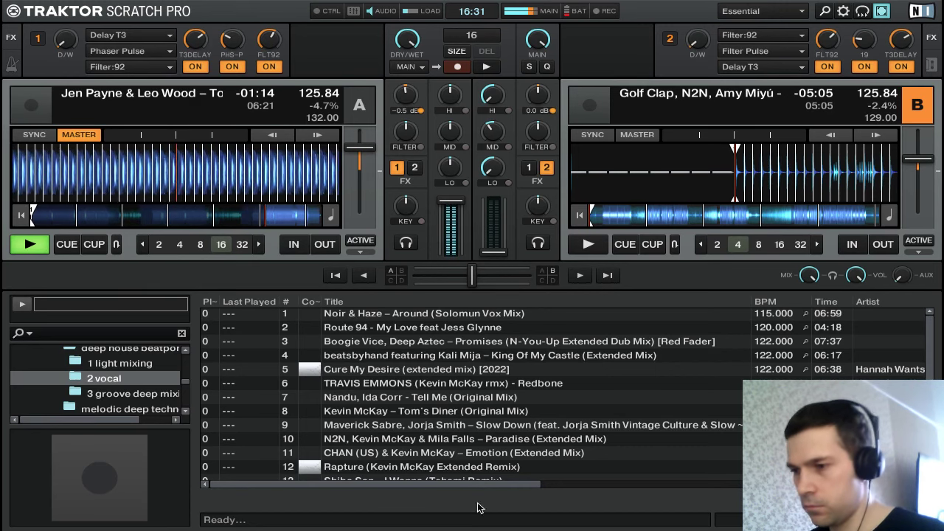
scroll(468, 436, down, 1)
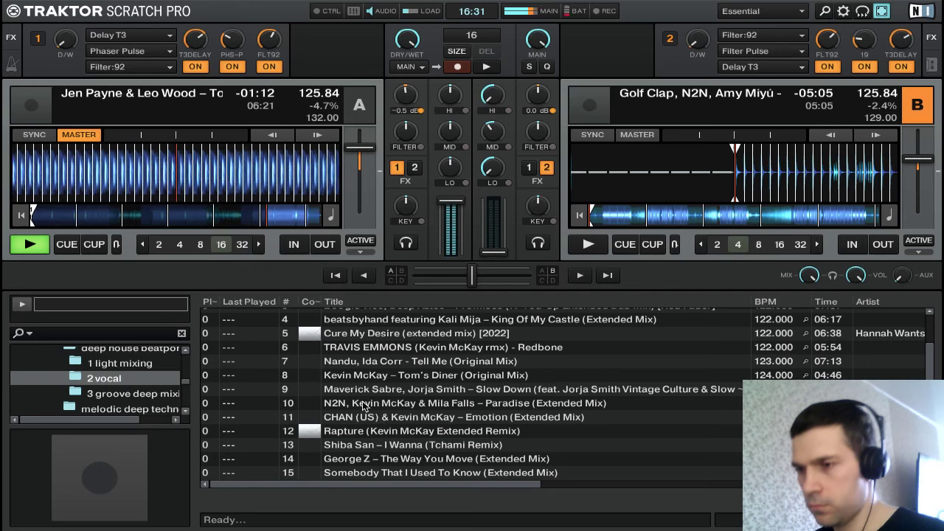
Look through the folder tree from Desktop past the Deep House Sets, and expand the Tech House folder
scroll(109, 382, up, 8)
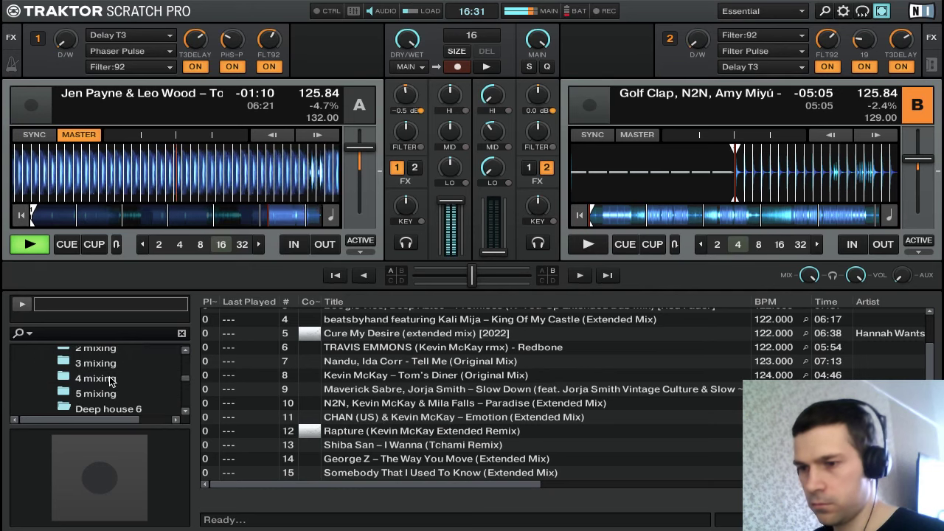
scroll(103, 383, down, 3)
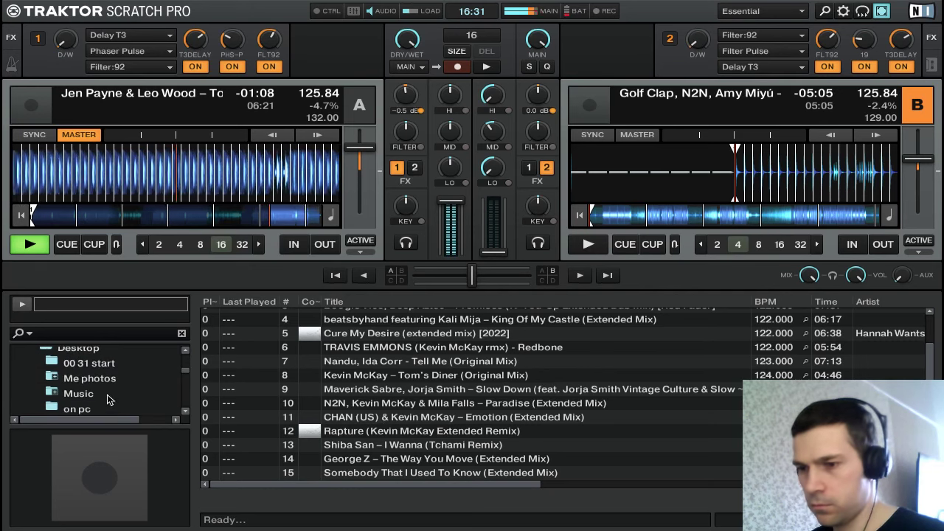
scroll(85, 384, down, 3)
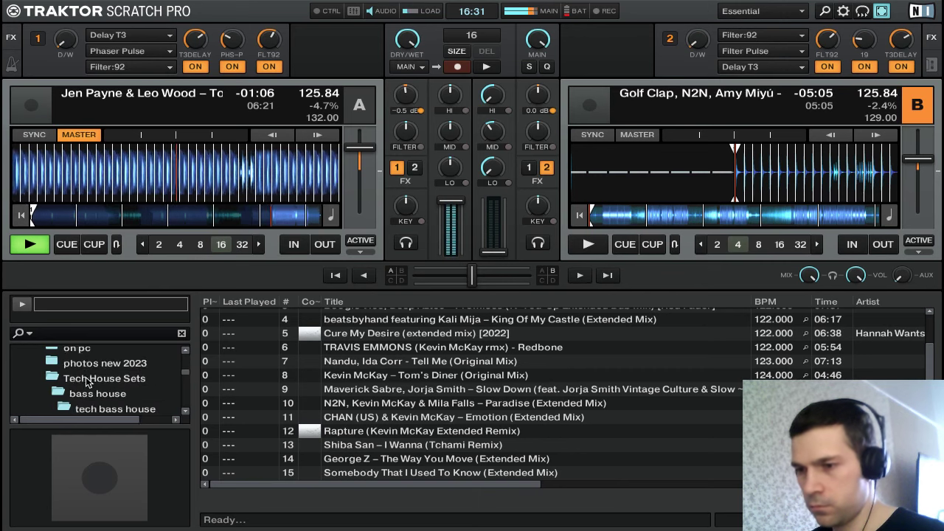
scroll(87, 377, down, 1)
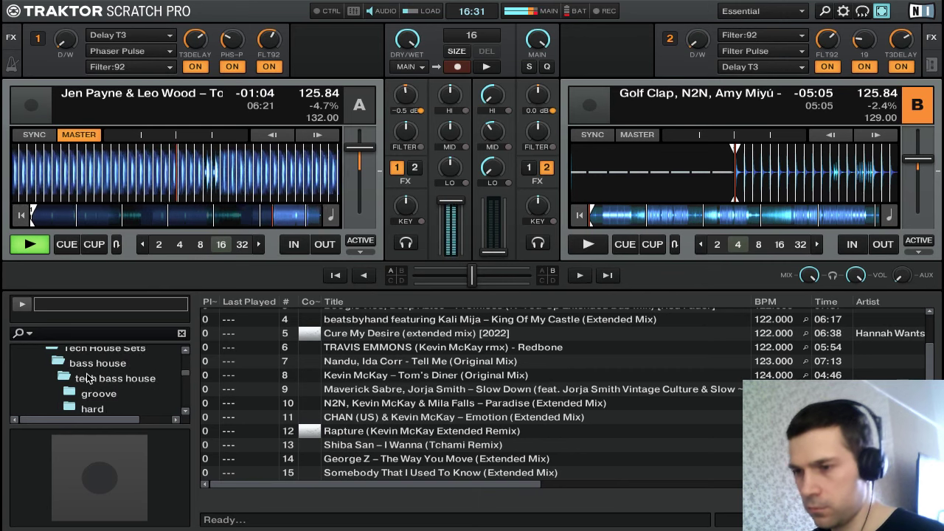
scroll(86, 378, down, 1)
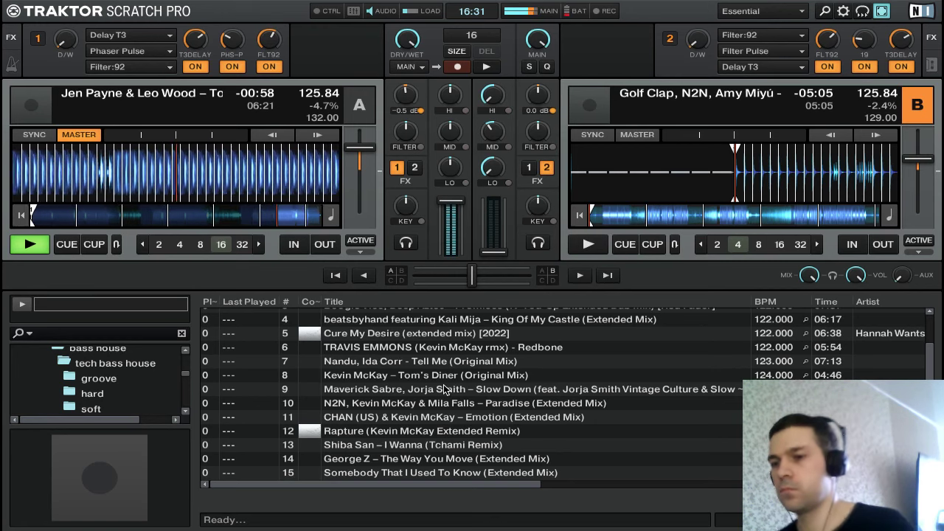
scroll(118, 391, down, 1)
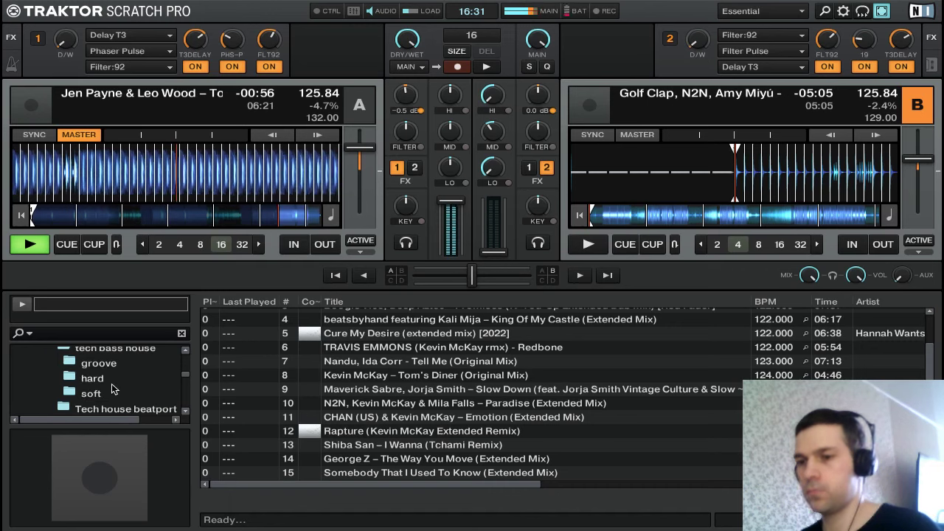
scroll(103, 379, down, 5)
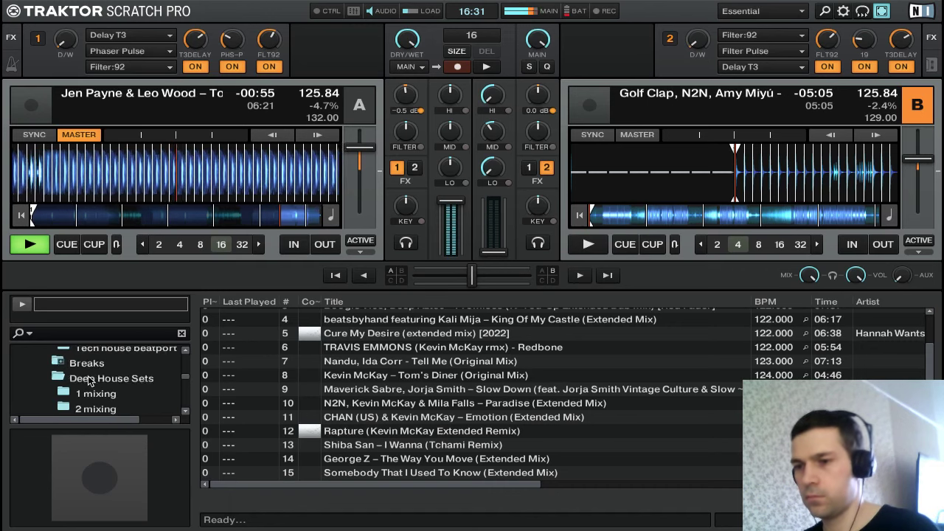
scroll(79, 384, down, 6)
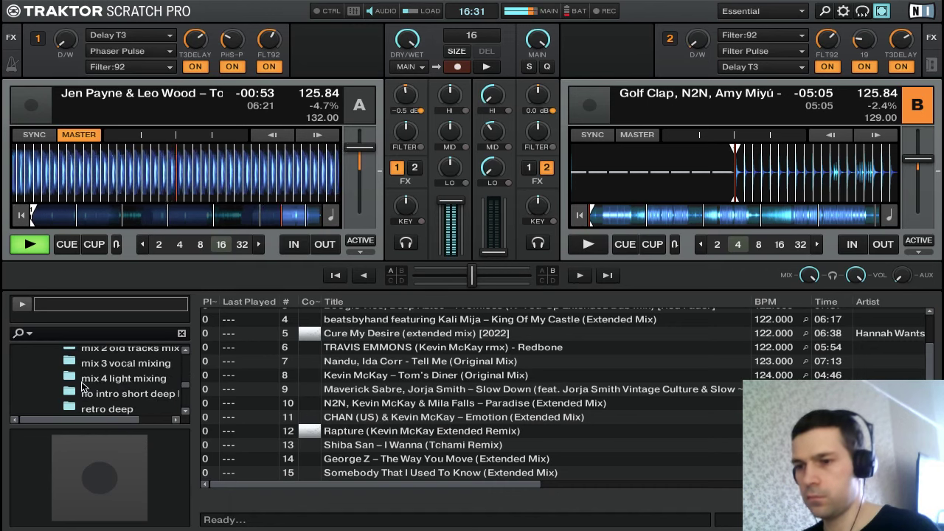
scroll(83, 385, down, 2)
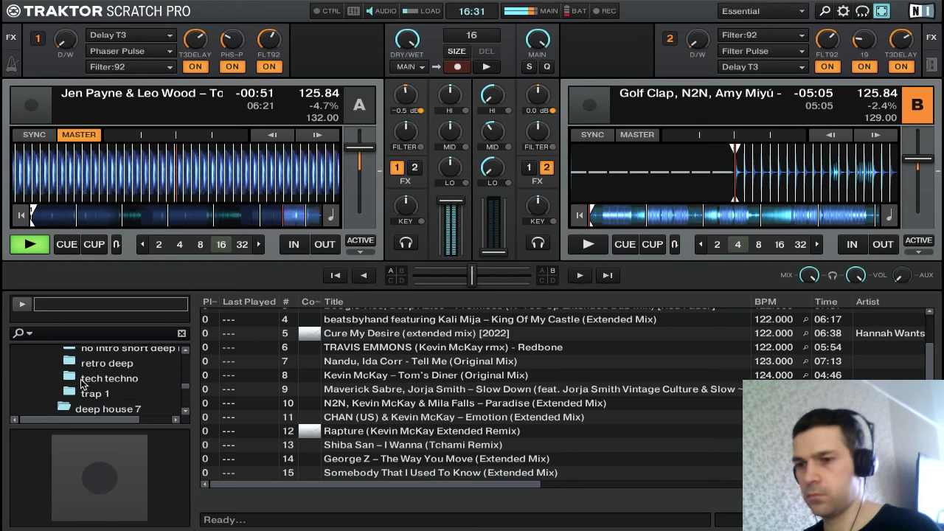
scroll(84, 382, down, 2)
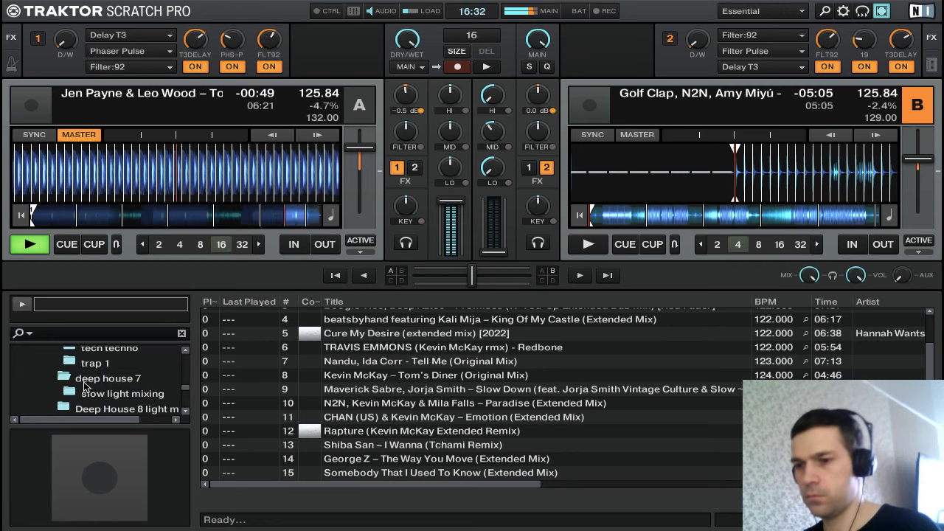
scroll(83, 381, down, 2)
scroll(84, 381, down, 4)
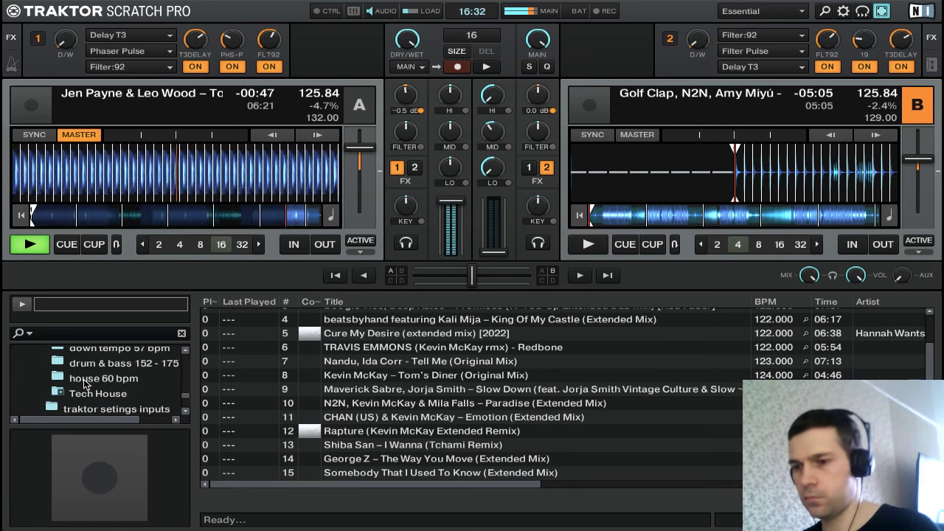
click(83, 393)
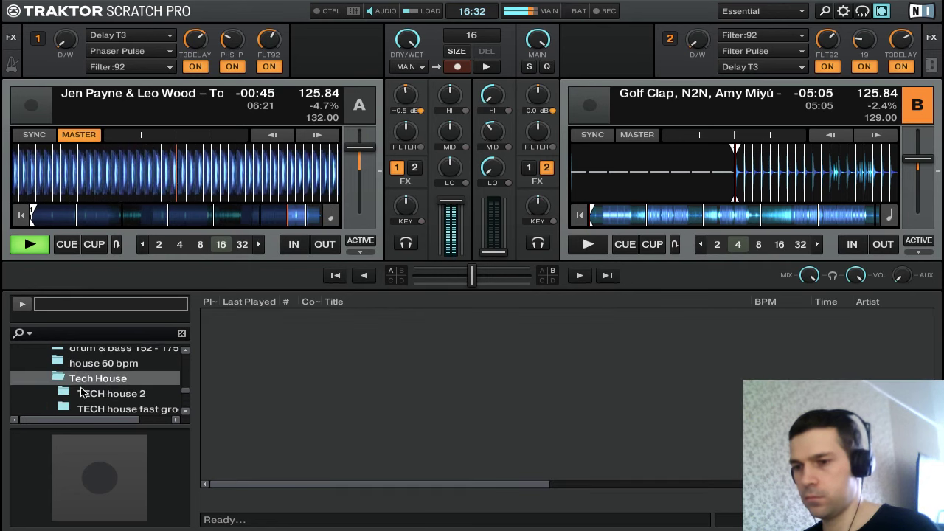
Expand the DJ s folder and its Play on disco subfolder, and open the 2023 folder to view its tracks
scroll(89, 393, down, 4)
scroll(90, 380, down, 1)
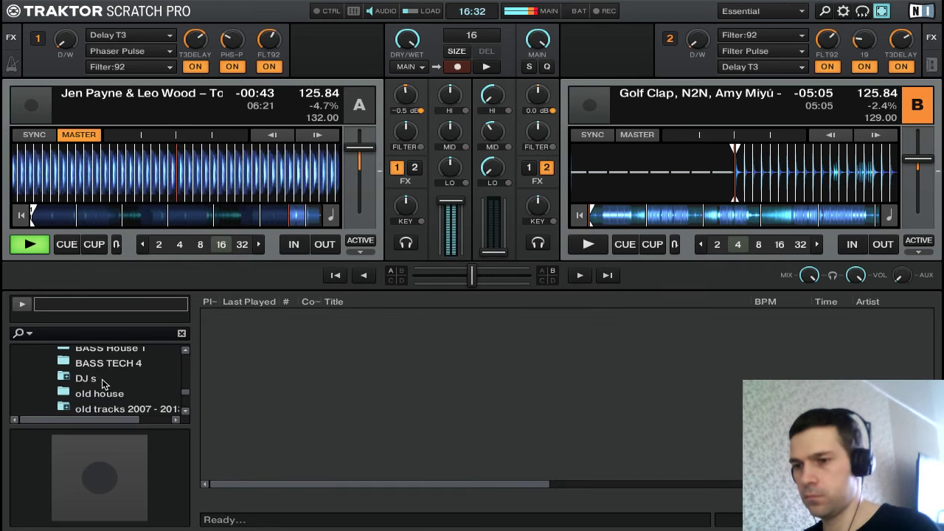
click(63, 377)
scroll(106, 368, down, 2)
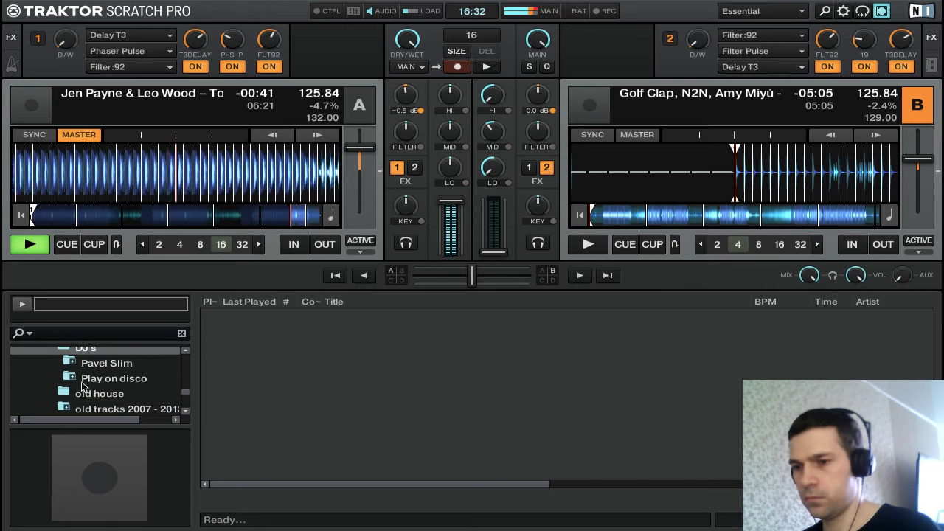
click(86, 383)
scroll(118, 379, down, 1)
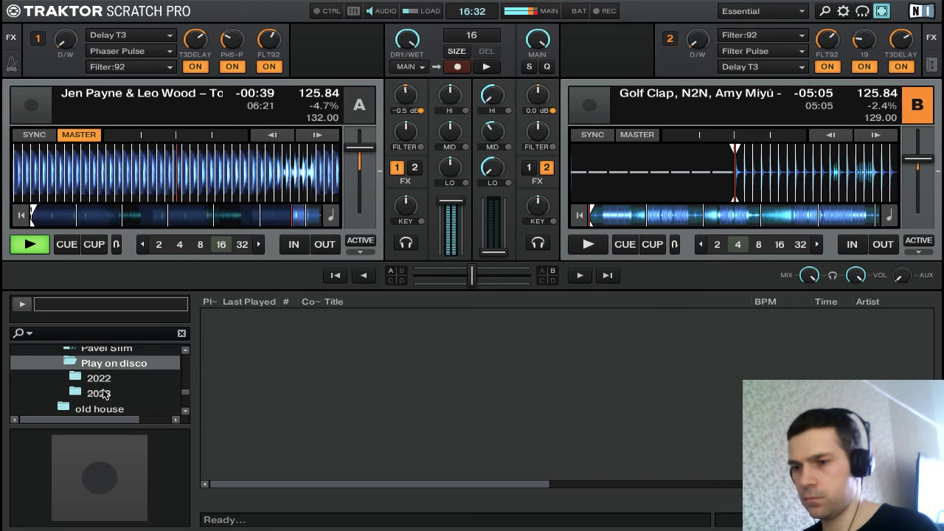
click(101, 391)
scroll(114, 380, down, 2)
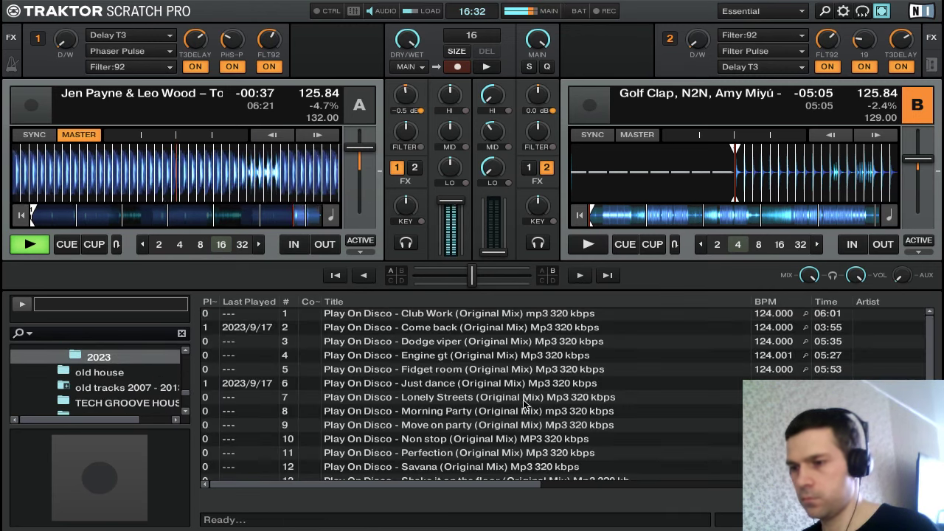
Look through the Play On Disco tracks in the 2023 folder for a suitable next track
scroll(481, 398, down, 2)
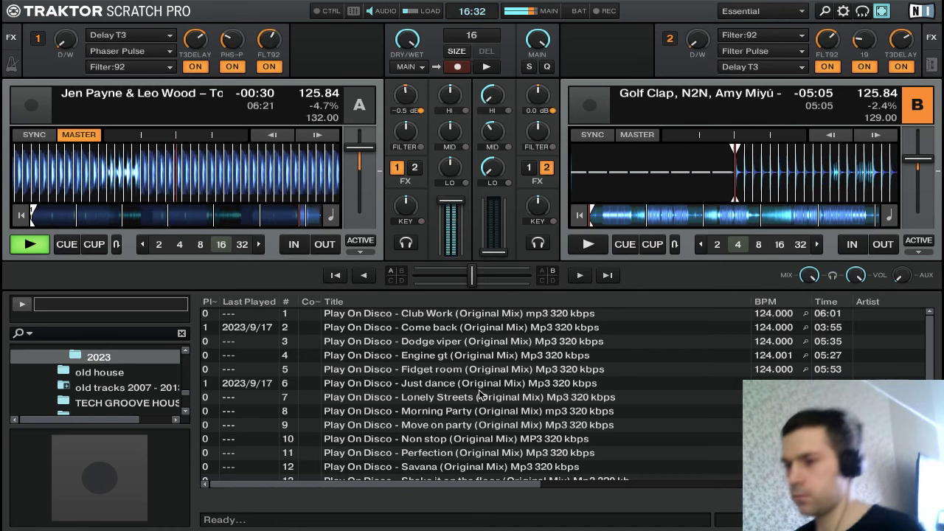
scroll(446, 391, down, 2)
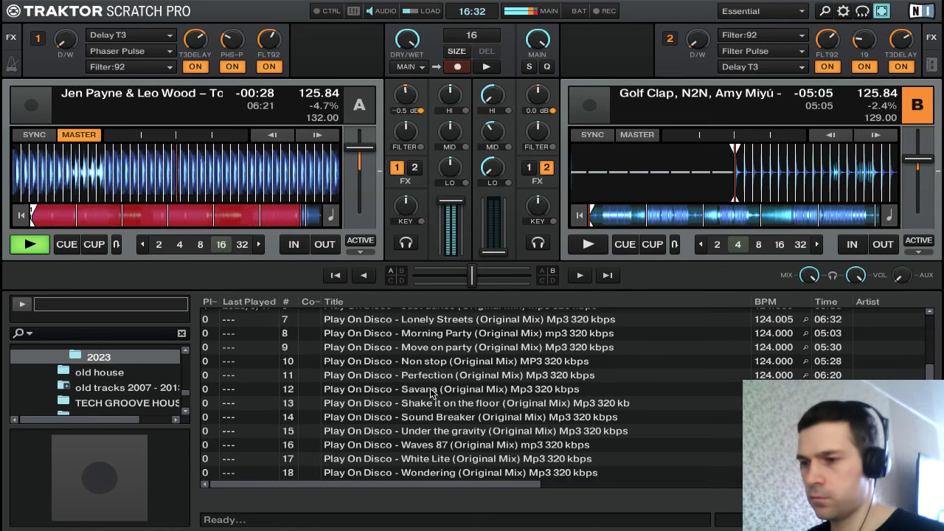
scroll(432, 391, up, 2)
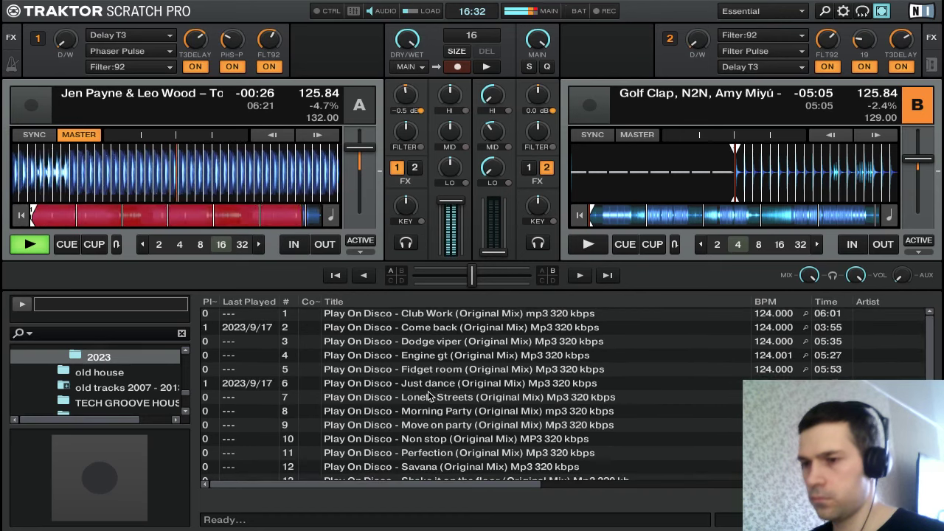
scroll(404, 392, down, 2)
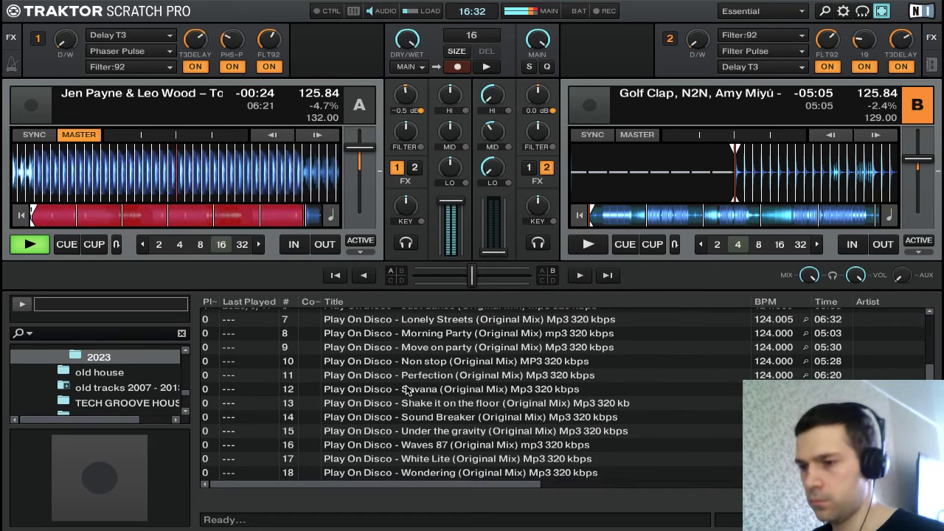
scroll(406, 392, up, 2)
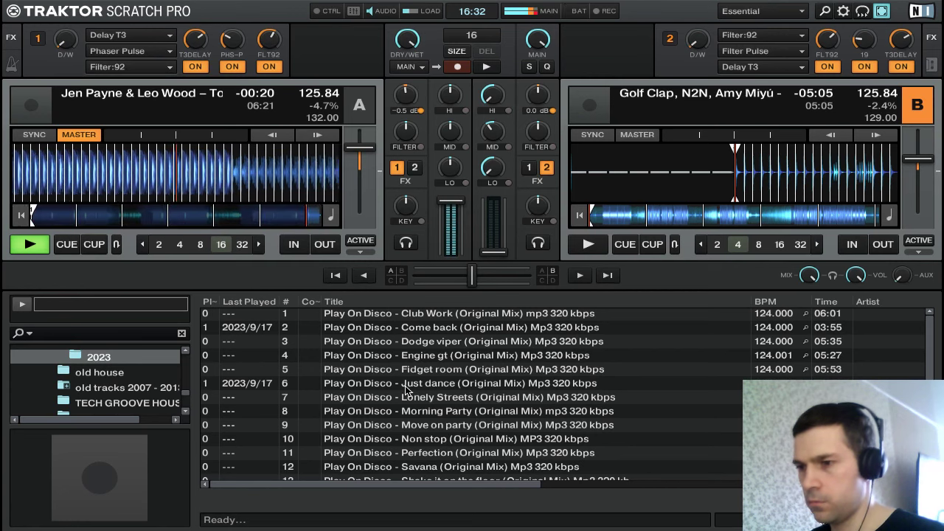
scroll(406, 390, down, 2)
scroll(406, 390, up, 2)
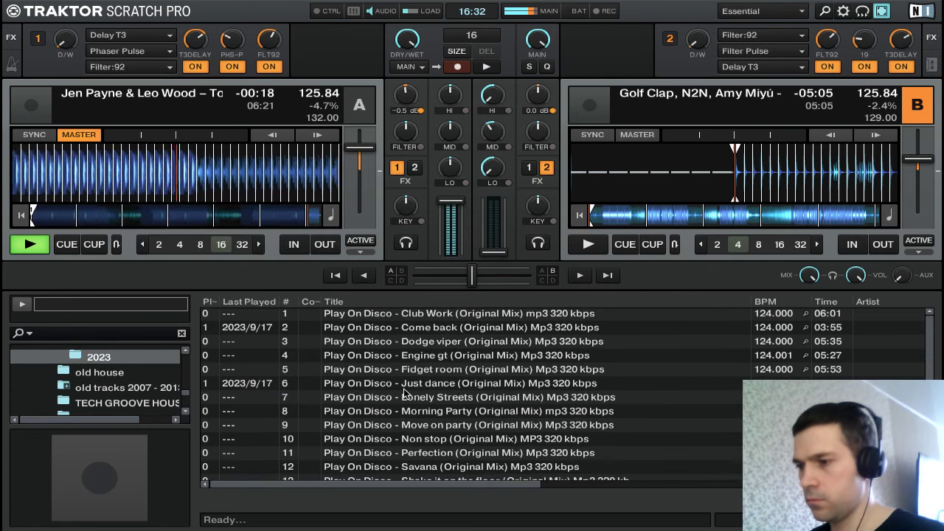
Go past the Tech House subfolders to the VL folders and open VL 6 to view its tracks
scroll(104, 374, up, 1)
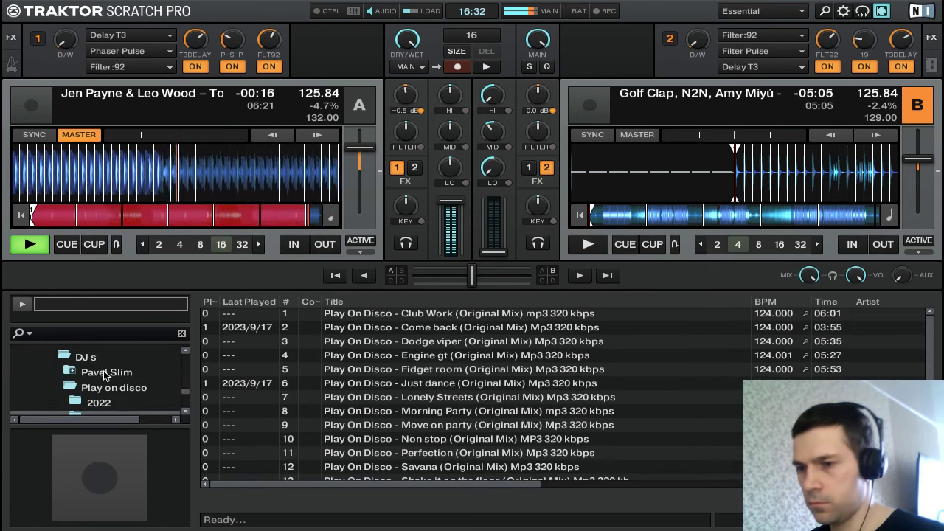
scroll(107, 373, down, 2)
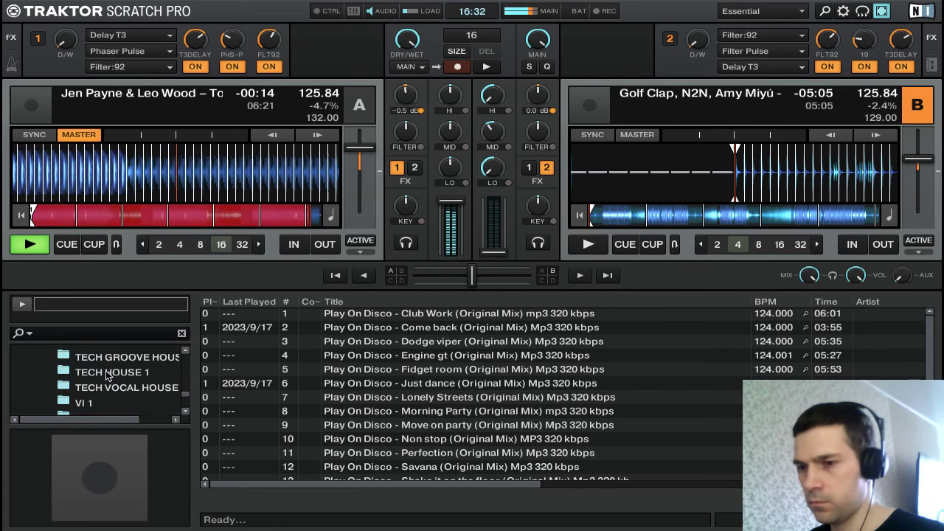
scroll(107, 373, up, 2)
scroll(107, 373, down, 4)
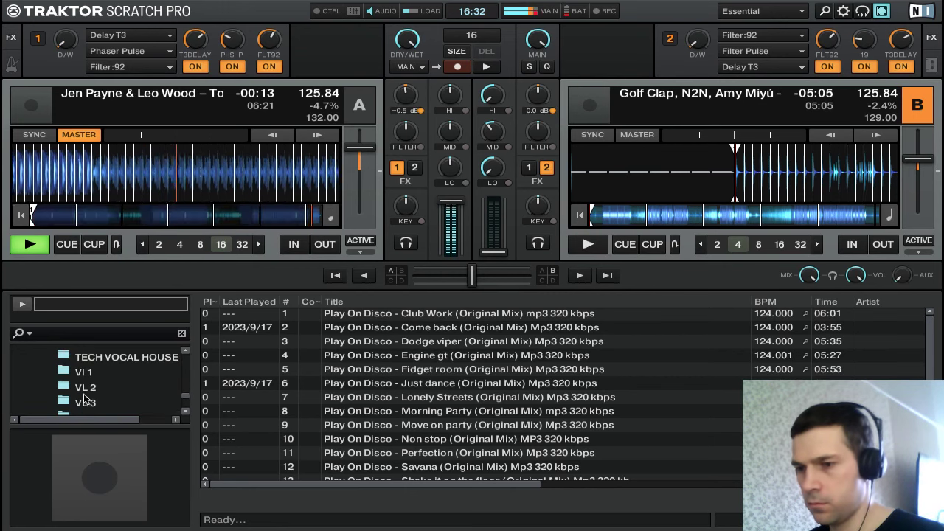
scroll(95, 388, down, 4)
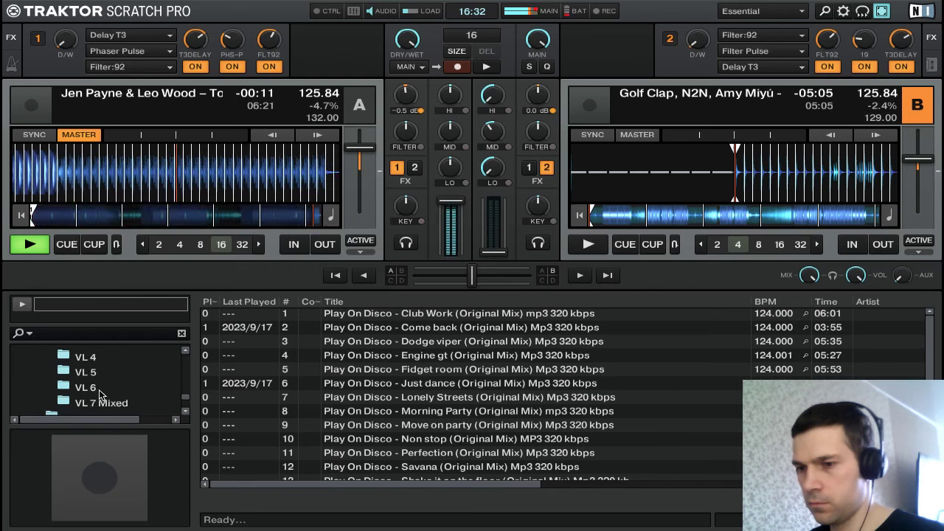
click(103, 404)
scroll(104, 398, down, 1)
click(88, 358)
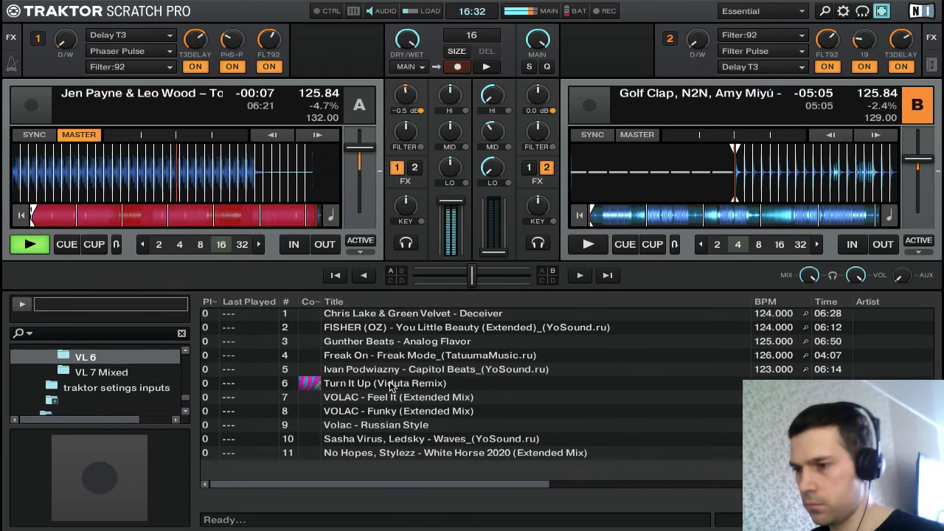
Raise the dry/wet amount of effects unit 1 to 100% as deck A's track runs out
drag(65, 40, 65, 22)
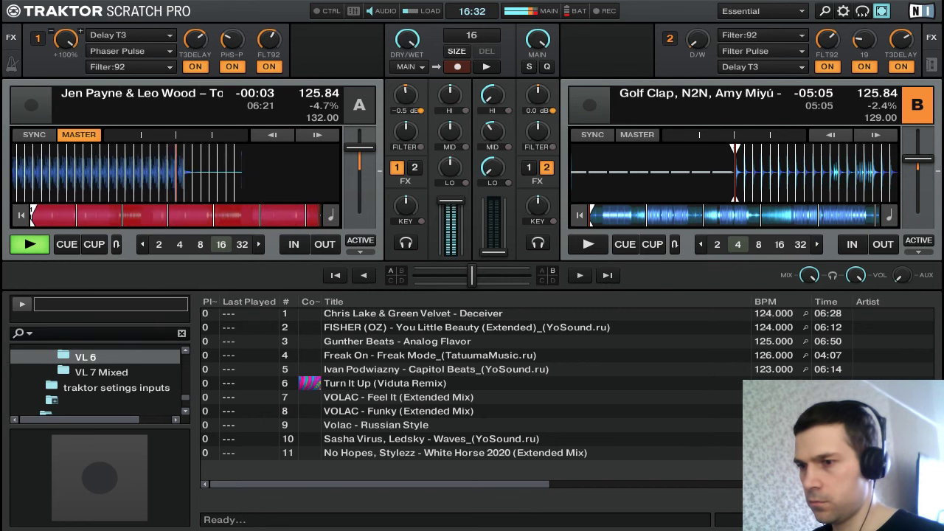